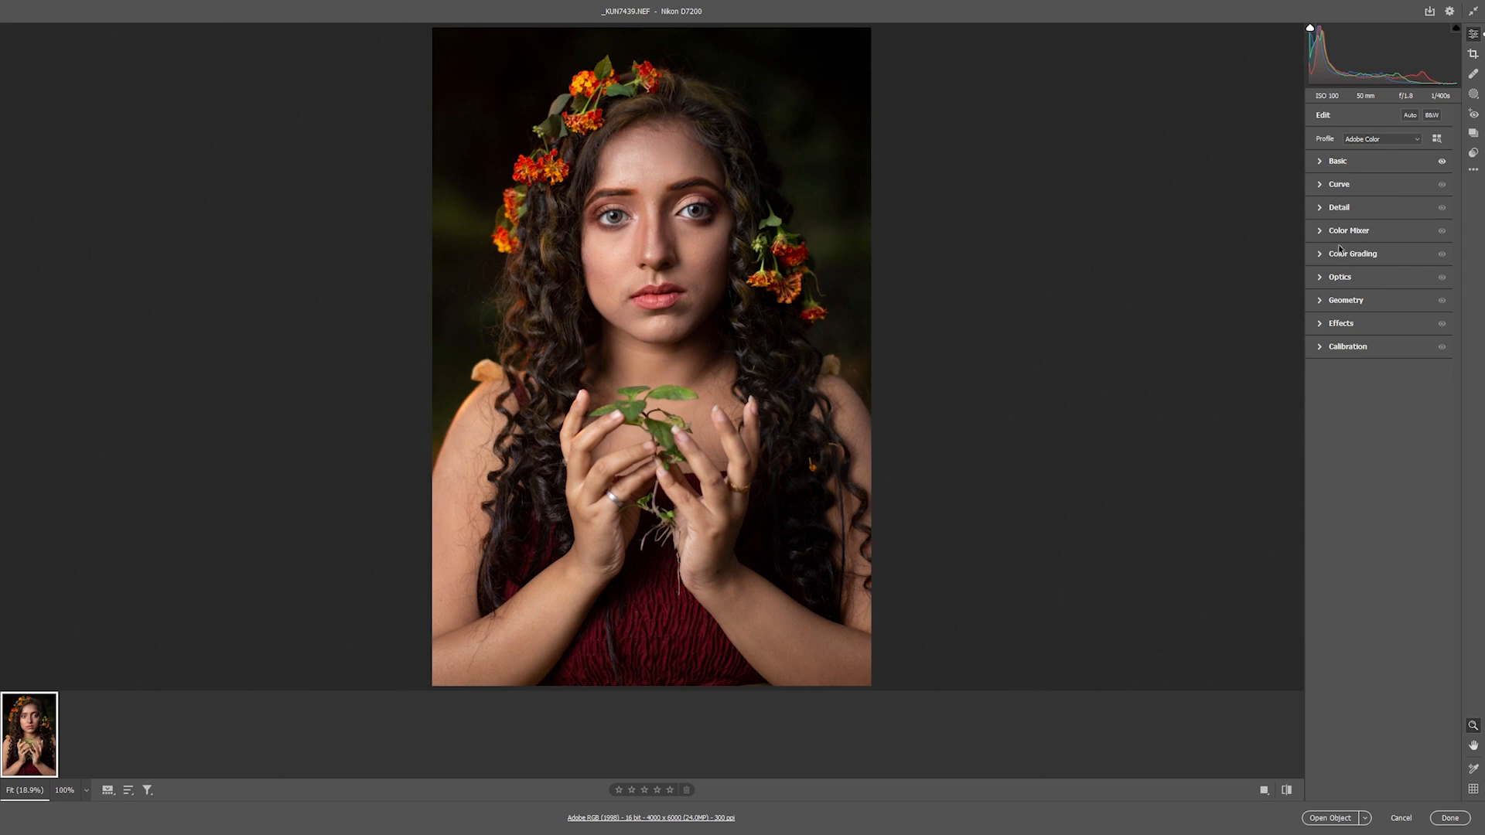
Open the Color Mixer and shift the Greens hue to about +60
left_click(1325, 232)
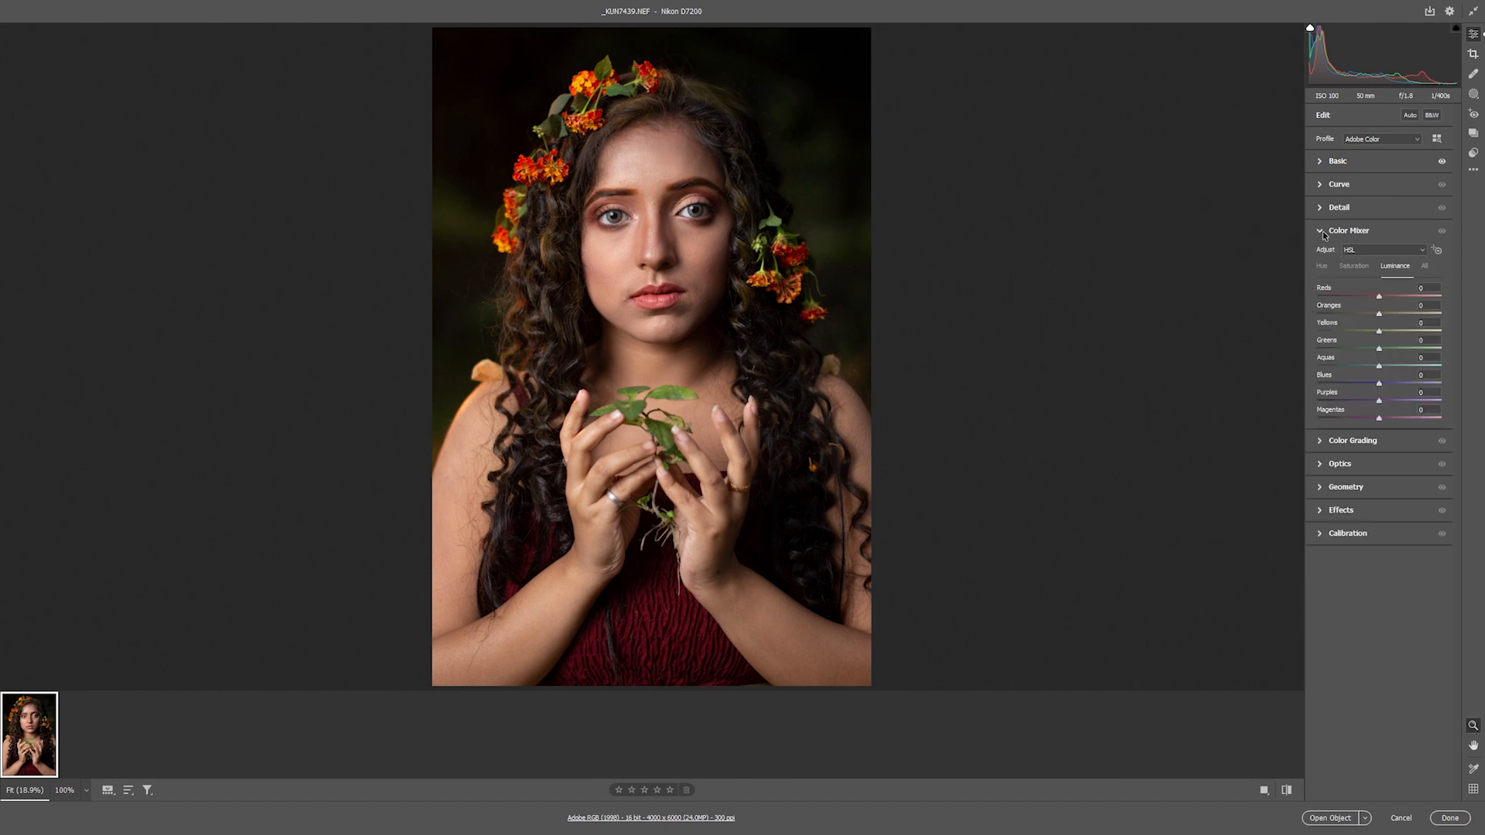
left_click(1322, 267)
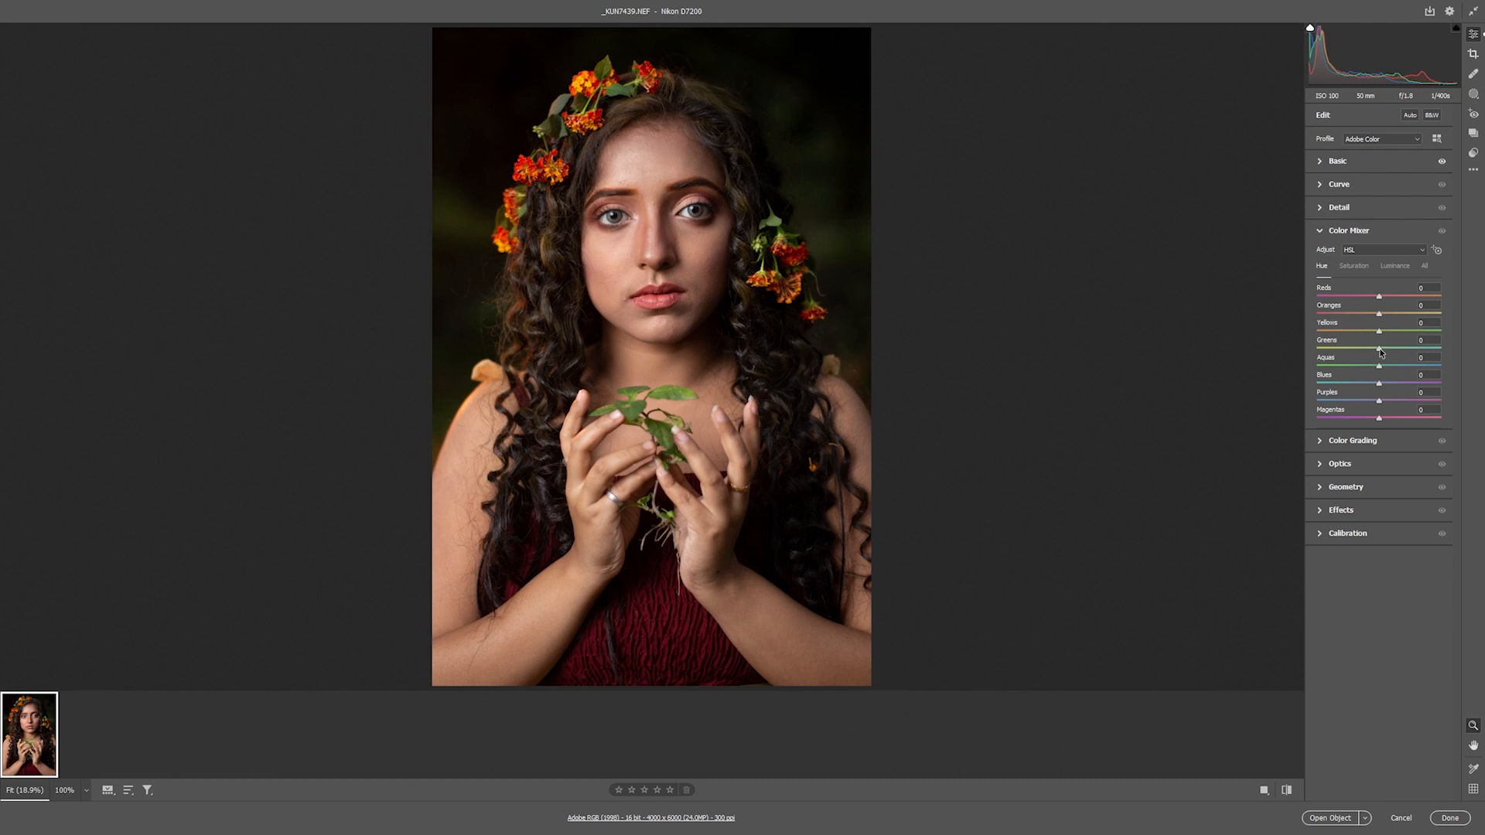
left_click_drag(1381, 352, 1386, 352)
left_click_drag(1397, 352, 1418, 354)
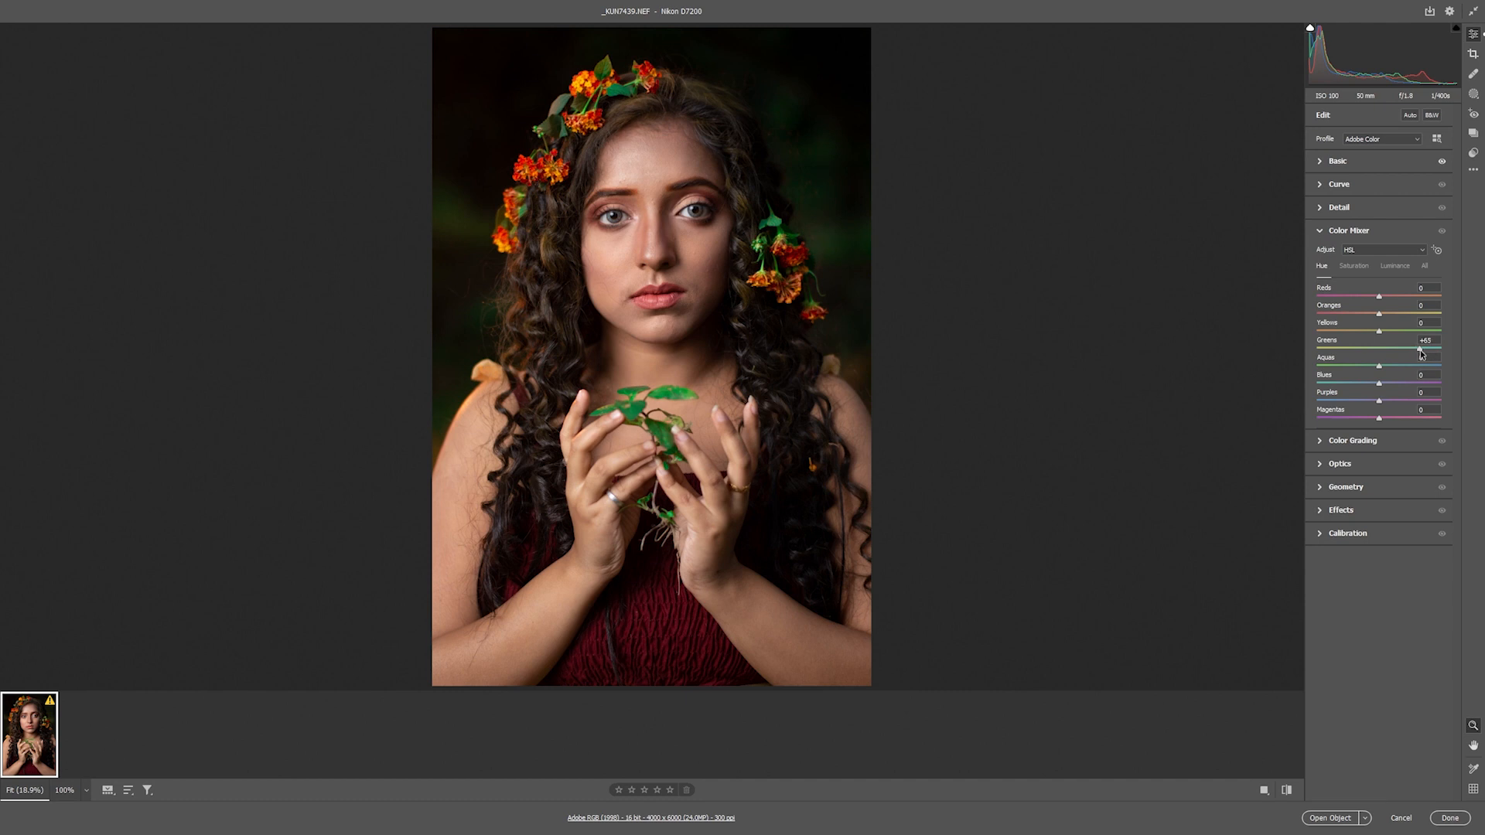
Lower the Greens saturation slightly in the Color Mixer and collapse the section
left_click(1366, 266)
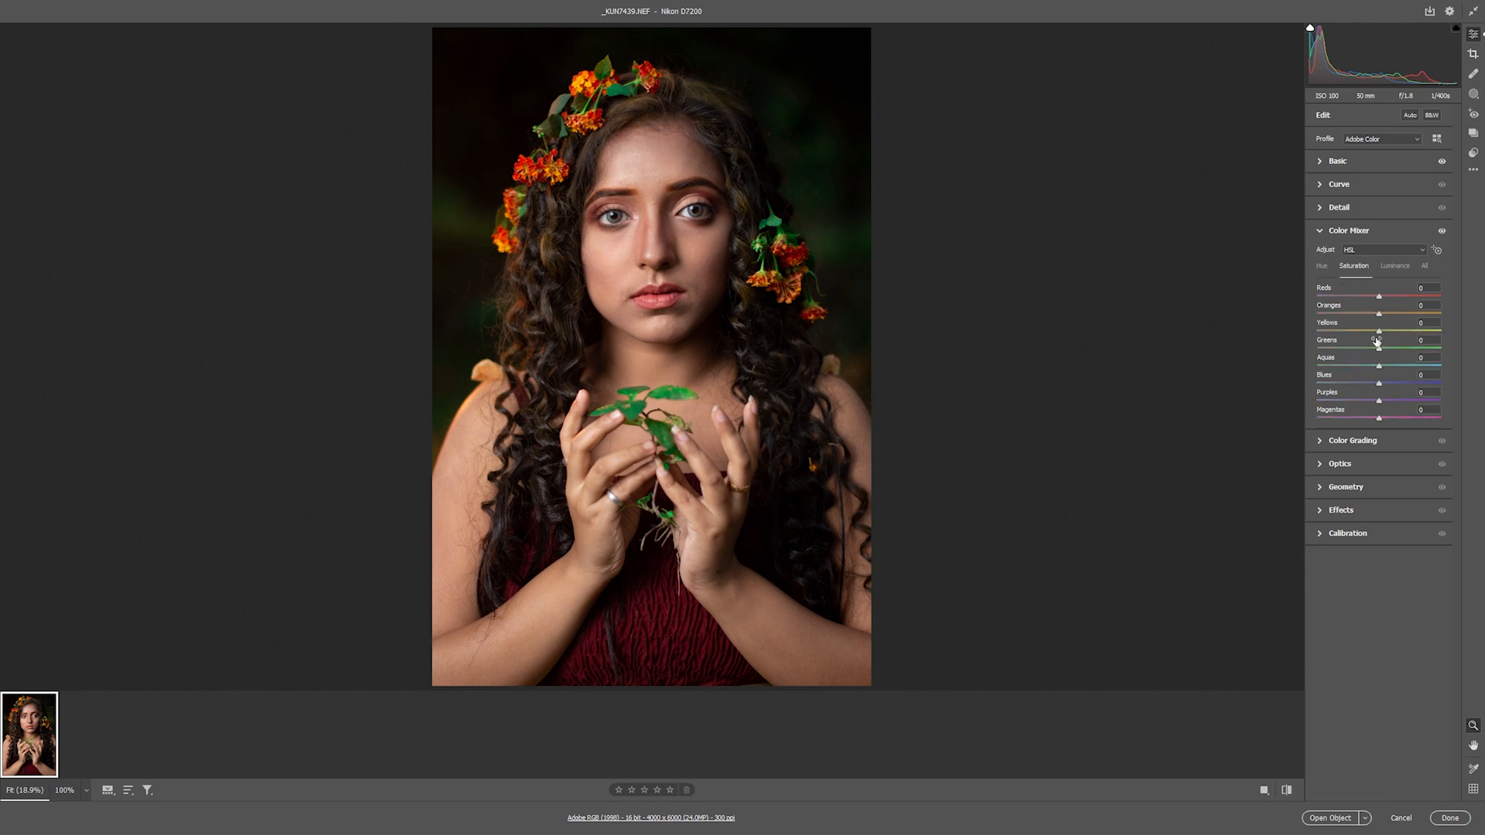
left_click_drag(1381, 350, 1374, 349)
left_click(1382, 232)
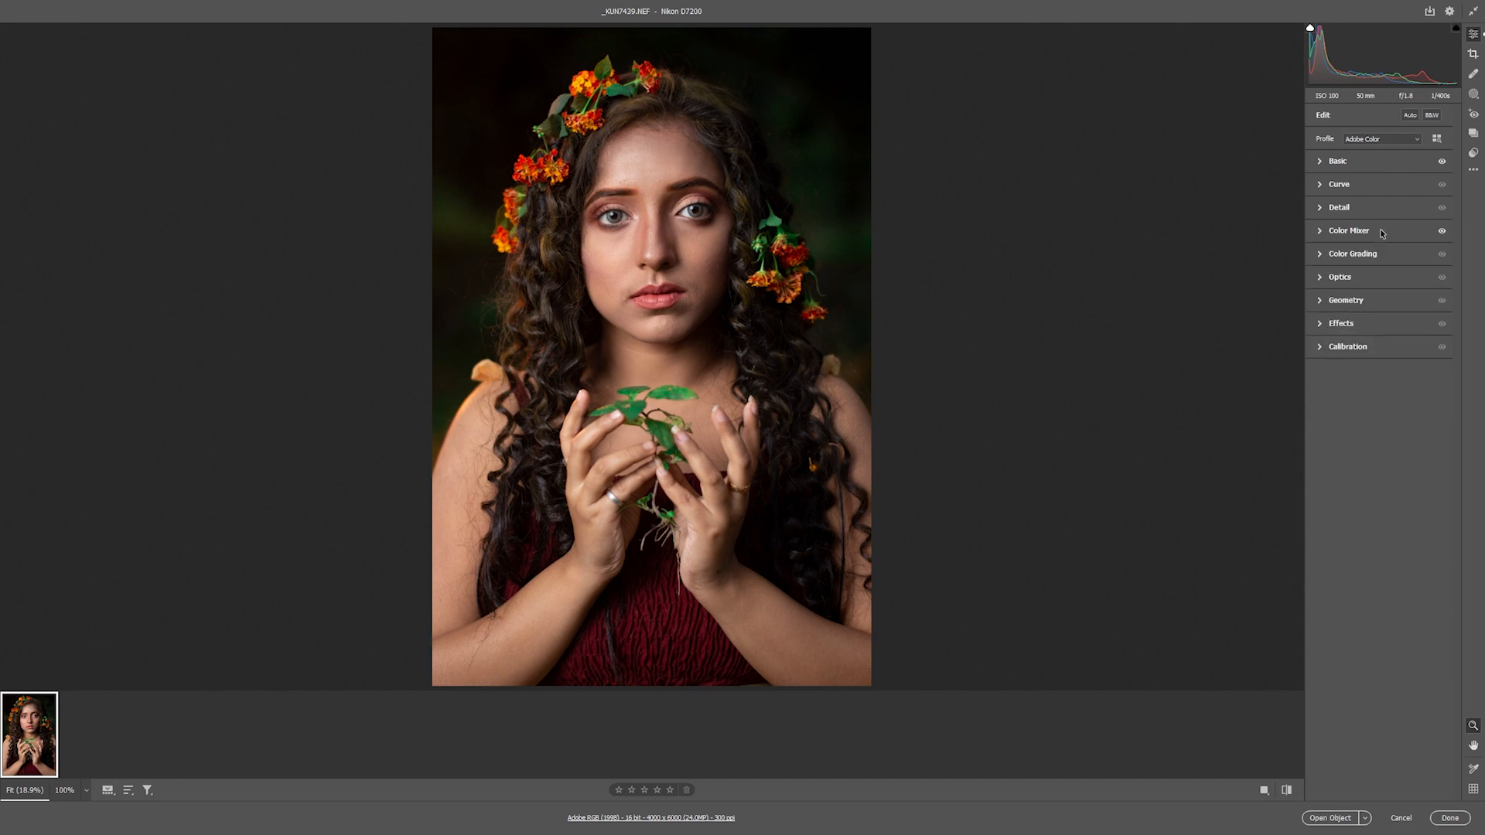
Enable lens profile corrections in the Optics section
left_click(1376, 279)
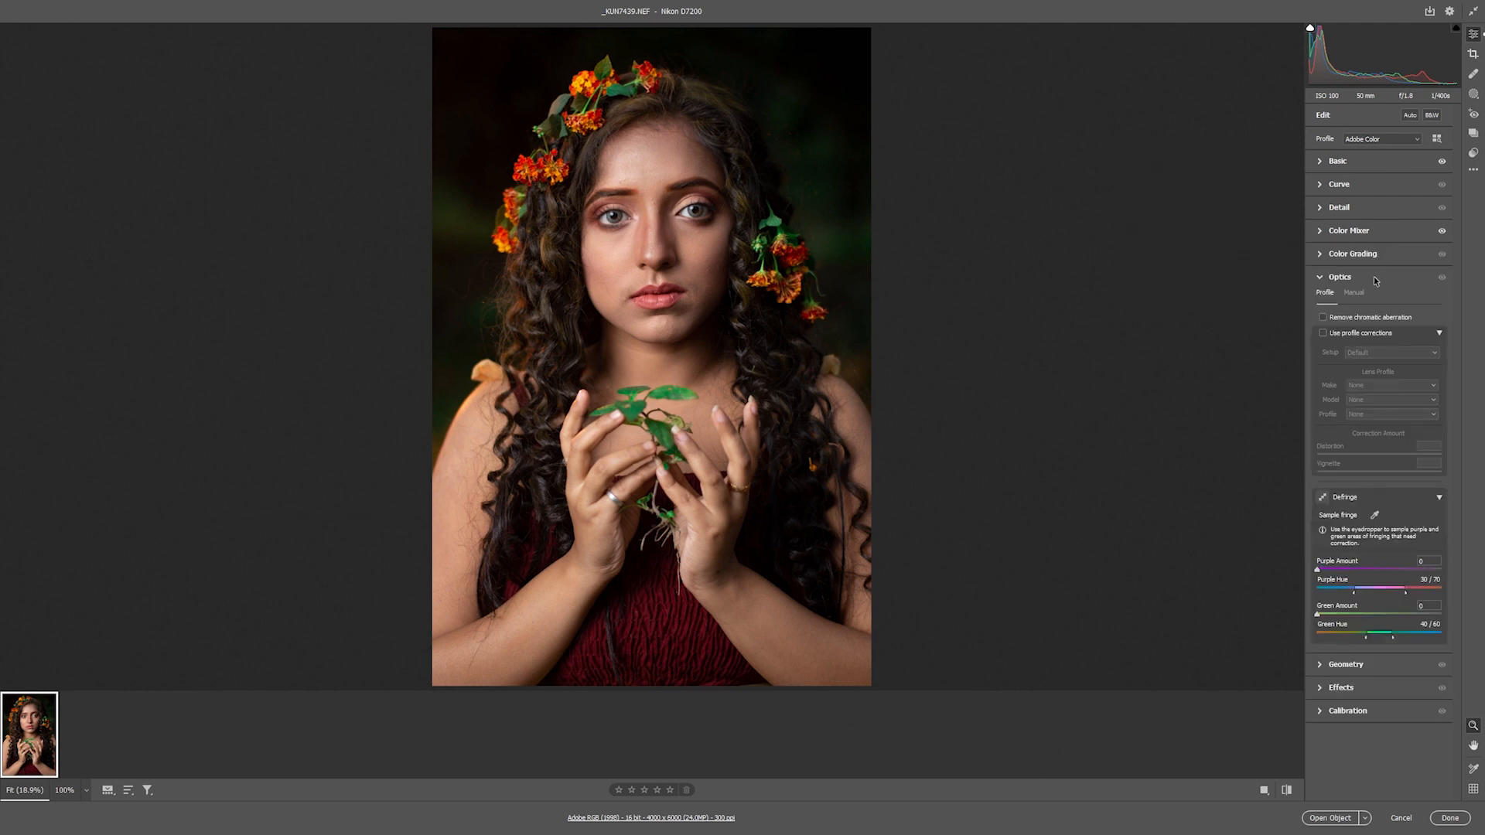
left_click(1369, 336)
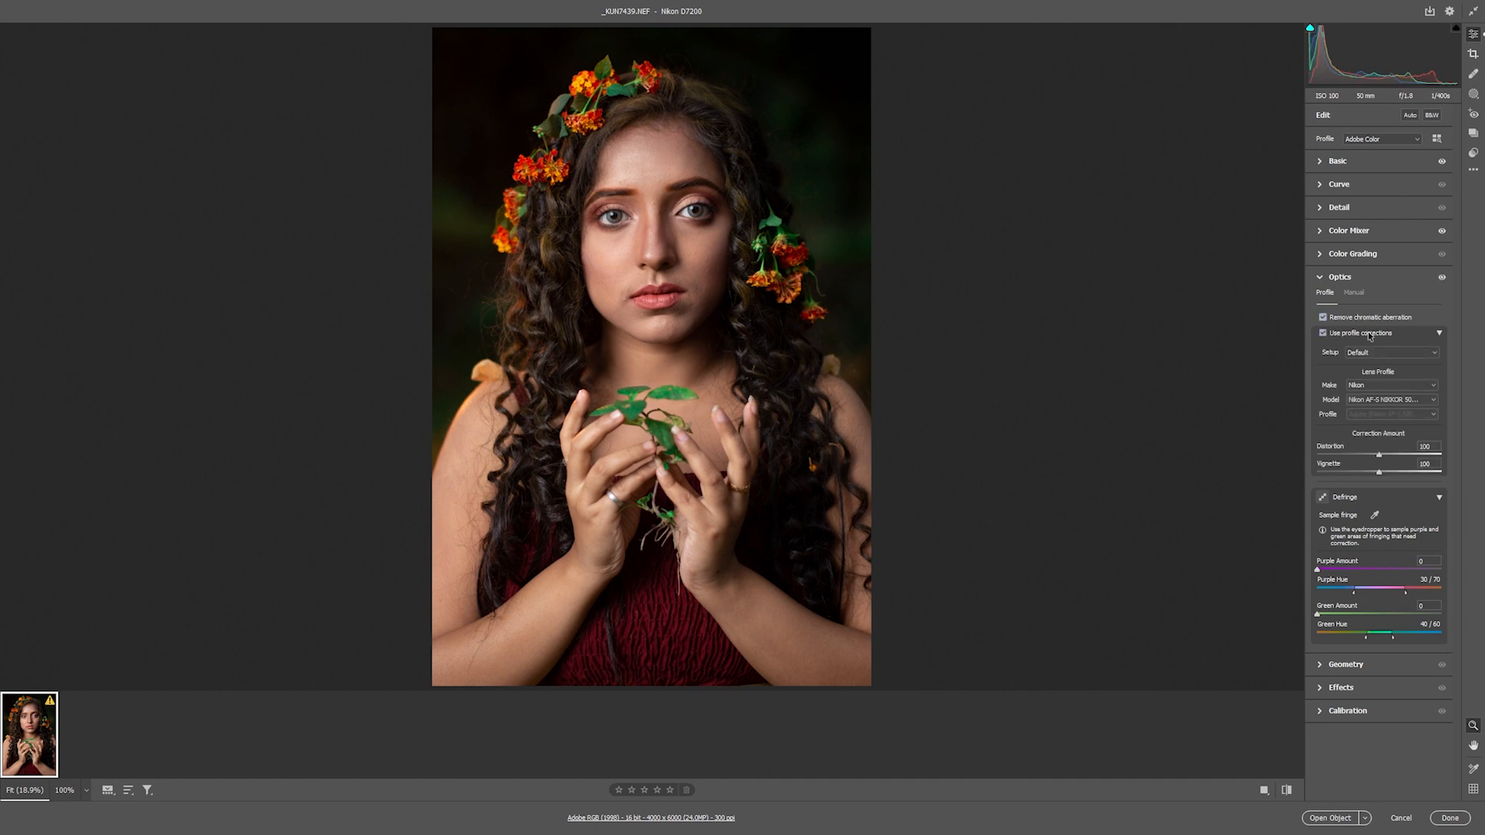
left_click(1367, 281)
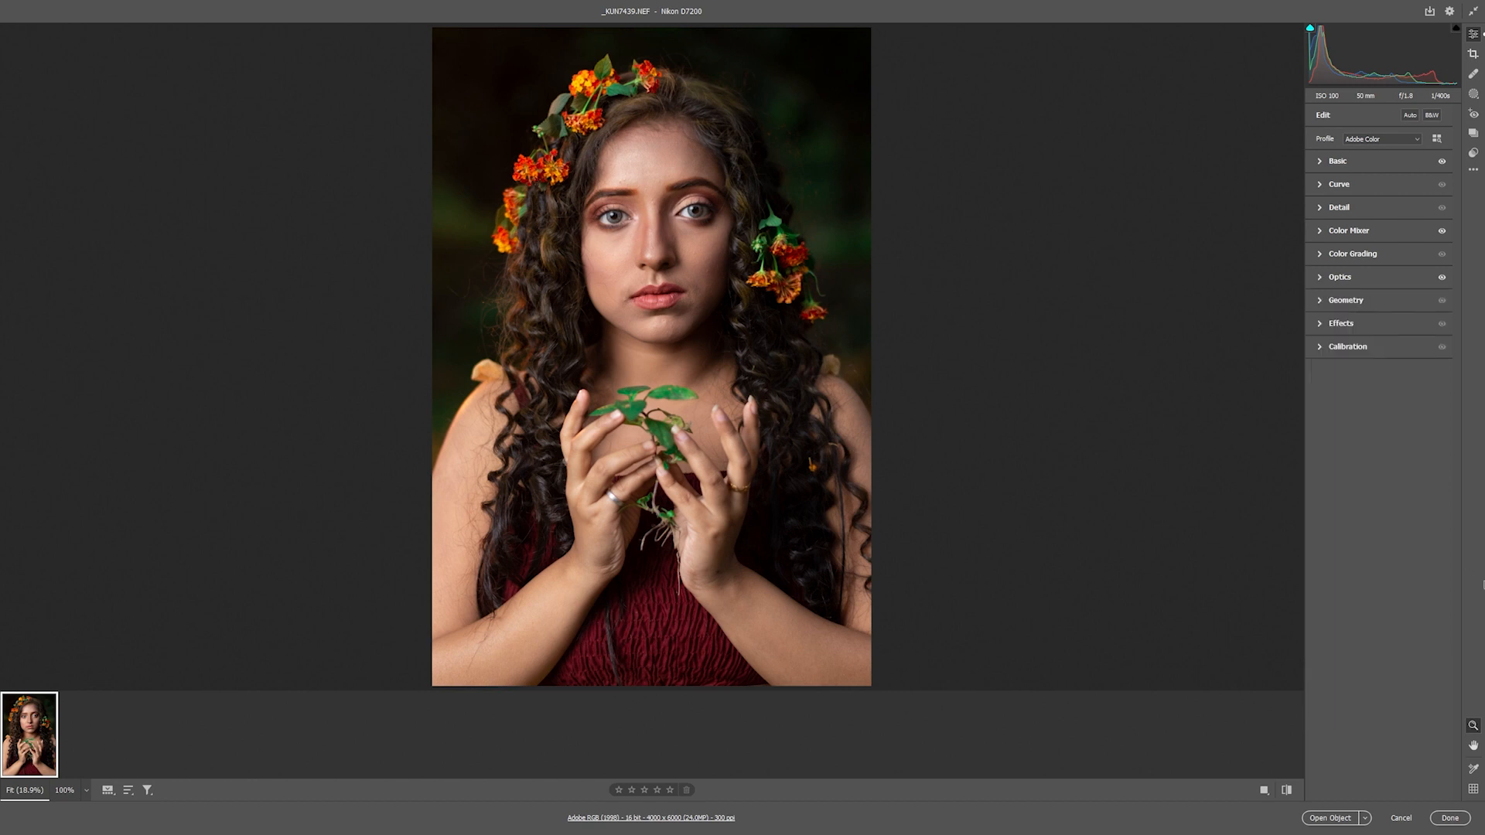
Create a new Brush mask and set its exposure to +0.25
left_click(1475, 94)
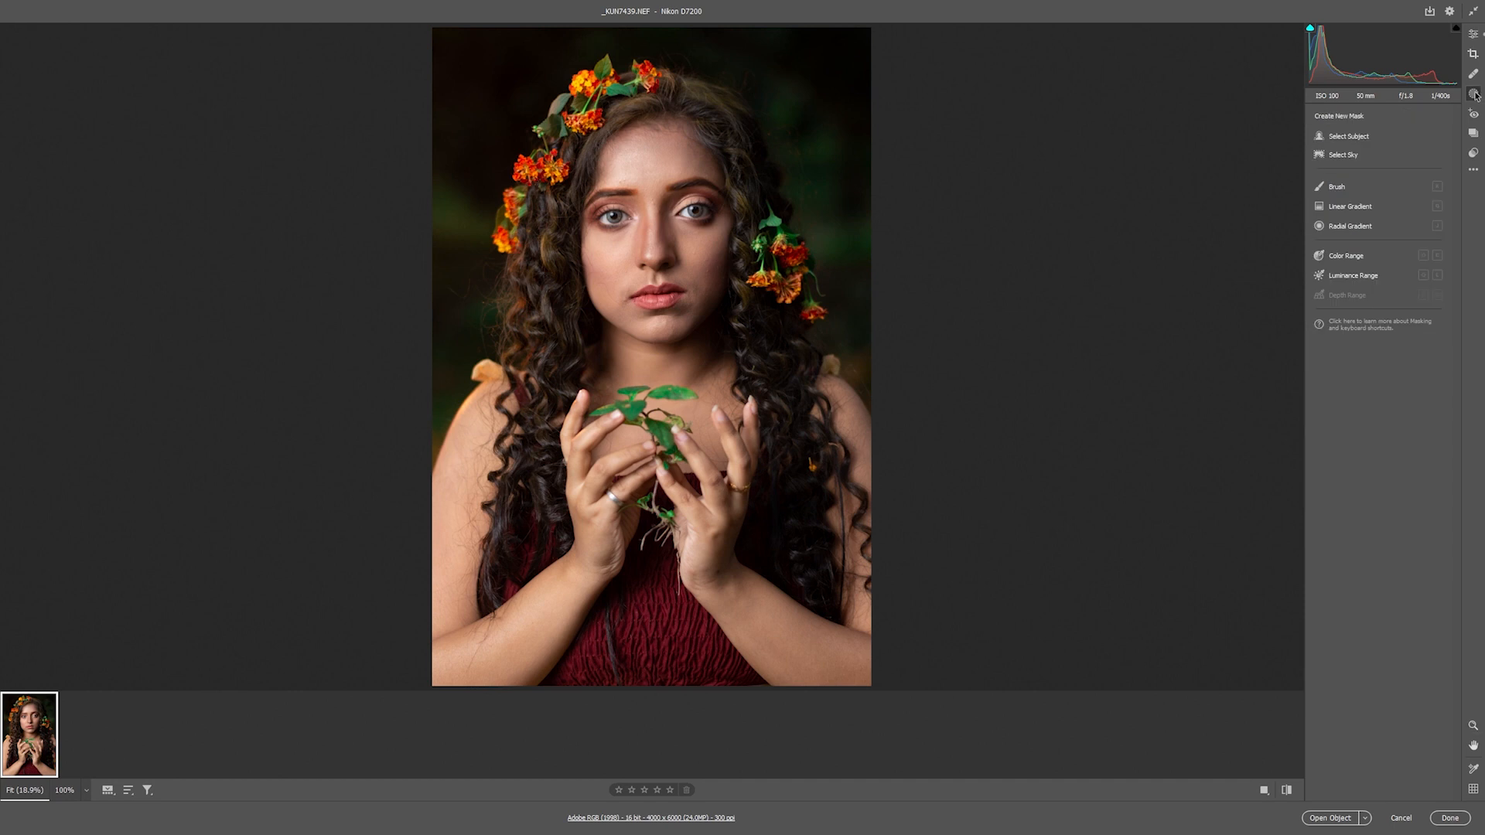
left_click(1338, 187)
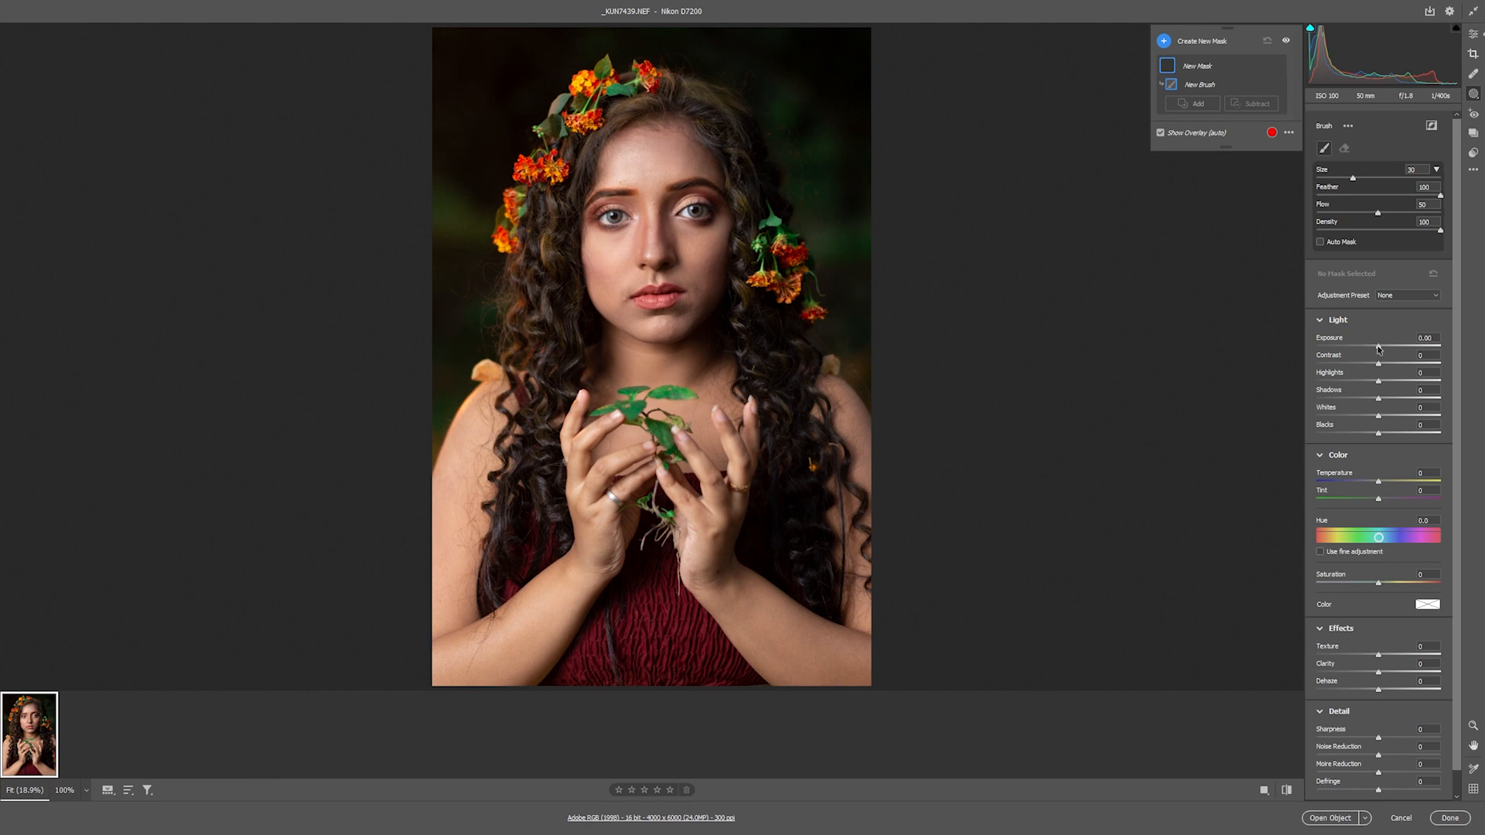
left_click_drag(1378, 350, 1380, 350)
Reduce the brush size to 9 and paint the mask over the forehead and nose bridge
key("bracketleft")
key("bracketleft")
key("bracketleft")
key("bracketleft")
key("bracketleft")
key("bracketleft")
key("bracketleft")
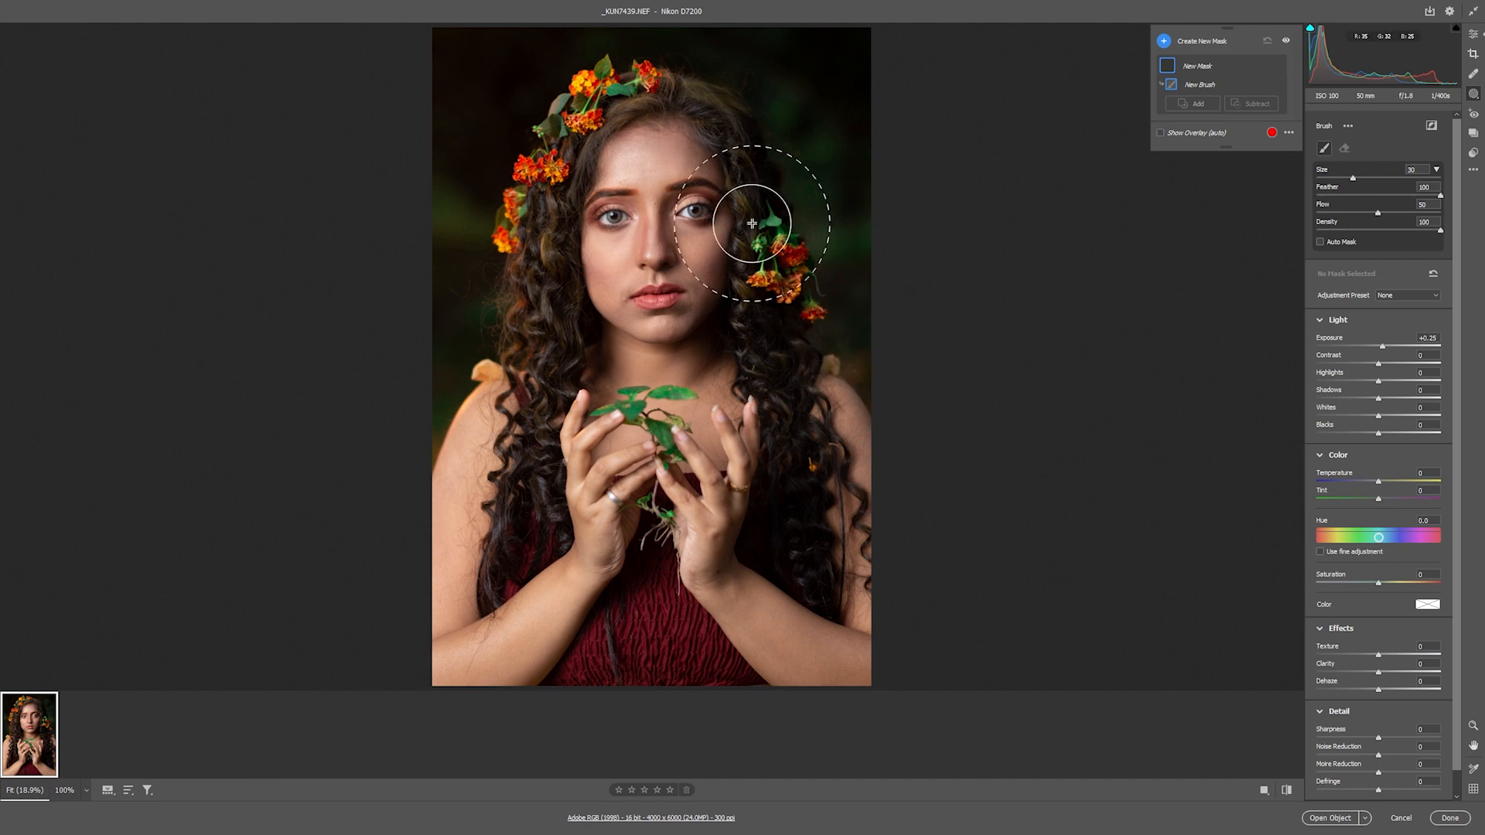
key("bracketleft")
key("bracketleft")
key("bracketleft")
key("bracketleft")
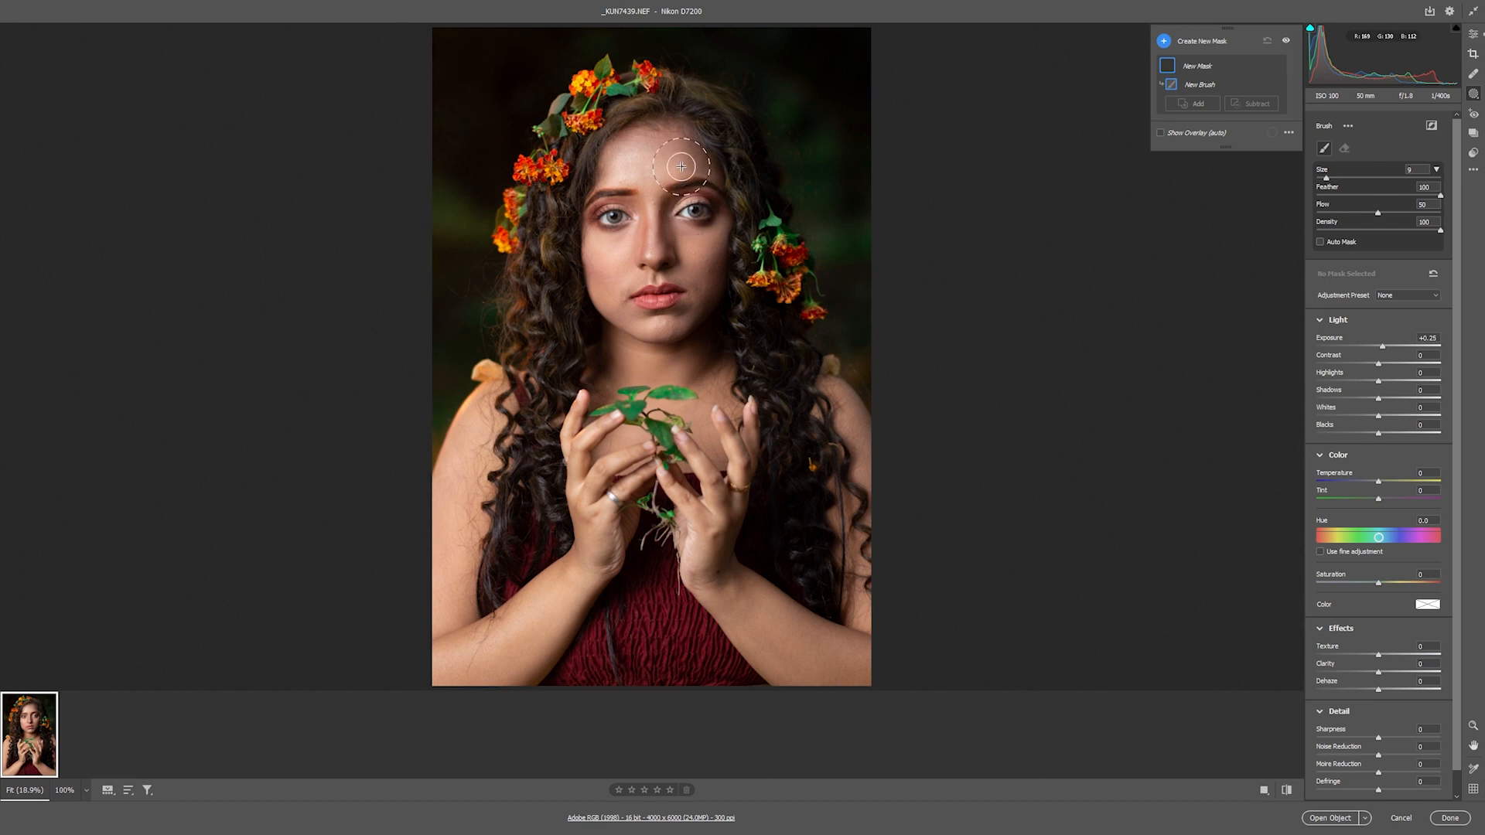
left_click_drag(711, 242, 684, 218)
mouse_move(669, 287)
left_mouse_down()
mouse_move(658, 317)
mouse_move(670, 300)
left_mouse_up()
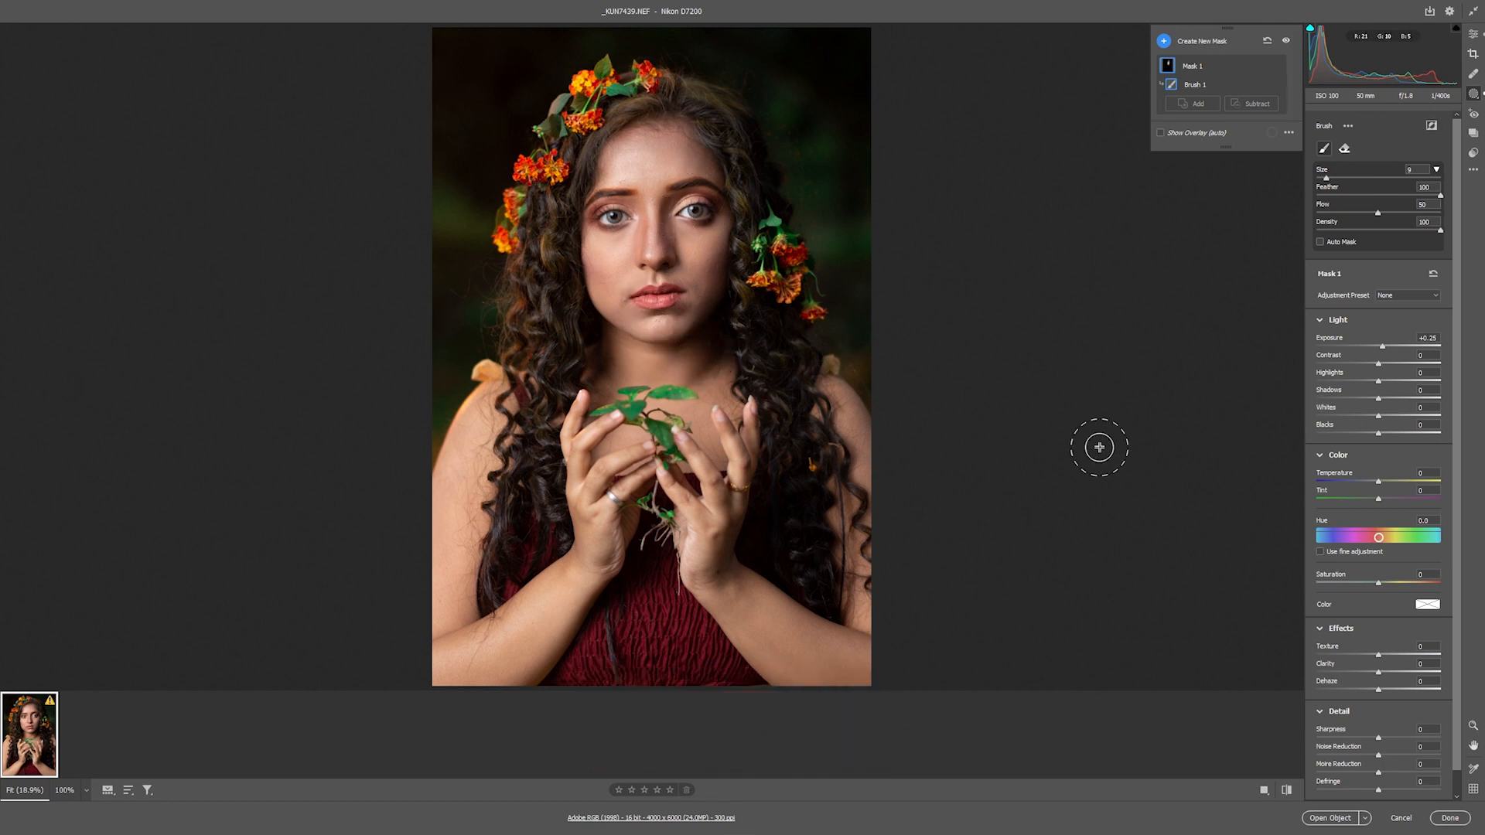
Toggle the mask's visibility on and off to compare the brightening
left_click(1287, 41)
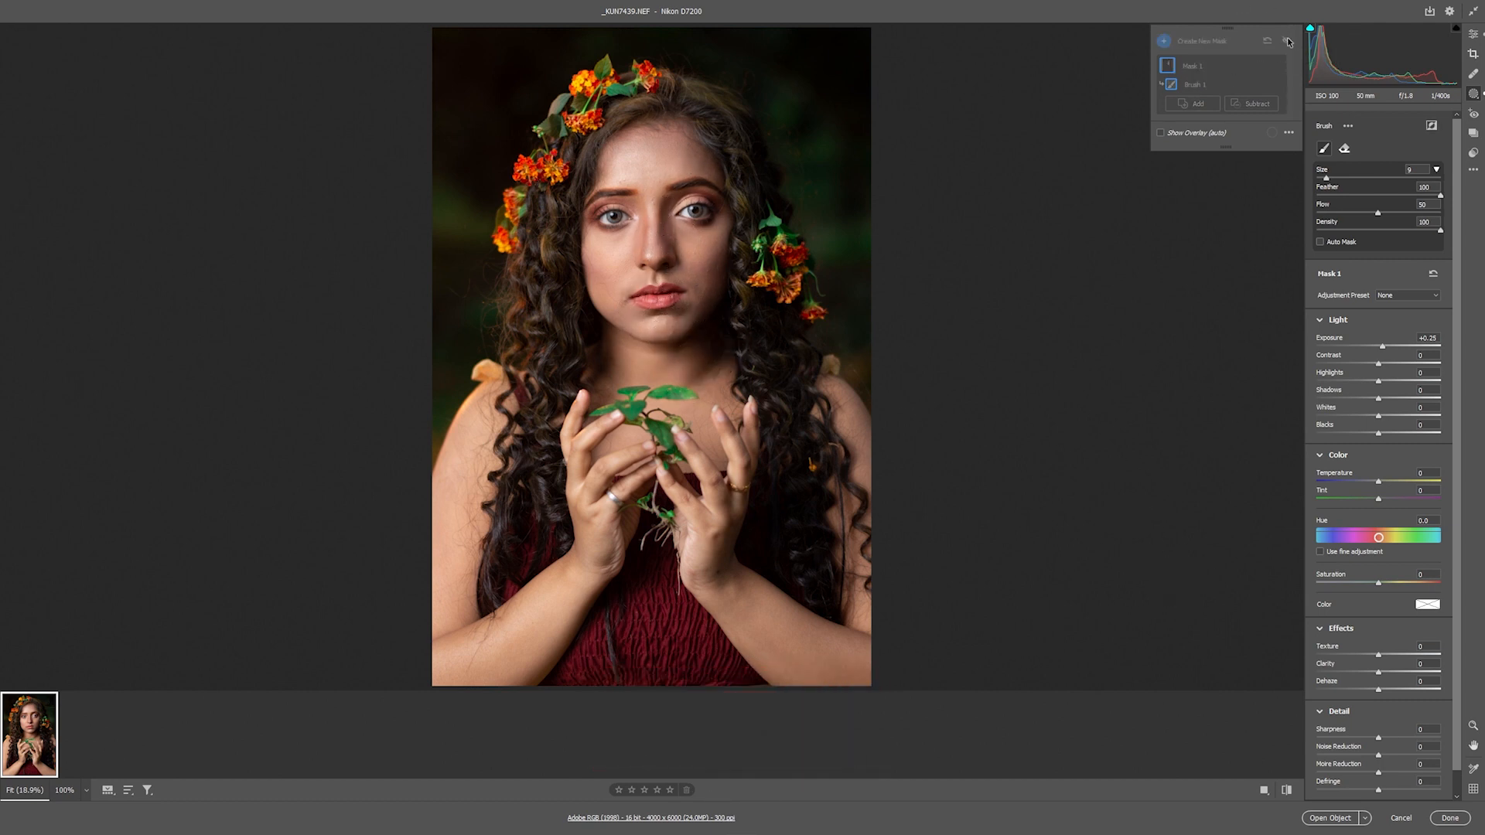
left_click(1288, 42)
left_click(1288, 42)
left_click(1288, 42)
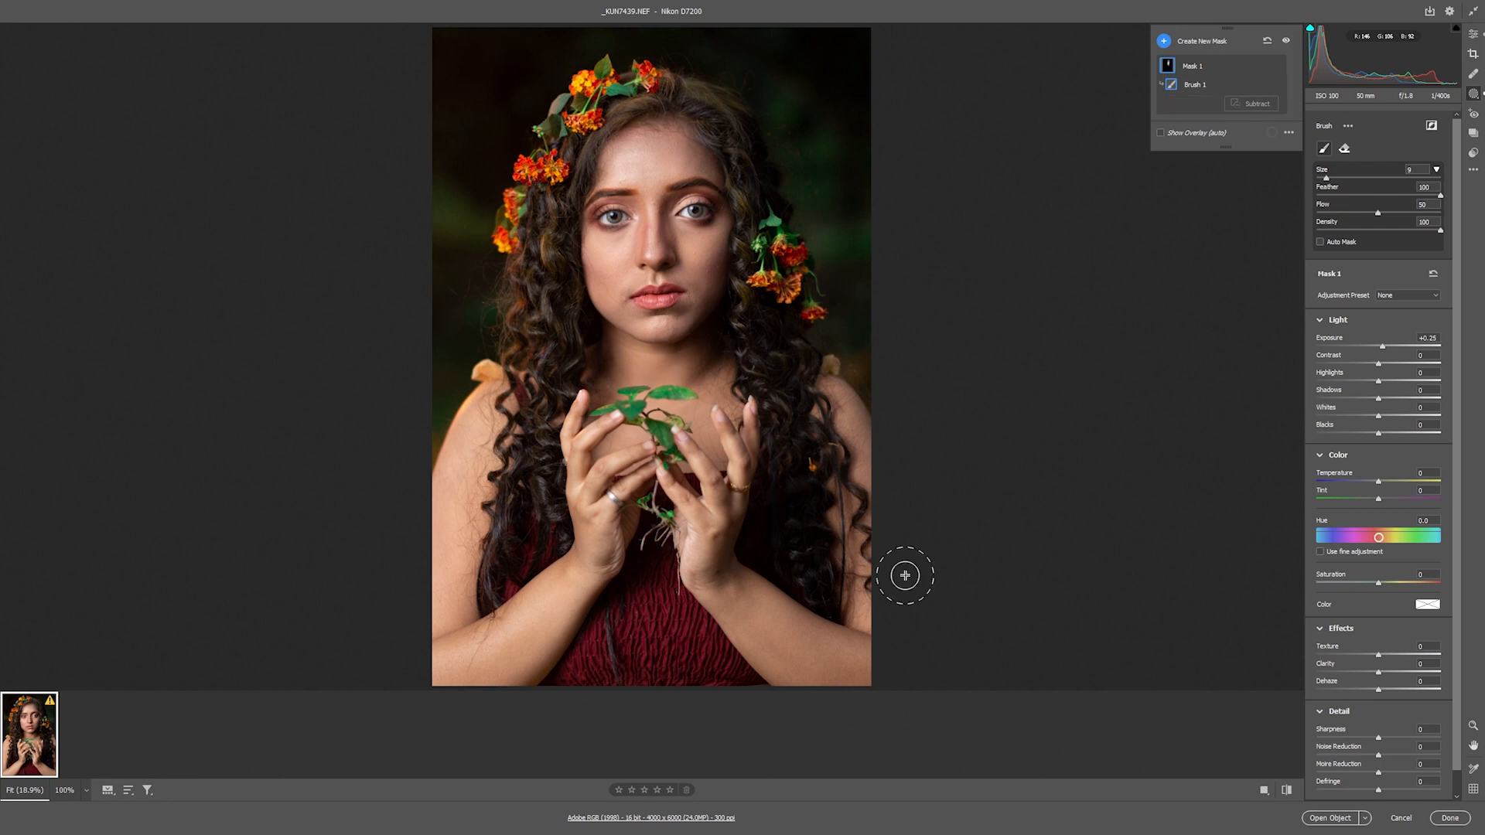
left_click(1289, 42)
left_click(1288, 41)
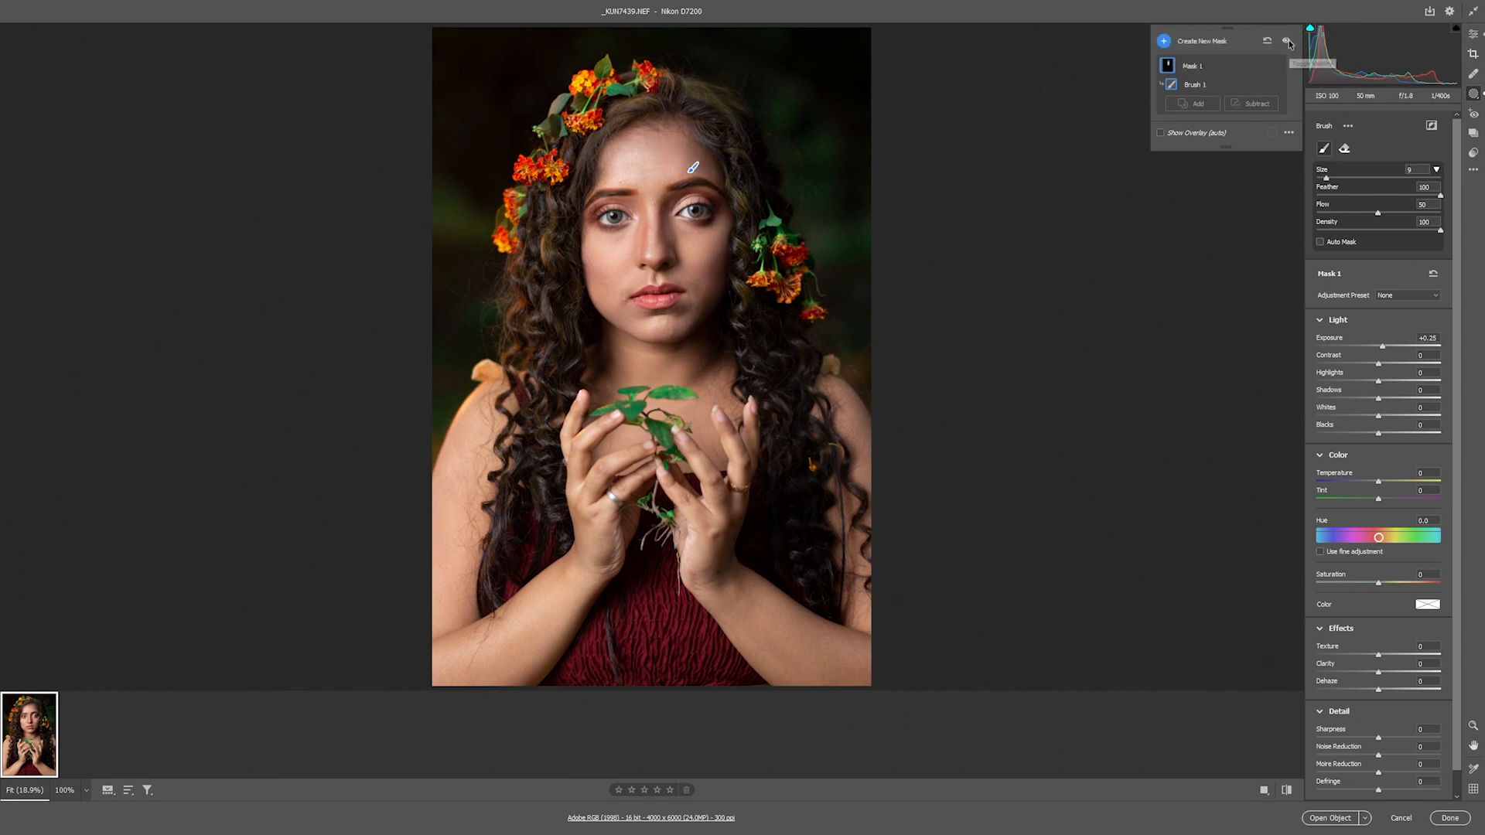
Return to the edit panel and toggle the before/after preview of all adjustments
left_click(1474, 36)
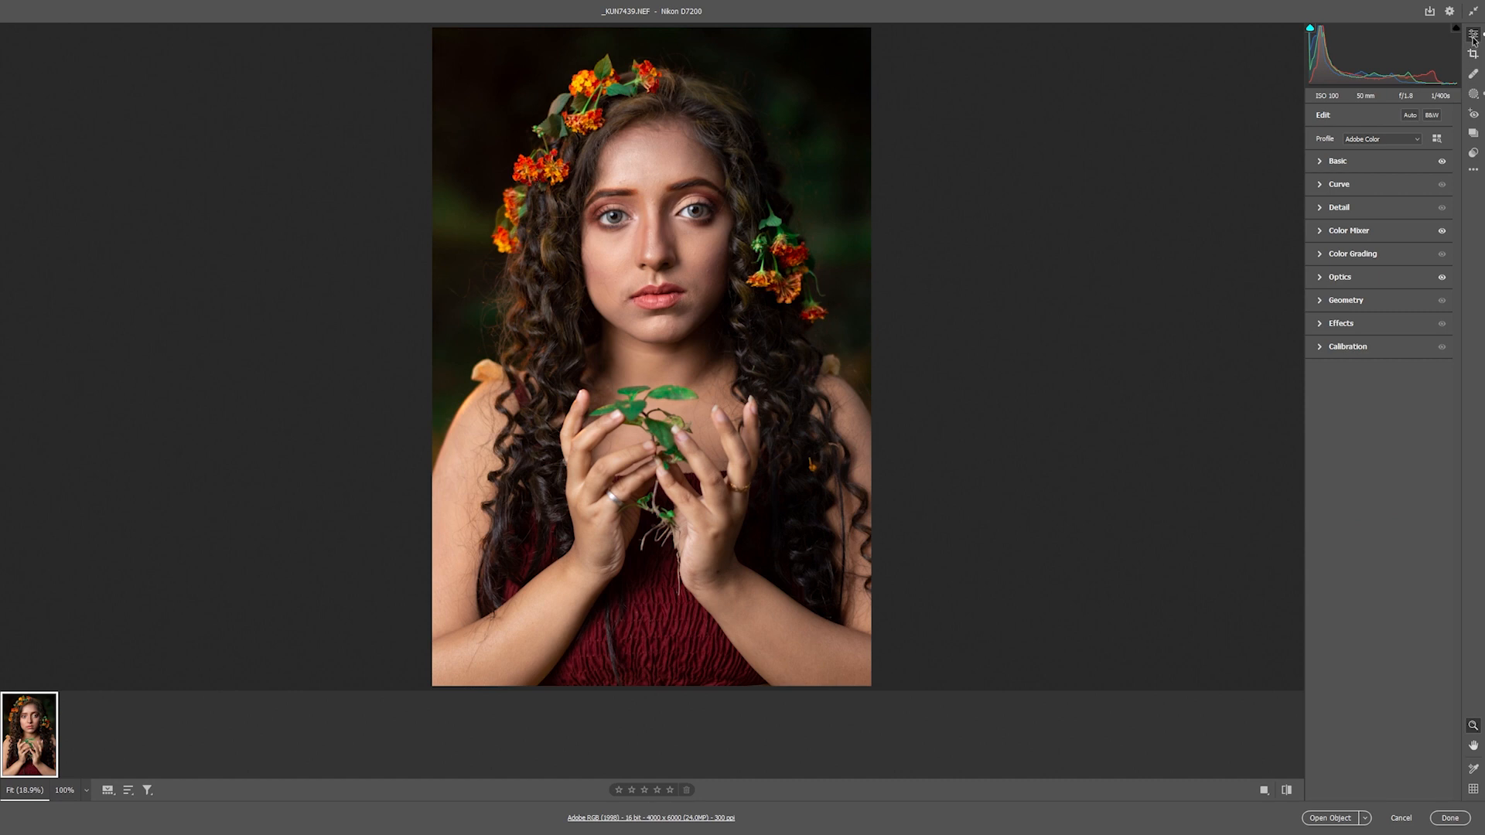
key("p")
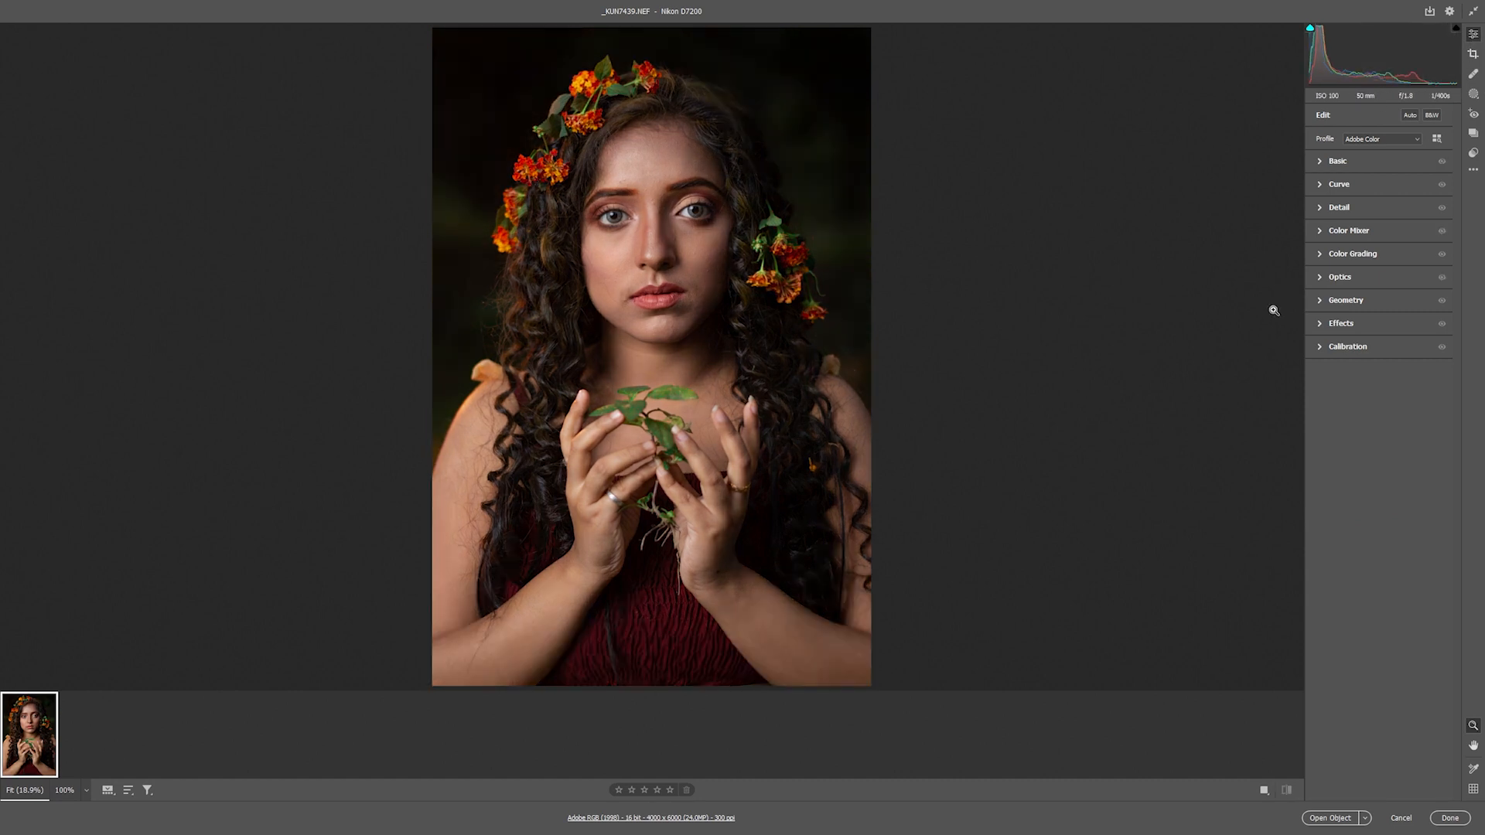
key("p")
key("p")
key("p")
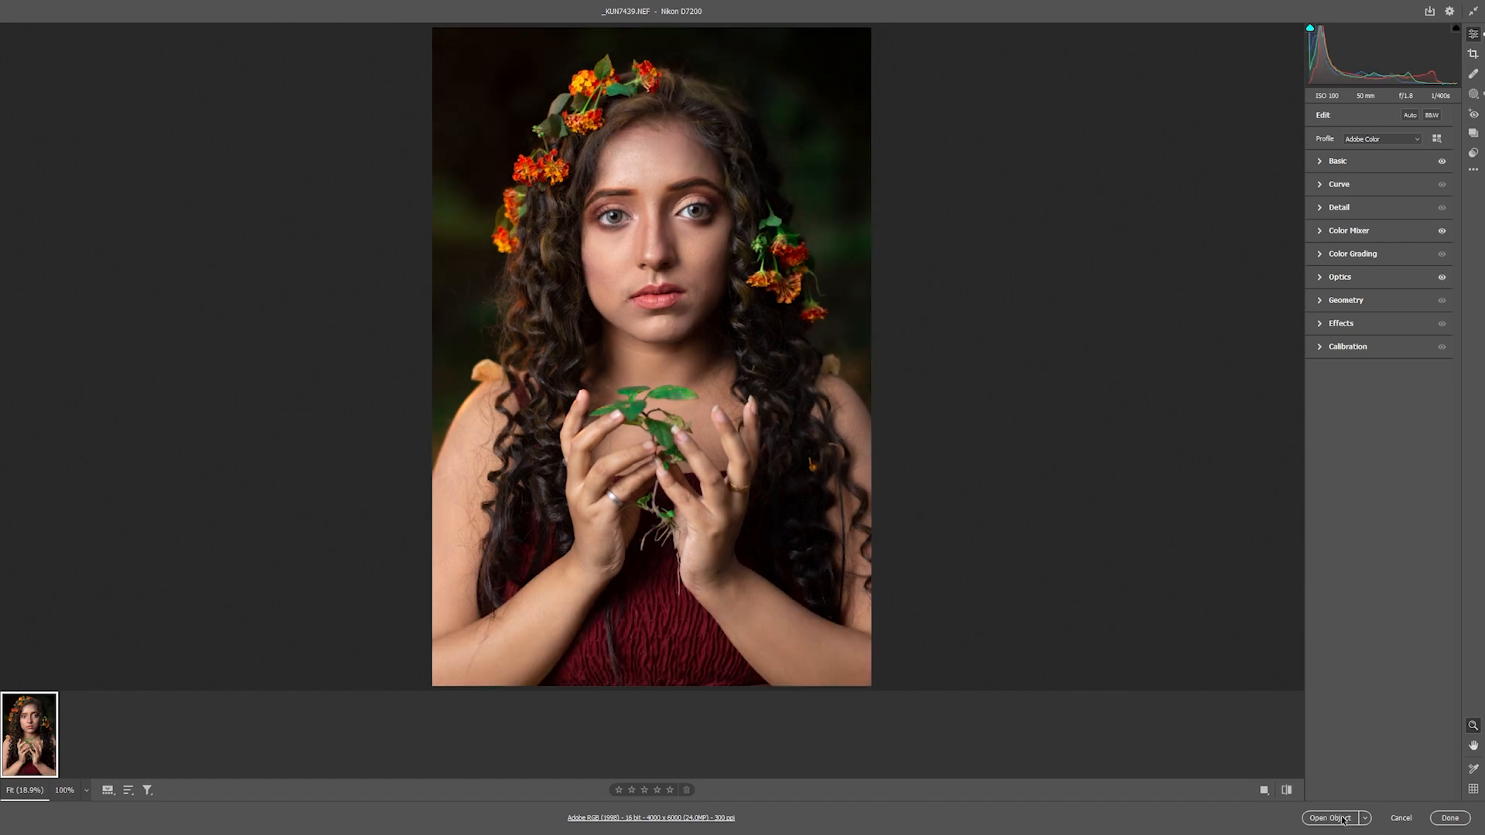
Open the image in Photoshop as a smart object and add a new empty layer
left_click(1345, 820)
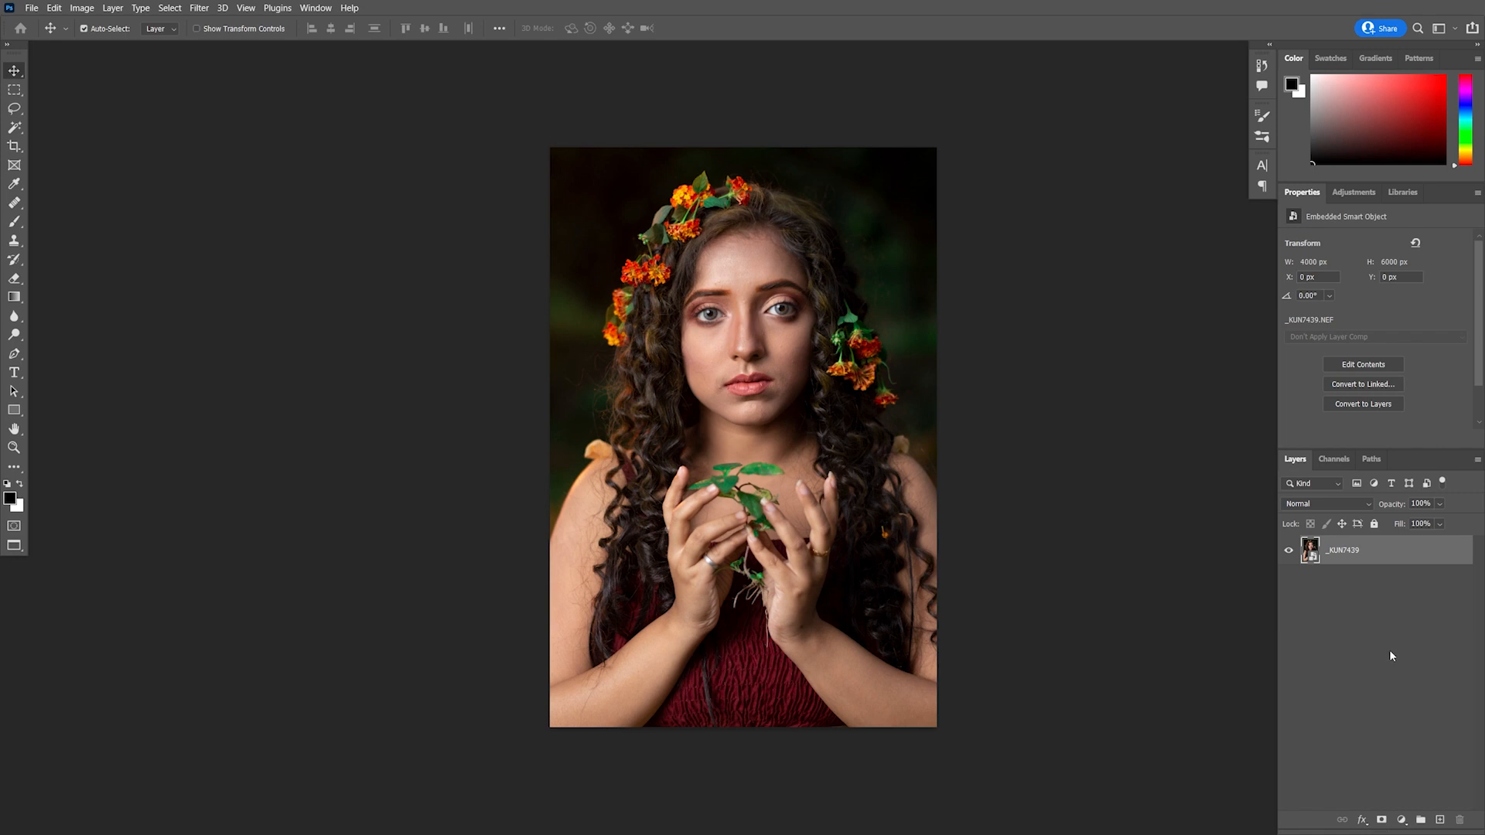
scroll(770, 377, "up", 6)
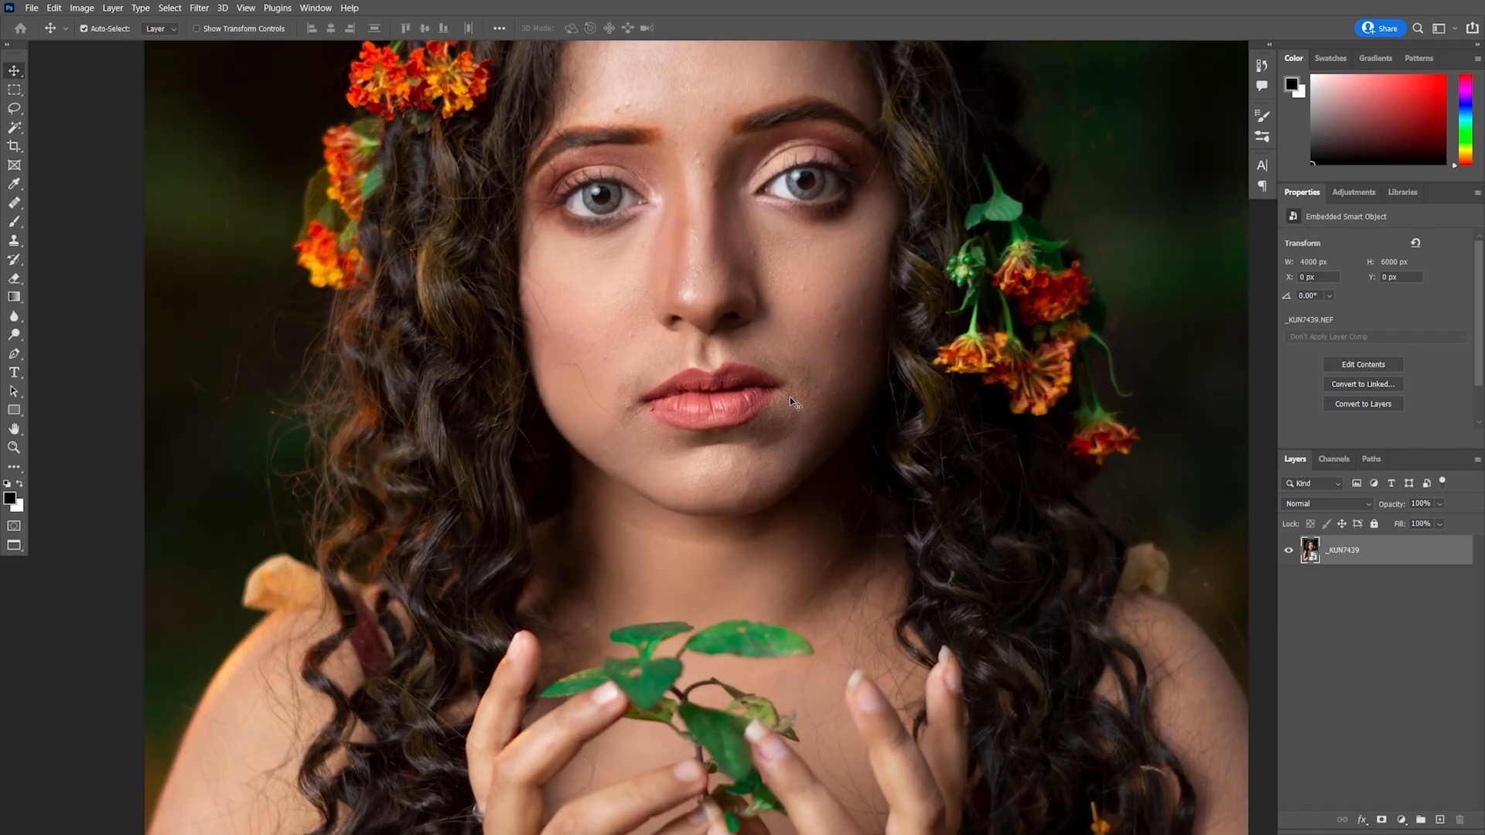
left_click(1439, 820)
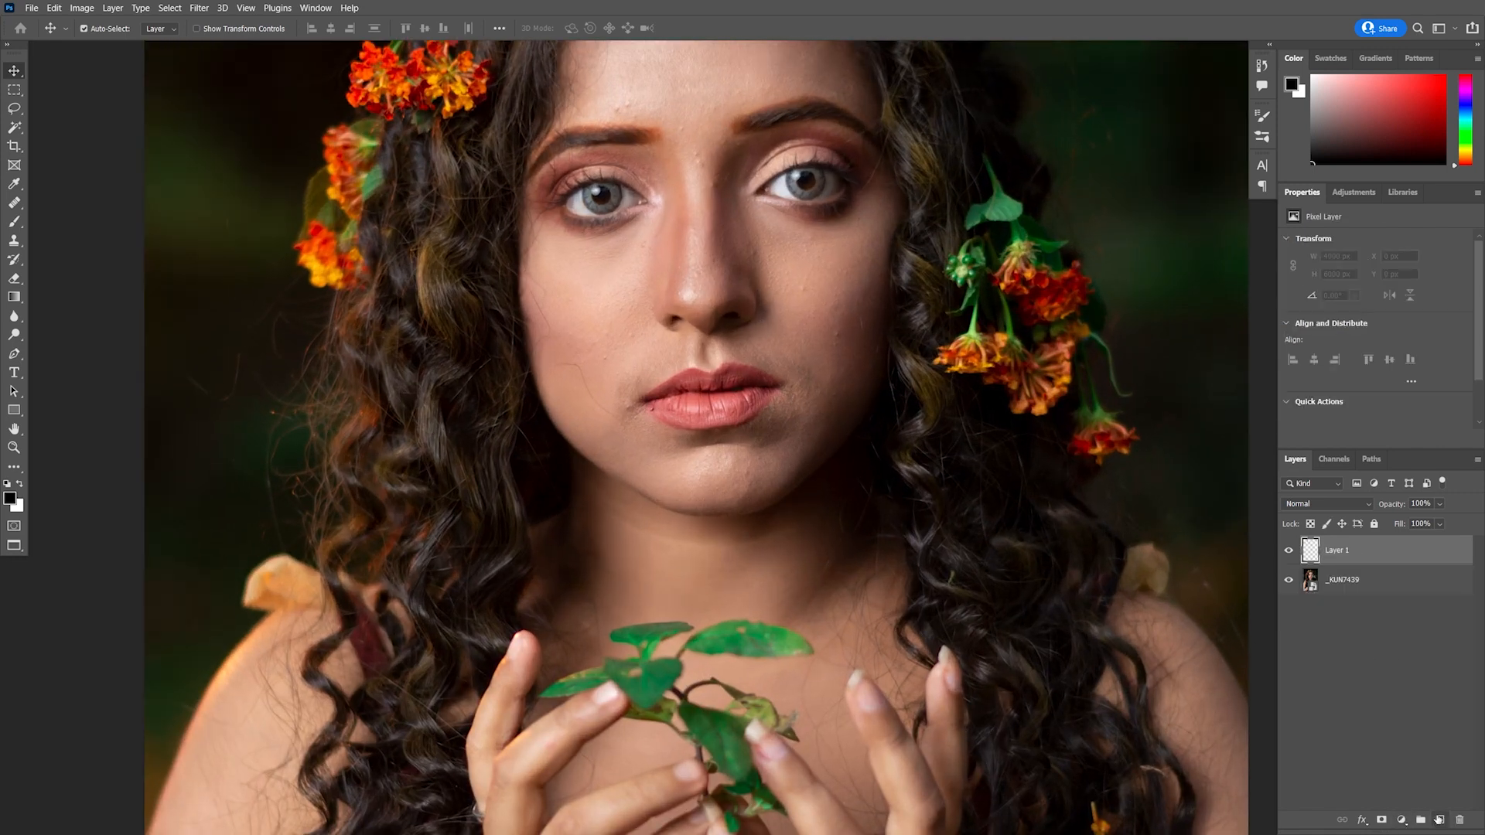
Select the Healing Brush Tool and set it to sample Current & Below
left_click(14, 203)
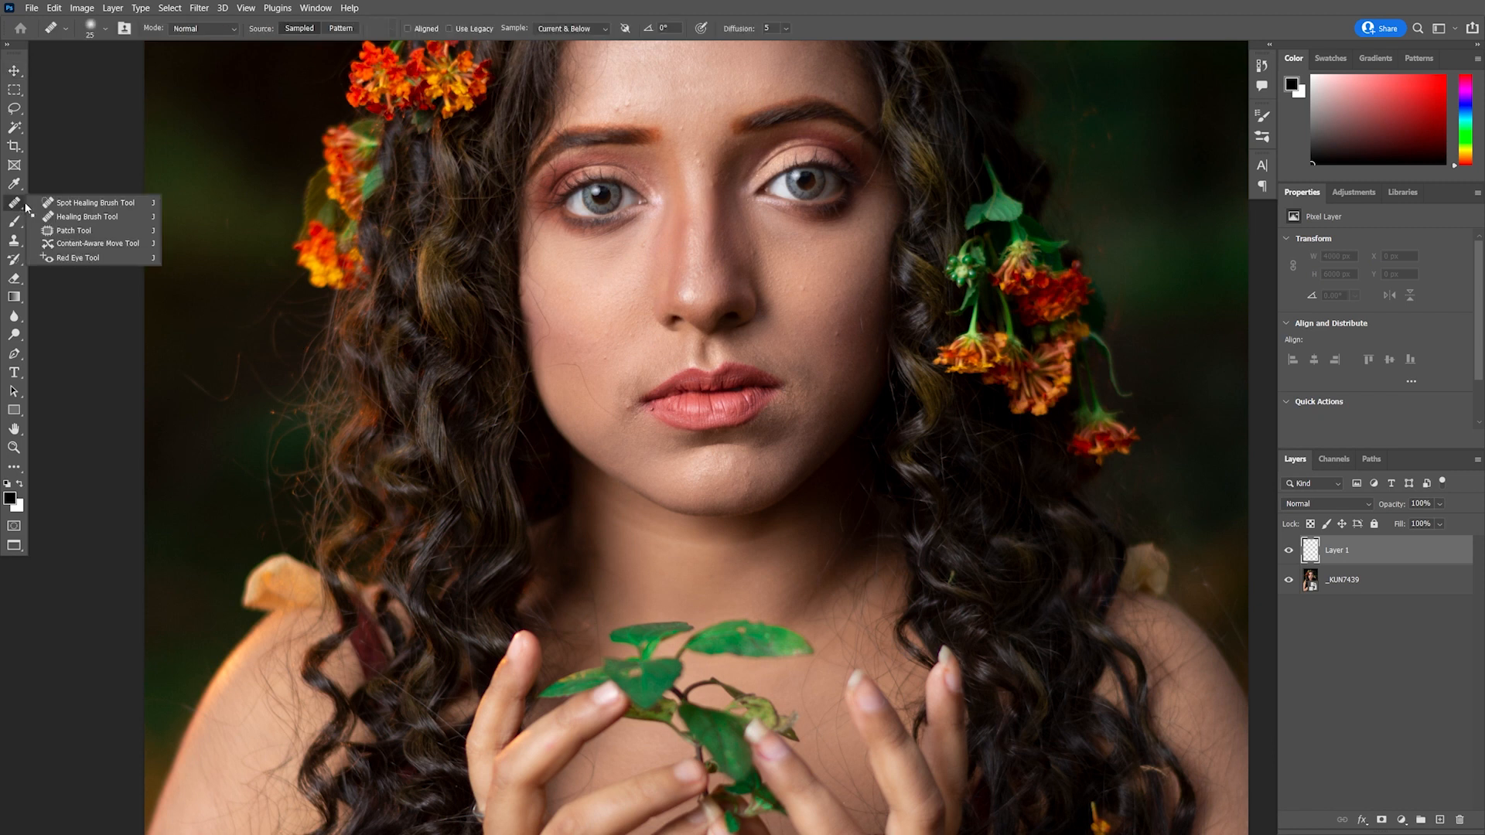
left_click(81, 219)
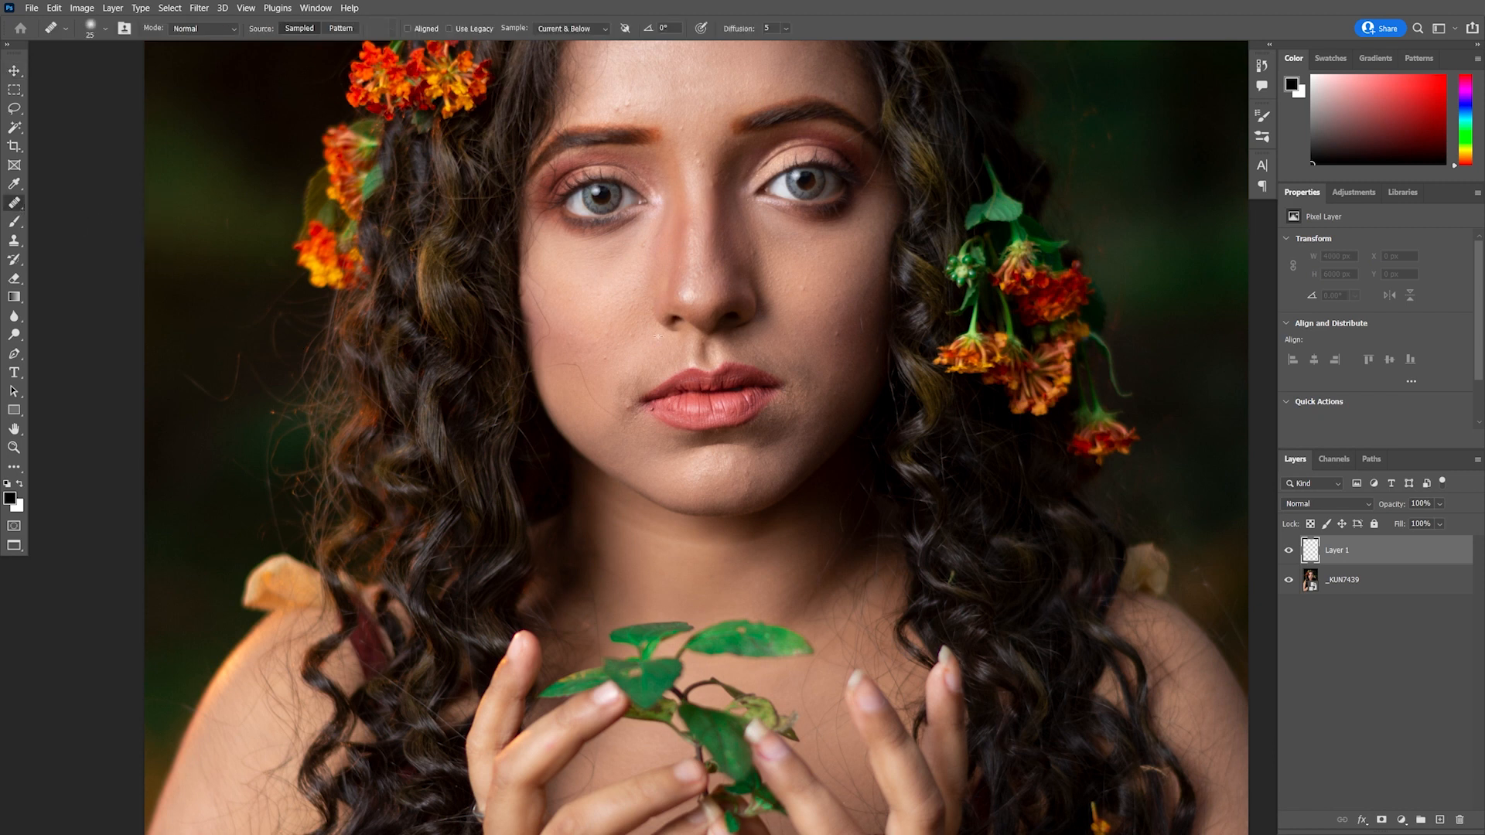
left_click(571, 29)
left_click(576, 55)
Heal blemishes on the right cheek onto the new layer
scroll(839, 351, "up", 2)
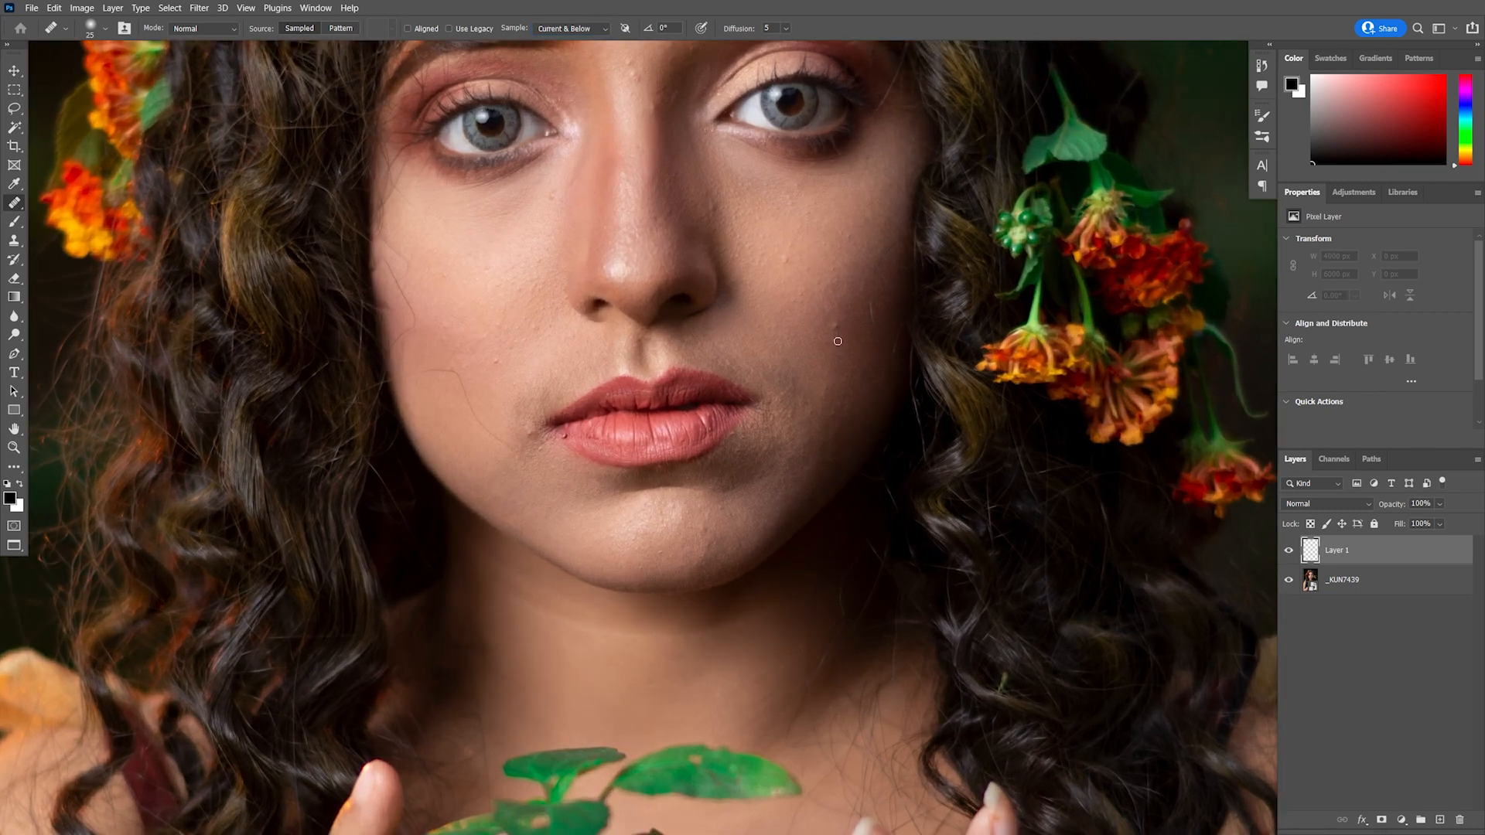
left_click_drag(844, 344, 851, 346)
scroll(851, 345, "up", 1)
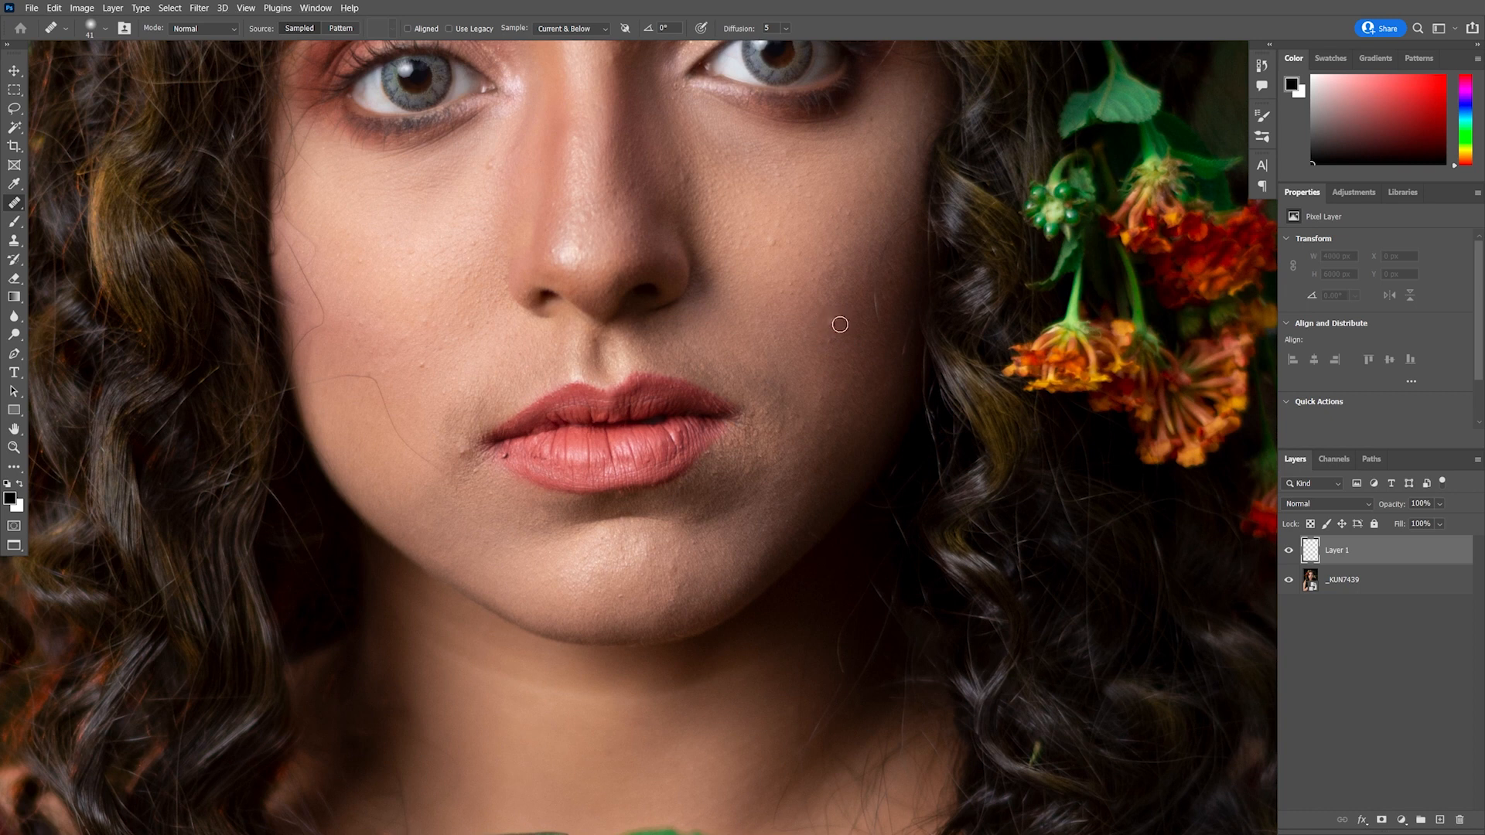
mouse_move(840, 324)
left_mouse_down()
mouse_move(822, 318)
mouse_move(812, 335)
mouse_move(846, 345)
left_mouse_up()
left_click(772, 246)
left_click(877, 341)
left_click(693, 202, "alt")
mouse_move(684, 178)
left_mouse_down()
mouse_move(758, 297)
mouse_move(798, 457)
left_mouse_up()
left_click(743, 236)
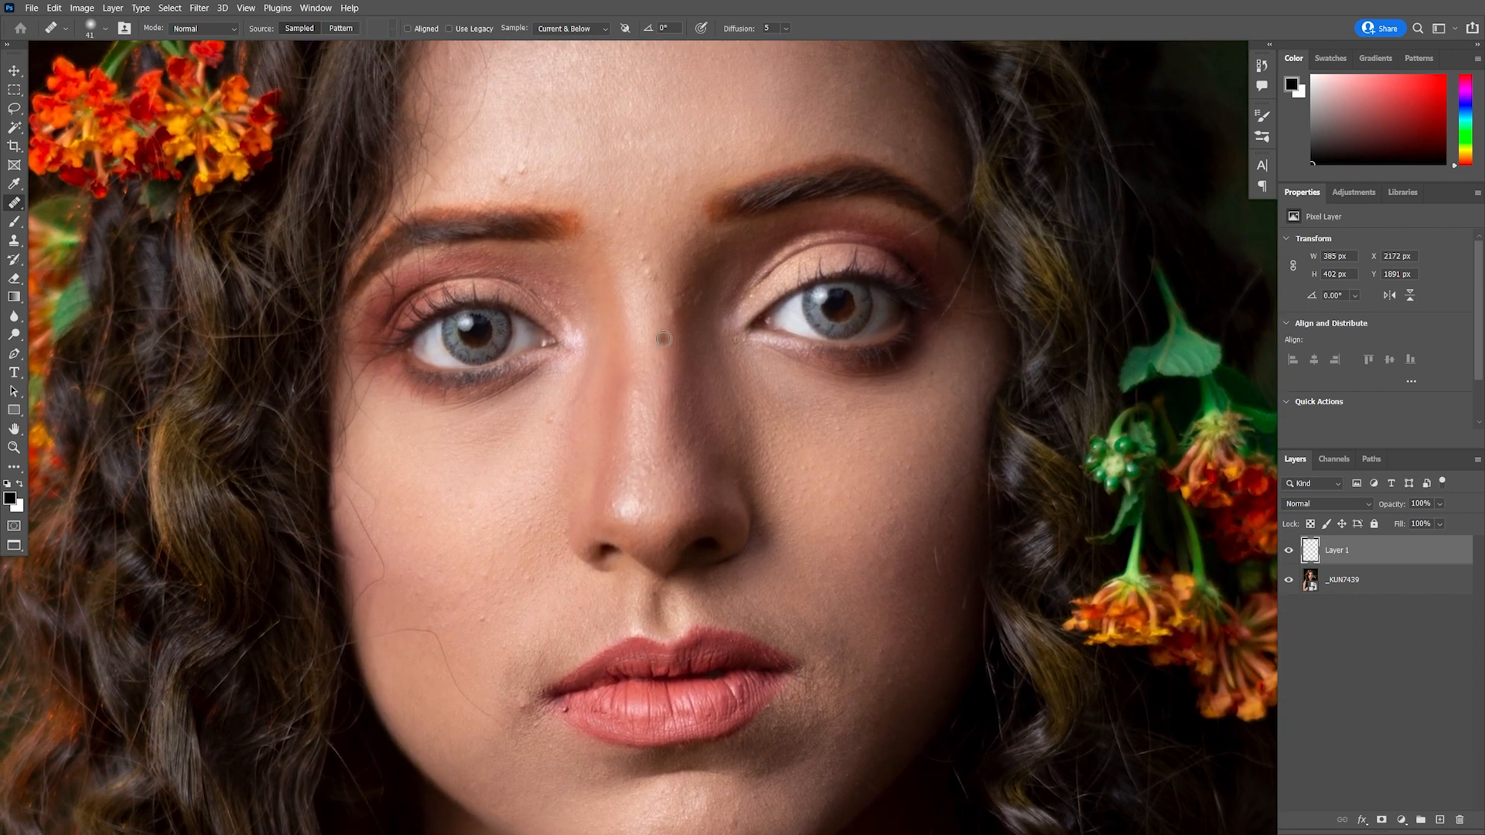
Heal spots on the nose bridge between the eyes
left_click(673, 311, "alt")
left_click_drag(694, 324, 694, 338)
left_click_drag(676, 270, 731, 404)
left_click(684, 349)
left_click_drag(681, 345, 741, 407)
left_click(641, 365)
left_click(669, 372, "alt")
left_click(638, 369)
left_click(620, 352, "alt")
left_click(619, 379)
left_click(668, 350, "alt")
left_click(643, 341)
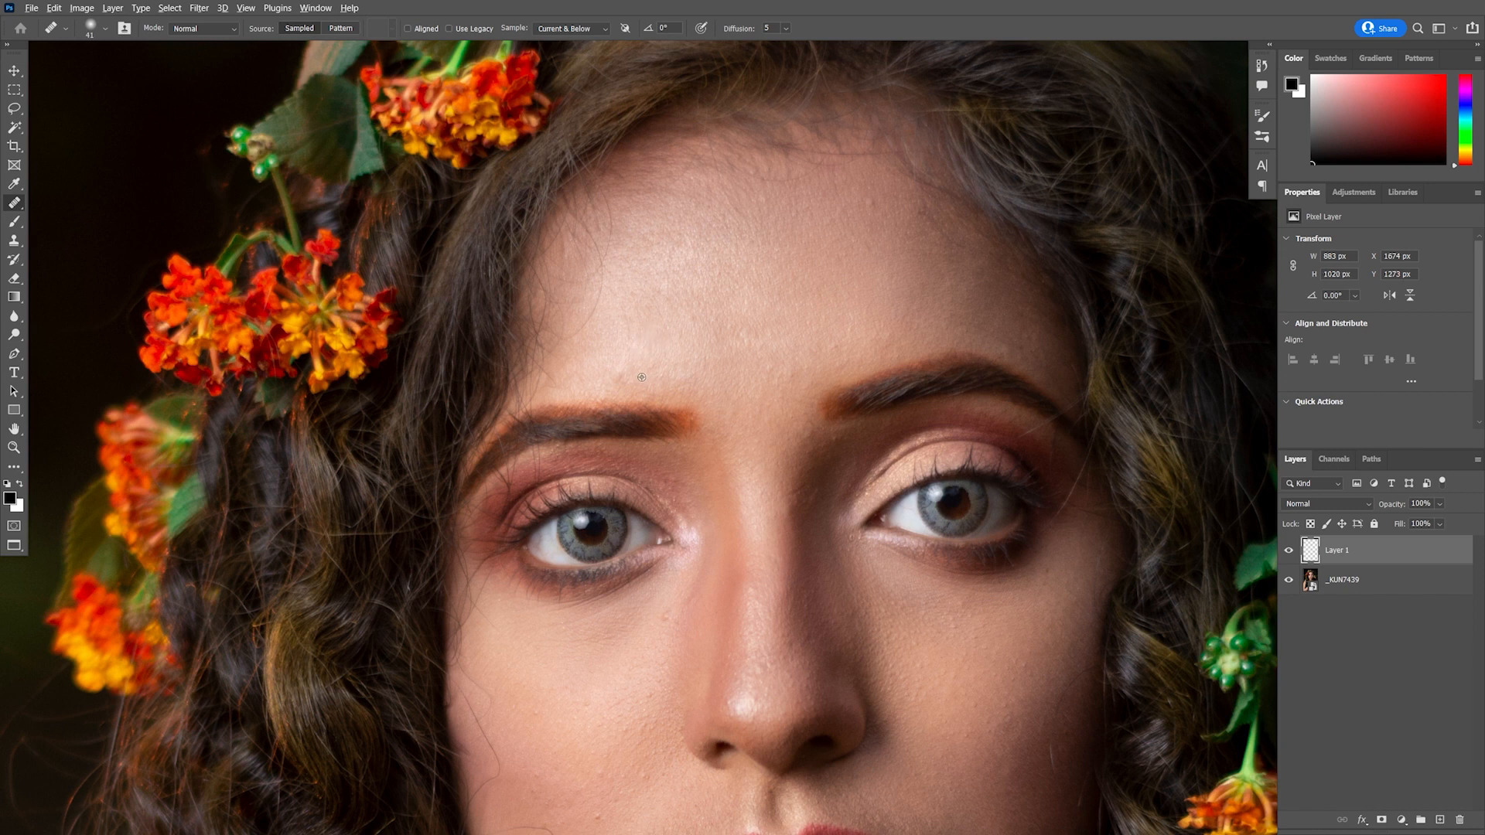
Heal blemishes across the forehead and brow area
left_click_drag(642, 340, 674, 401)
left_click(892, 277, "alt")
left_click_drag(901, 266, 910, 271)
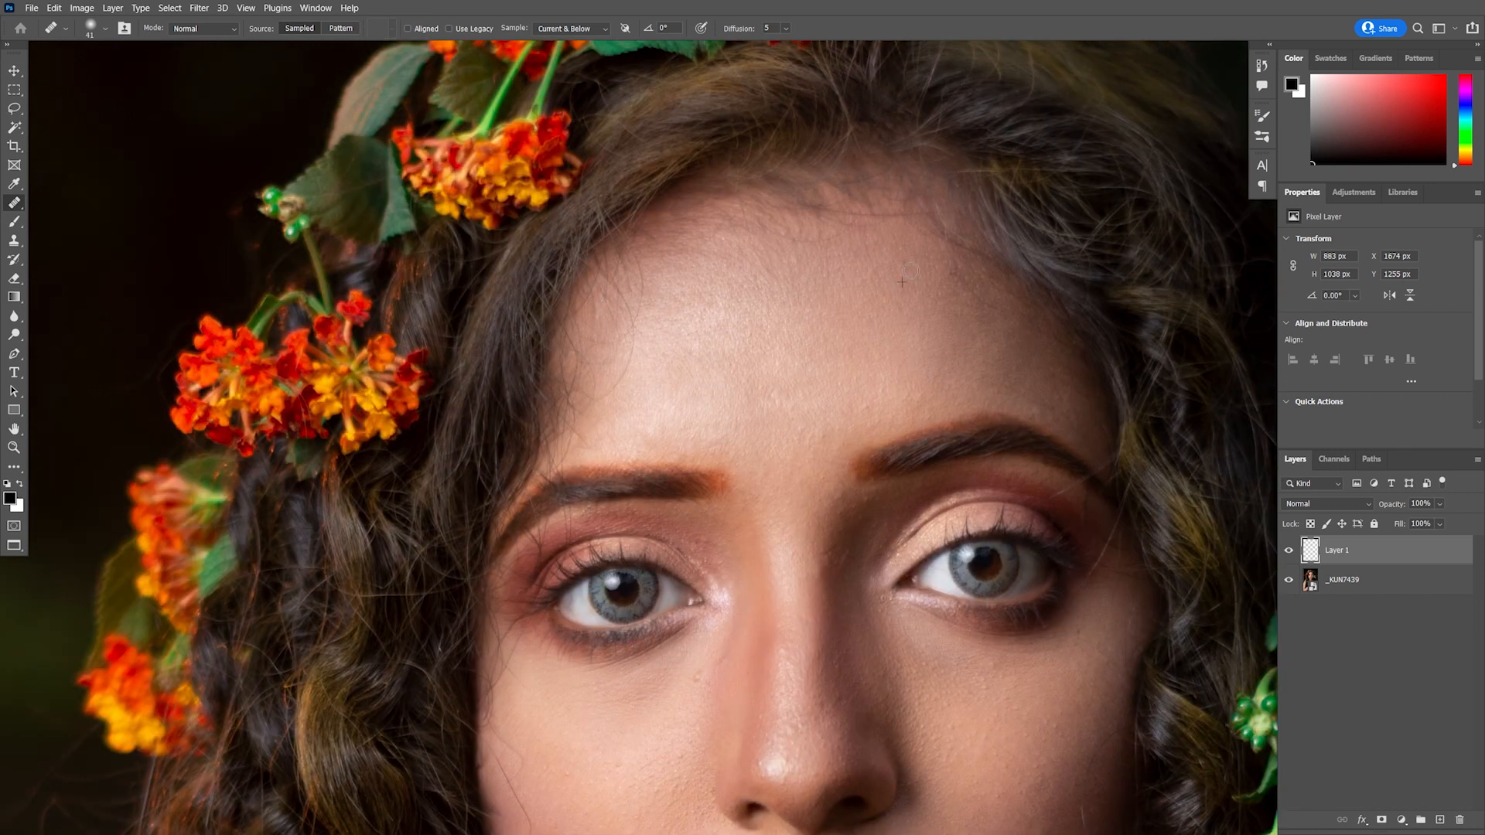
scroll(663, 442, "up", 2)
left_click(636, 409)
left_click_drag(771, 503, 761, 255)
left_click(683, 504, "alt")
left_click(688, 481)
left_click_drag(717, 561, 718, 439)
left_click(867, 240, "alt")
left_click(863, 218)
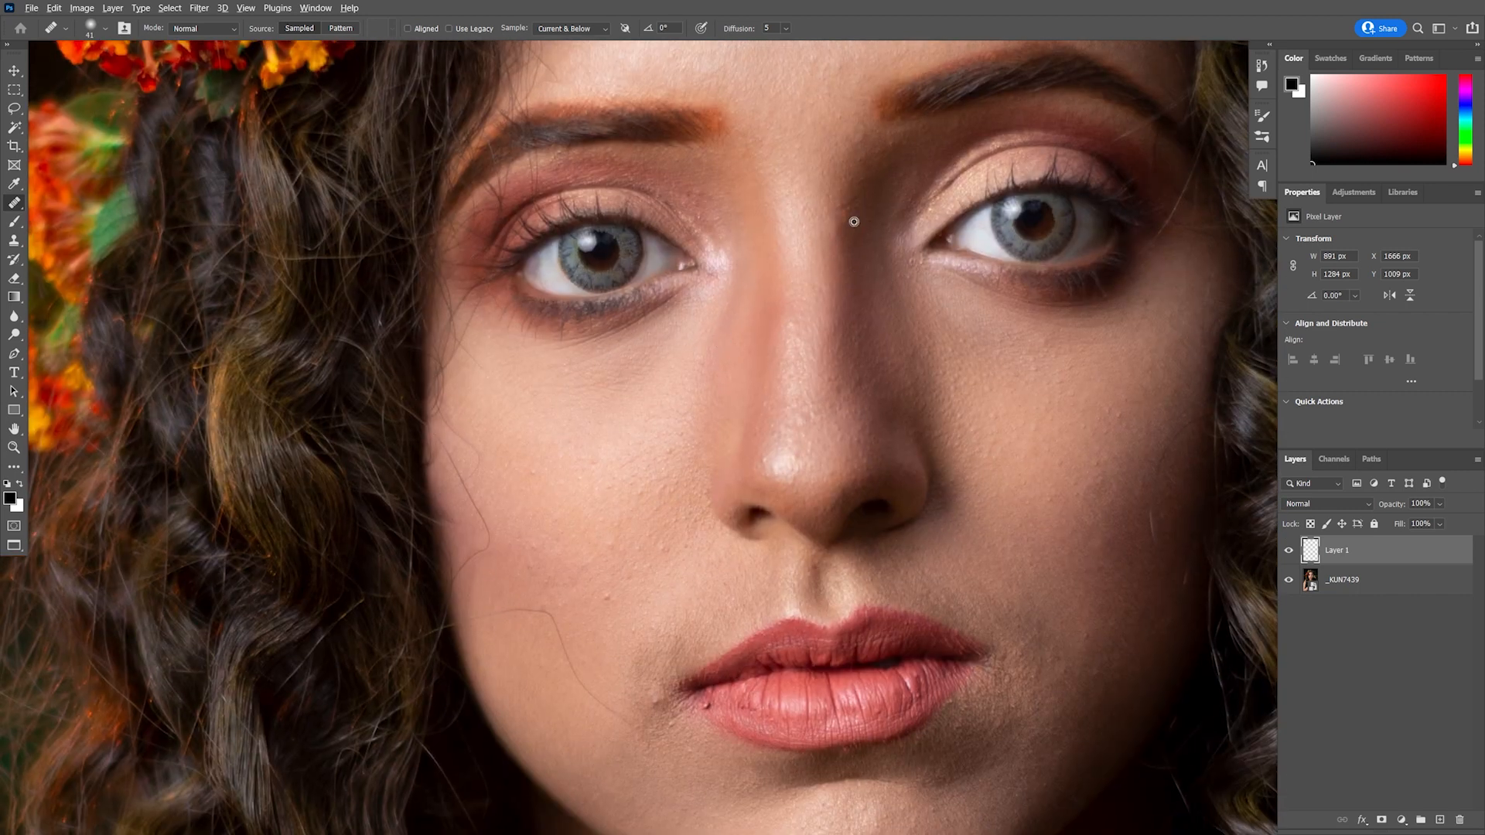
left_click_drag(864, 299, 899, 220)
Heal blemishes and stray hairs on the left cheek beside the lips
left_click(623, 383, "alt")
left_click(639, 416)
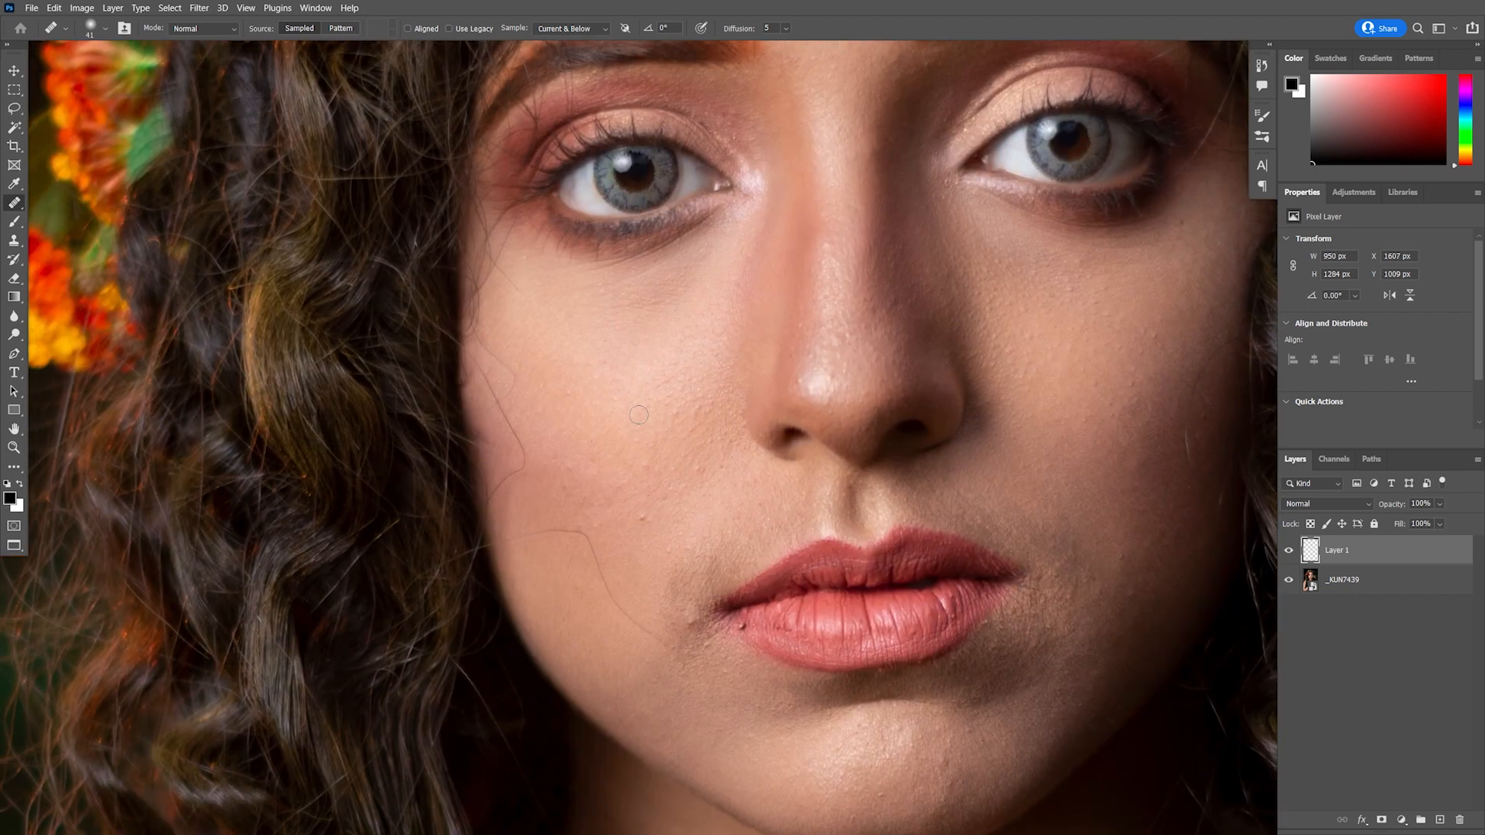
left_click(650, 531, "alt")
left_click(642, 517)
left_click_drag(664, 500, 641, 435)
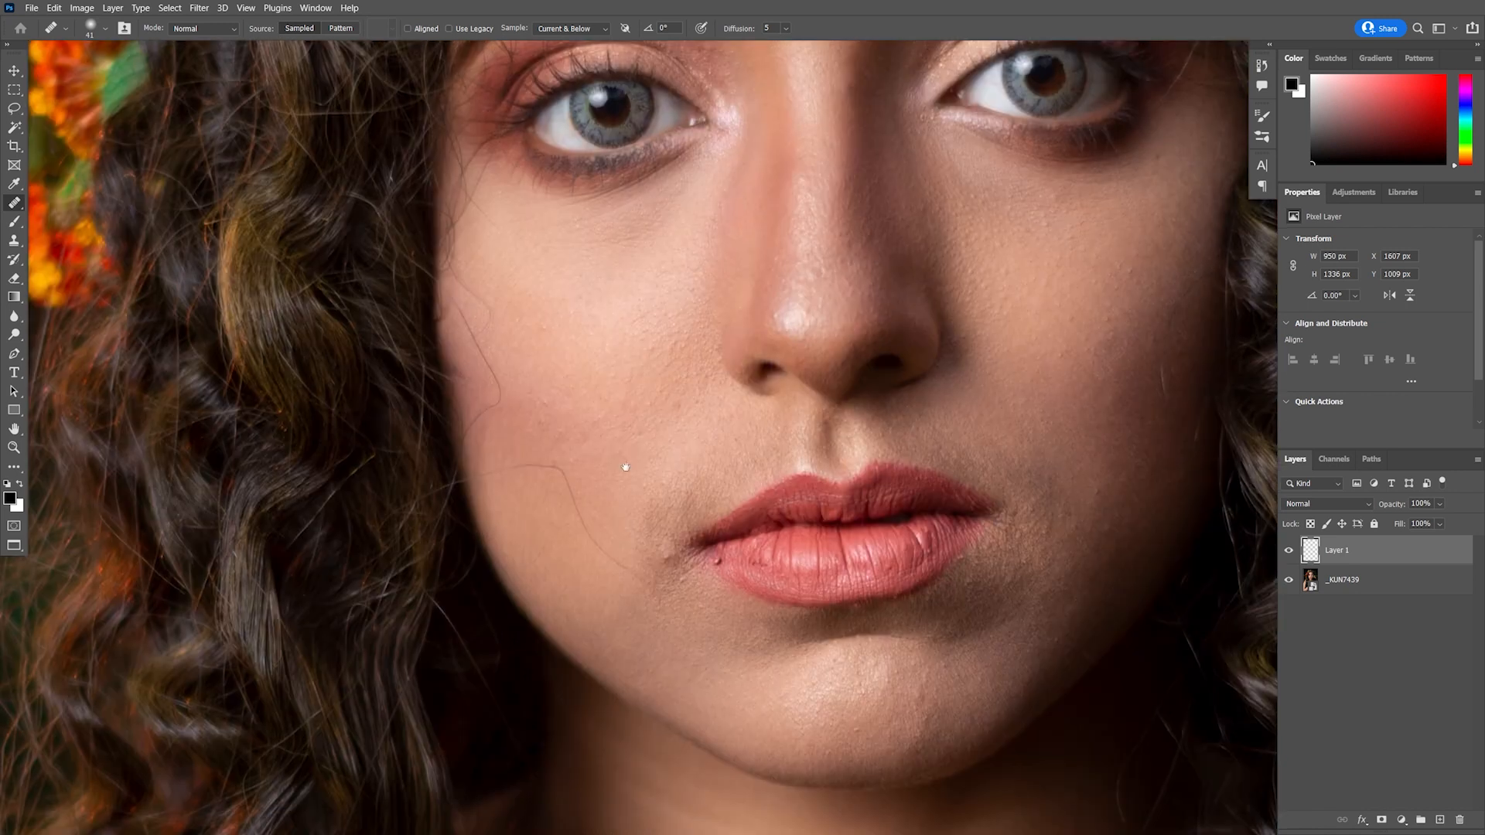
left_click(623, 479, "alt")
left_click(570, 546)
left_click_drag(932, 623, 882, 503)
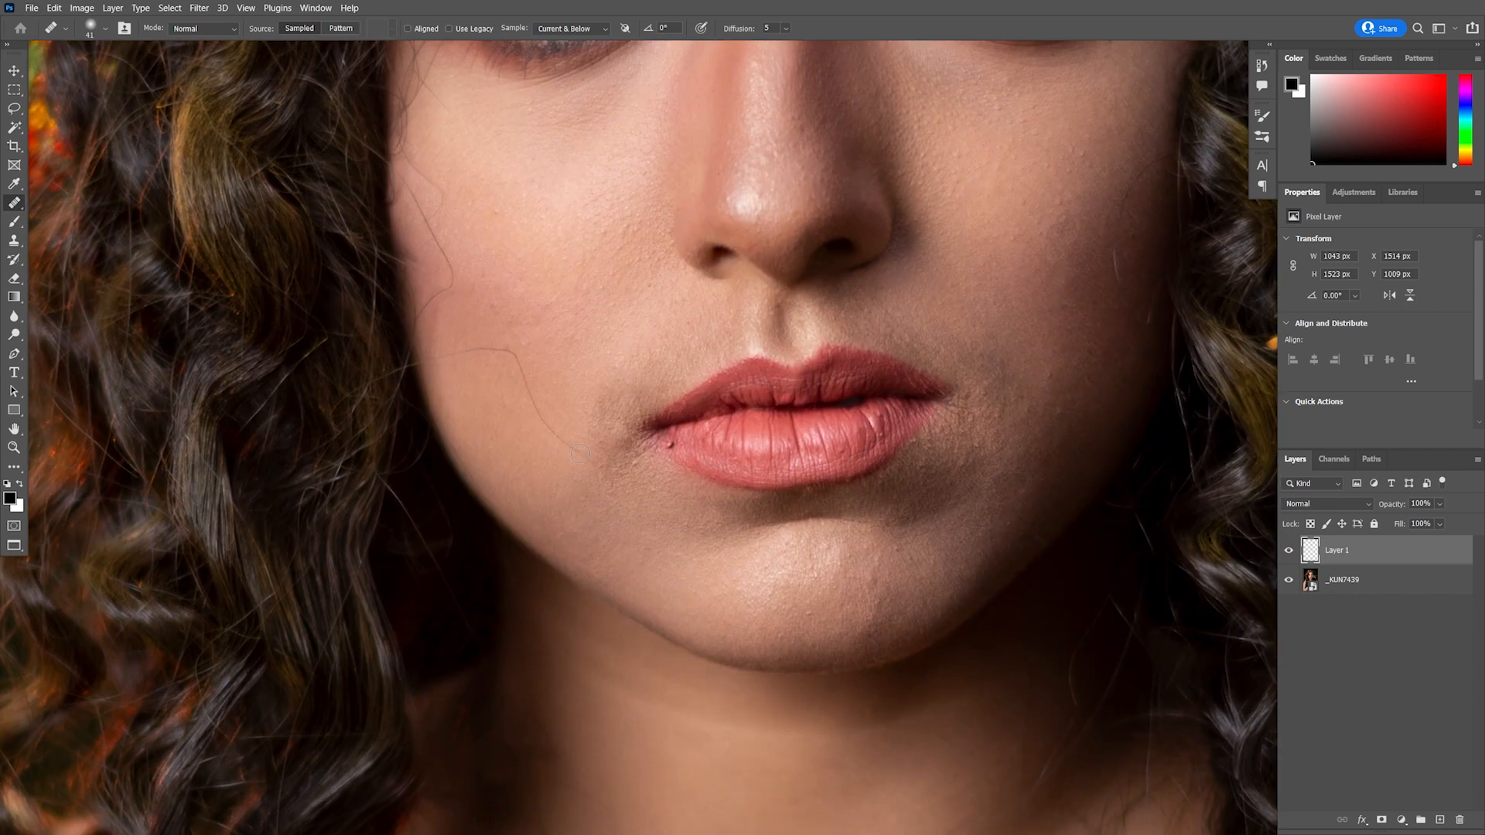
left_click_drag(557, 430, 690, 507)
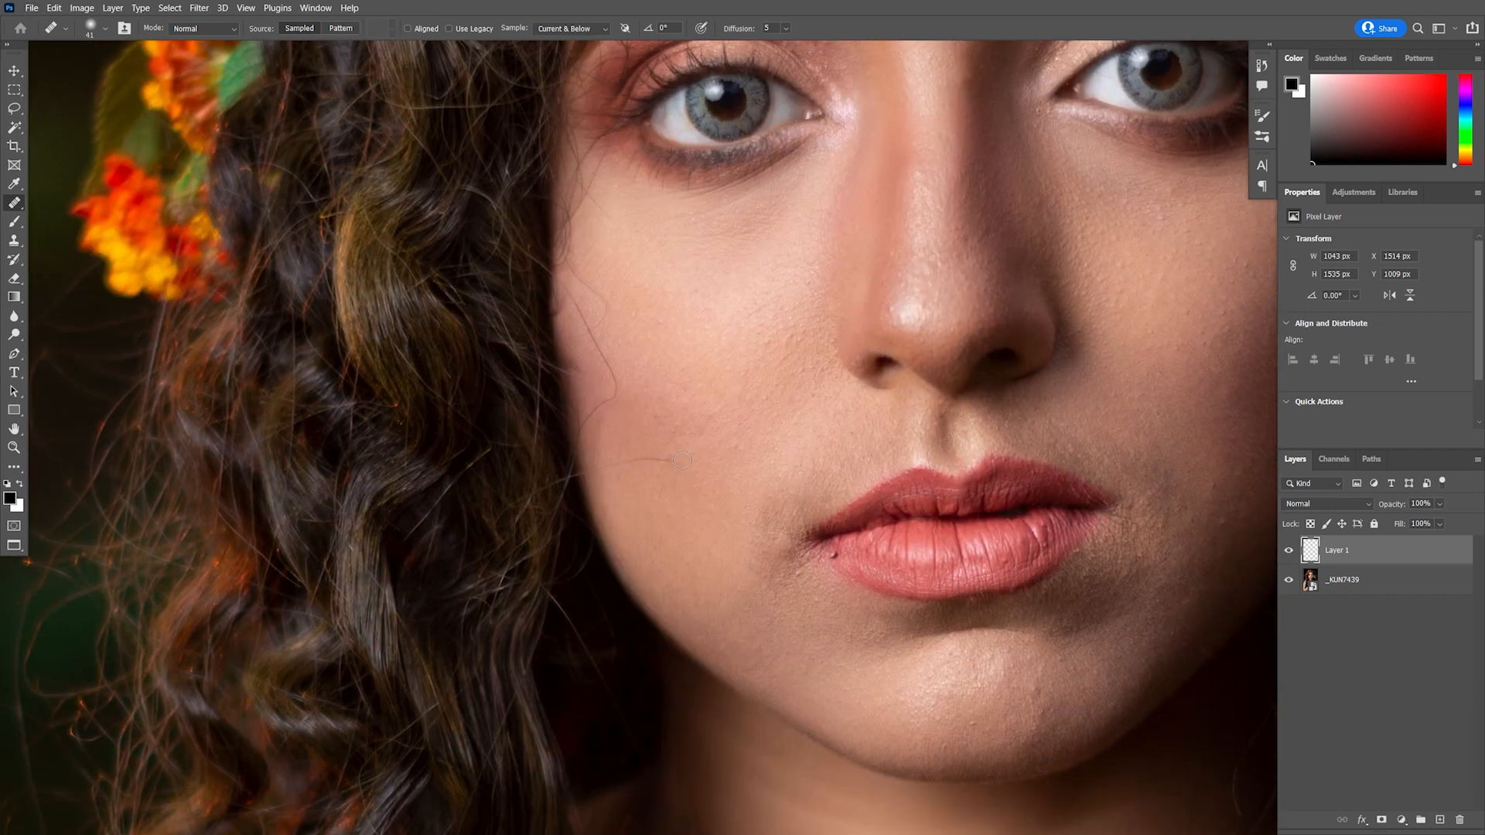
left_click_drag(668, 487, 719, 674)
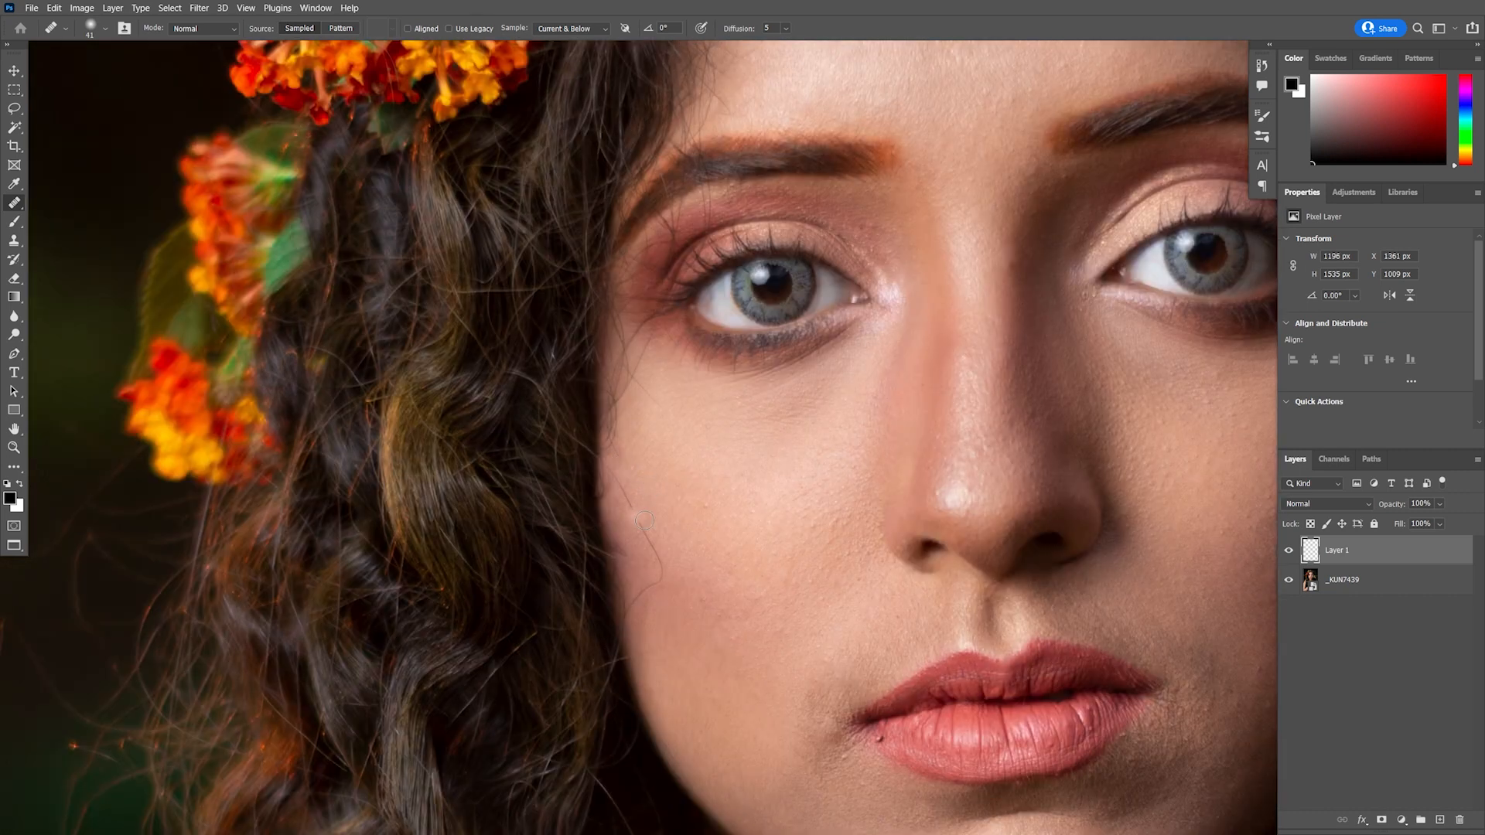
Heal the remaining spots on the left cheek below the eye
left_click(684, 545, "alt")
left_click_drag(655, 548, 658, 580)
left_click_drag(699, 506, 706, 613)
left_click(657, 596, "alt")
left_click_drag(633, 584, 641, 615)
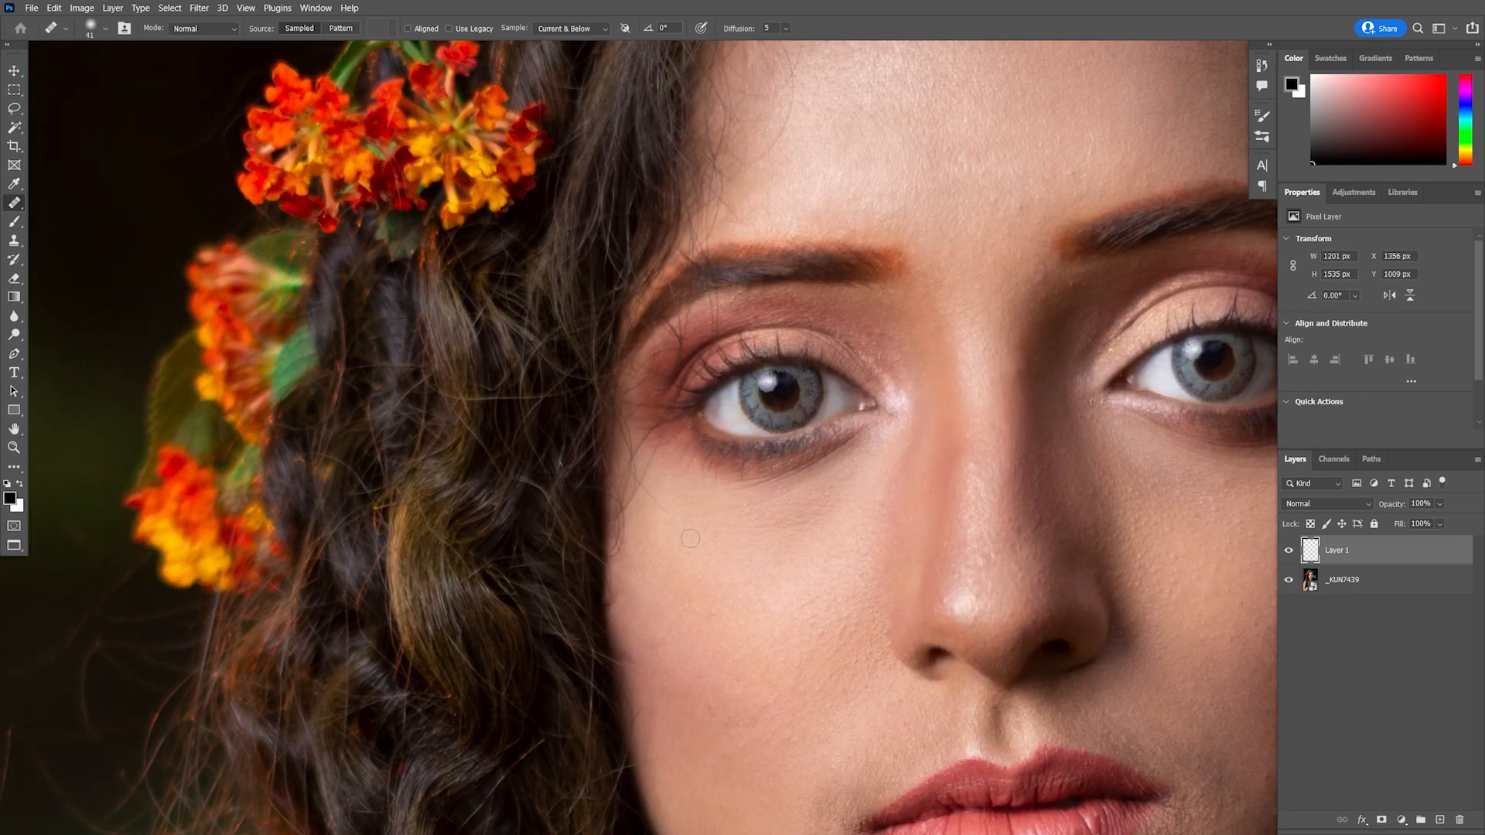
Heal small spots beside the lips and on the lower face with the Spot Healing Brush
mouse_move(733, 743)
left_mouse_down()
mouse_move(665, 560)
mouse_move(642, 551)
left_mouse_up()
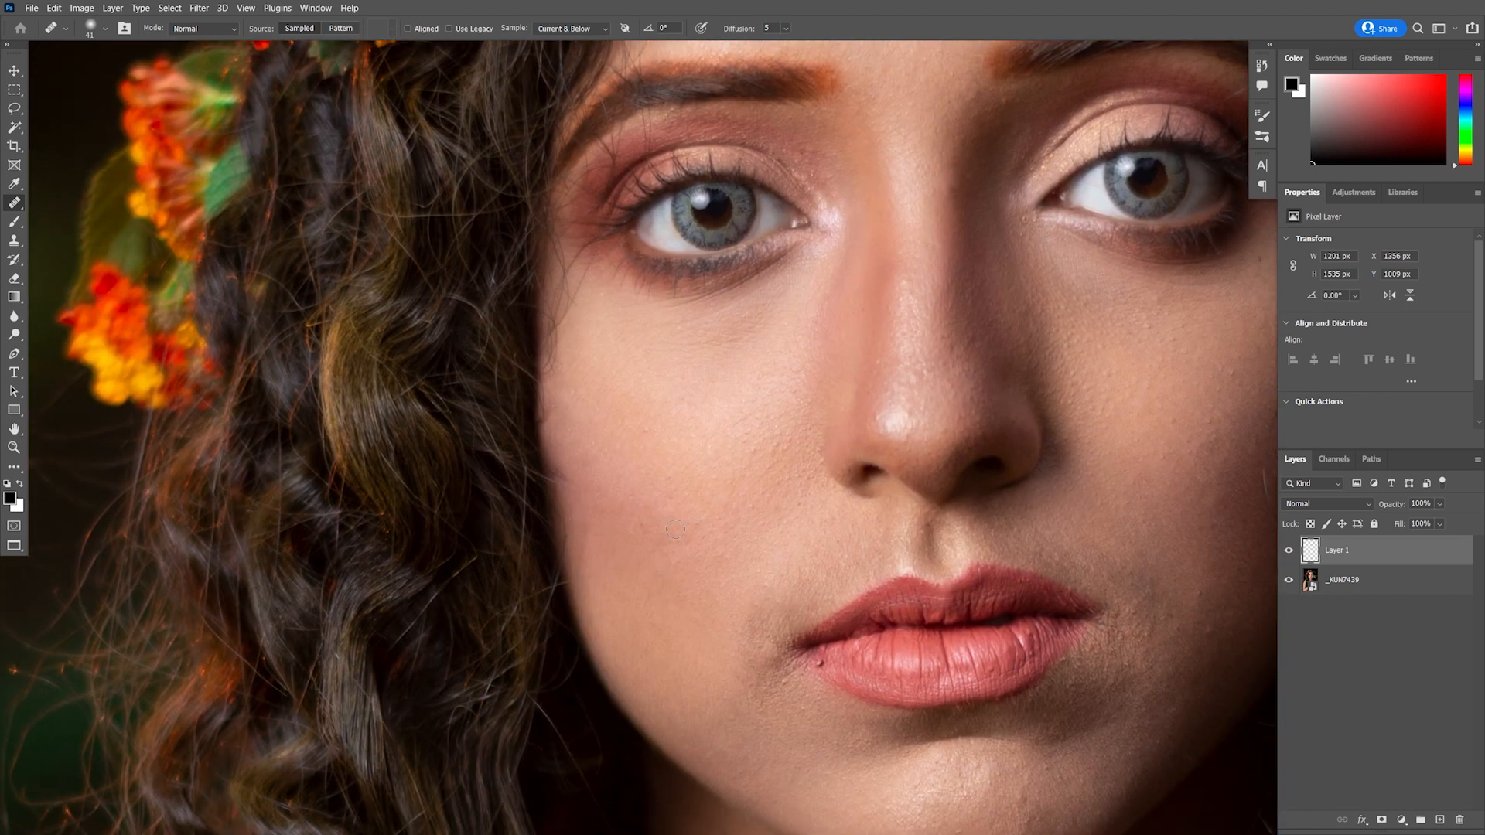
scroll(759, 532, "down", 4)
left_click(1061, 556, "alt")
left_click(1061, 587)
scroll(1109, 246, "up", 4)
left_click_drag(1109, 246, 939, 325)
scroll(939, 324, "up", 2)
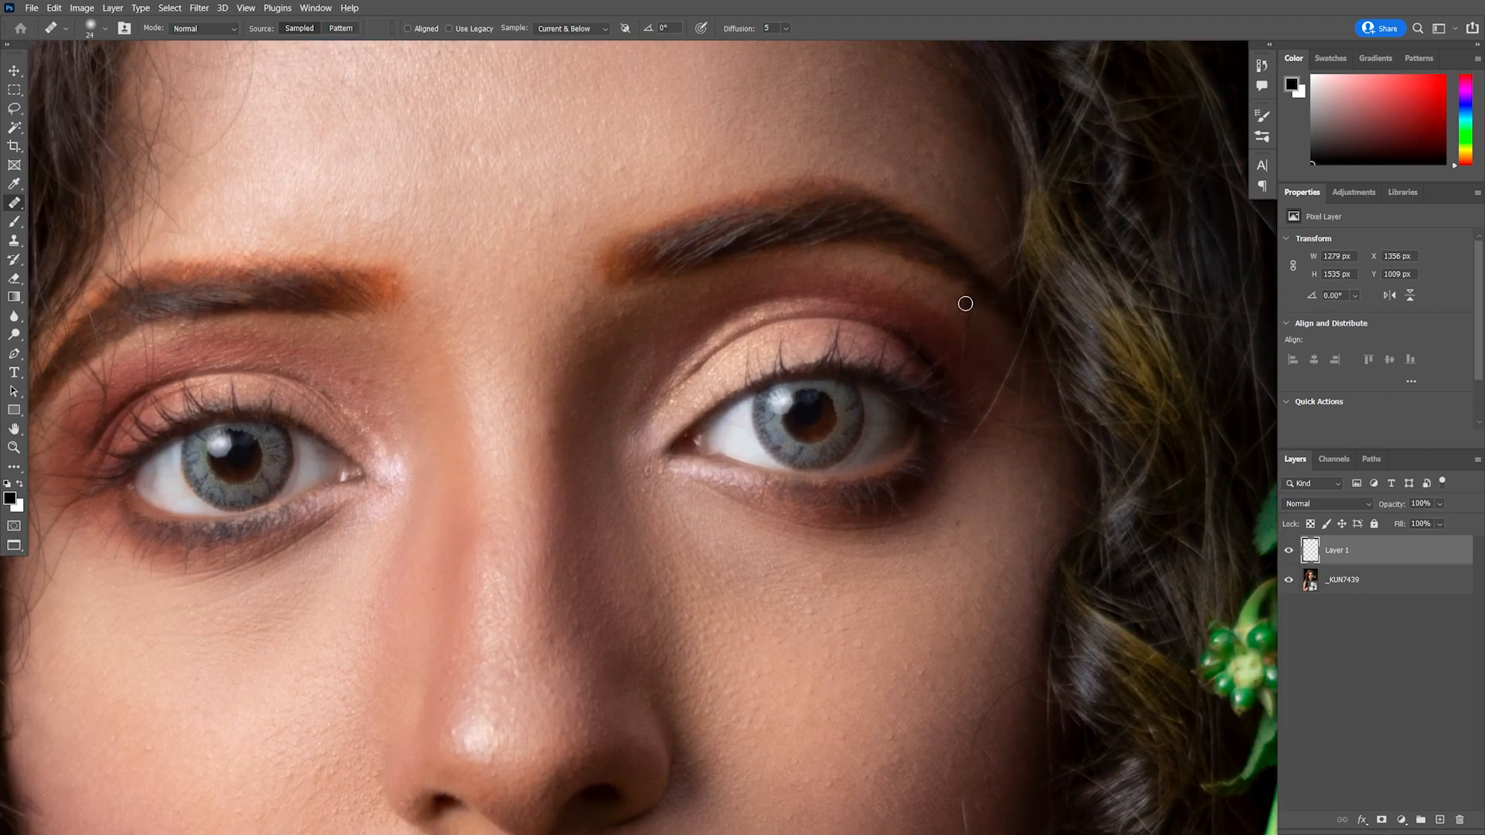
Heal the blemishes on the right cheek beside the nose
scroll(905, 557, "down", 8)
scroll(840, 549, "up", 3)
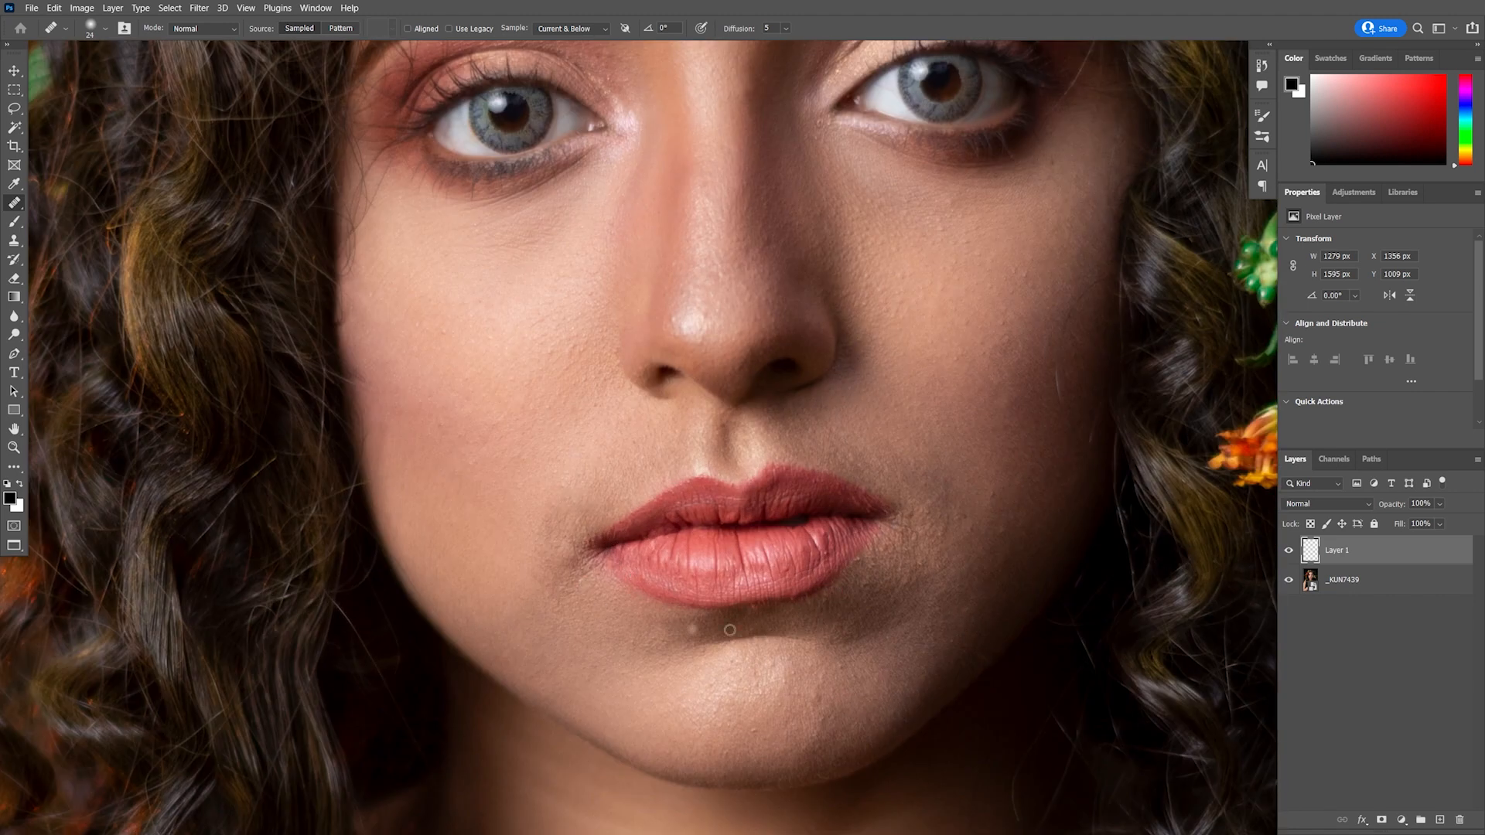
scroll(766, 577, "up", 1)
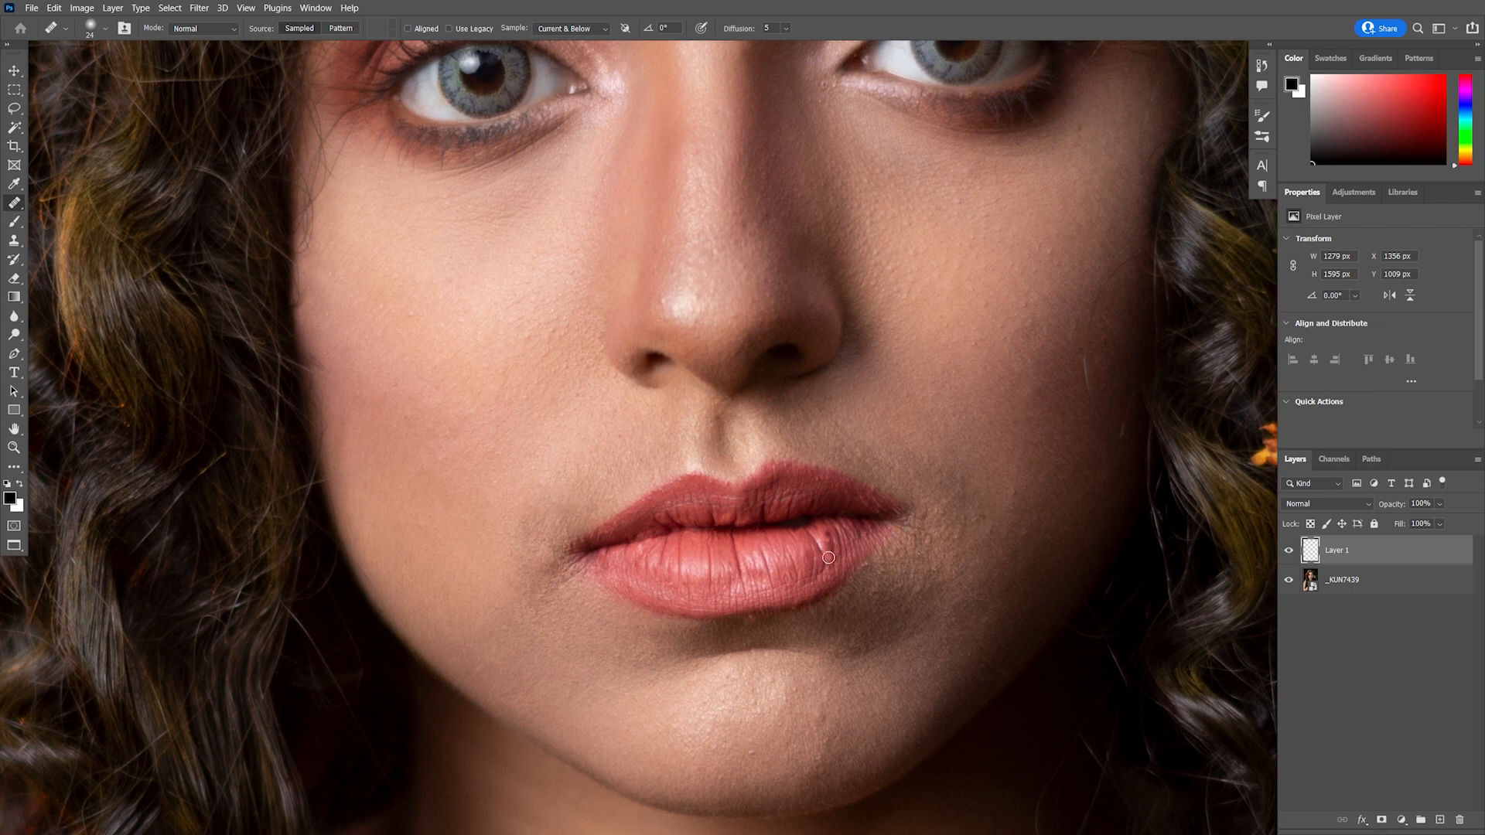
scroll(825, 542, "down", 6)
scroll(803, 574, "up", 3)
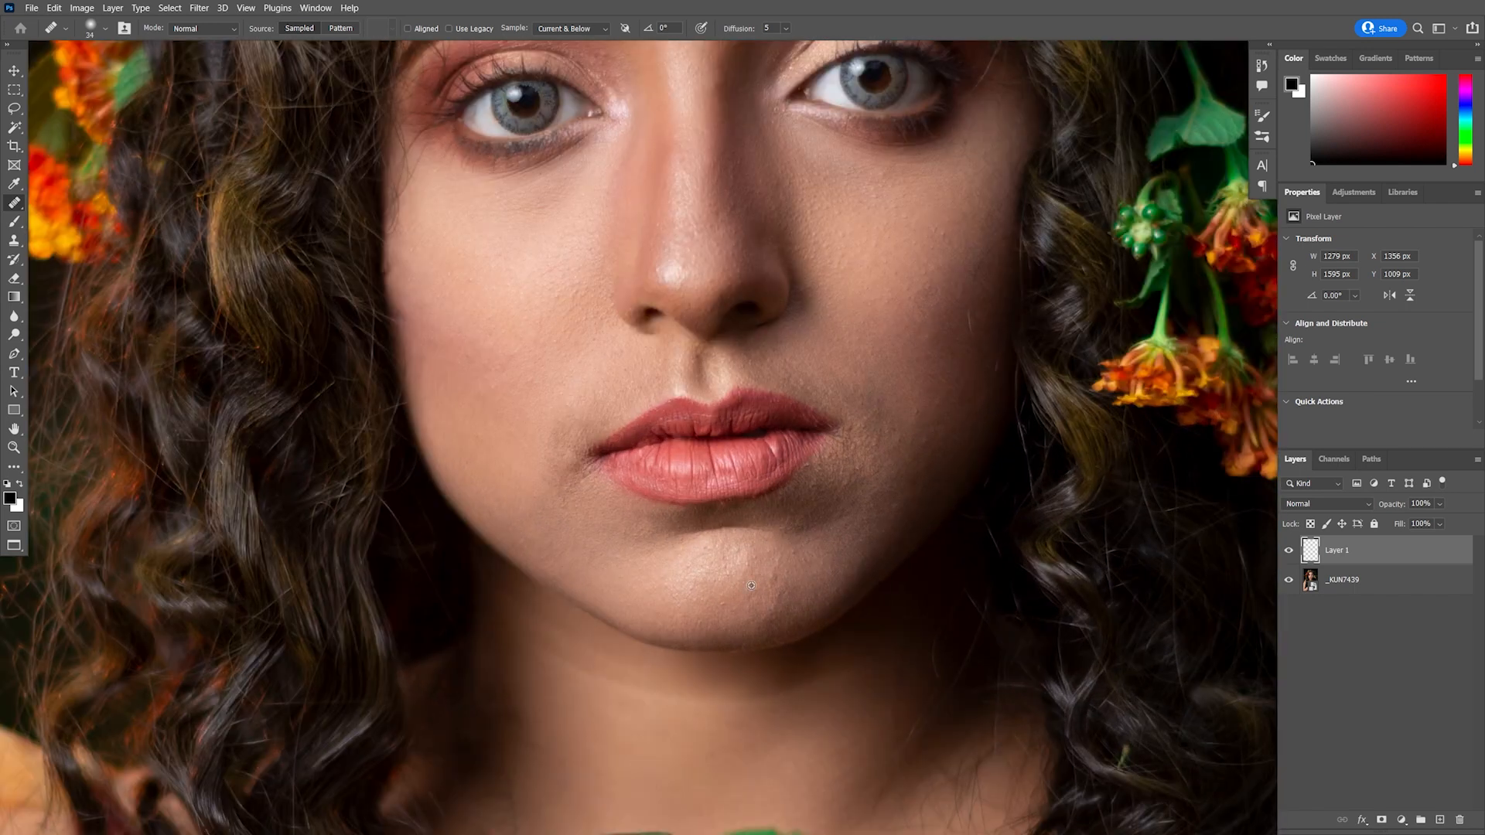
scroll(895, 441, "up", 1)
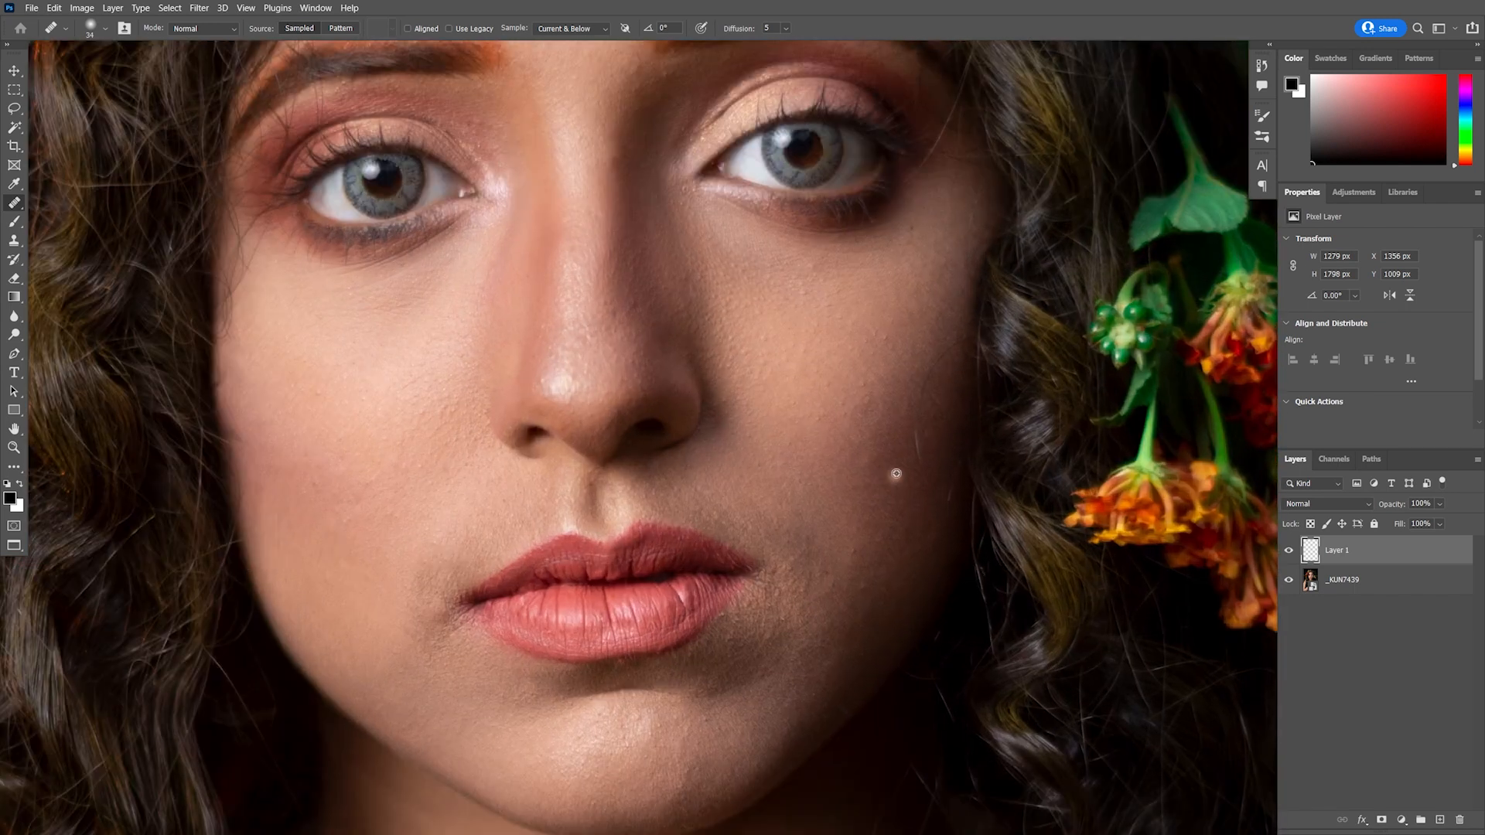
left_click(904, 388, "alt")
left_click_drag(931, 369, 921, 364)
left_click(914, 378, "alt")
left_click(929, 393)
left_click(906, 334, "alt")
scroll(796, 431, "down", 7)
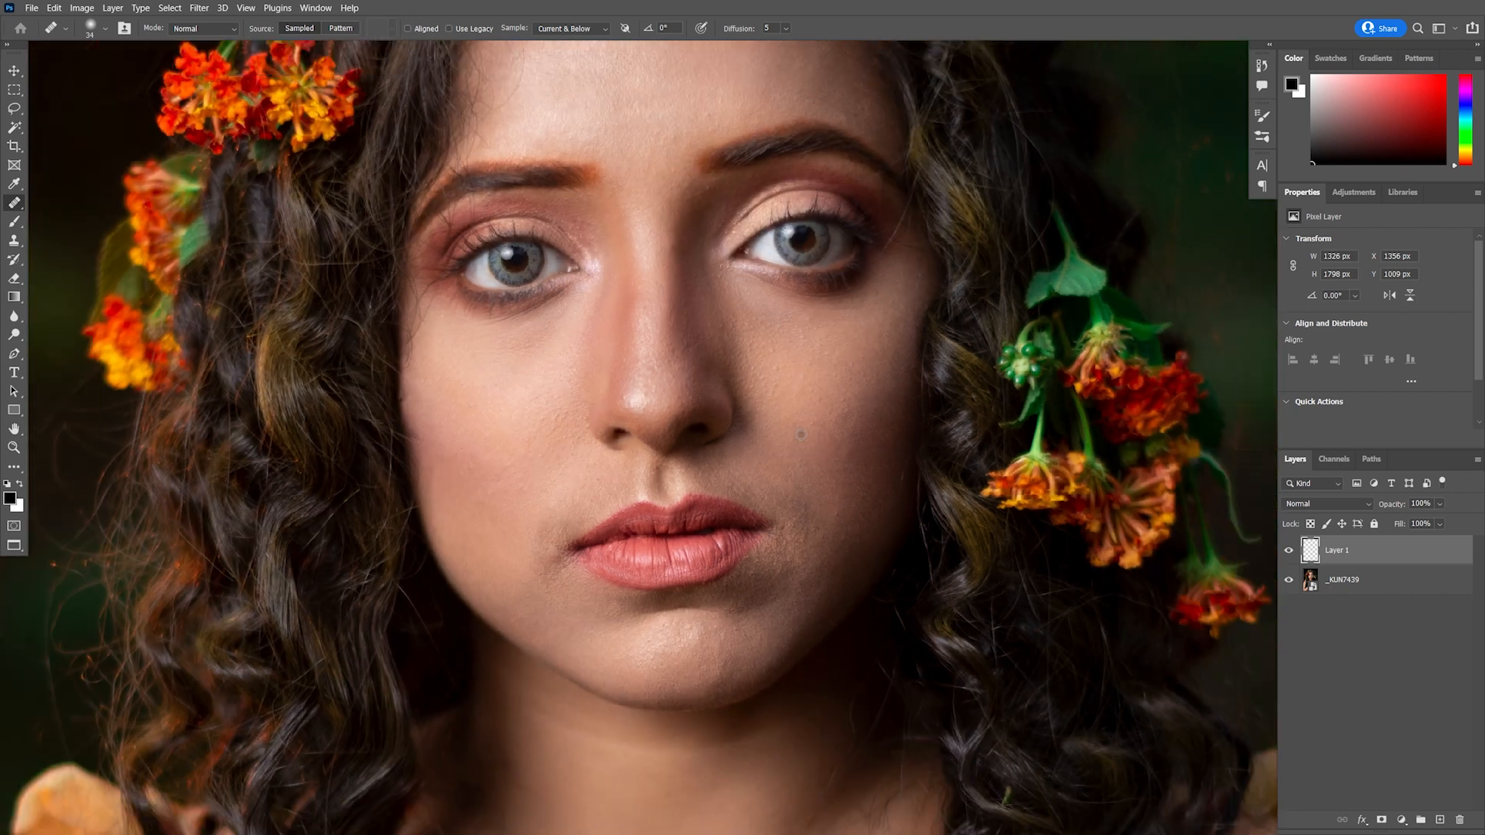
Heal the remaining spots on the upper forehead
scroll(607, 183, "up", 8)
left_click_drag(645, 131, 701, 286)
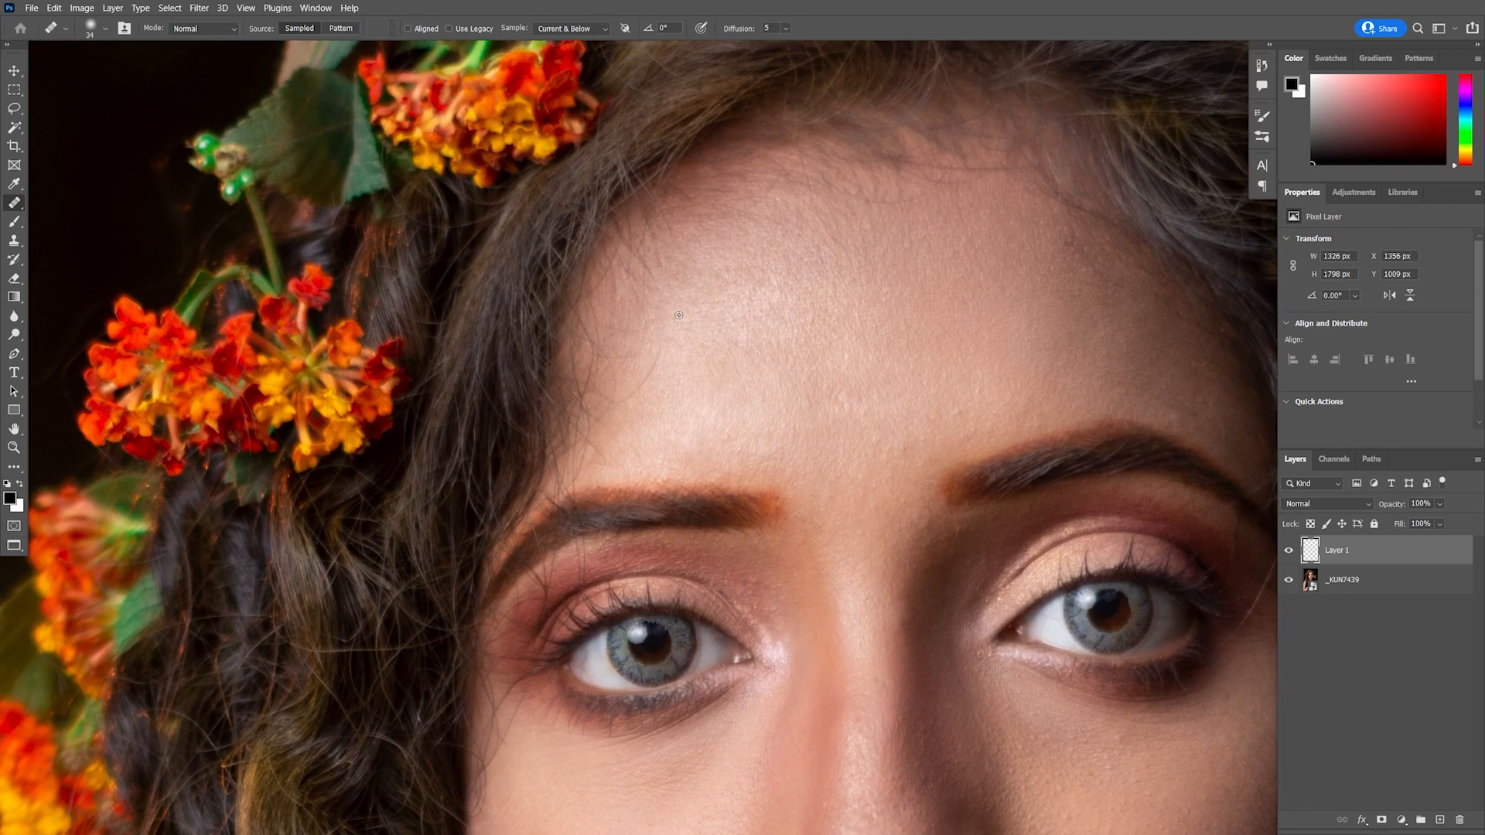
left_click(650, 340, "alt")
left_click(618, 326)
left_click(675, 333, "alt")
left_click_drag(634, 327, 655, 324)
scroll(706, 359, "down", 7)
scroll(783, 297, "up", 5)
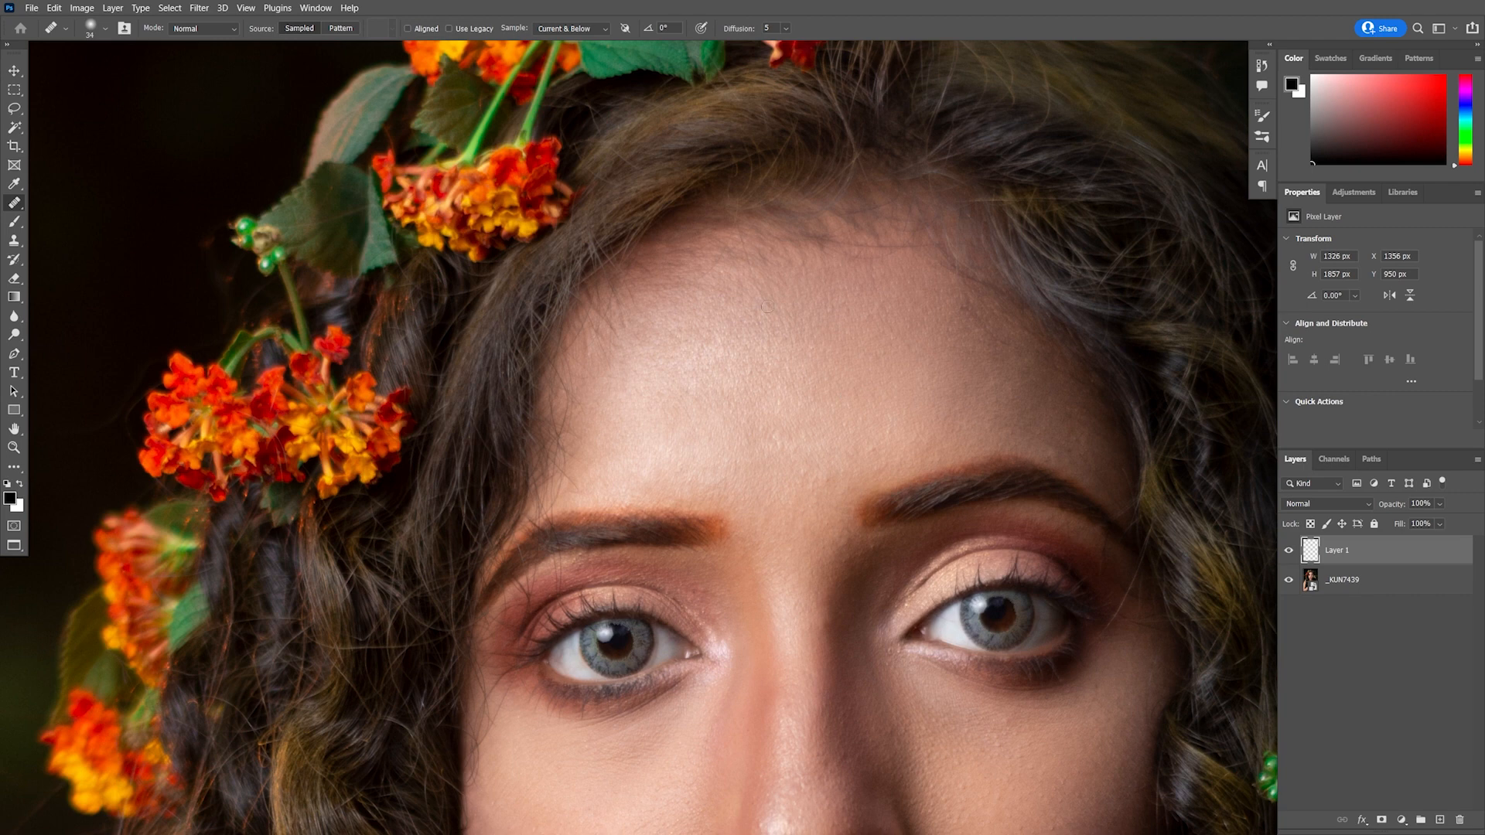
Compare the face before and after healing by toggling the healing layer's visibility
scroll(858, 348, "down", 7)
mouse_move(934, 646)
left_mouse_down()
mouse_move(792, 560)
mouse_move(847, 493)
mouse_move(889, 525)
left_mouse_up()
mouse_move(878, 232)
left_mouse_down()
mouse_move(829, 629)
mouse_move(848, 427)
left_mouse_up()
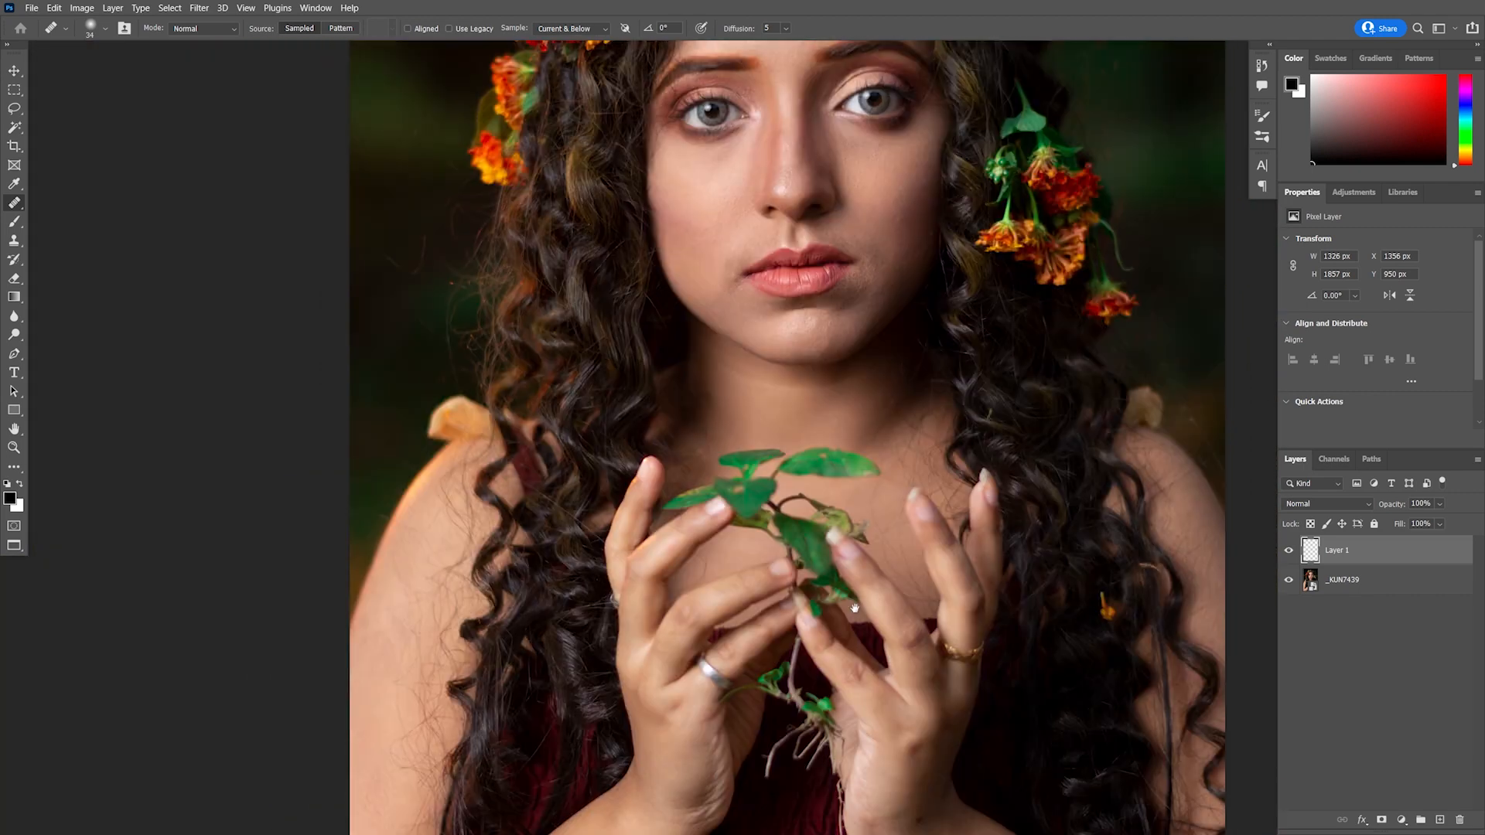
left_click_drag(839, 116, 824, 545)
scroll(824, 545, "up", 1)
scroll(803, 476, "up", 1)
left_click(1291, 552)
left_click(1292, 552)
scroll(901, 425, "up", 2)
left_click(1293, 554)
left_click(1291, 552)
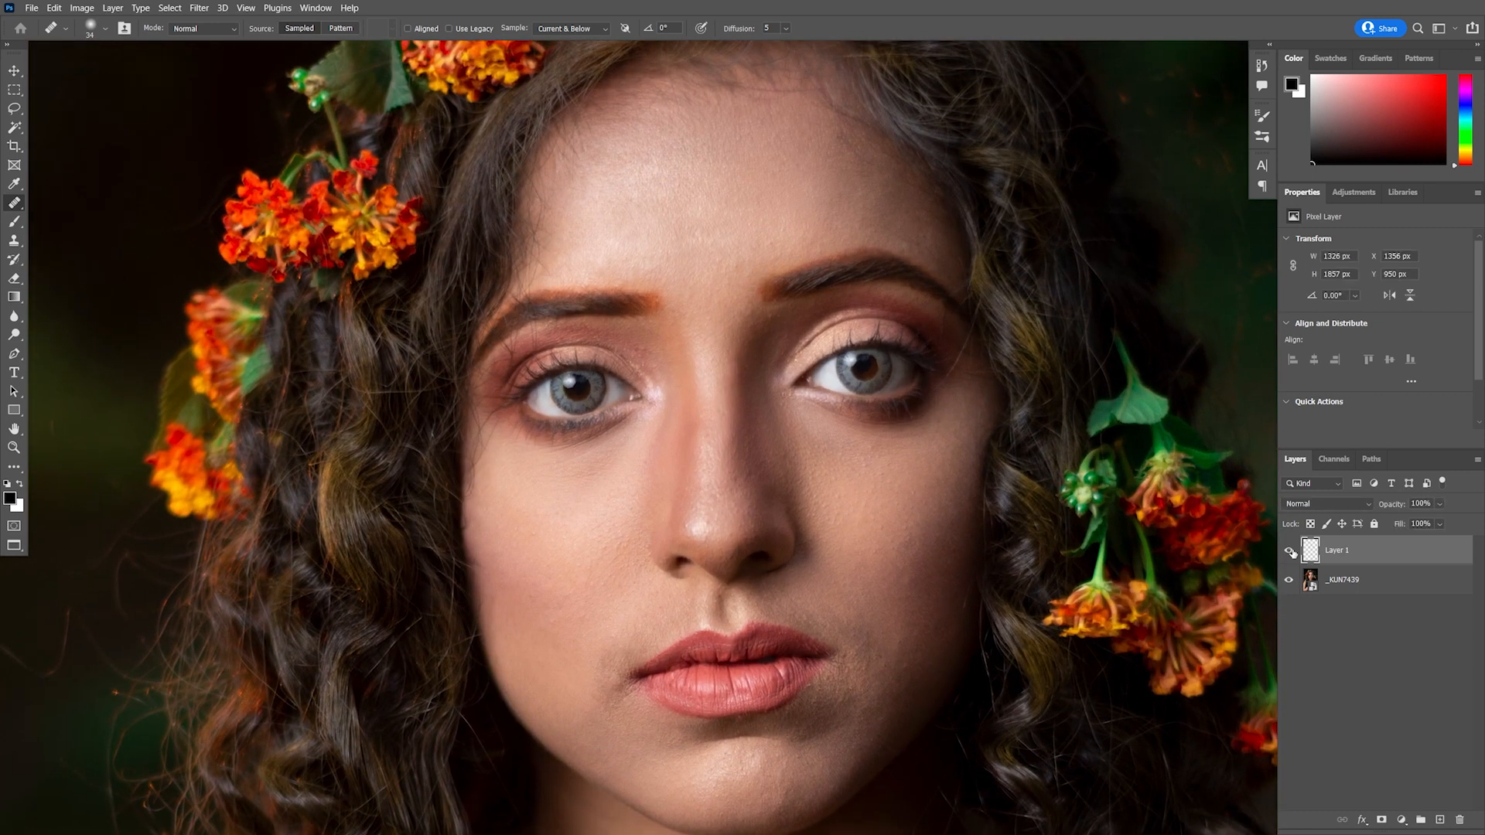
Add a new layer named Extra hair remove and rename the healing layer Blemishes
left_click(1440, 820)
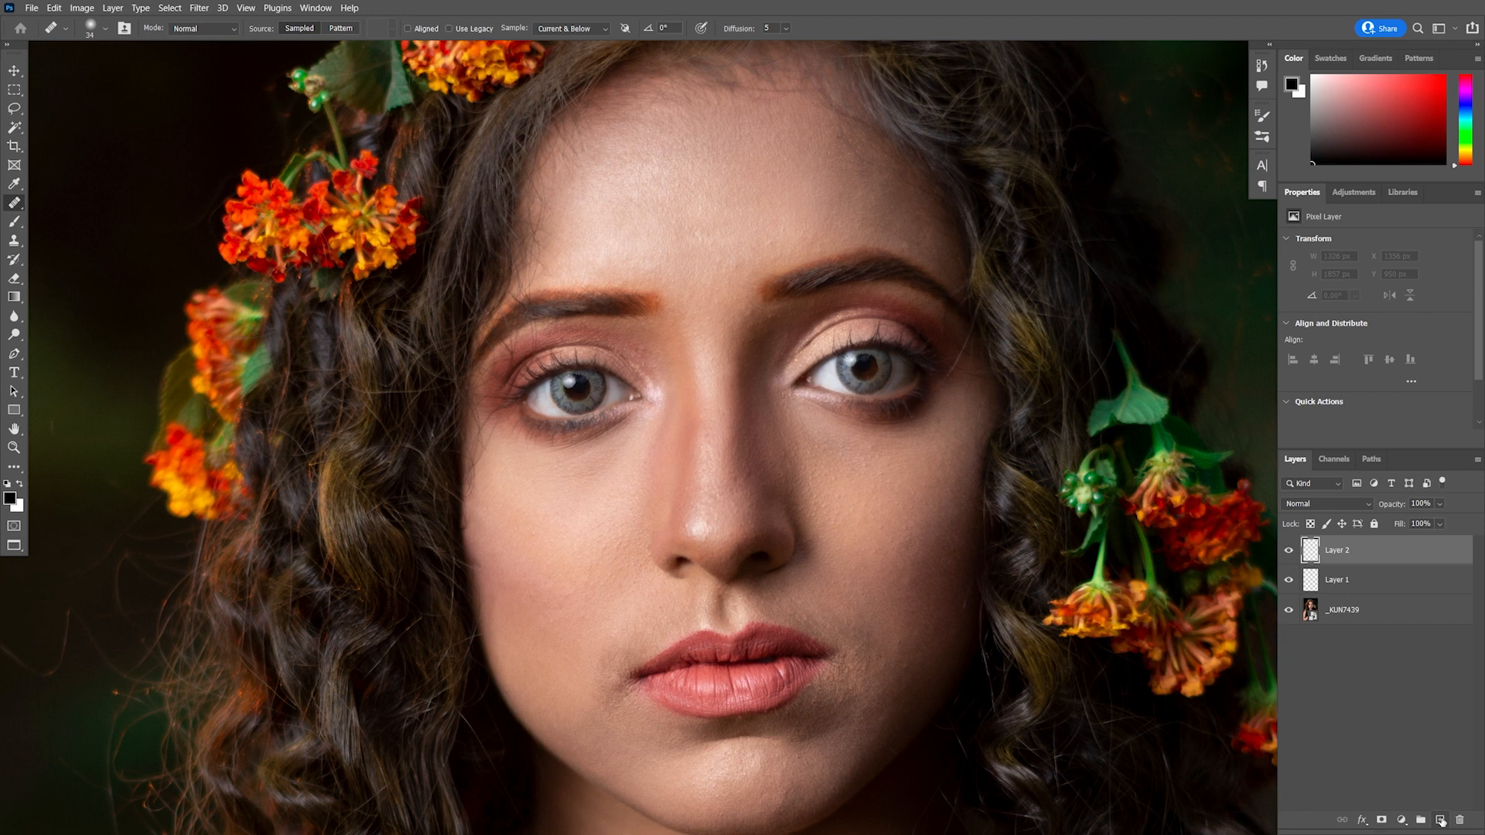
double_click(1344, 582)
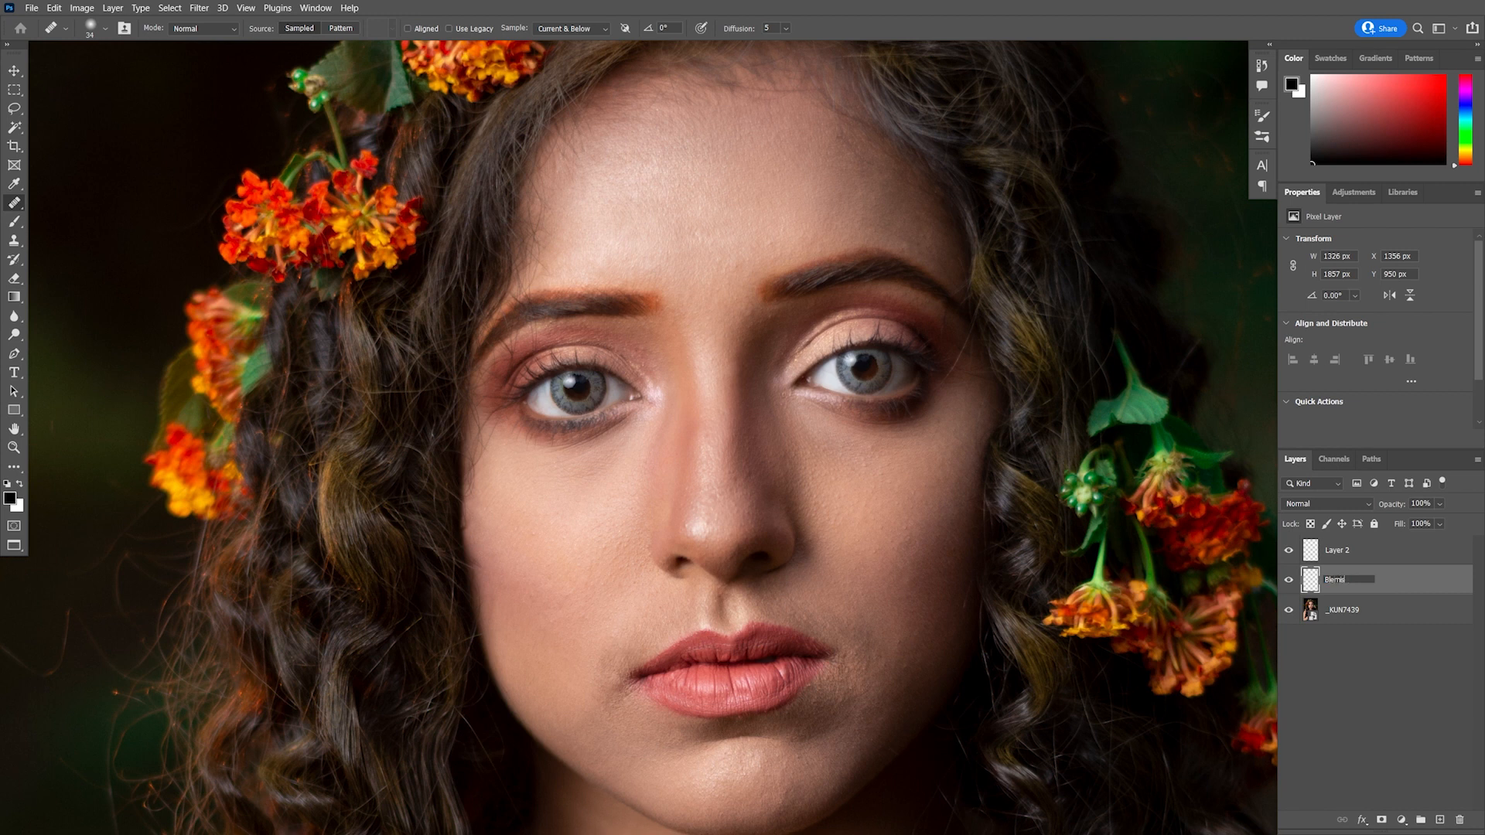
key("Return")
double_click(1338, 550)
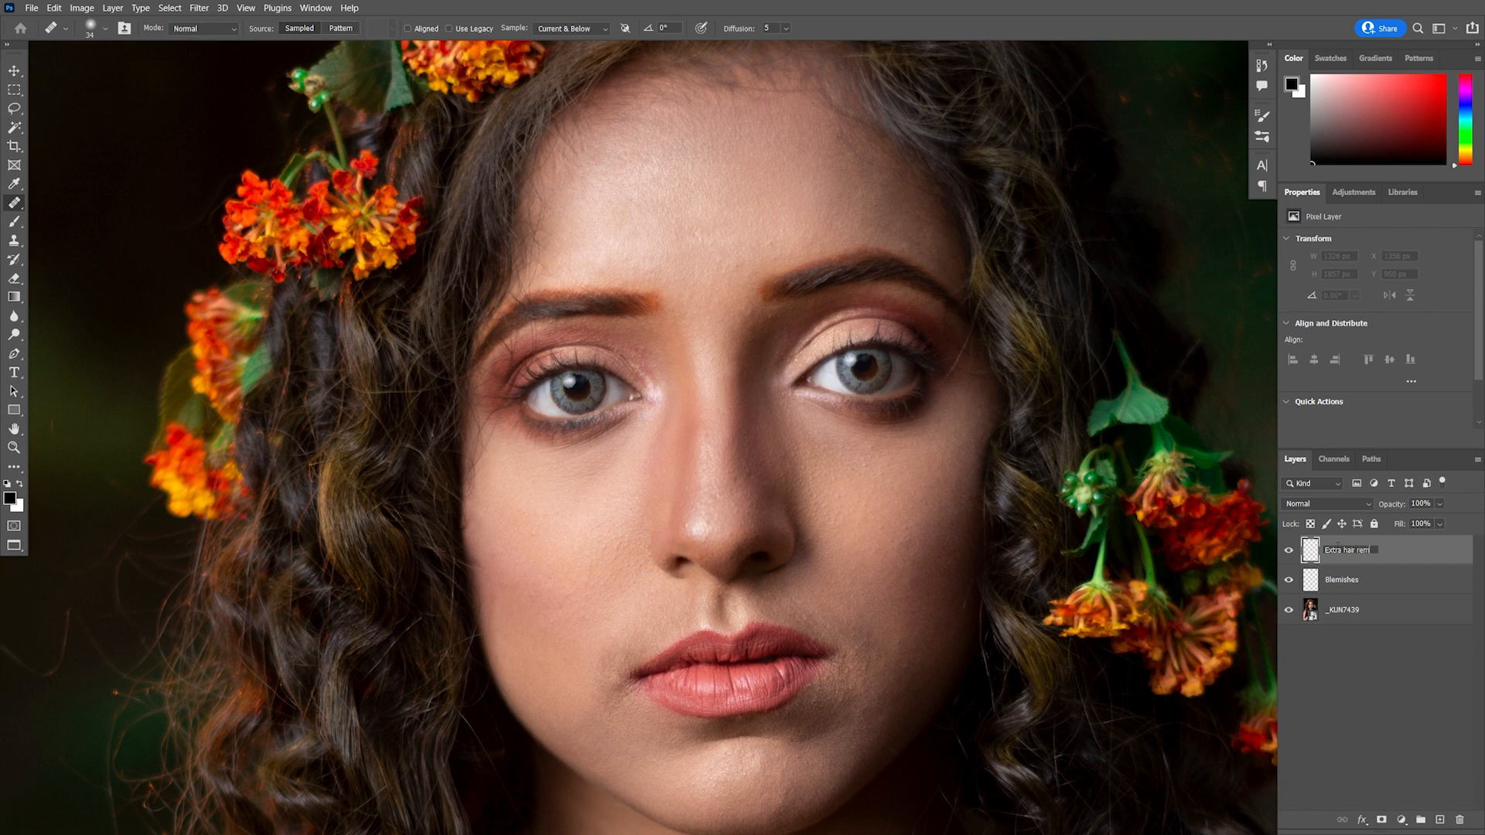
key("Return")
With the Clone Stamp tool, clone away stray hairs against the background beside the right side of the head
left_click(14, 240)
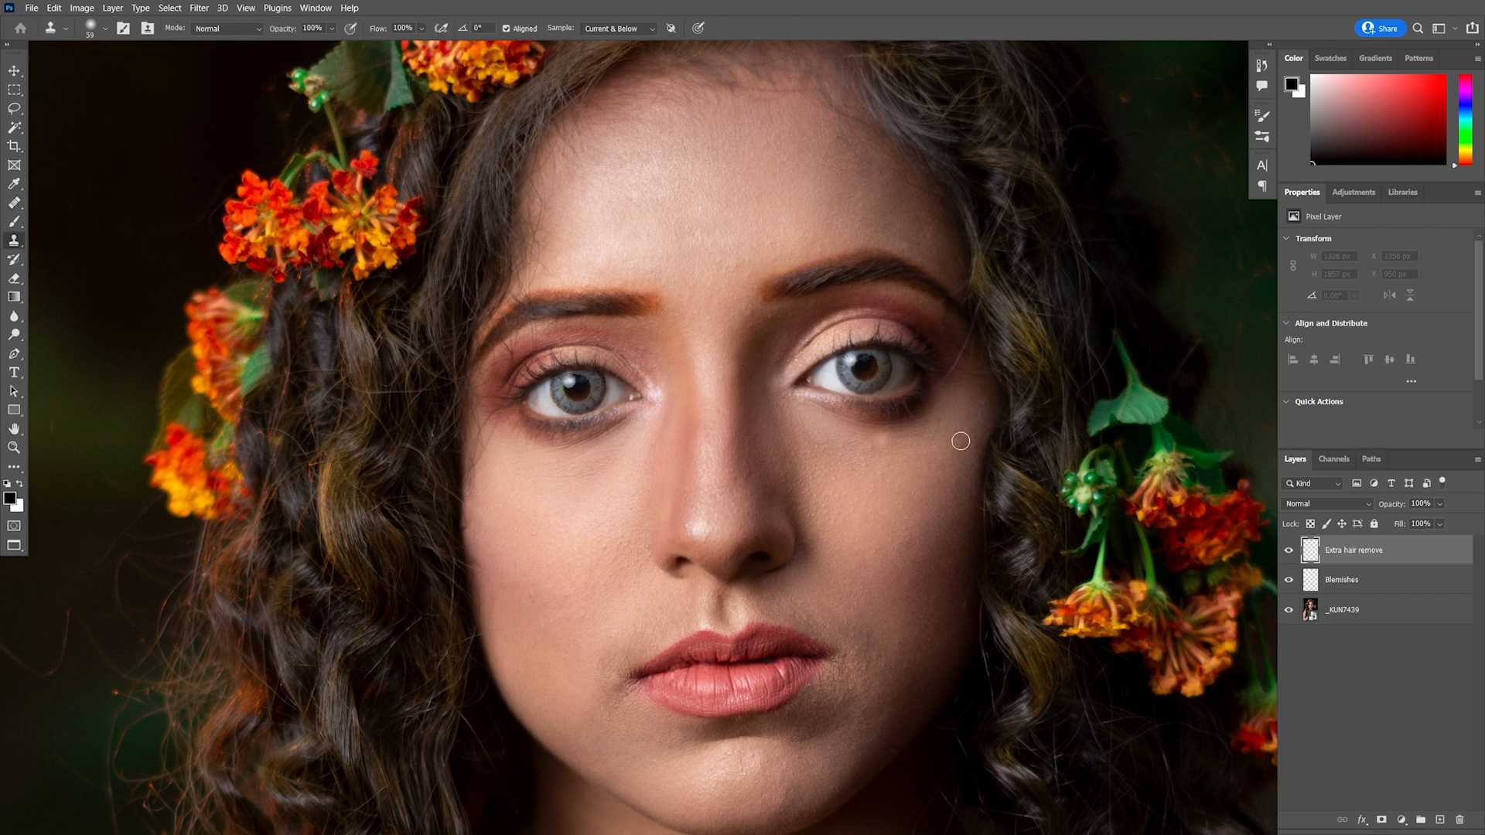
mouse_move(1063, 386)
left_mouse_down()
mouse_move(868, 530)
mouse_move(719, 509)
mouse_move(696, 590)
left_mouse_up()
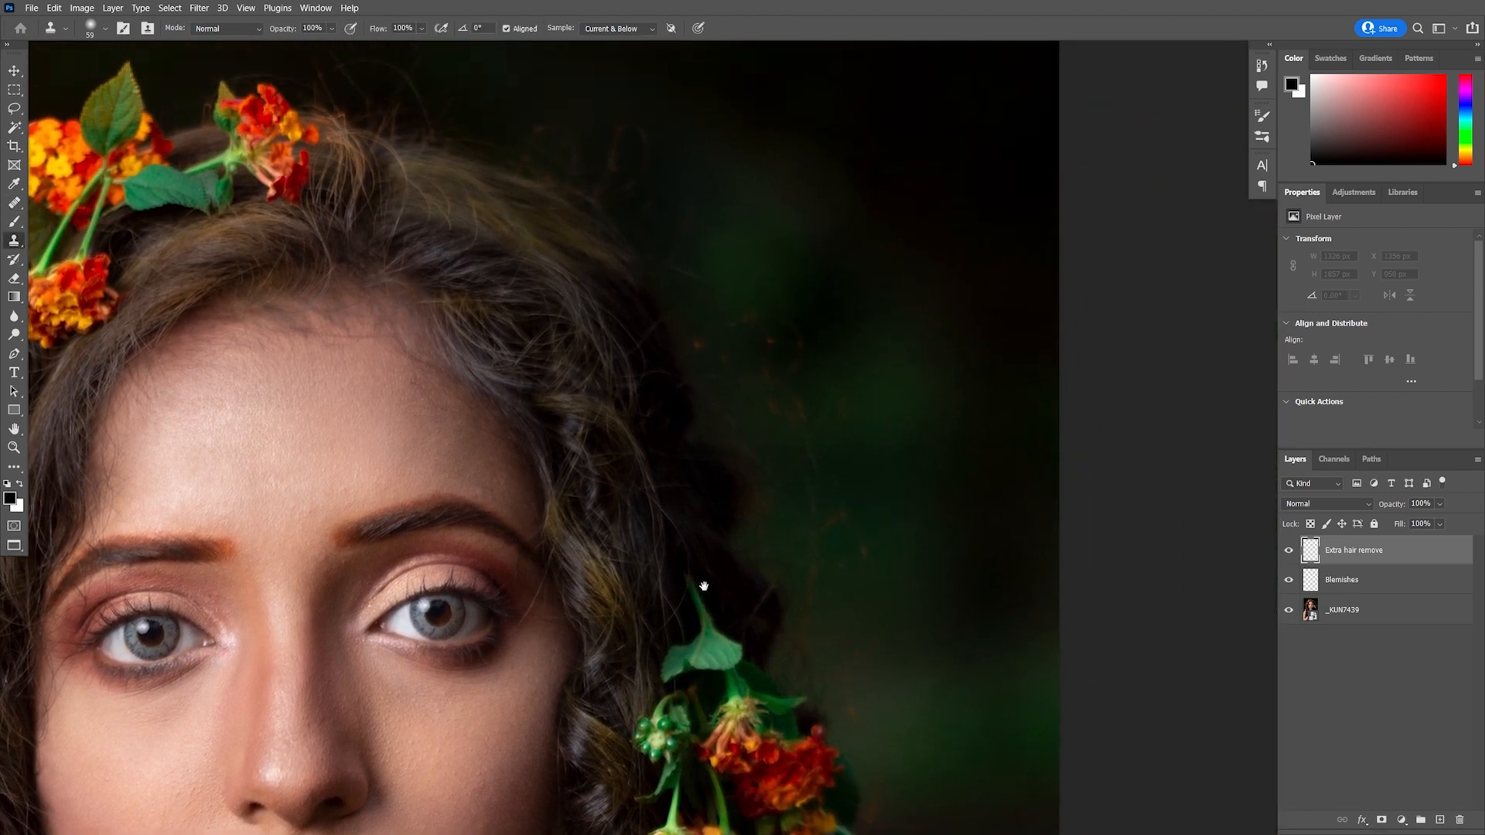
left_click_drag(881, 467, 895, 478)
left_click_drag(876, 333, 977, 547)
left_click(816, 365, "alt")
left_click_drag(727, 334, 758, 416)
left_click(782, 351, "alt")
left_click(848, 463, "alt")
mouse_move(770, 469)
left_mouse_down()
mouse_move(863, 424)
mouse_move(802, 364)
left_mouse_up()
left_click(795, 356, "alt")
left_click_drag(781, 414, 844, 472)
left_click(775, 402, "alt")
mouse_move(711, 423)
left_mouse_down()
mouse_move(742, 414)
mouse_move(784, 444)
left_mouse_up()
mouse_move(858, 427)
left_mouse_down()
mouse_move(859, 501)
mouse_move(838, 515)
mouse_move(850, 543)
left_mouse_up()
left_click(926, 410, "alt")
left_click(883, 492, "alt")
mouse_move(920, 563)
left_mouse_down()
mouse_move(859, 415)
mouse_move(840, 494)
left_mouse_up()
left_click(859, 416, "alt")
left_click_drag(892, 402, 984, 488)
left_click_drag(1026, 593, 1057, 511)
left_click(898, 448, "alt")
mouse_move(833, 412)
left_mouse_down()
mouse_move(830, 443)
mouse_move(869, 520)
left_mouse_up()
left_click_drag(937, 575, 918, 442)
left_click(919, 451, "alt")
left_click_drag(864, 463, 882, 503)
mouse_move(918, 540)
left_mouse_down()
mouse_move(895, 454)
mouse_move(874, 495)
mouse_move(898, 413)
left_mouse_up()
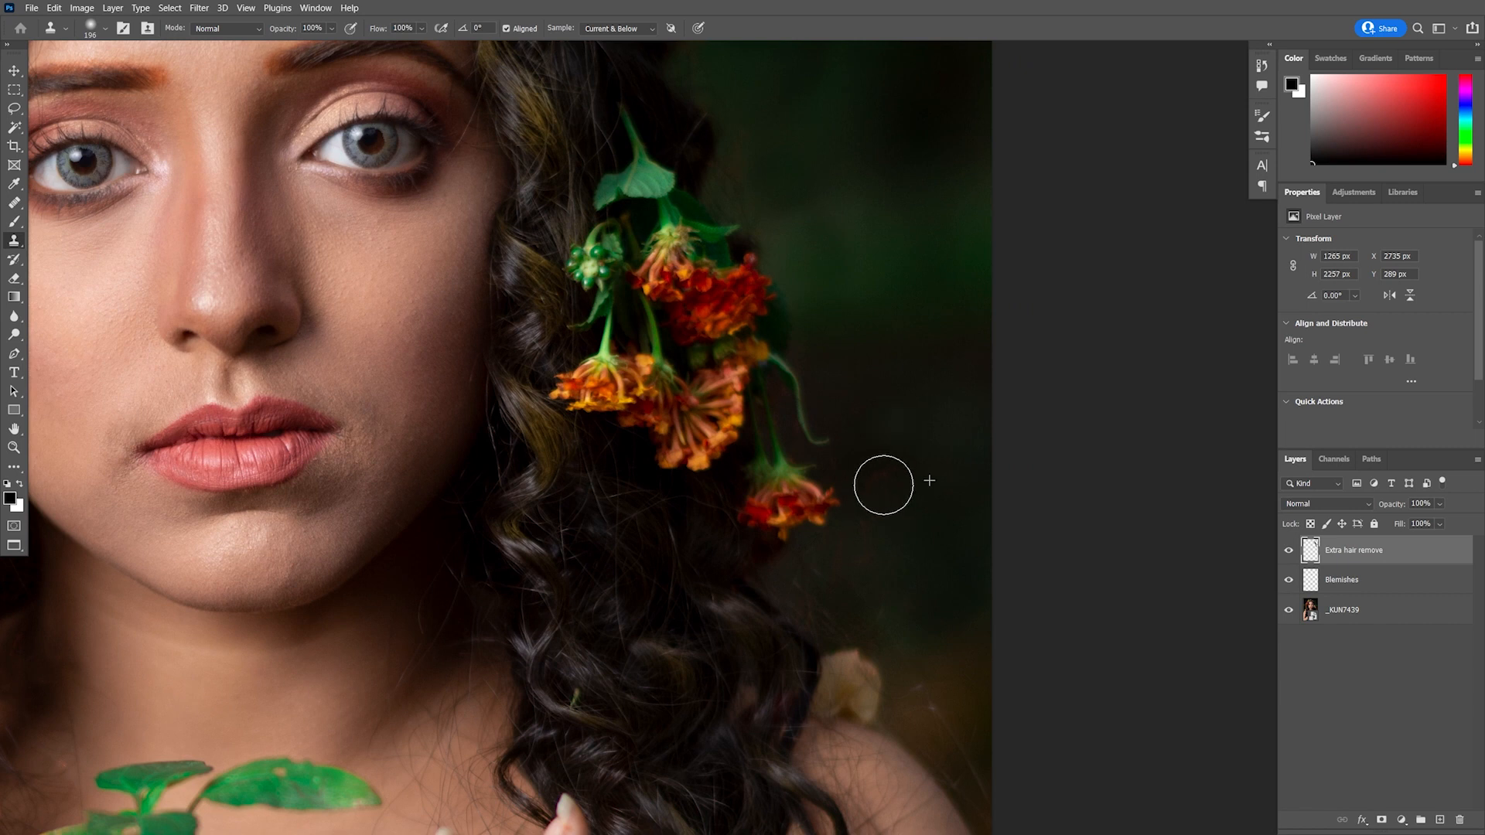
Clone out the flyaway hairs around the flowers on the right side of the head
left_click_drag(895, 335, 1032, 619)
left_click(925, 332, "alt")
left_click_drag(885, 365, 905, 373)
mouse_move(809, 335)
left_mouse_down()
mouse_move(988, 424)
mouse_move(930, 389)
left_mouse_up()
left_click(977, 390, "alt")
left_click(948, 375, "alt")
left_click_drag(858, 359, 797, 368)
left_click(1060, 384, "alt")
left_click_drag(908, 384, 922, 385)
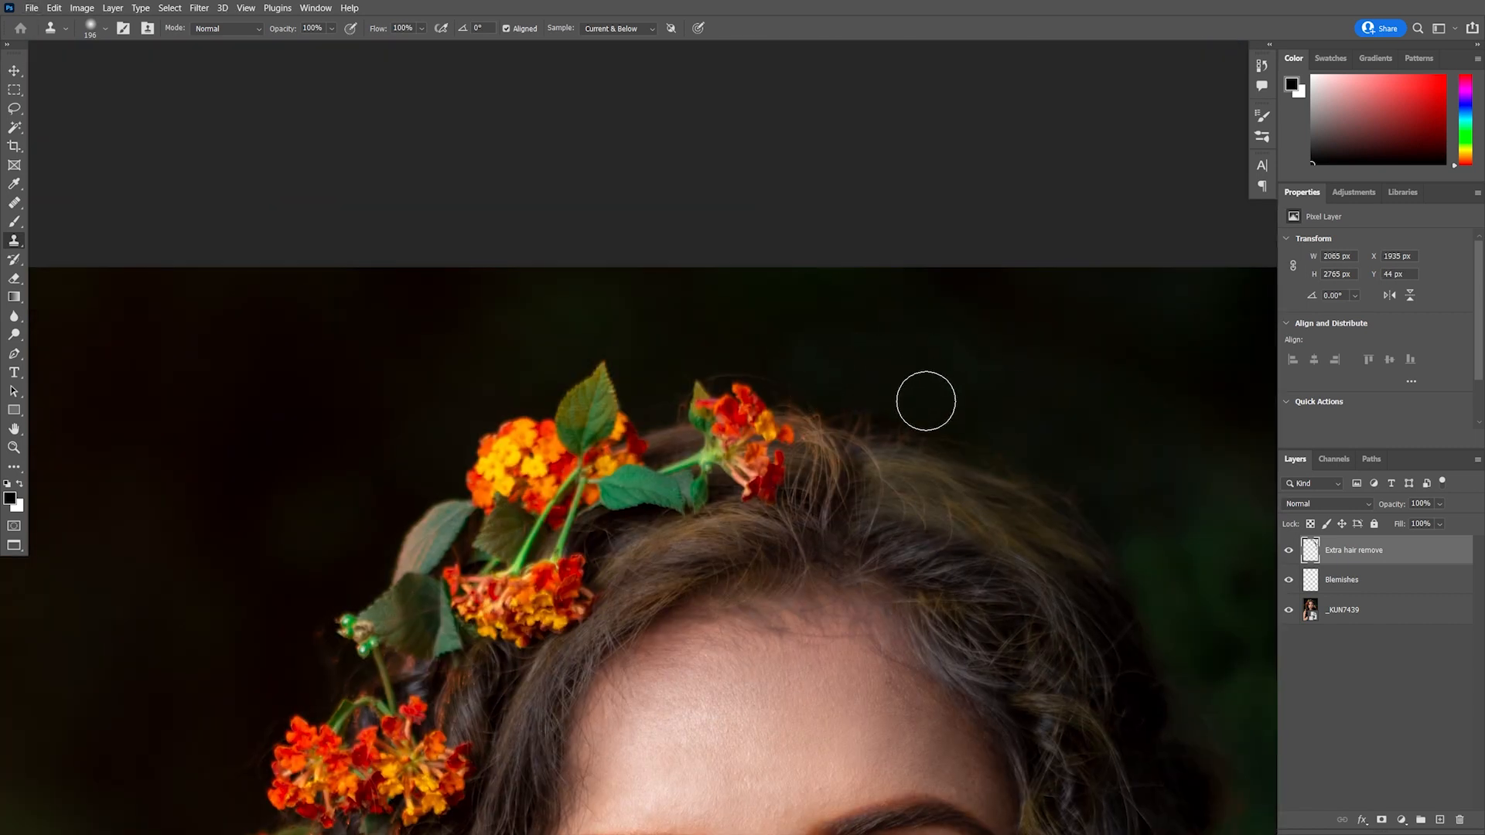
Clone away the flyaway hairs above the top of the head against the dark background
left_click_drag(837, 434, 963, 451)
left_click(866, 332, "alt")
left_click_drag(851, 352, 922, 386)
left_click_drag(809, 467, 1030, 197)
left_click(623, 396, "alt")
left_click_drag(663, 413, 654, 396)
left_click(583, 435, "alt")
left_click_drag(581, 545, 631, 324)
left_click(492, 445, "alt")
left_click_drag(511, 505, 557, 503)
mouse_move(566, 583)
left_mouse_down()
mouse_move(588, 380)
mouse_move(538, 333)
mouse_move(541, 287)
left_mouse_up()
left_click(534, 433, "alt")
left_click(489, 266, "alt")
left_click(518, 458, "alt")
mouse_move(566, 461)
left_mouse_down()
mouse_move(581, 374)
mouse_move(619, 431)
mouse_move(537, 480)
mouse_move(528, 529)
left_mouse_up()
left_click(550, 432, "alt")
left_click(553, 445, "alt")
left_click(501, 464, "alt")
left_click_drag(511, 537, 481, 521)
left_click(502, 486, "alt")
left_click_drag(570, 527, 600, 486)
left_click_drag(619, 577, 652, 439)
left_click(541, 436, "alt")
left_click_drag(557, 497, 575, 473)
left_click_drag(666, 608, 766, 329)
left_click(590, 499, "alt")
left_click_drag(578, 545, 559, 540)
Enlarge the clone brush and remove the remaining loose hairs along the right background
scroll(866, 618, "down", 2)
mouse_move(713, 352)
left_mouse_down()
mouse_move(731, 471)
mouse_move(756, 427)
left_mouse_up()
left_click(720, 478, "alt")
left_click(739, 414, "alt")
mouse_move(759, 394)
left_mouse_down()
mouse_move(771, 336)
mouse_move(770, 418)
mouse_move(780, 306)
left_mouse_up()
left_click(746, 427, "alt")
left_click(746, 434, "alt")
left_click(750, 373, "alt")
left_click_drag(778, 381, 785, 396)
key("bracketright")
key("bracketright")
scroll(903, 507, "down", 5)
left_click_drag(993, 462, 716, 416)
scroll(716, 417, "up", 1)
scroll(977, 503, "up", 5)
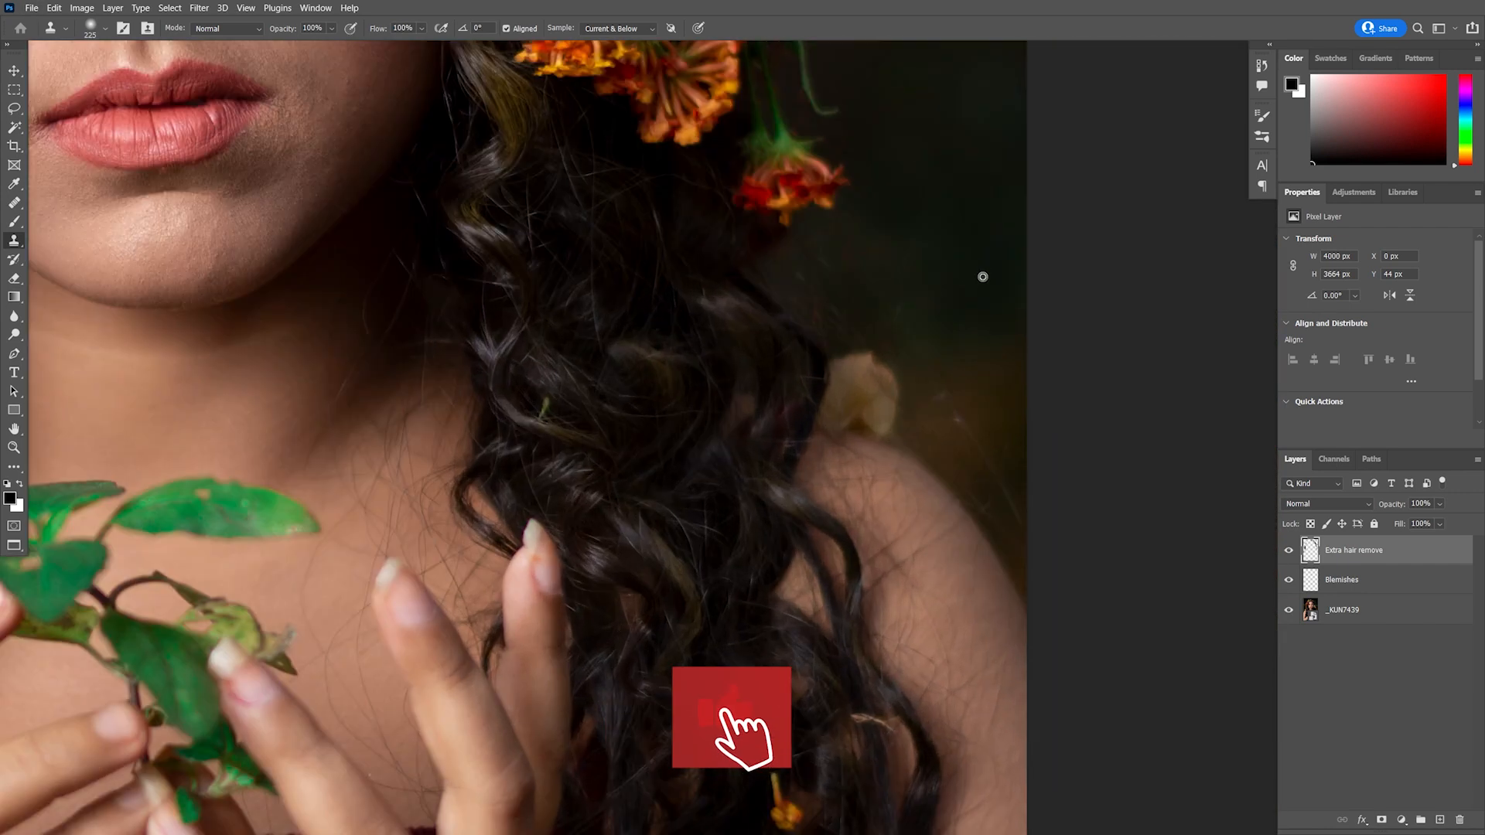
scroll(652, 548, "down", 5)
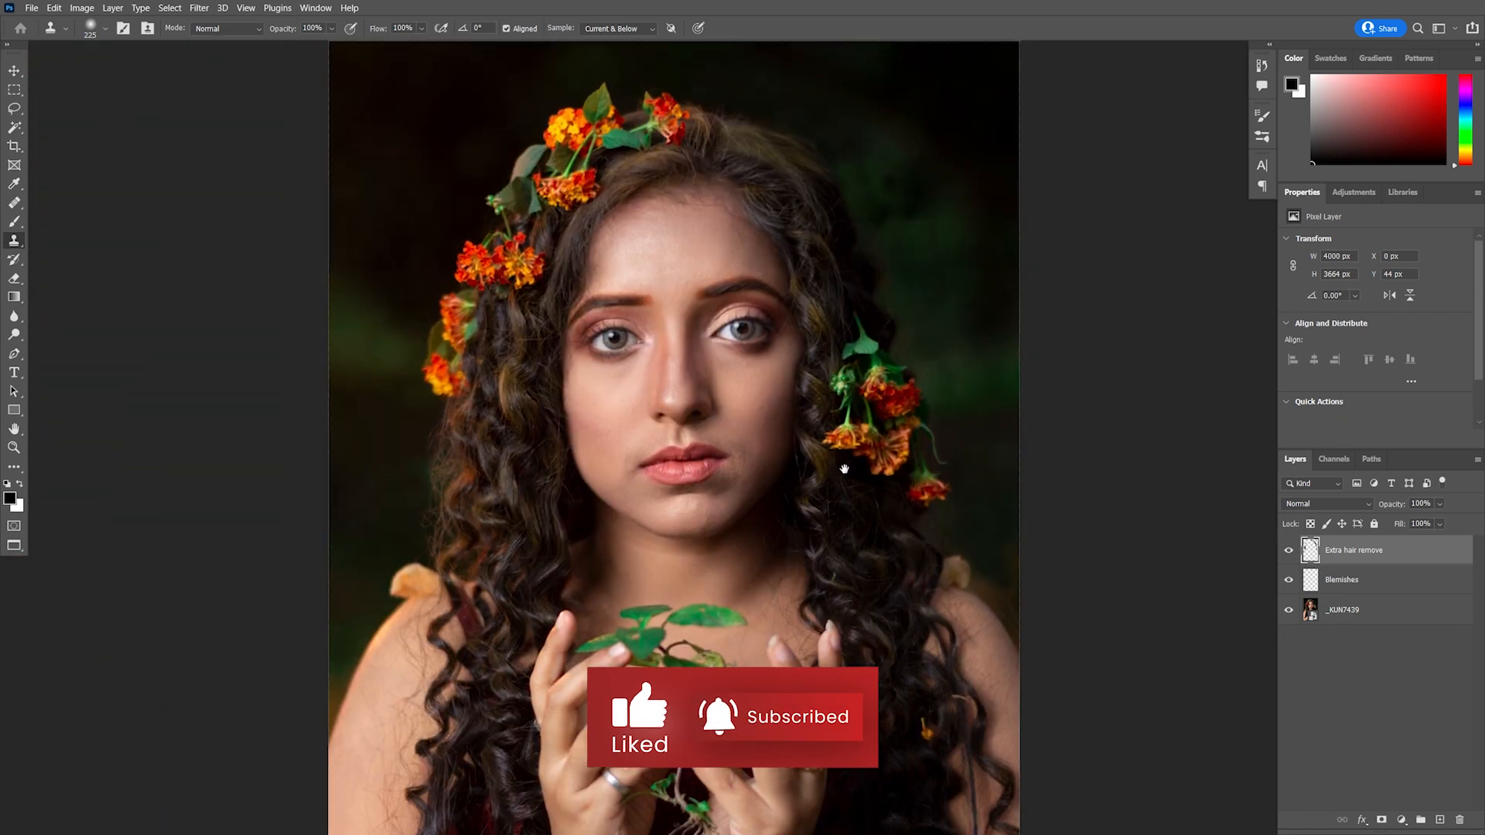
left_click_drag(965, 293, 983, 293)
left_click(968, 238, "alt")
left_click_drag(959, 232, 1009, 341)
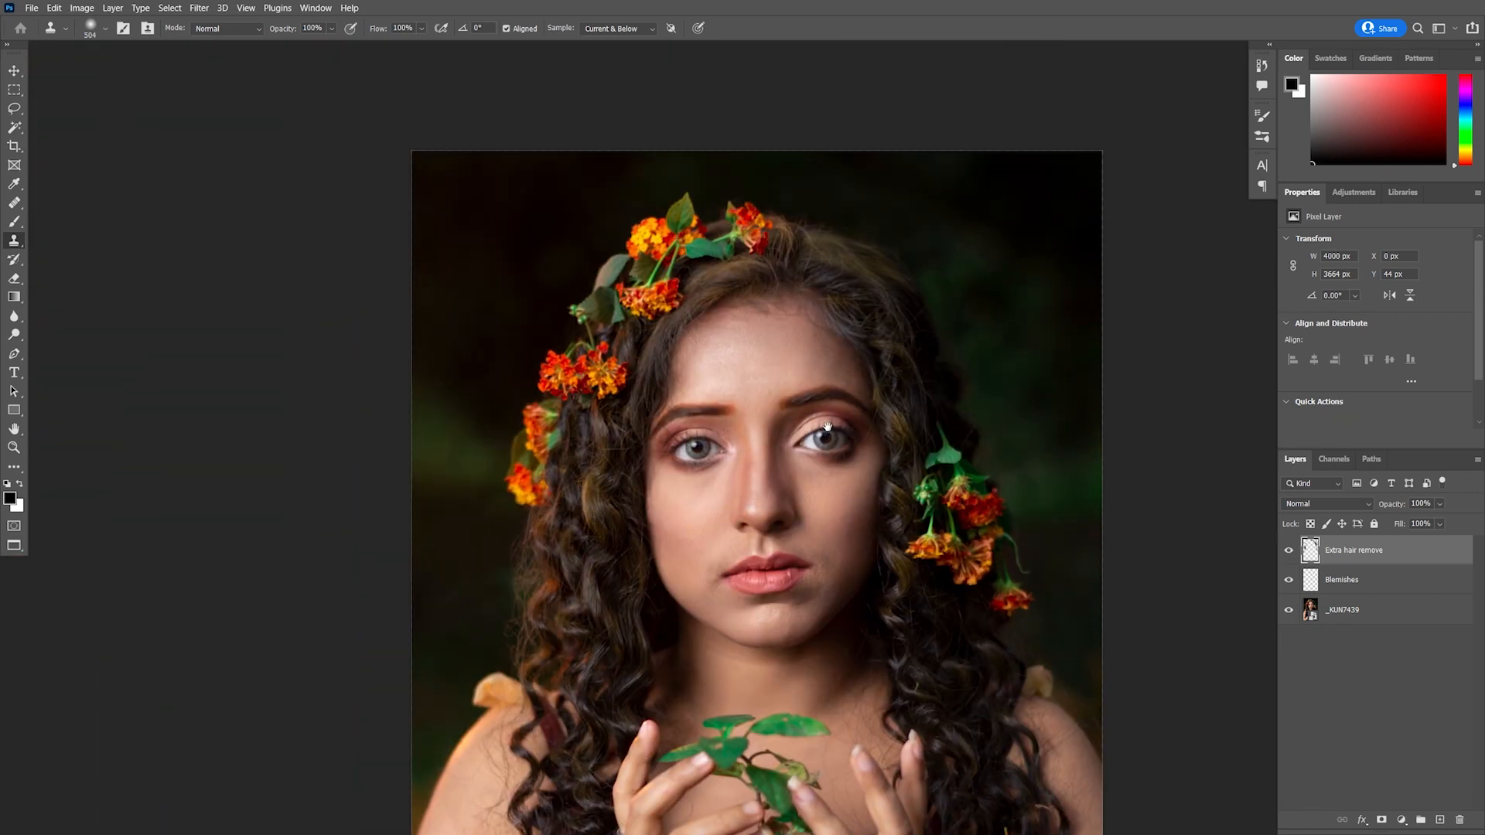
Compare the hair cleanup by toggling the Extra hair remove layer and viewing the whole image
scroll(918, 498, "down", 3)
left_click(1289, 550)
left_click(1289, 550)
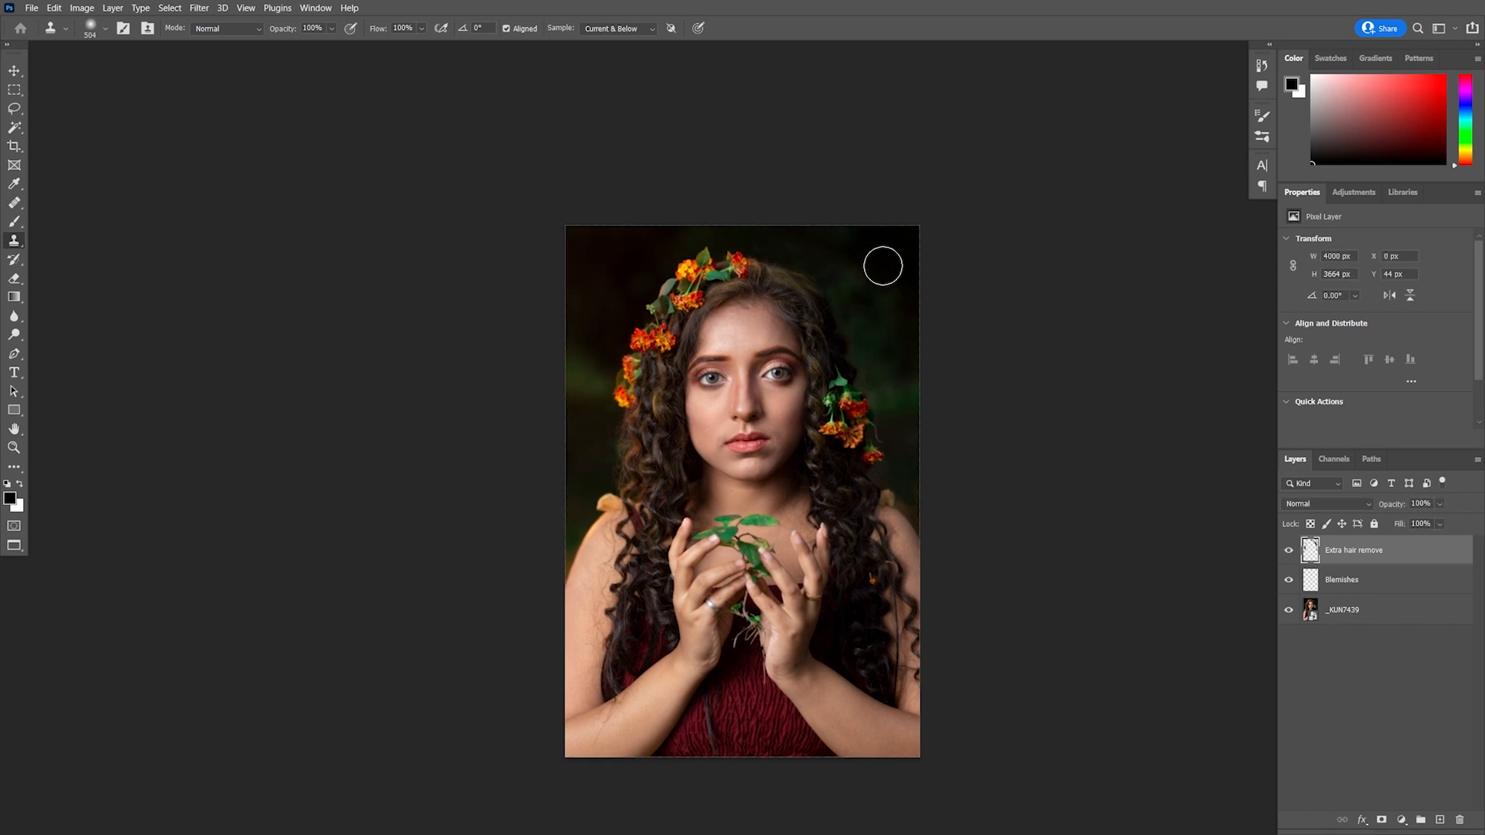
scroll(882, 259, "up", 5)
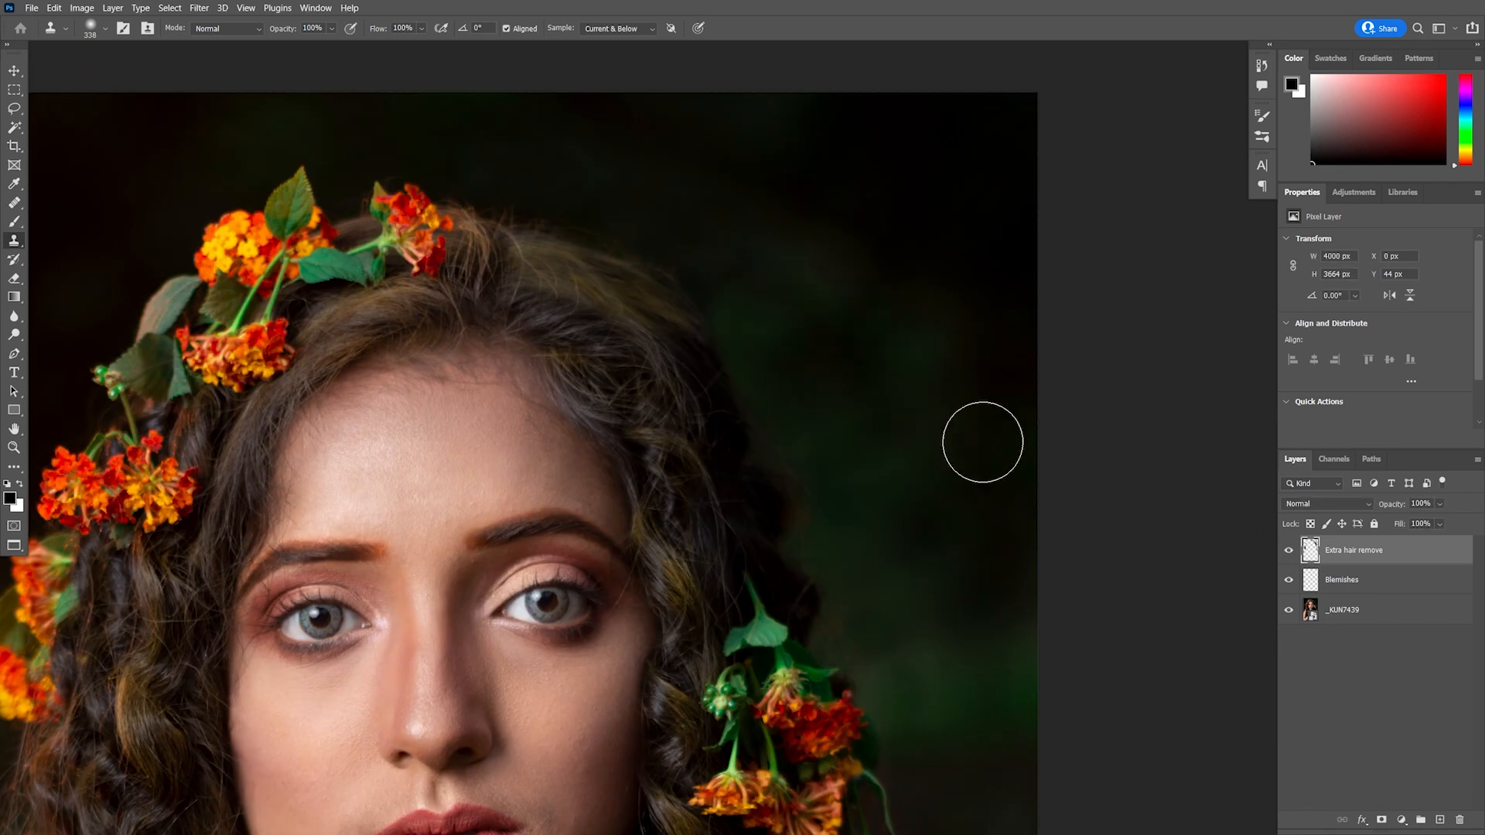
scroll(962, 477, "down", 3)
scroll(951, 540, "down", 2)
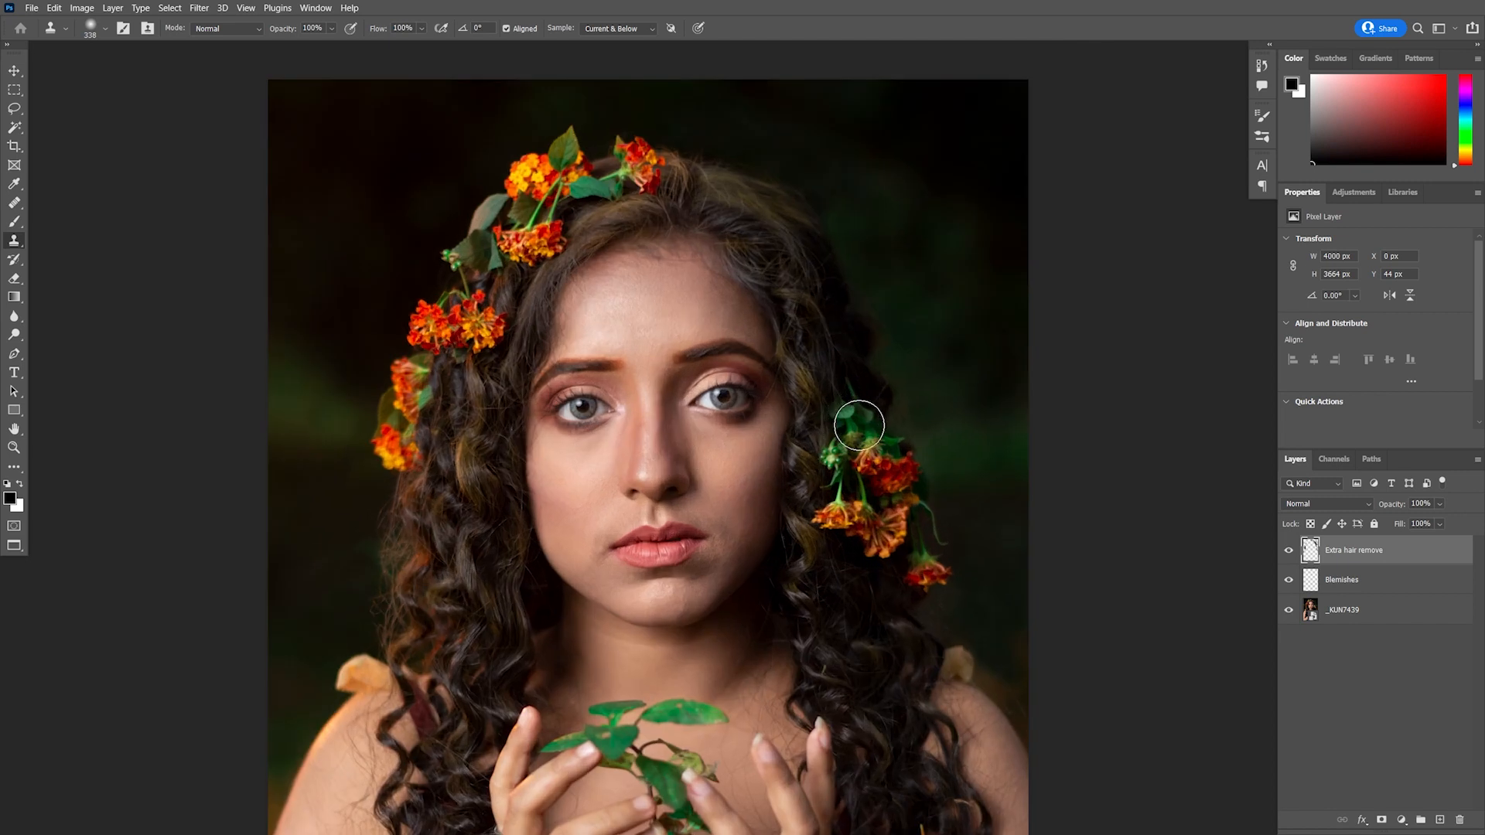
scroll(894, 561, "down", 3)
scroll(894, 562, "up", 1)
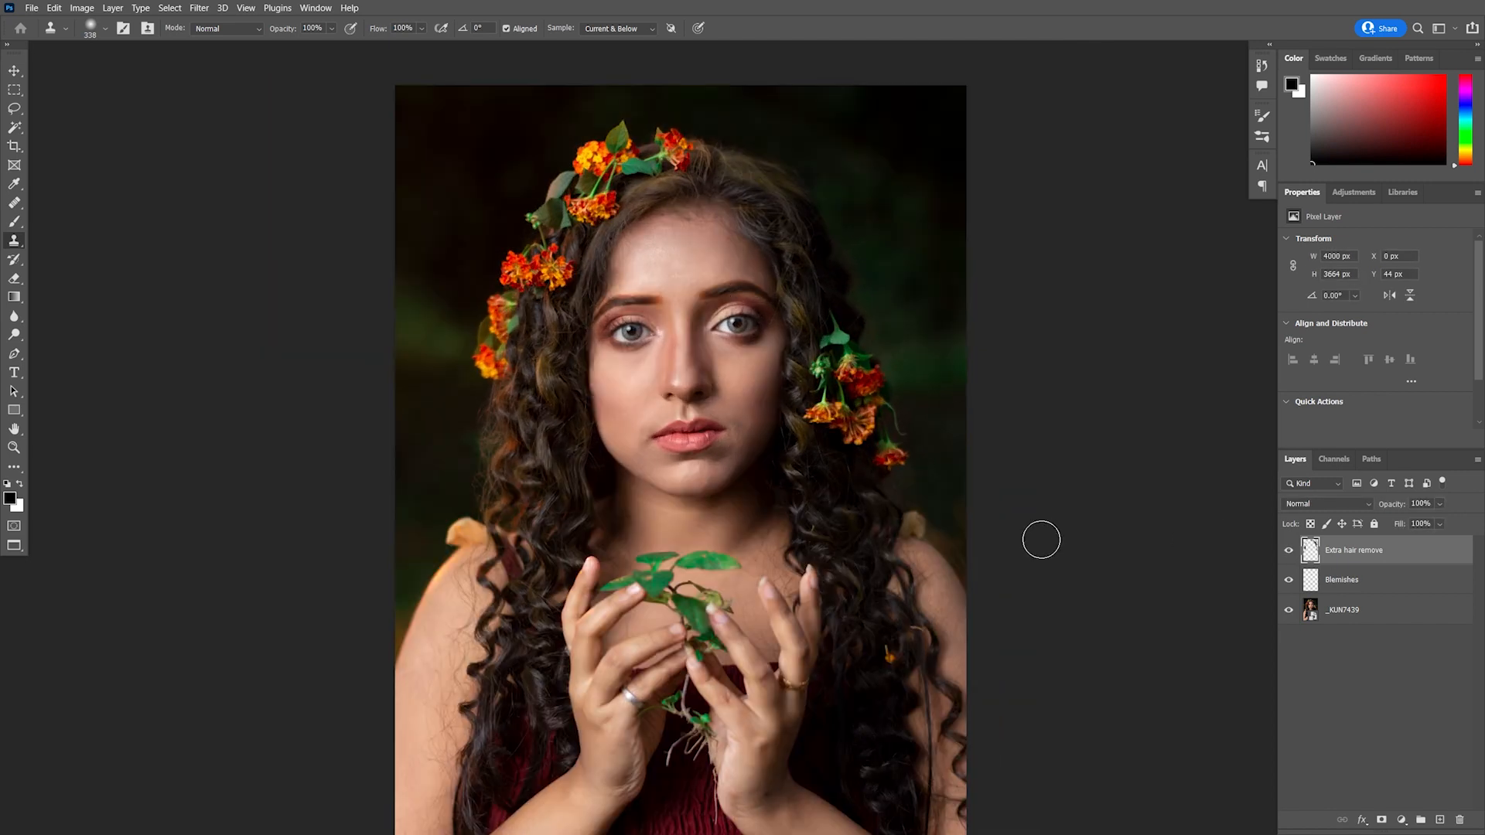
Stamp all visible layers into a new merged layer and name it Skin smoothing
key("ctrl+shift+alt+e")
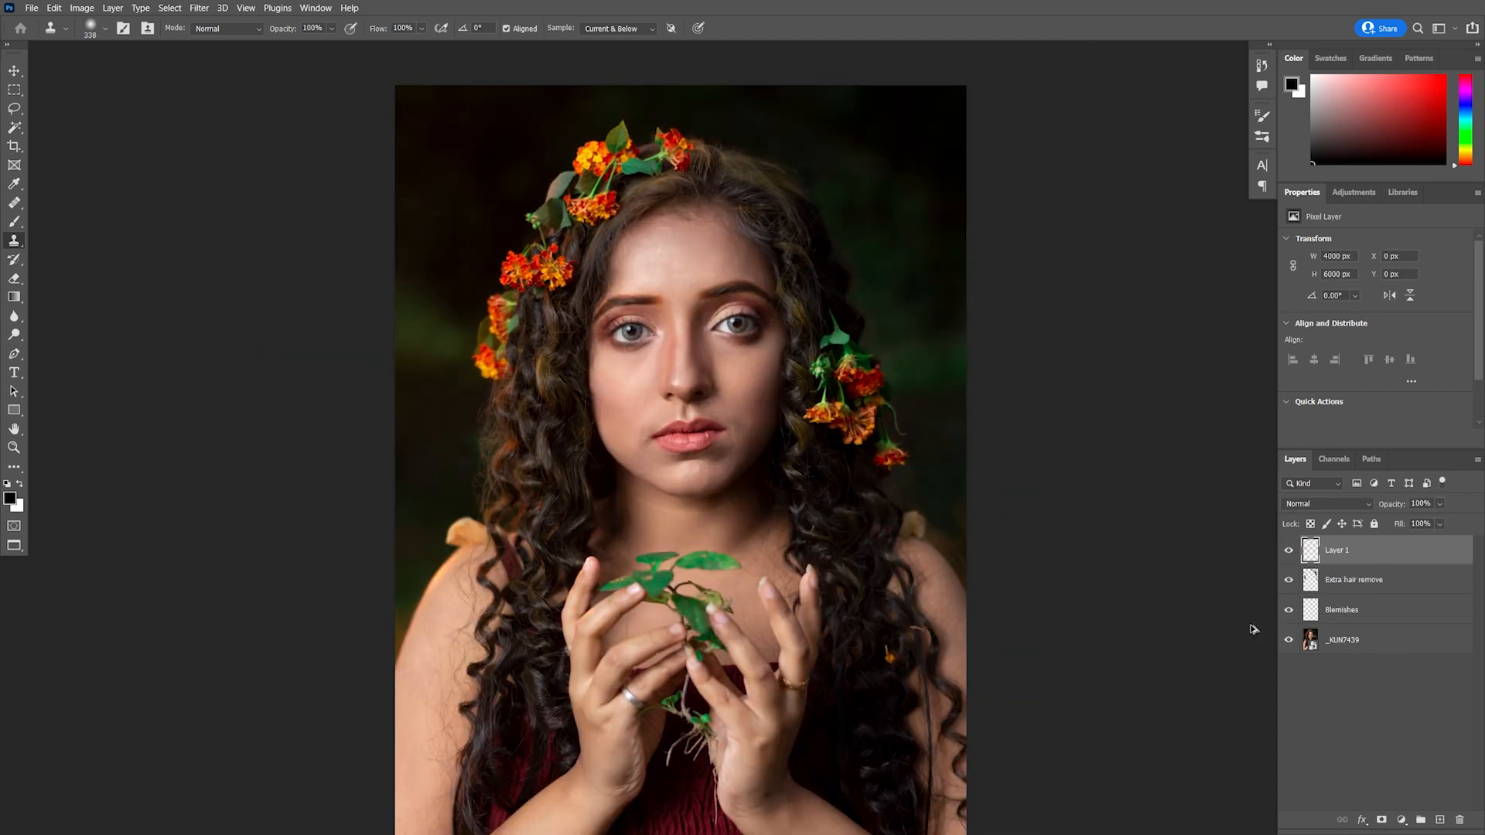
double_click(1340, 551)
key("Return")
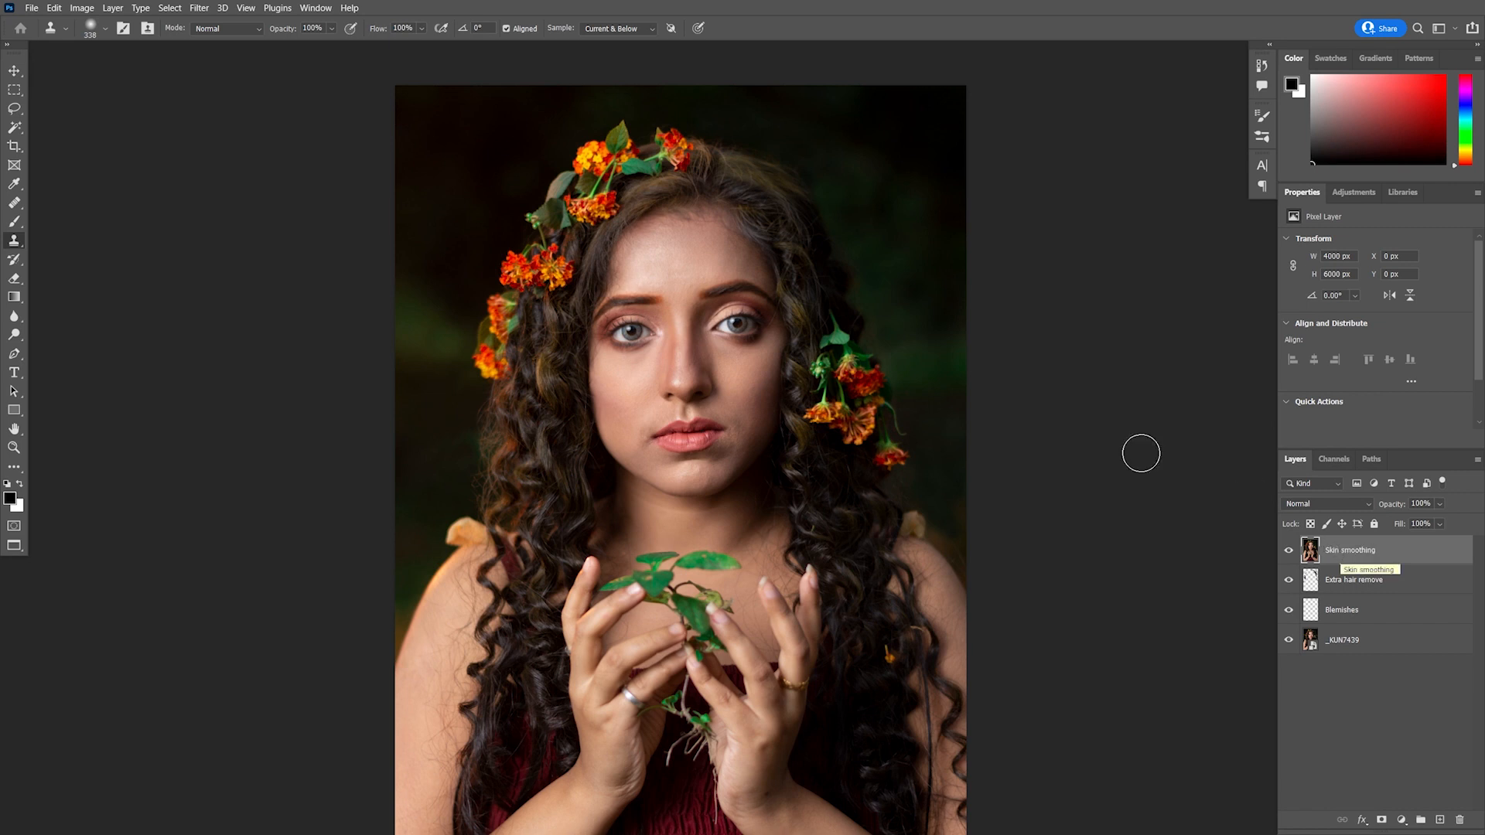
Apply the Skin Smoothing neural filter with Blur 42 and Smoothness +6, output to a new layer
left_click(199, 8)
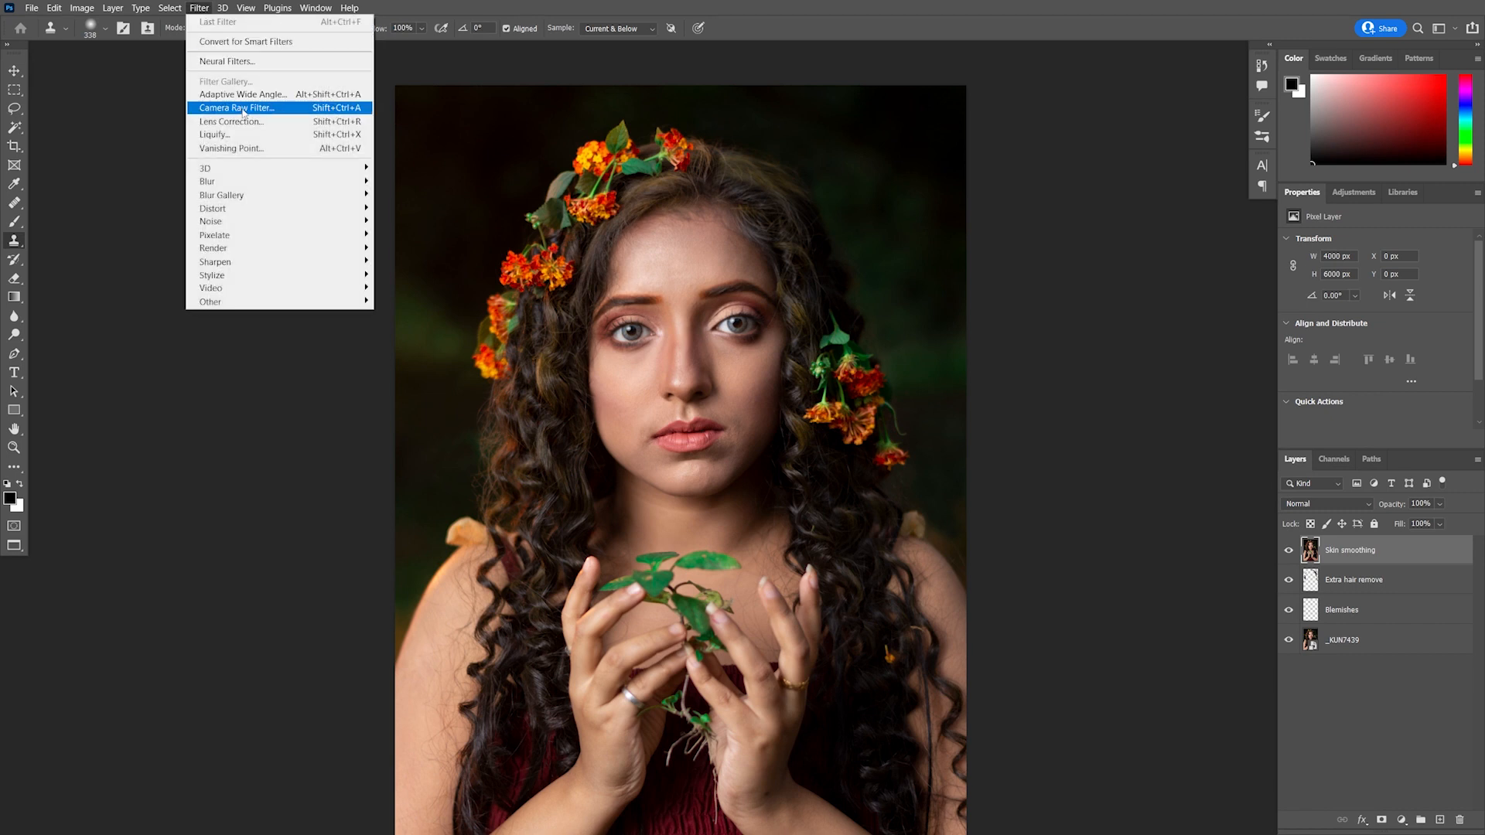
left_click(242, 61)
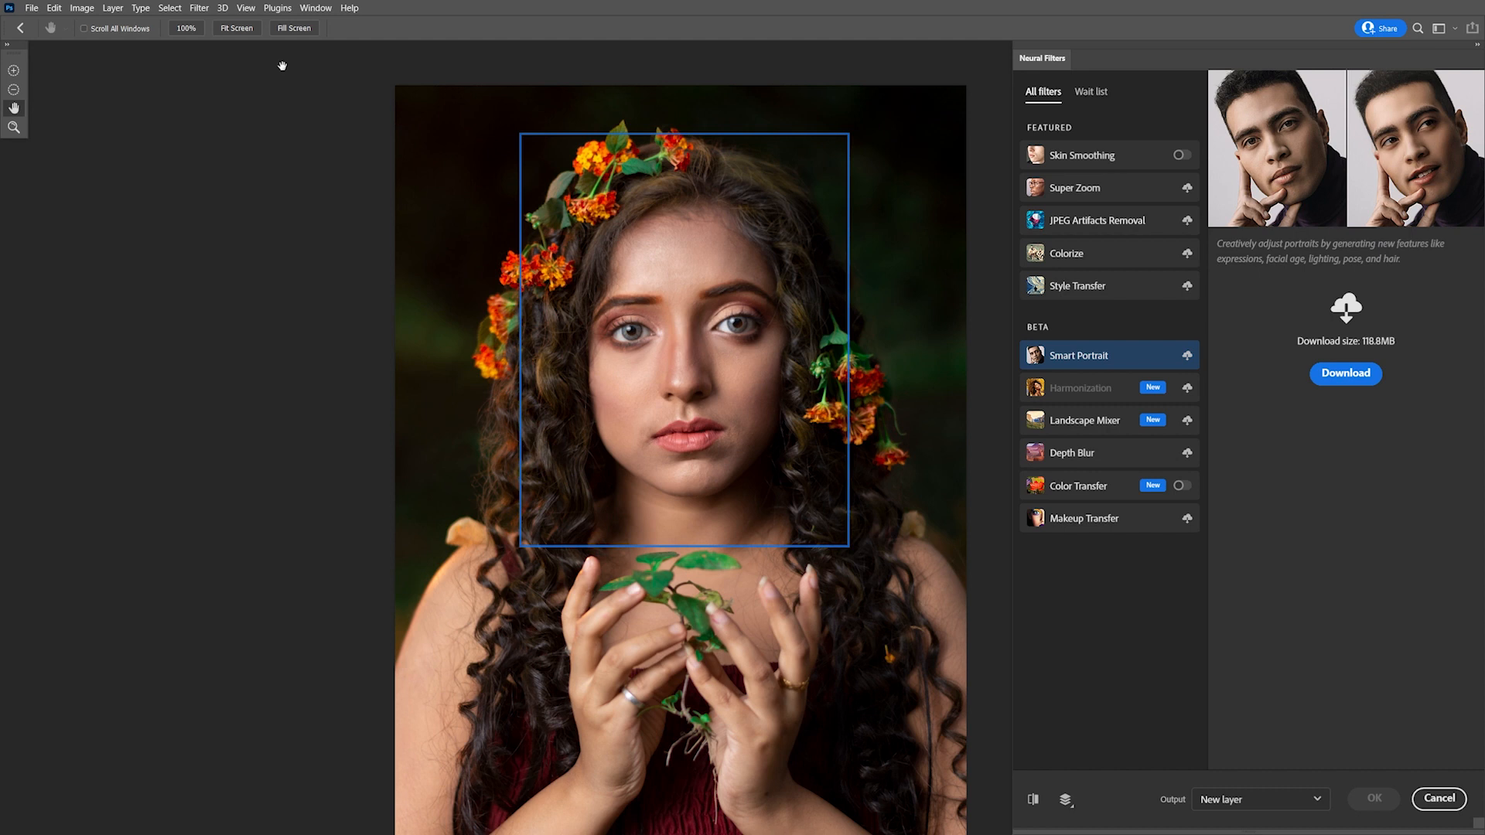
left_click(1178, 156)
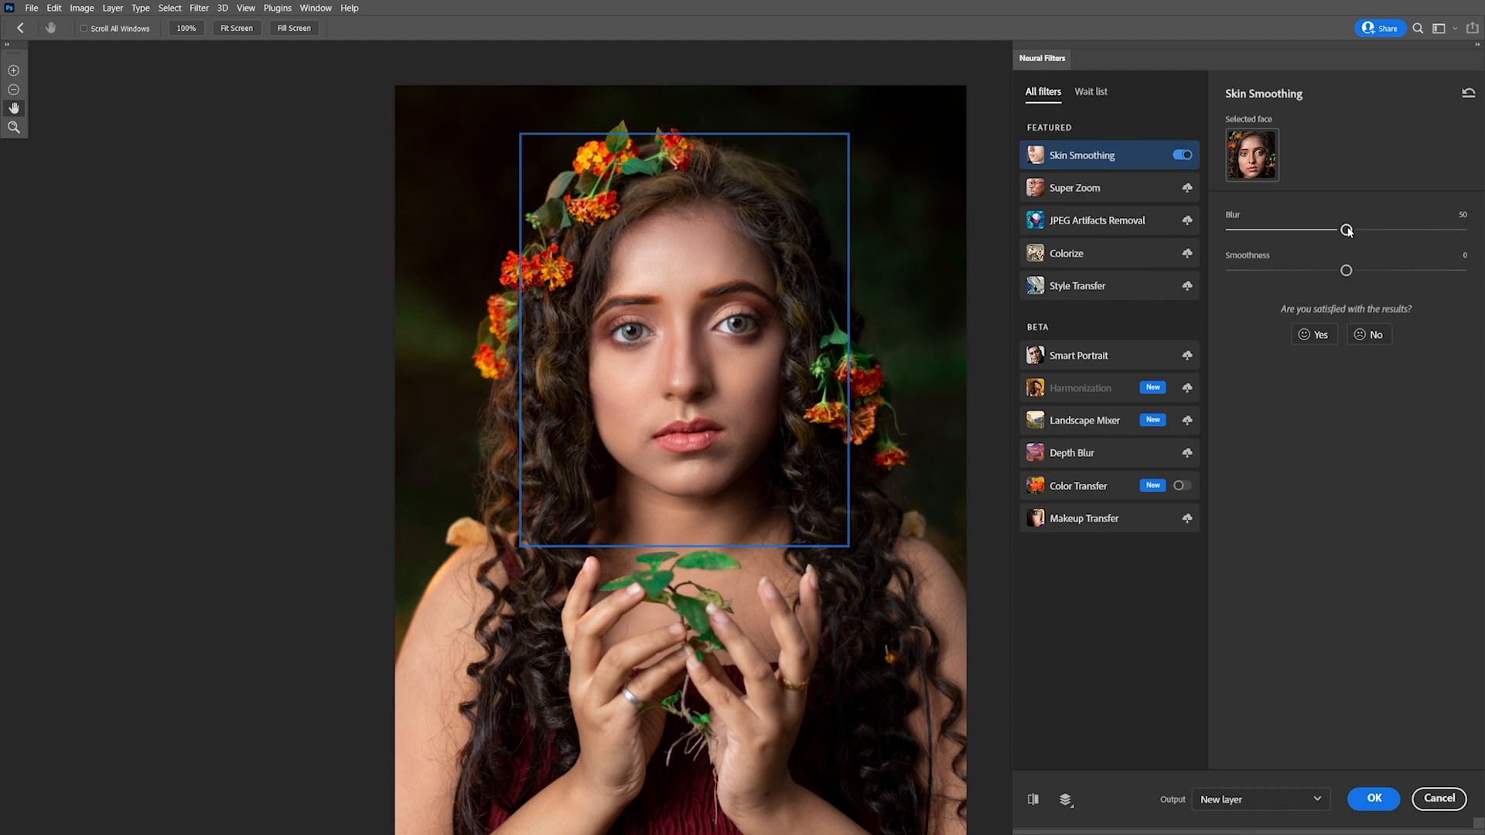
mouse_move(1349, 230)
left_mouse_down()
mouse_move(1376, 229)
mouse_move(1329, 231)
left_mouse_up()
left_click_drag(1351, 272, 1357, 273)
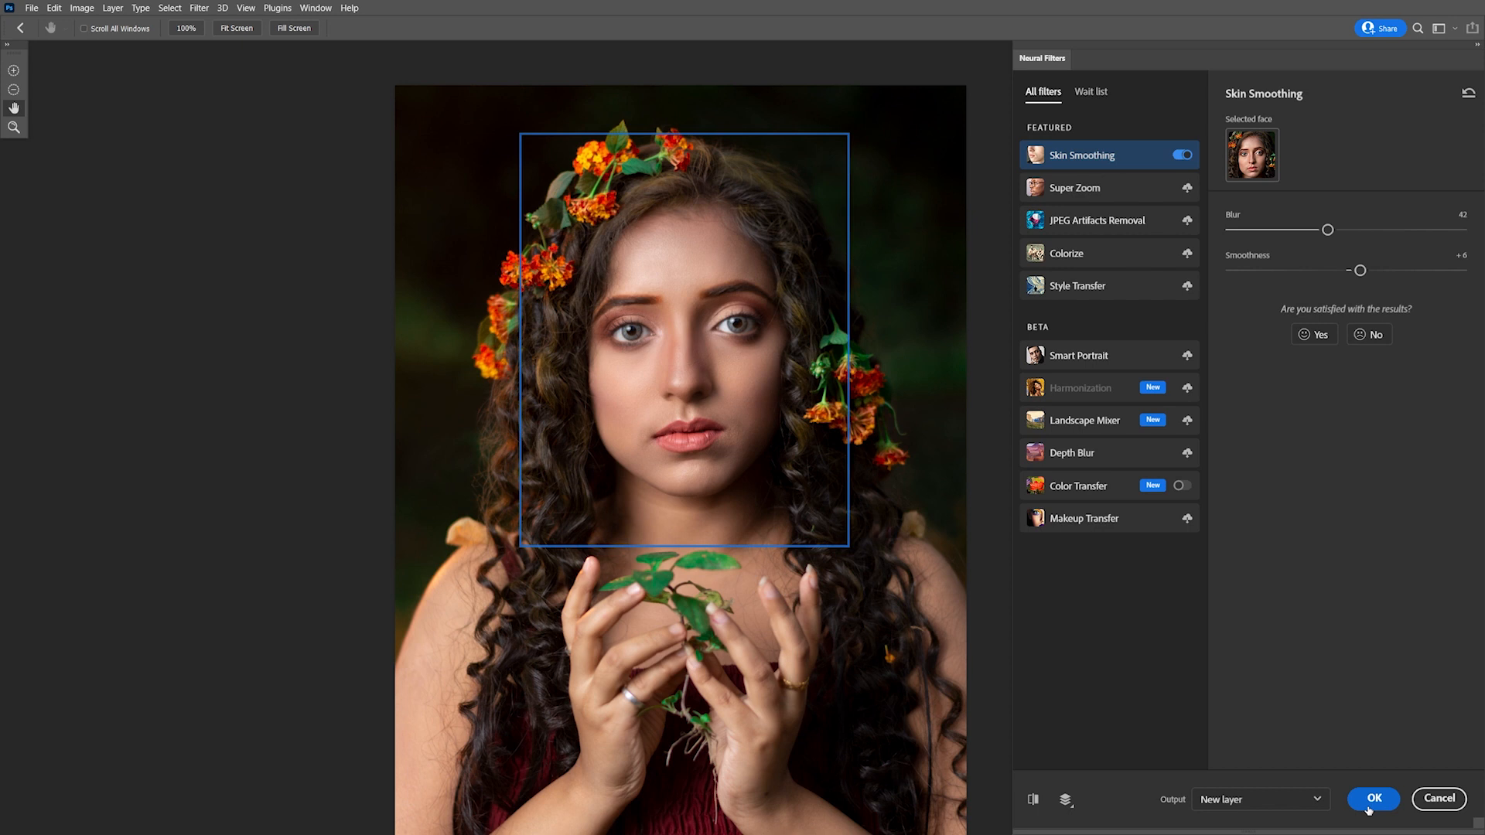
left_click(1368, 807)
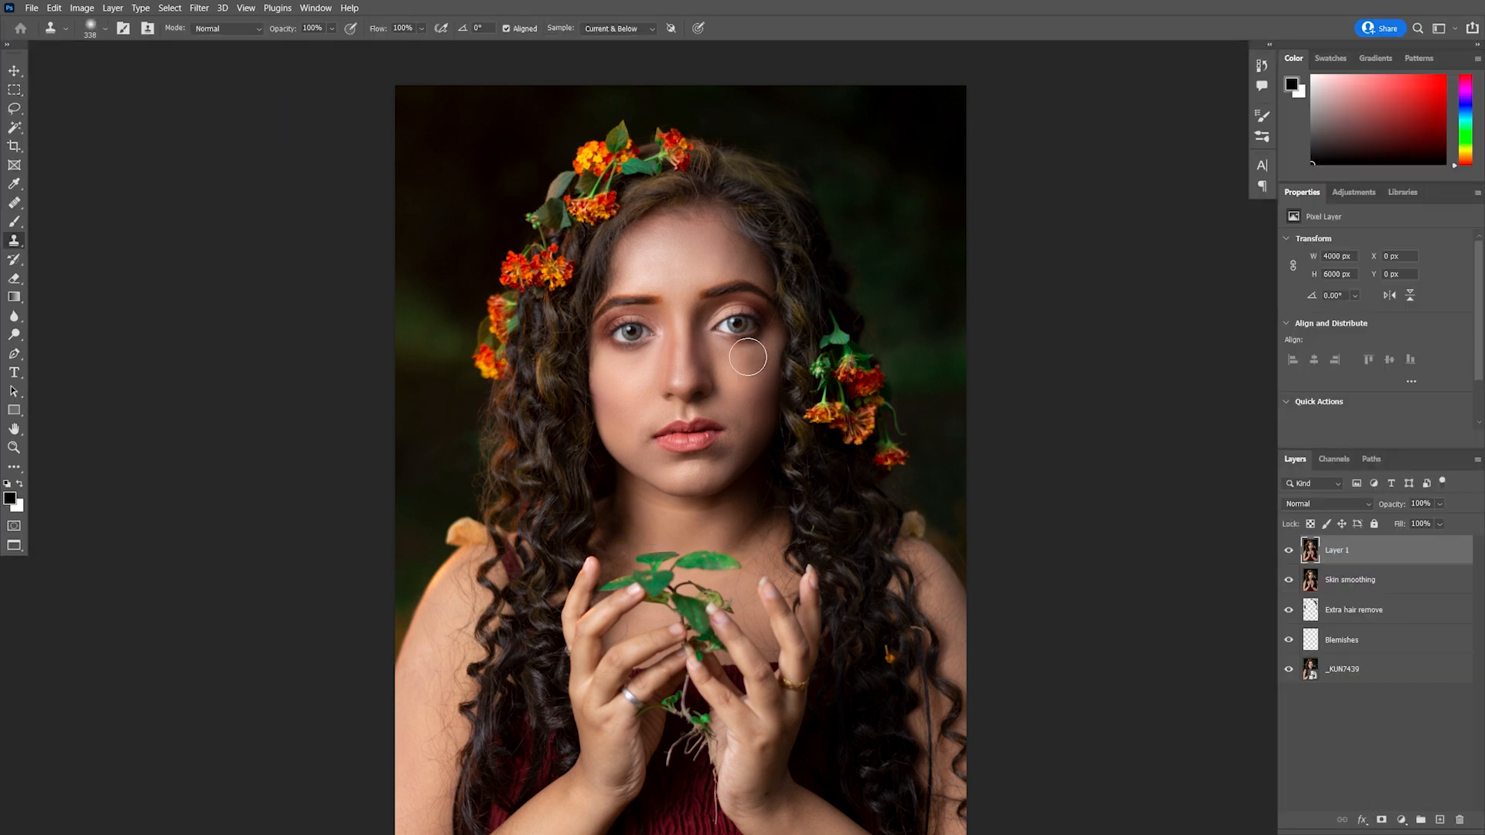
Compare the smoothed result by toggling the new smoothing layer on and off
scroll(731, 384, "up", 3)
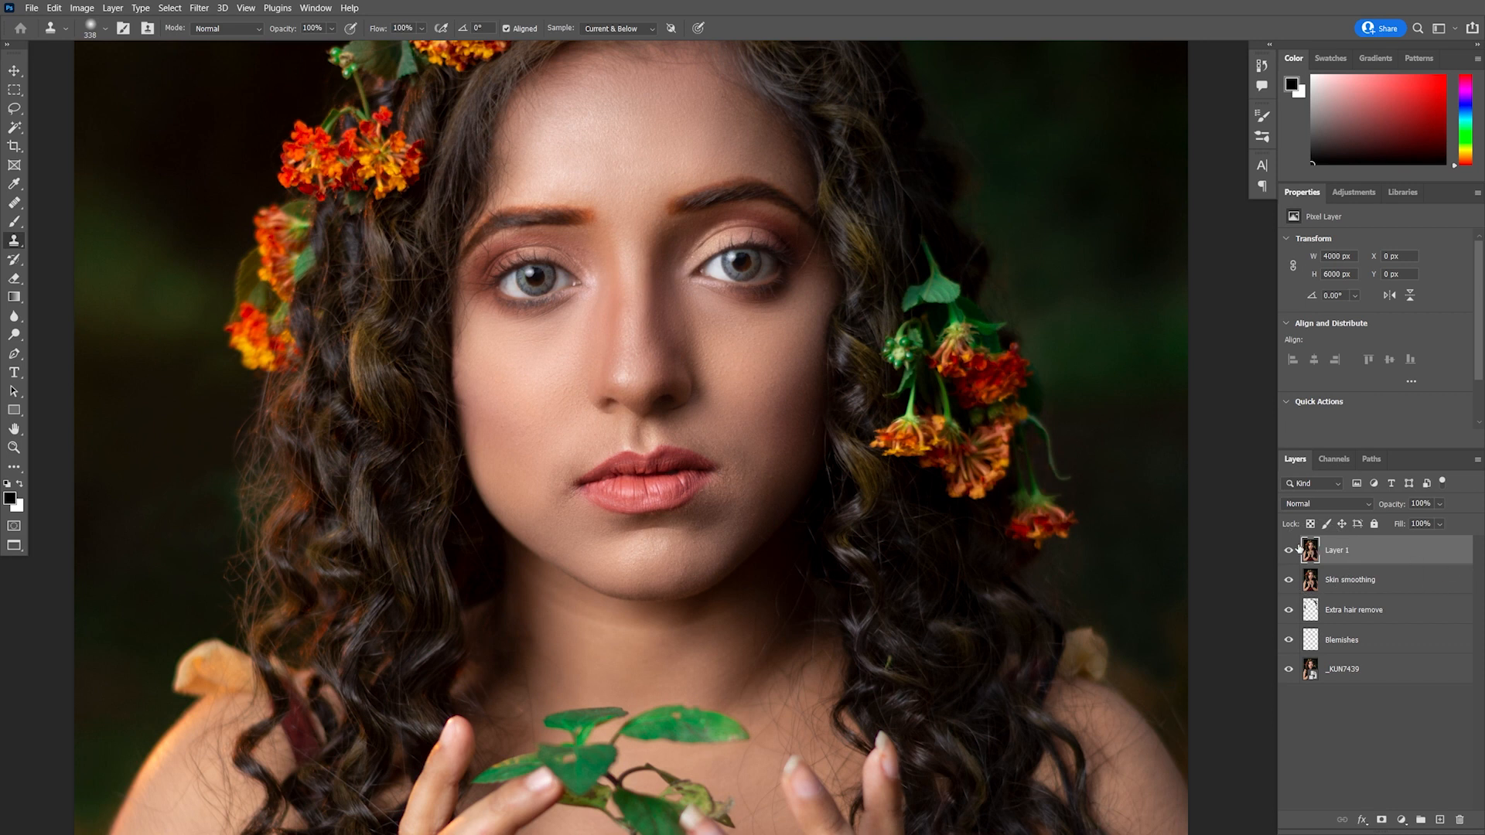
left_click(1289, 550)
left_click(1289, 550)
left_click(1289, 550)
left_click(1289, 550)
left_click(1289, 550)
left_click(1289, 550)
left_click(1289, 550)
left_click(1289, 550)
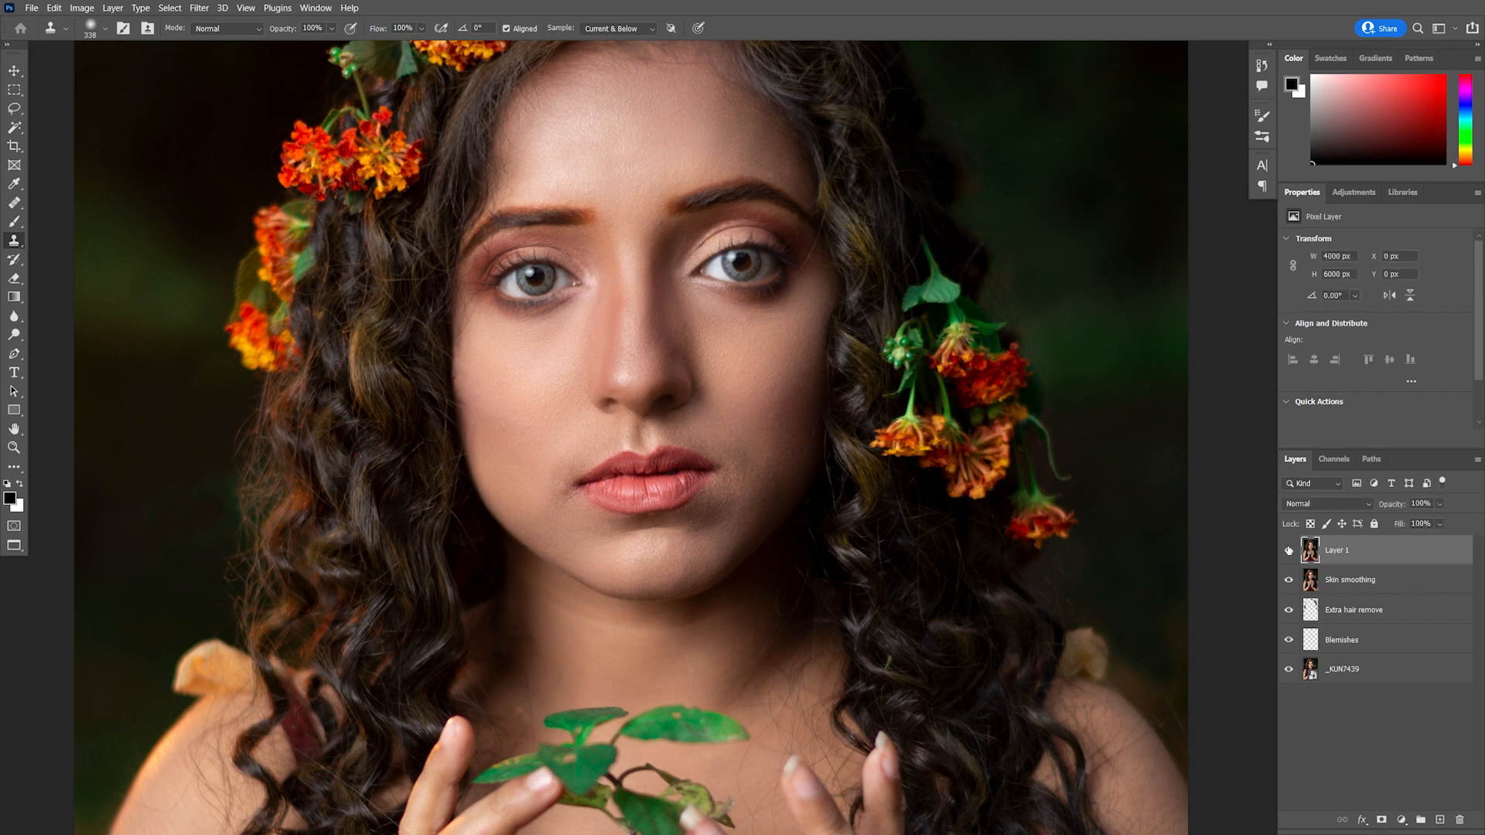
Add a layer mask to Layer 1 and paint black at 100% flow over the eyes and nose to restore detail
left_click(1382, 820)
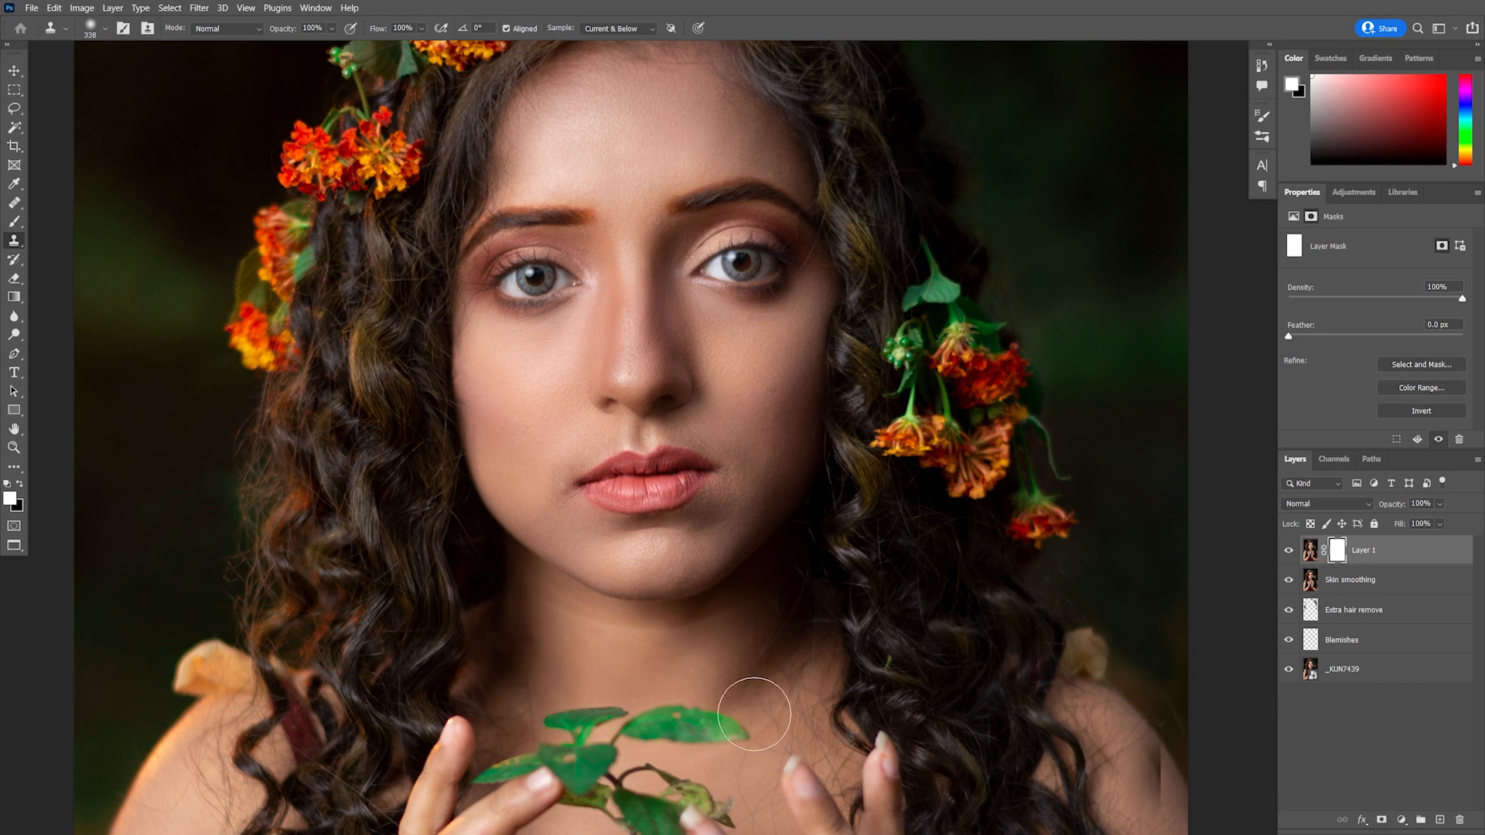
left_click(15, 222)
left_click(426, 29)
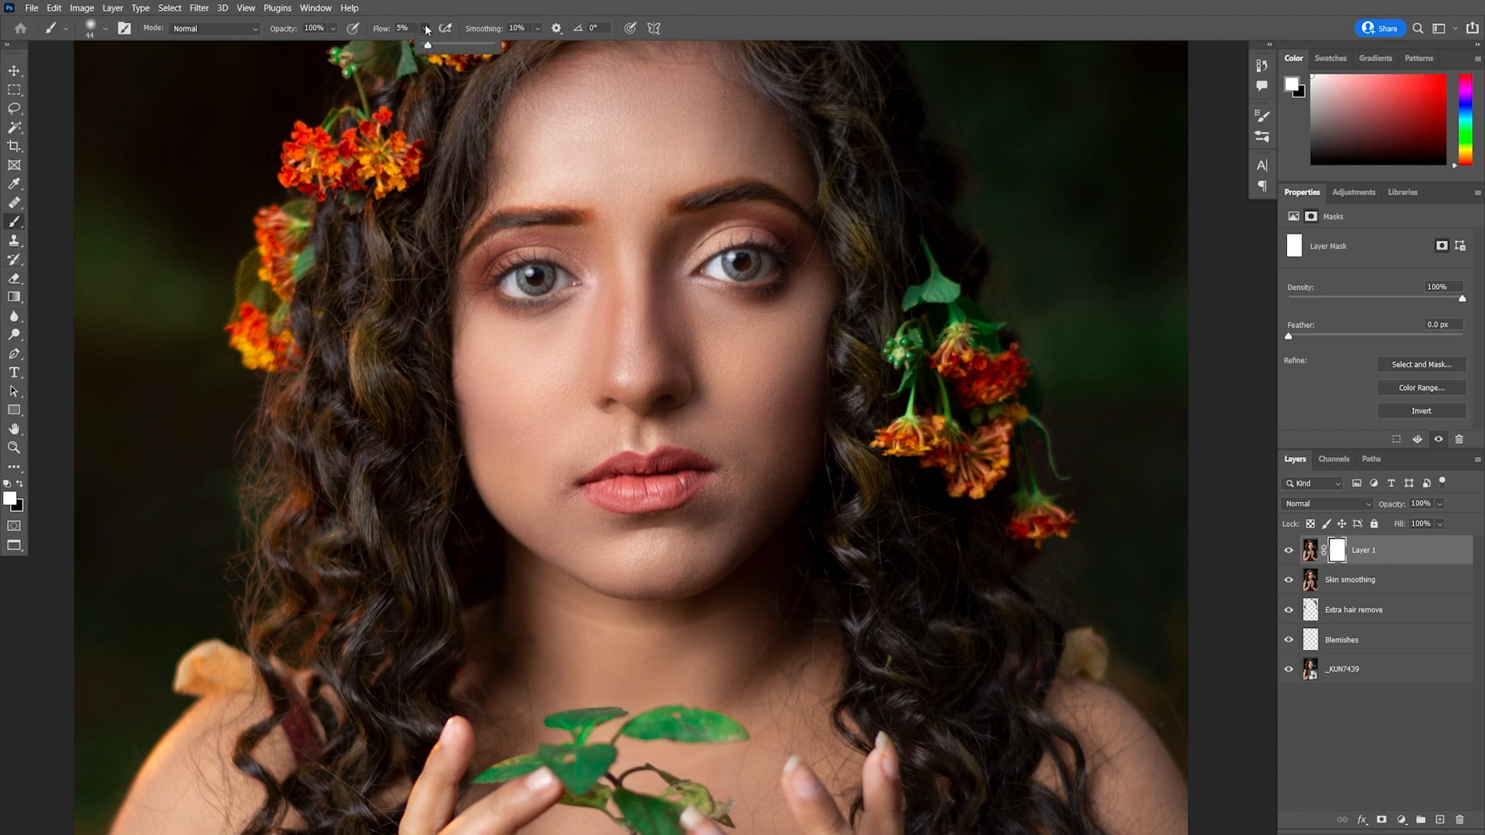
left_click_drag(428, 43, 518, 49)
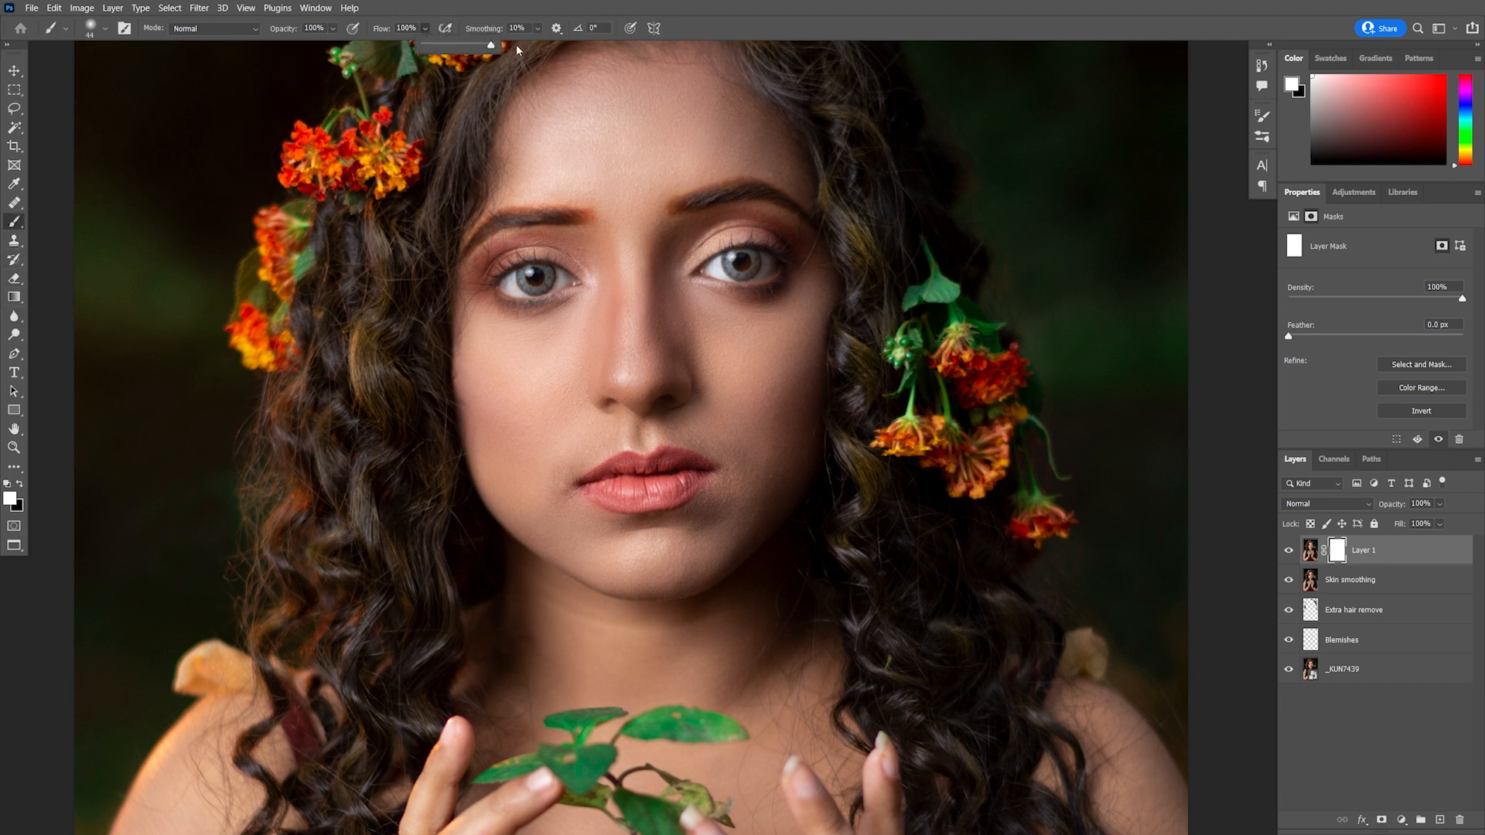
left_click(21, 482)
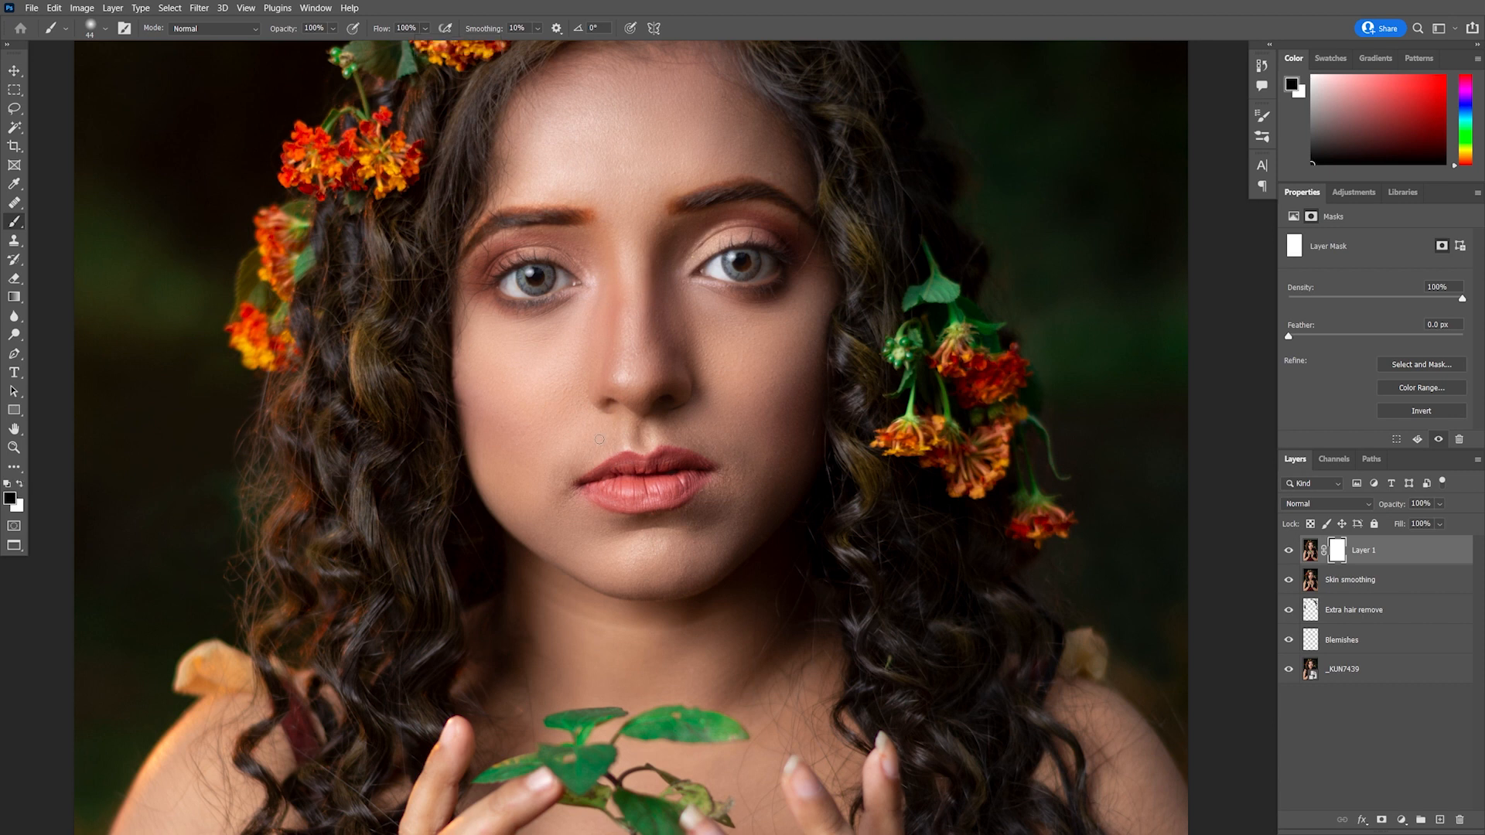
scroll(598, 441, "up", 5)
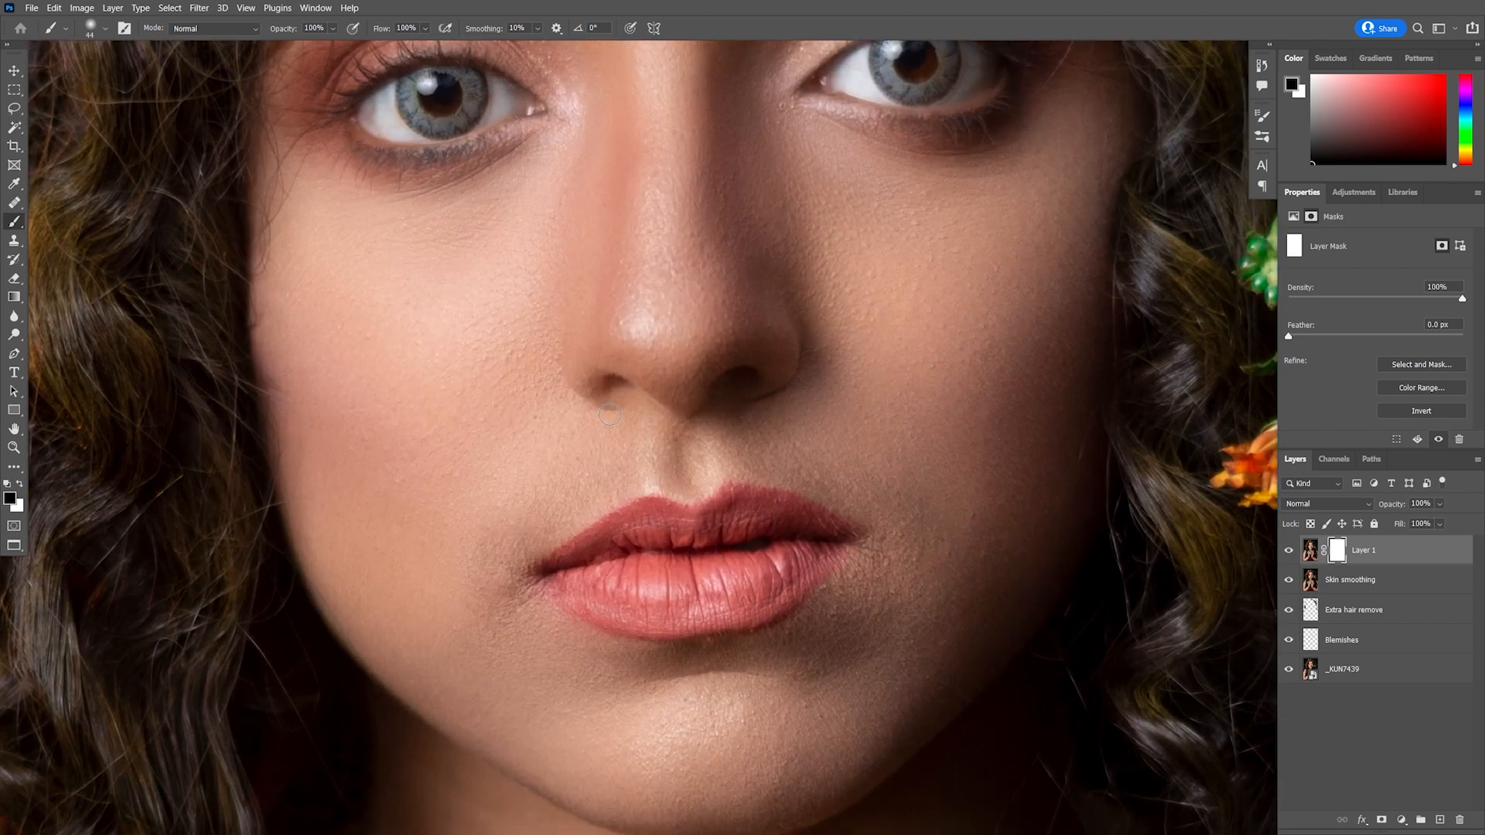
mouse_move(611, 409)
left_mouse_down()
mouse_move(624, 390)
mouse_move(610, 382)
left_mouse_up()
mouse_move(733, 389)
left_mouse_down()
mouse_move(747, 379)
mouse_move(716, 385)
left_mouse_up()
left_click_drag(719, 236, 639, 527)
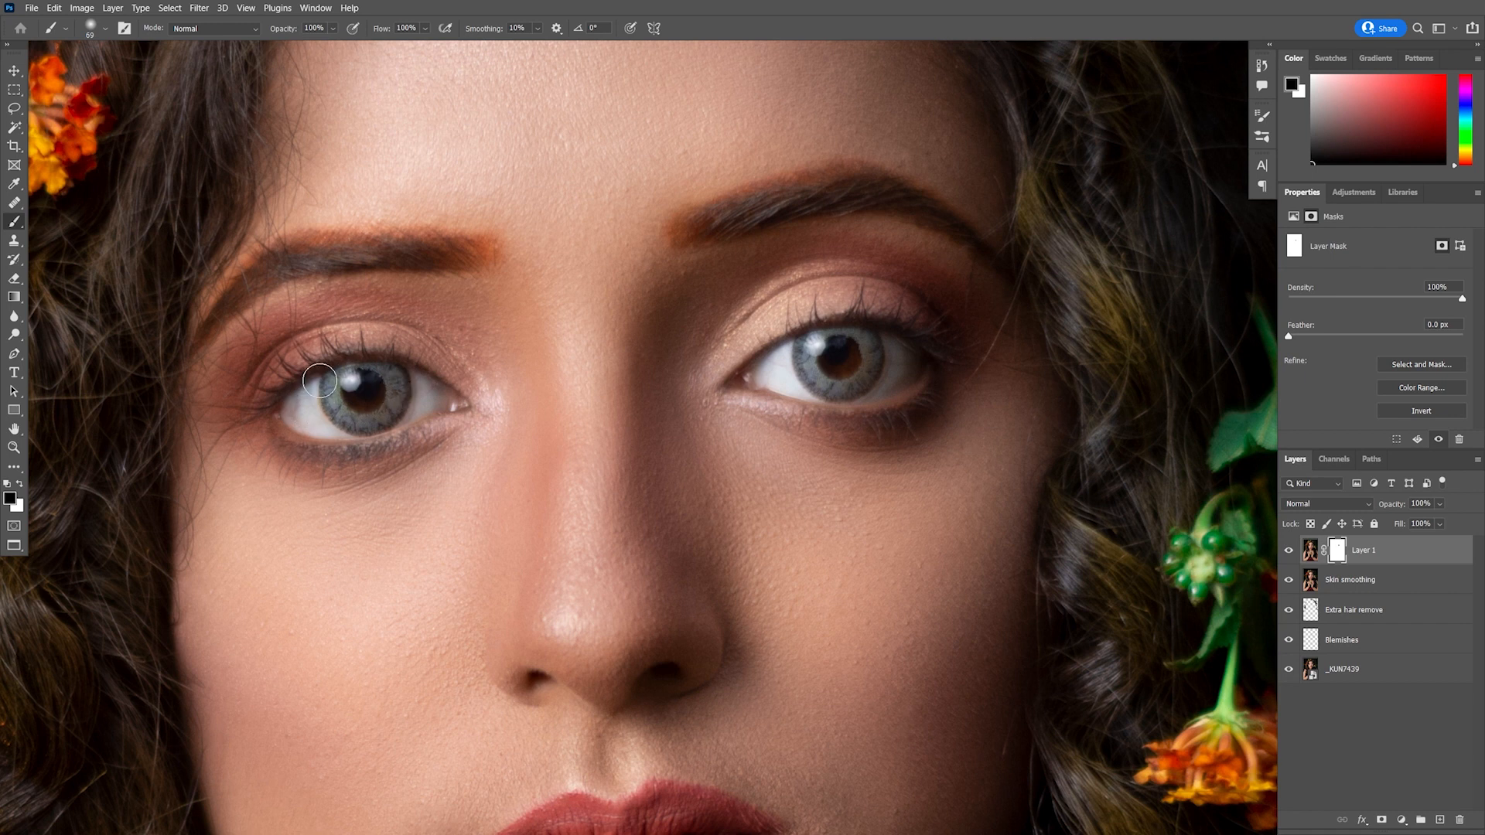
Compare the masked smoothing by toggling Layer 1 on and off and viewing the whole image
scroll(529, 427, "down", 2)
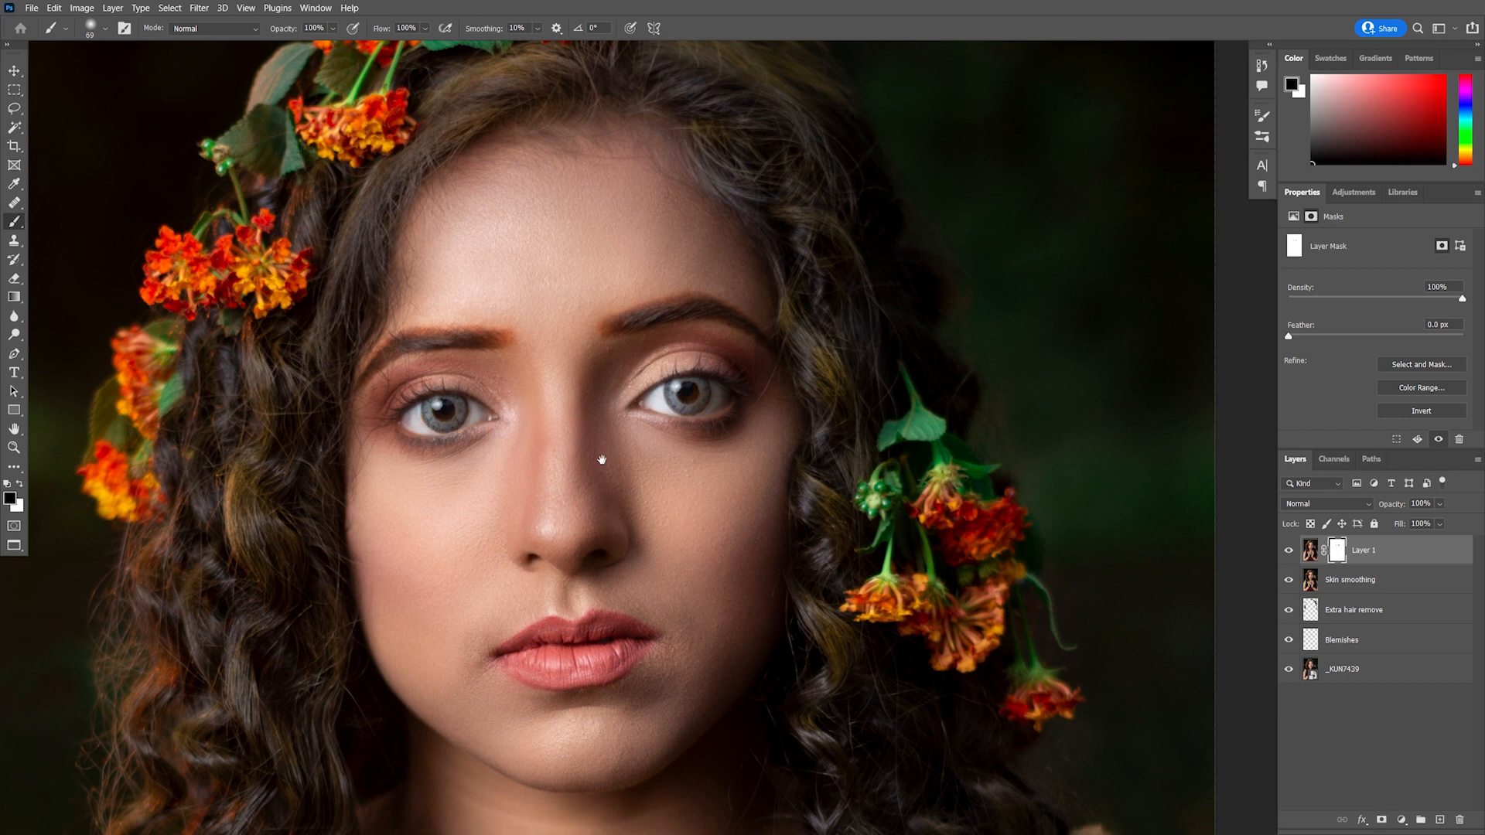
left_click_drag(602, 459, 723, 404)
left_click(1288, 550)
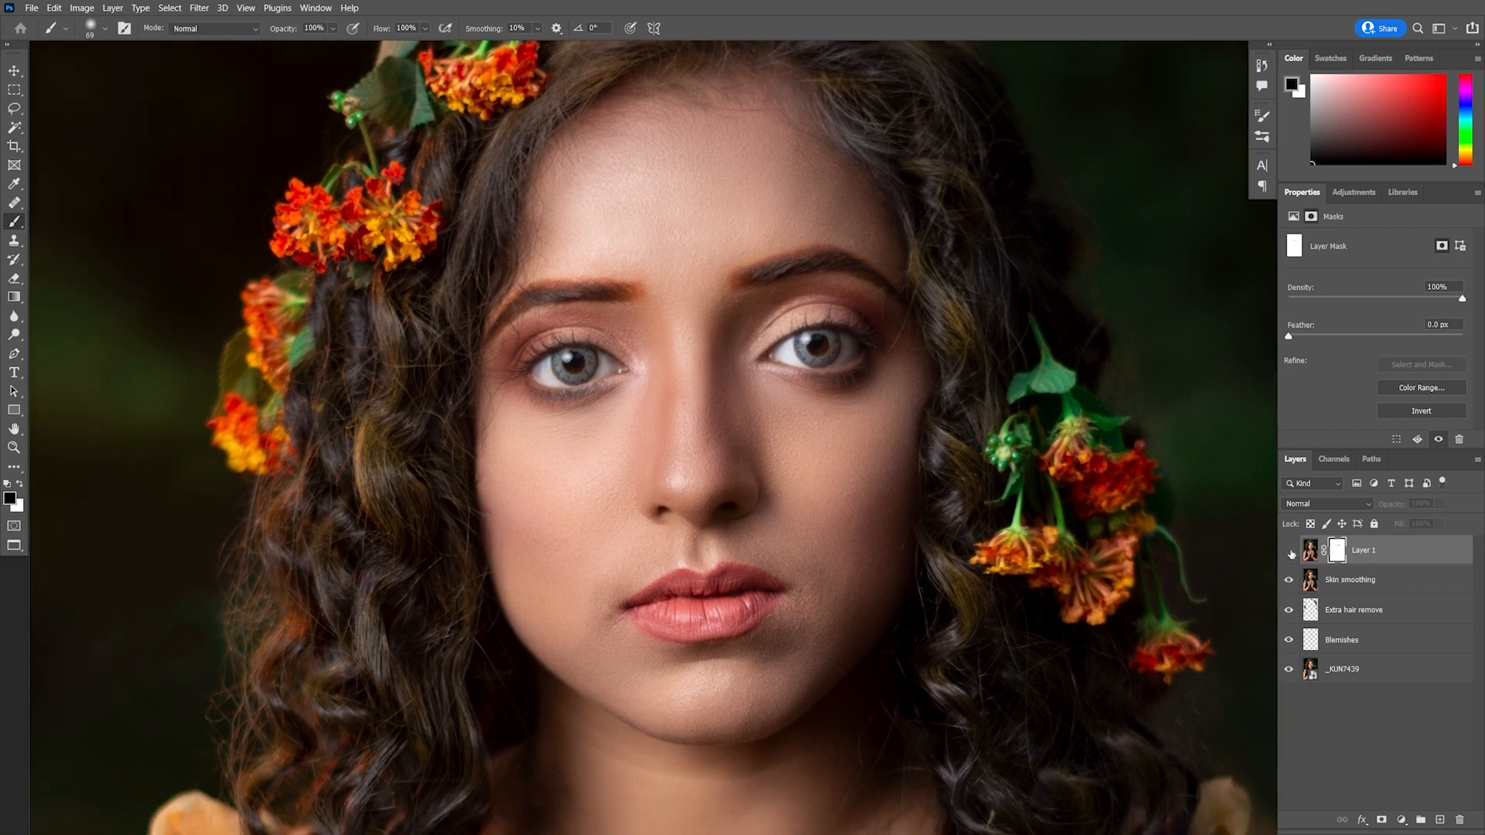
left_click(1289, 550)
left_click(1289, 550)
left_click(1289, 550)
scroll(851, 654, "down", 1)
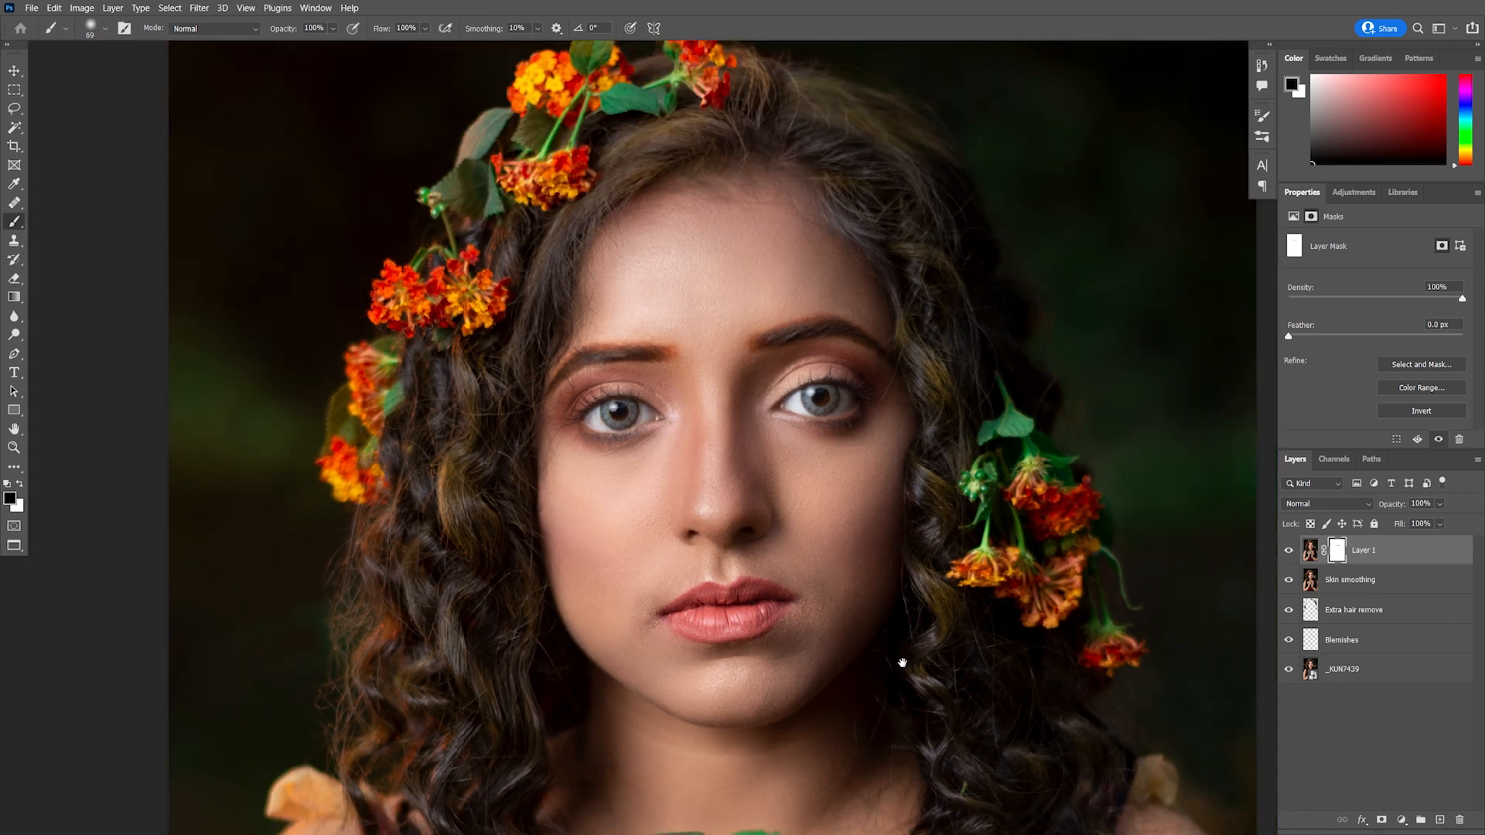
scroll(875, 611, "down", 1)
scroll(865, 603, "down", 1)
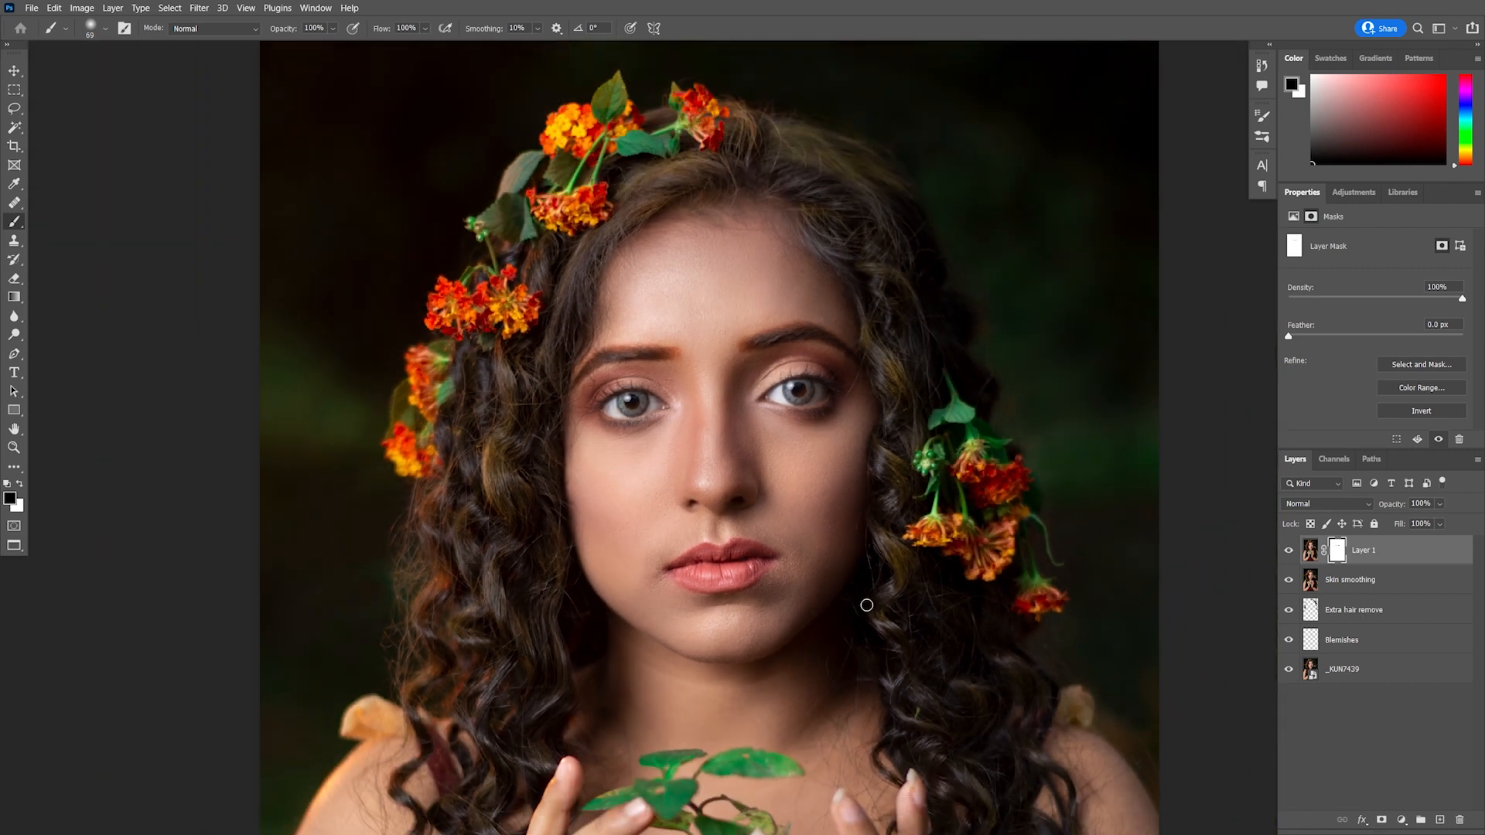
scroll(866, 605, "down", 1)
scroll(879, 585, "down", 1)
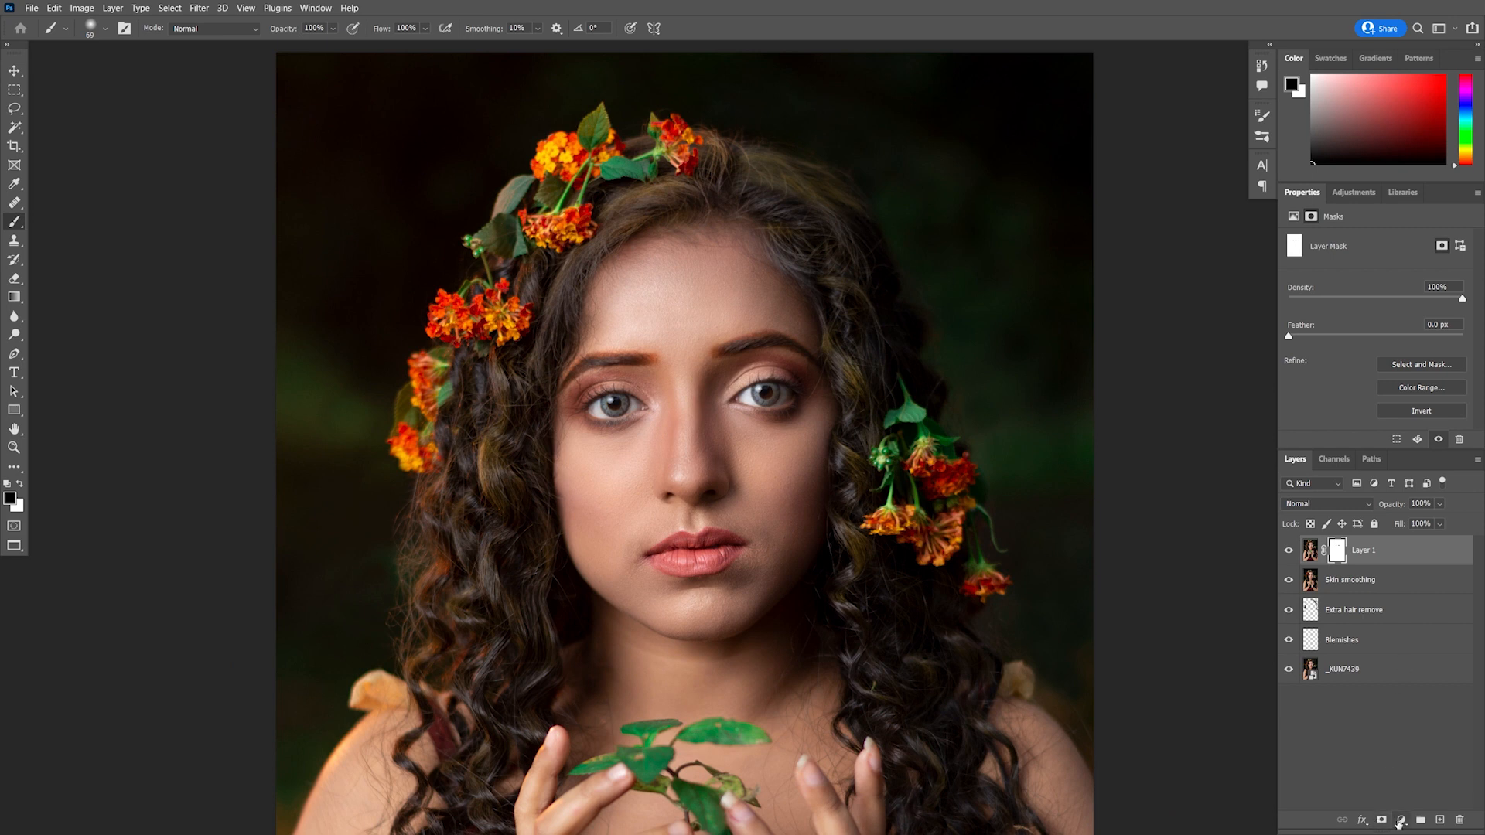
Add a Curves adjustment layer that lifts the midtones and name it Dodge nose
left_click(1401, 820)
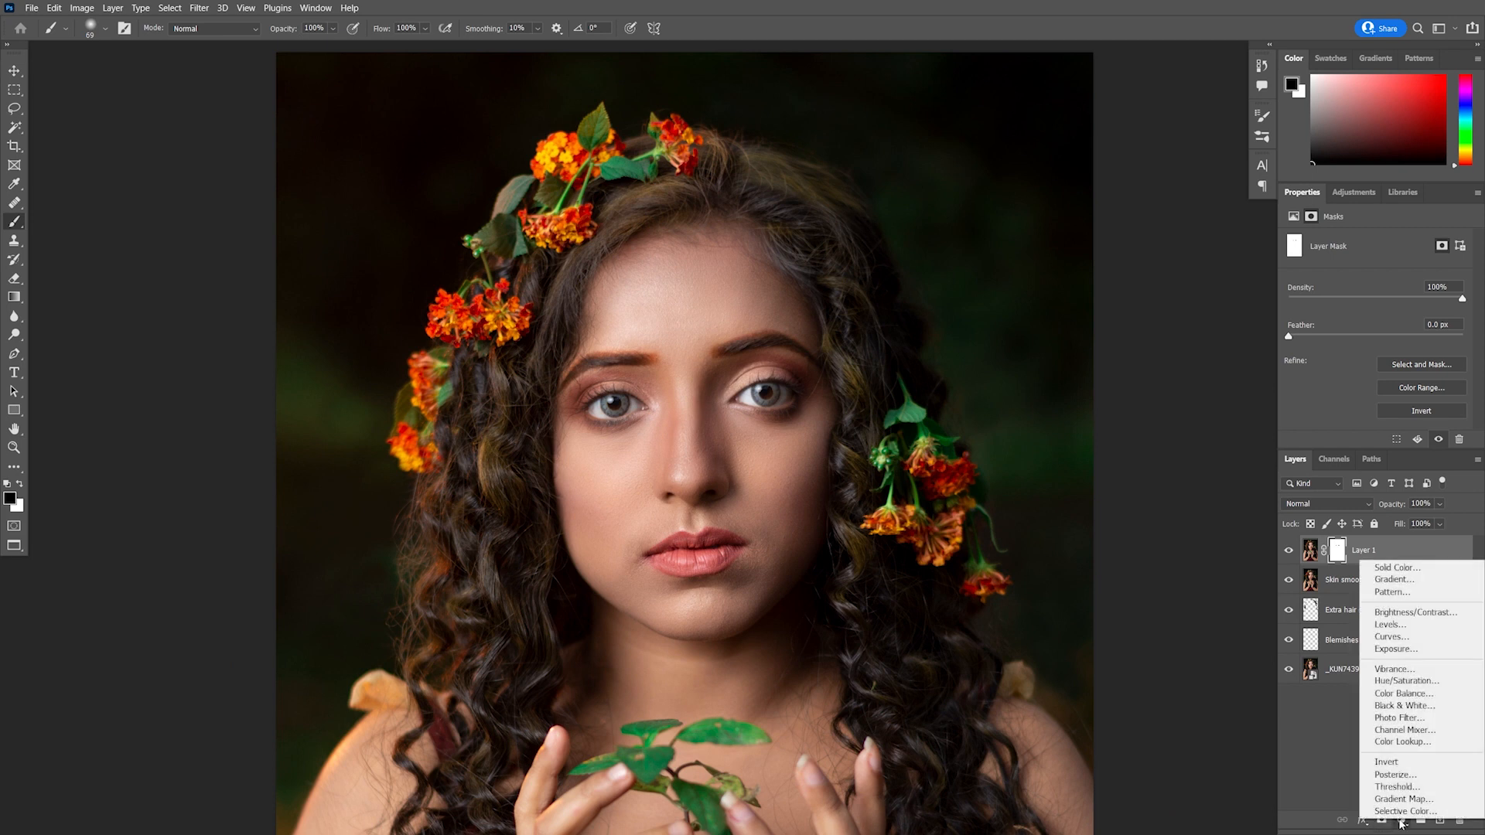
left_click(1412, 638)
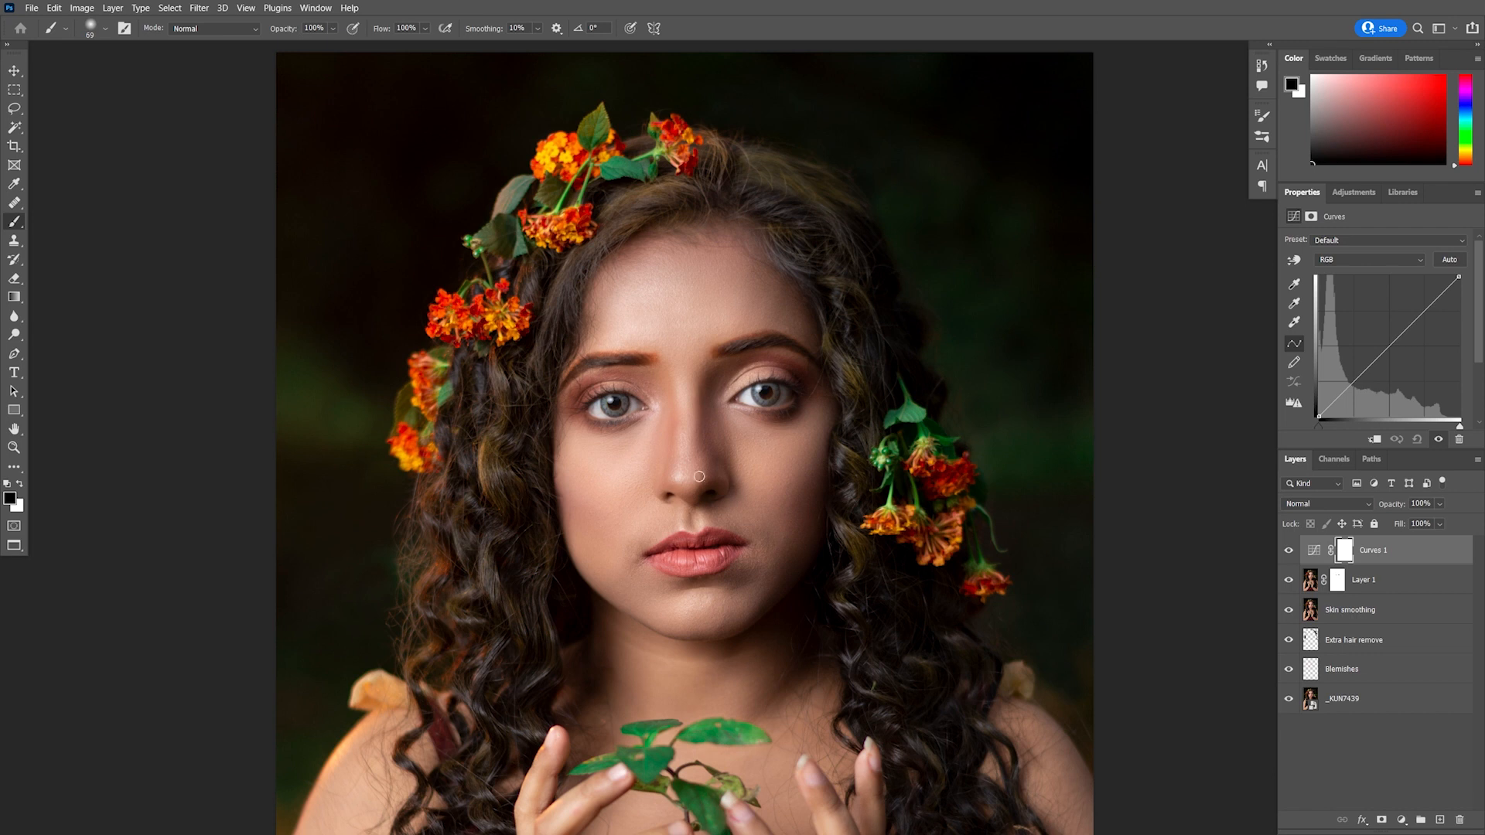
left_click_drag(1391, 349, 1381, 331)
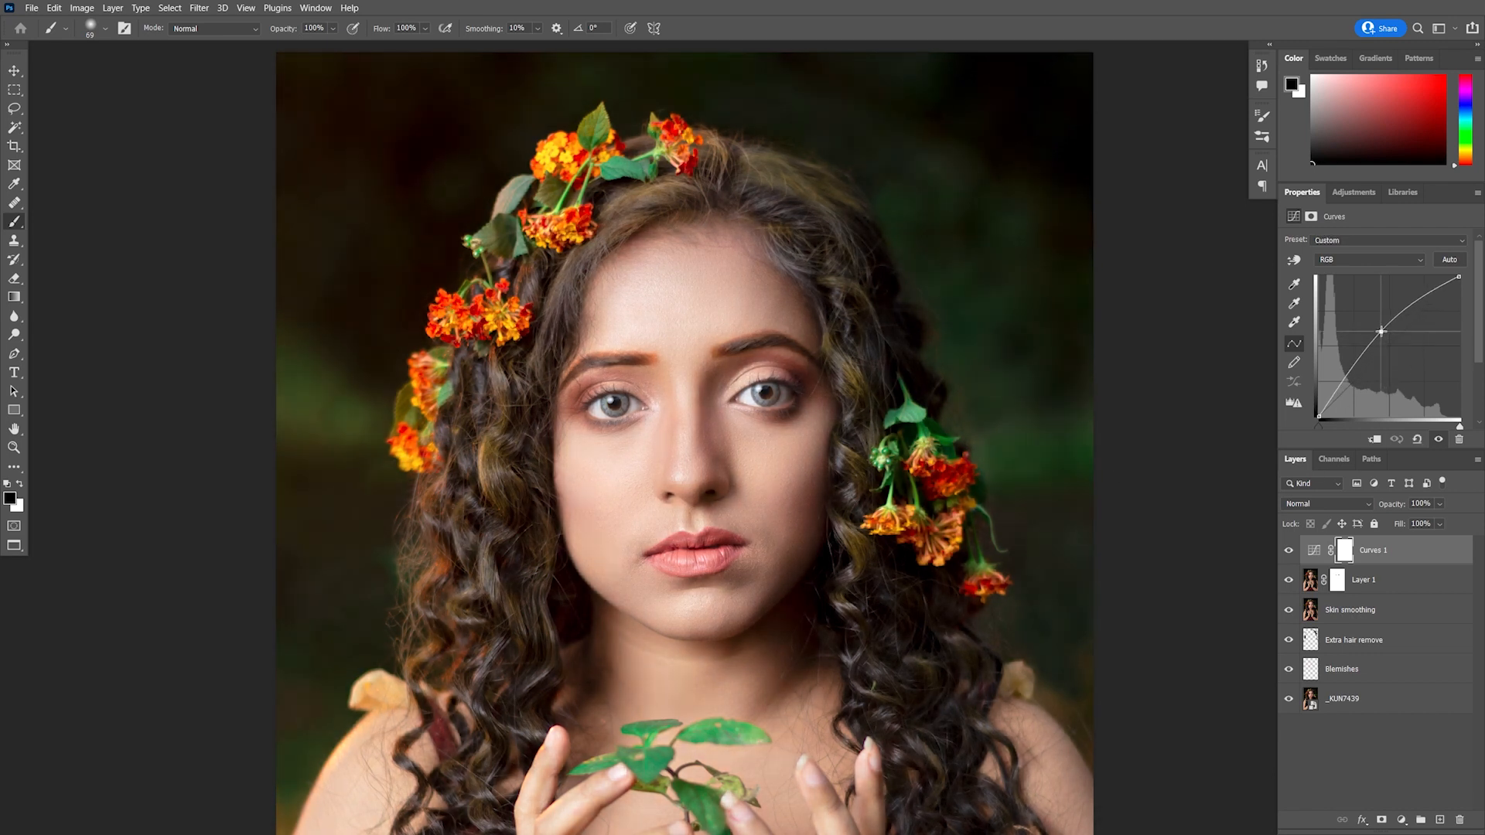
double_click(1384, 551)
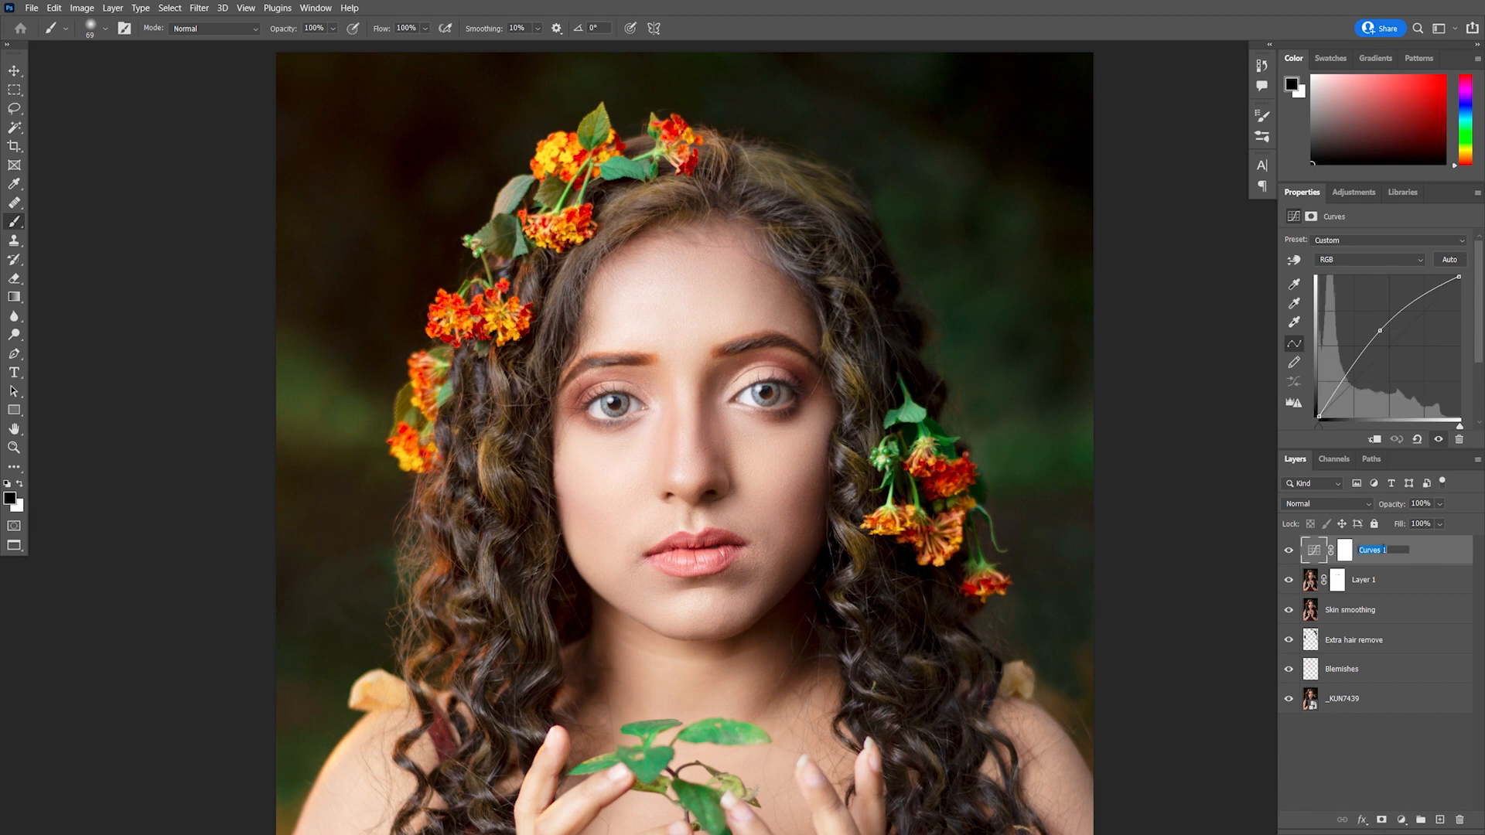
type("F")
key("Return")
Invert the Dodge nose mask and paint white at 5% flow along the nose bridge
left_click(1349, 554)
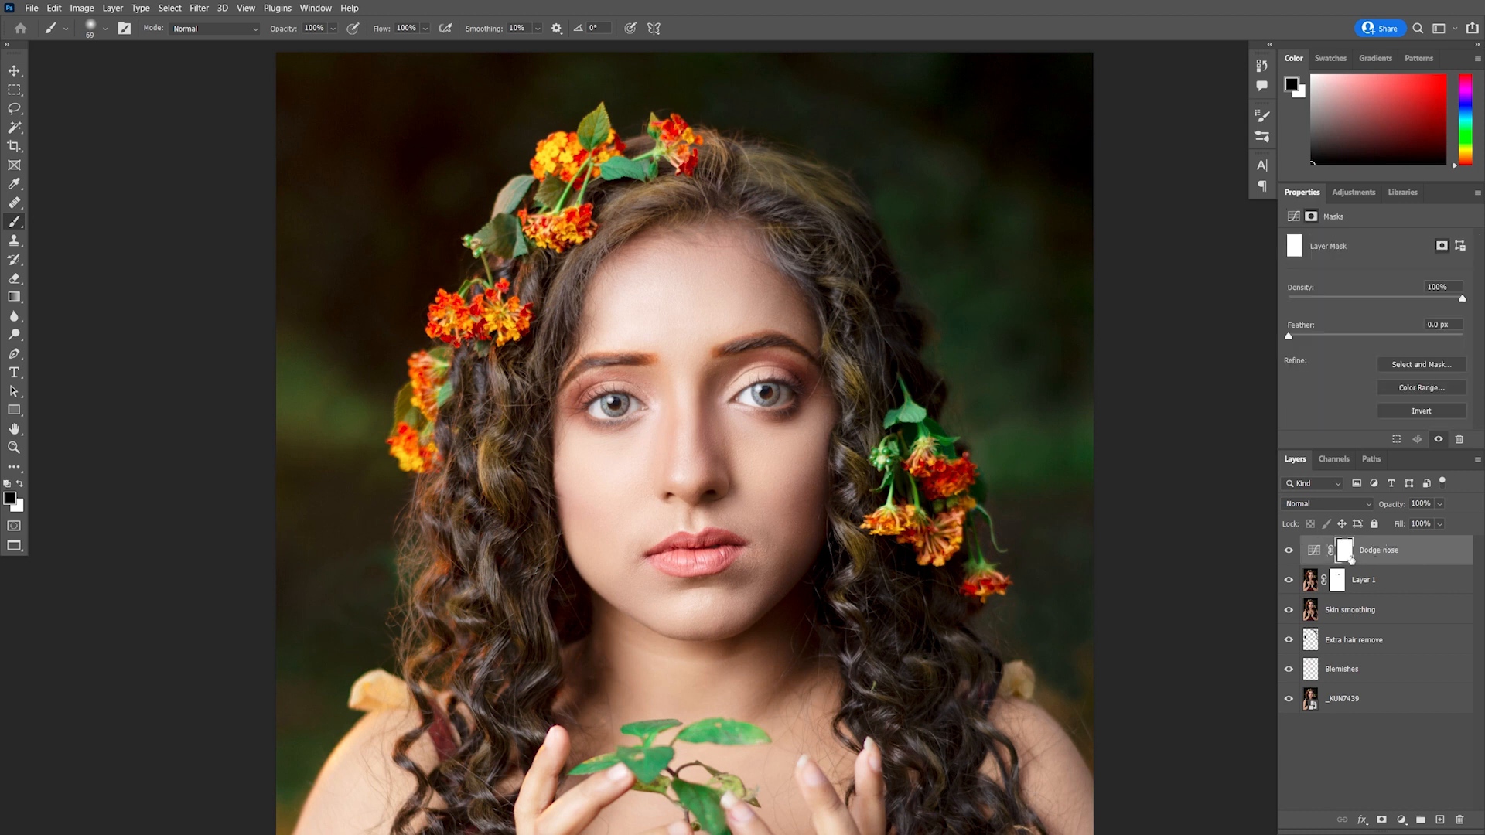
key("ctrl+i")
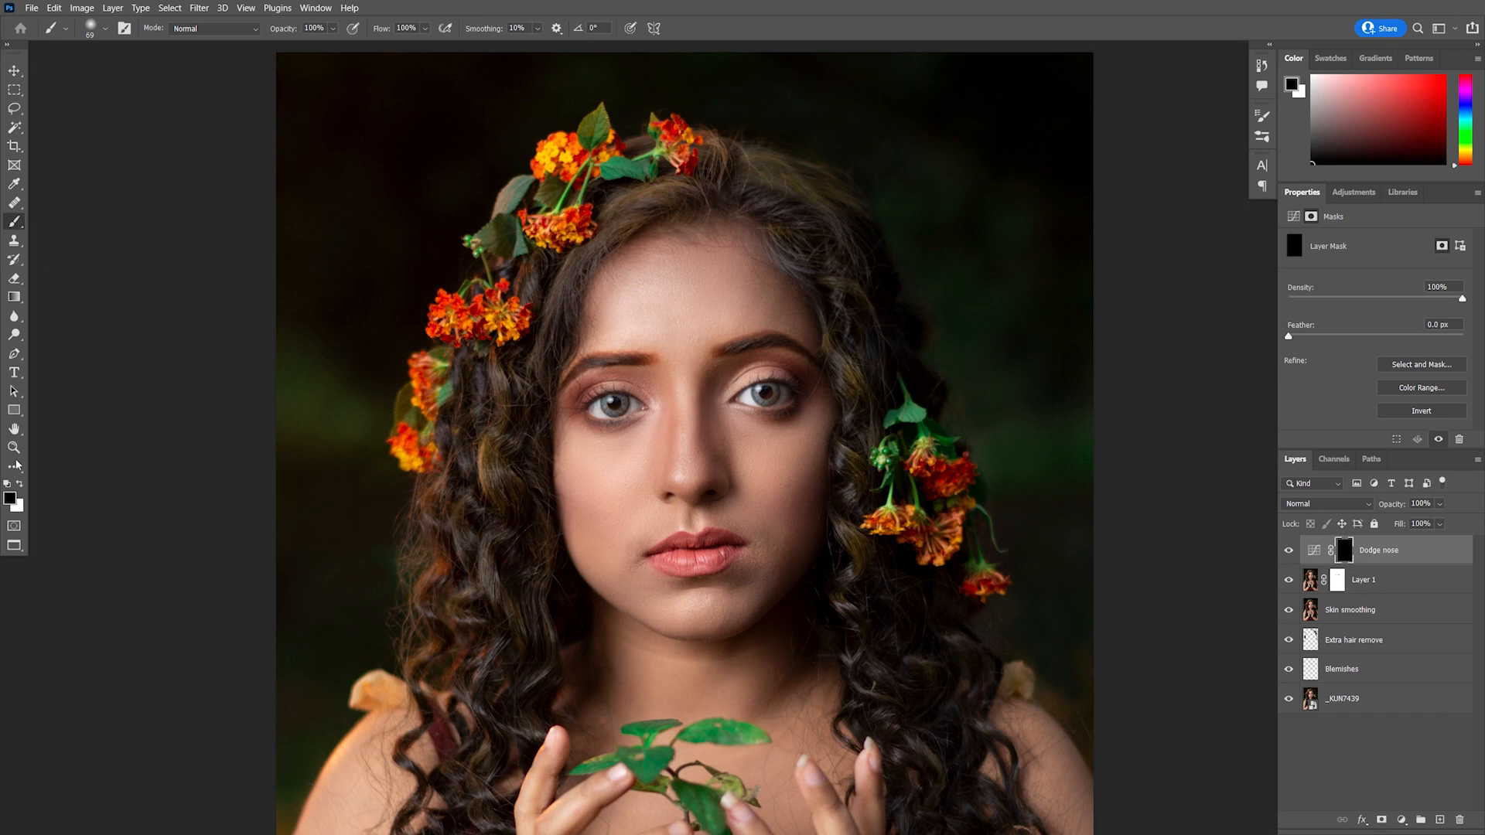
left_click(20, 487)
type("5")
key("Return")
scroll(691, 421, "up", 2)
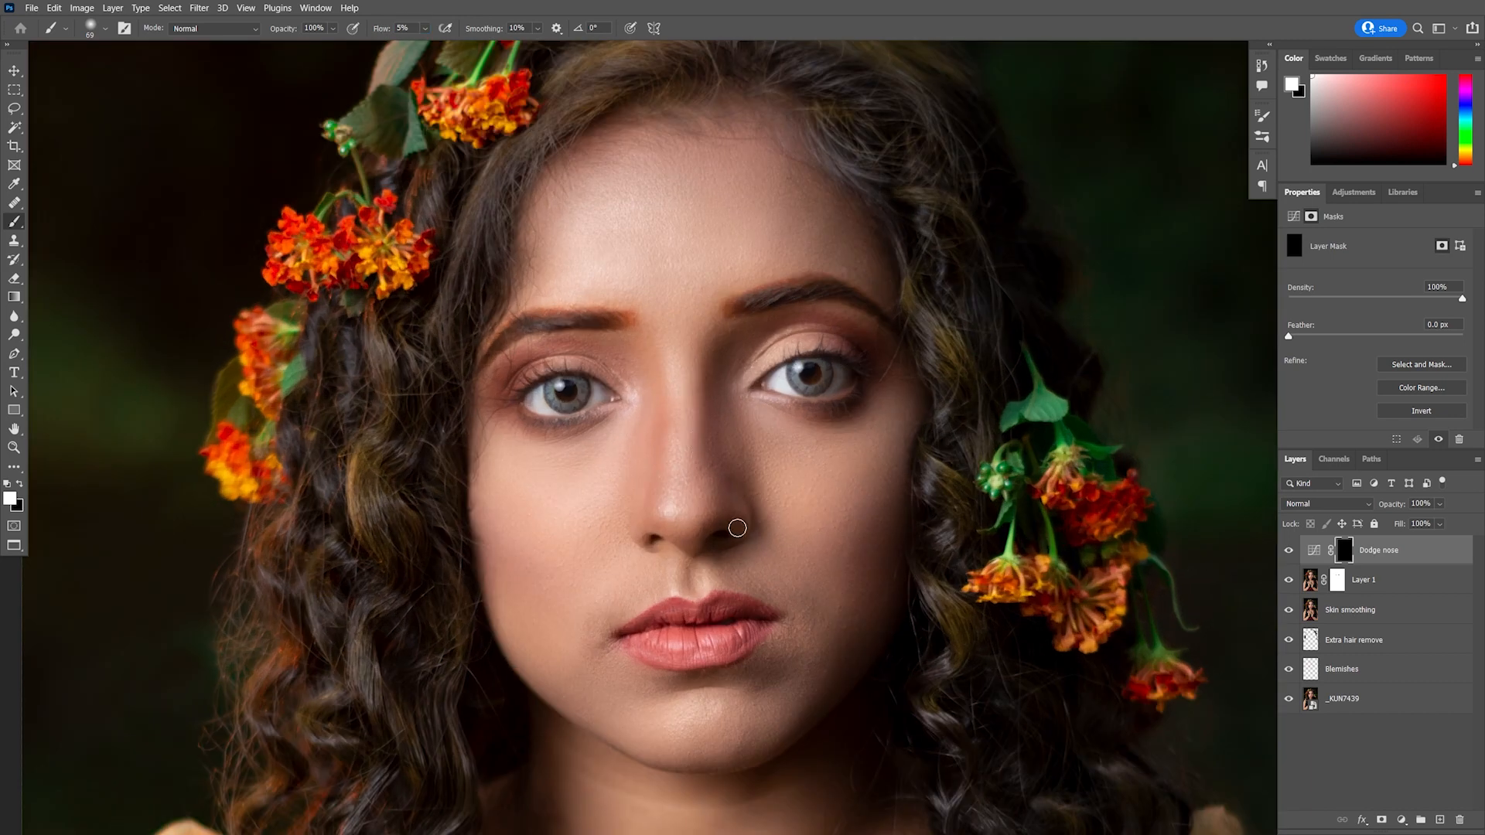
scroll(712, 446, "up", 2)
left_click_drag(712, 452, 722, 460)
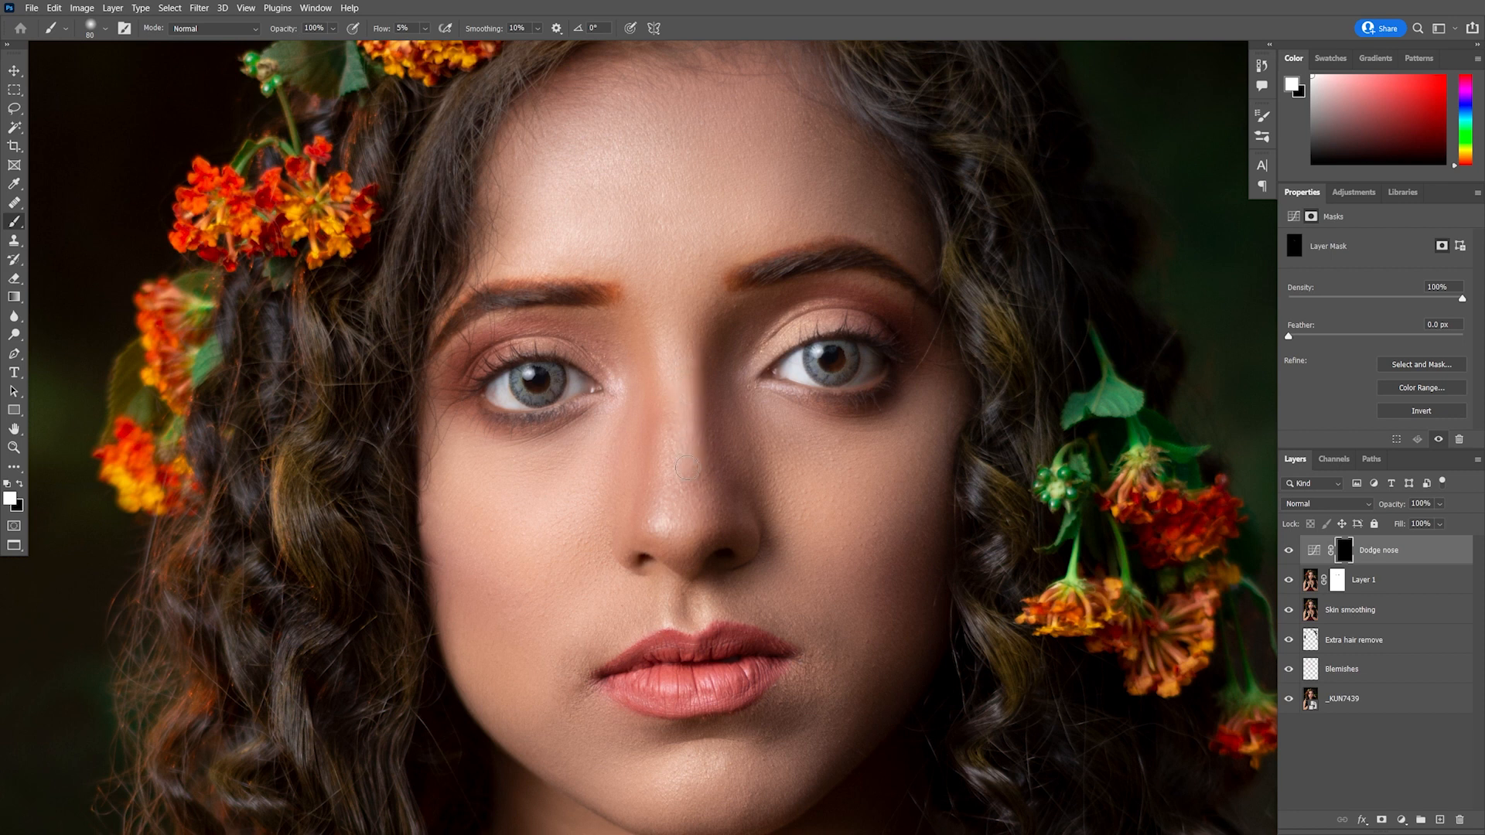
left_click_drag(689, 462, 693, 461)
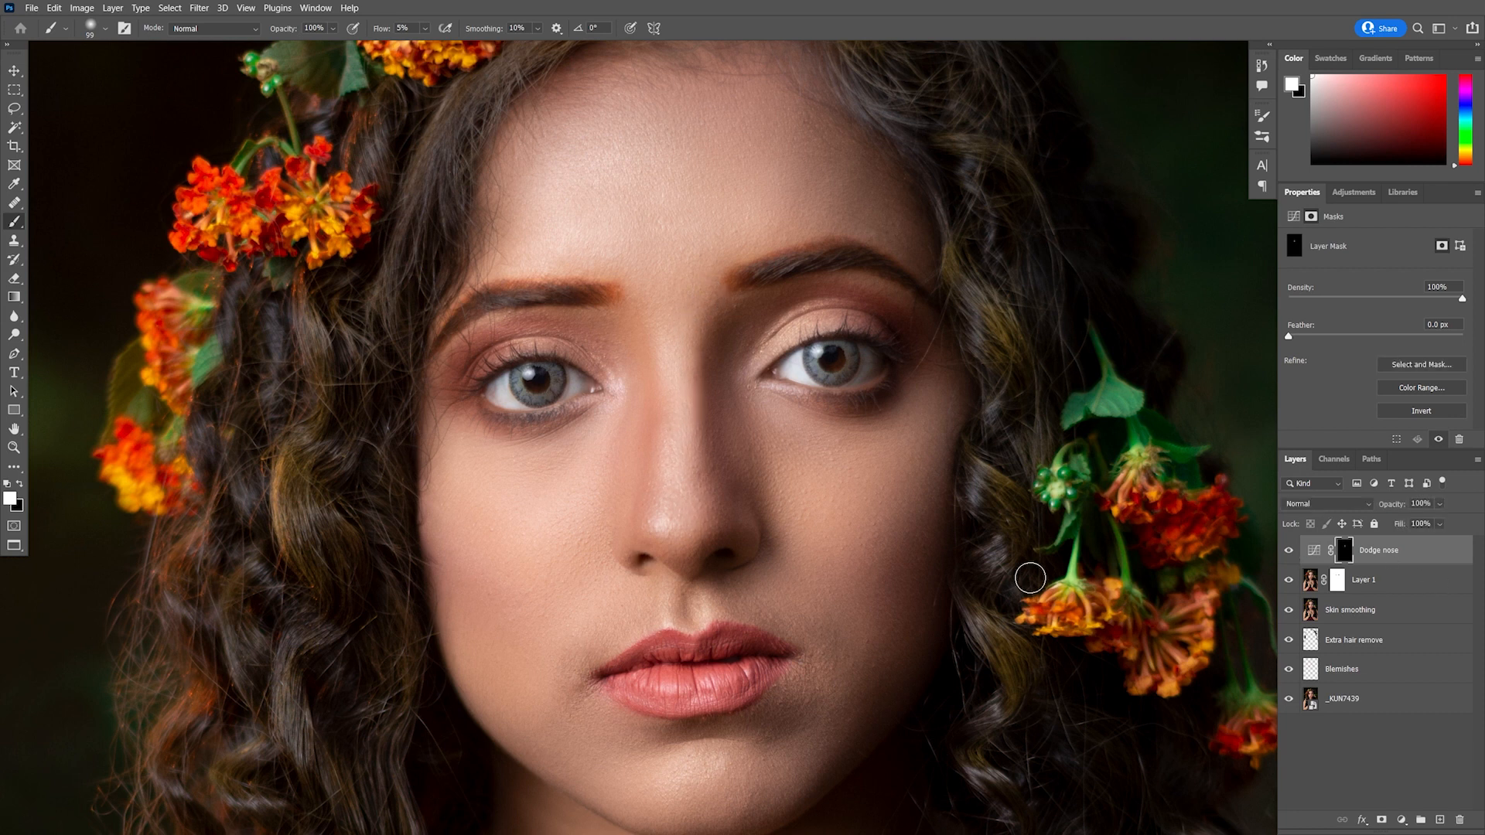
Compare the dodge effect by toggling the Dodge nose layer
scroll(998, 585, "down", 2)
scroll(998, 585, "down", 4)
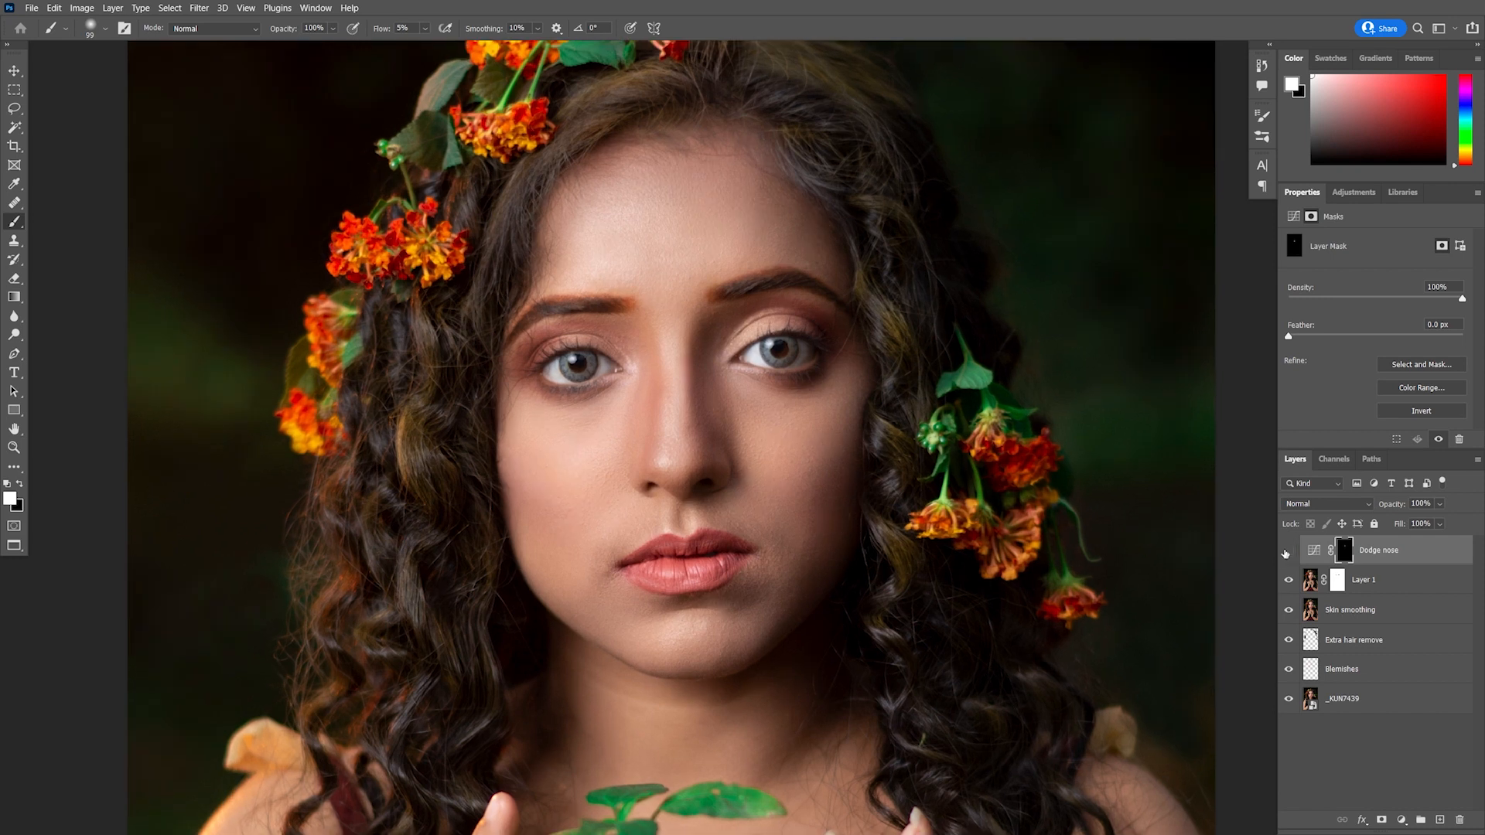
left_click(1288, 551)
left_click(1288, 552)
Raise the Dodge nose curve slightly and paint more brightening along the nose on its mask
left_click(1312, 551)
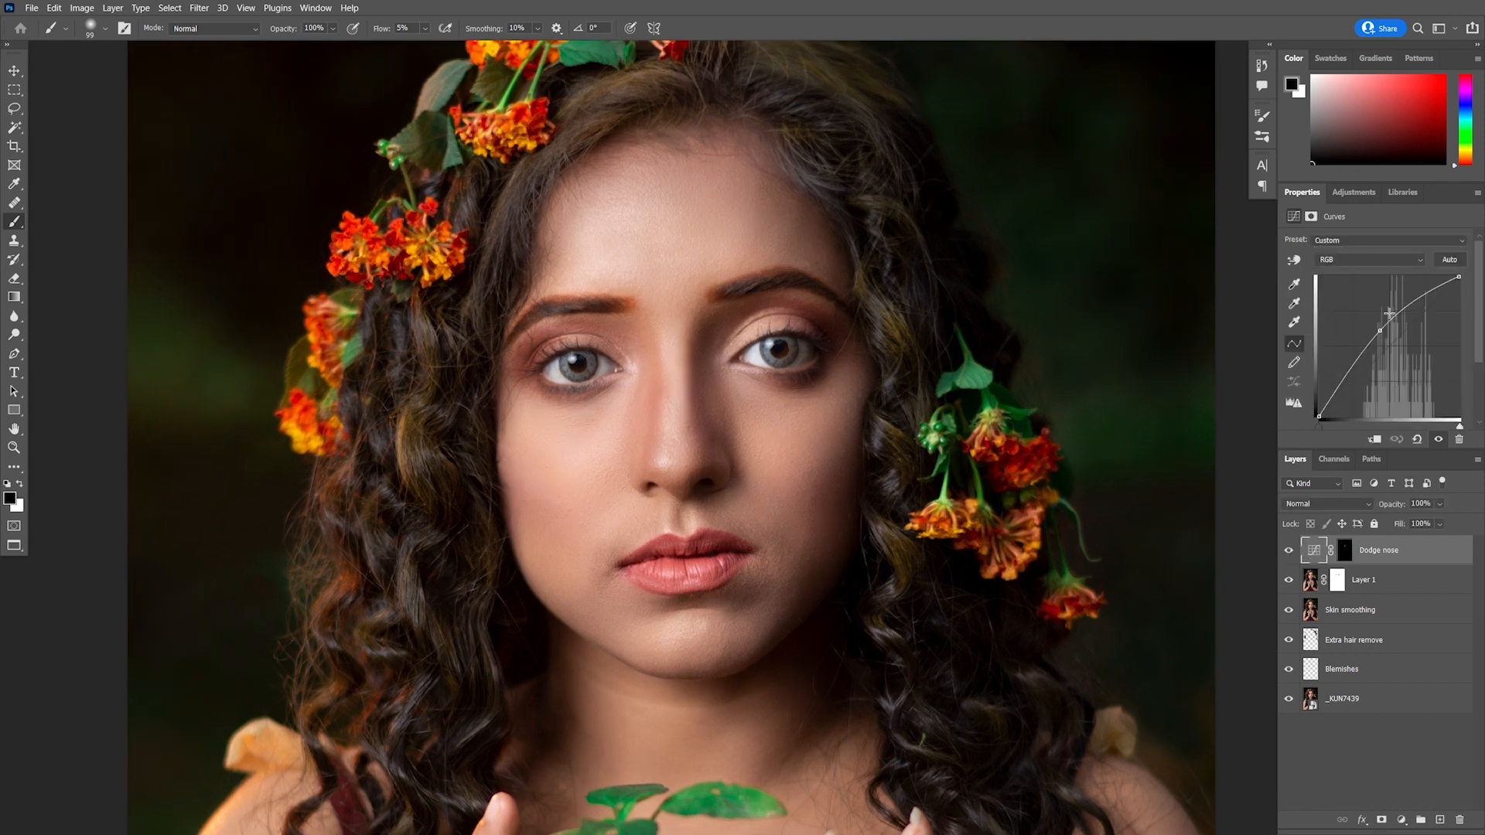
left_click_drag(1380, 330, 1387, 334)
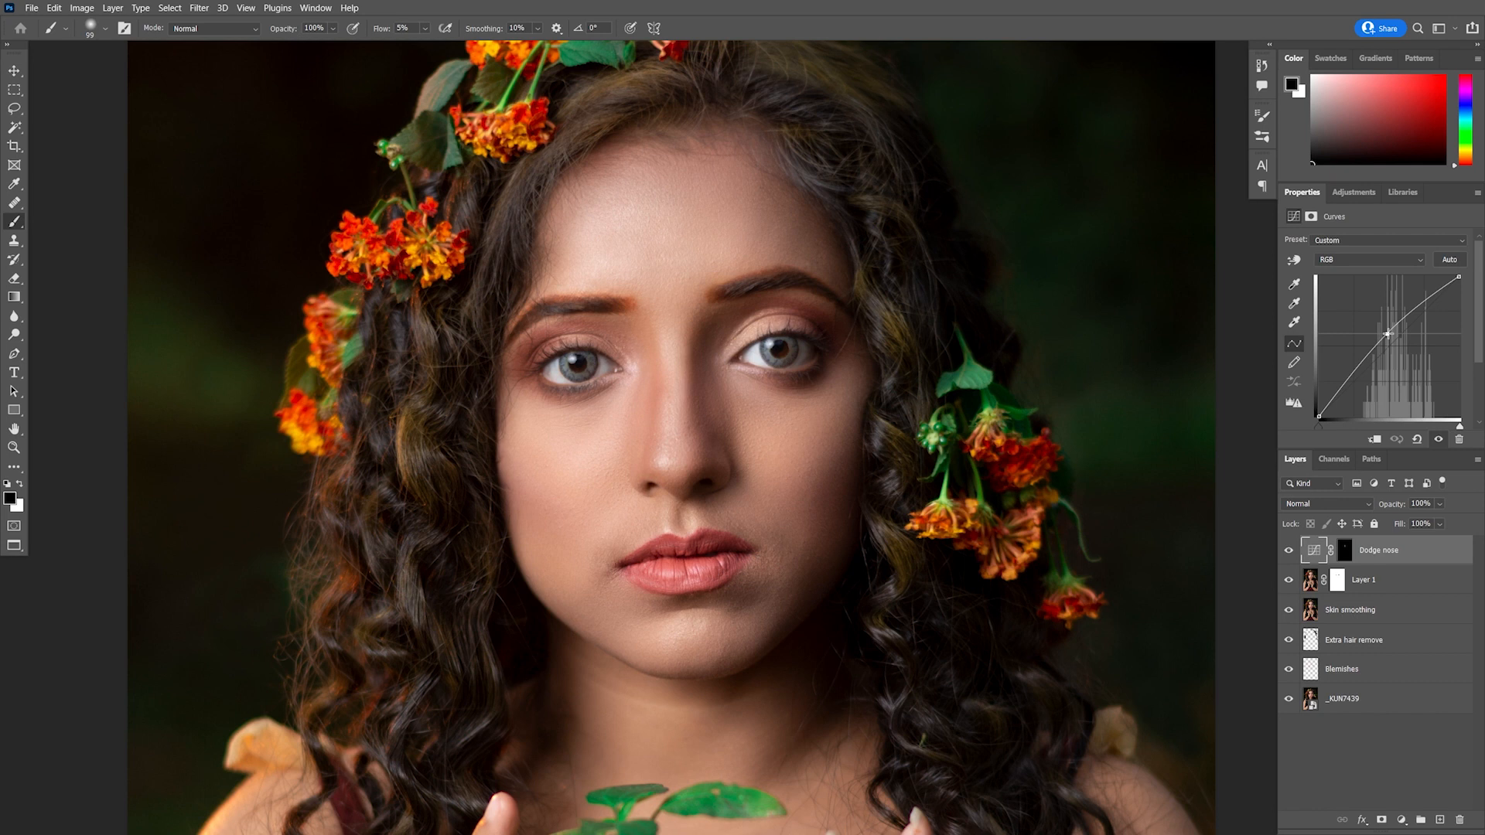
left_click(1344, 551)
key("ctrl+plus")
mouse_move(701, 424)
left_mouse_down()
mouse_move(698, 373)
mouse_move(709, 464)
mouse_move(707, 357)
mouse_move(714, 476)
left_mouse_up()
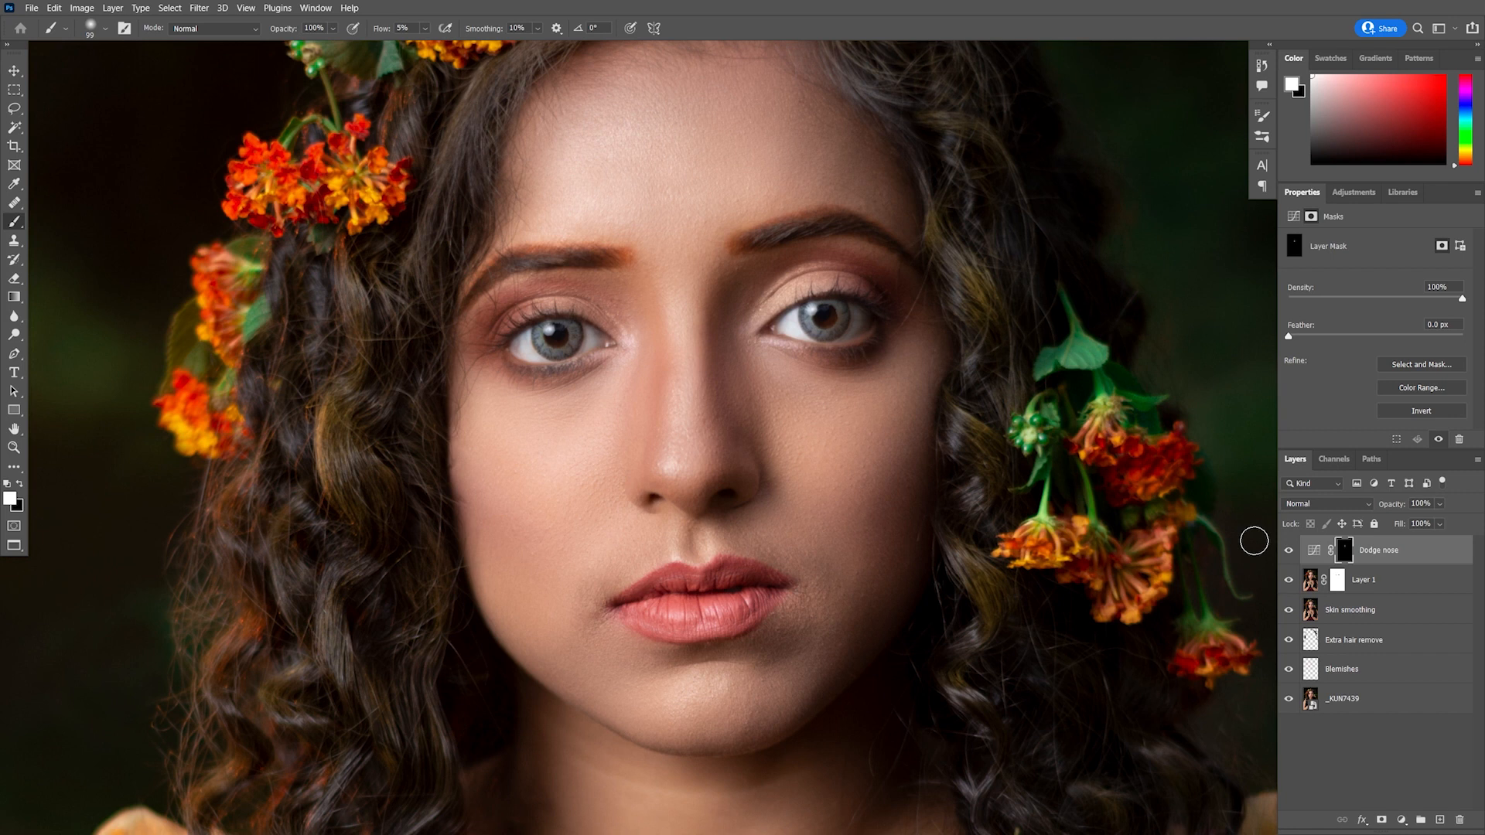
Compare the dodged nose by toggling the Dodge nose layer at different zoom levels
left_click(1288, 551)
left_click(1288, 552)
scroll(886, 585, "down", 5)
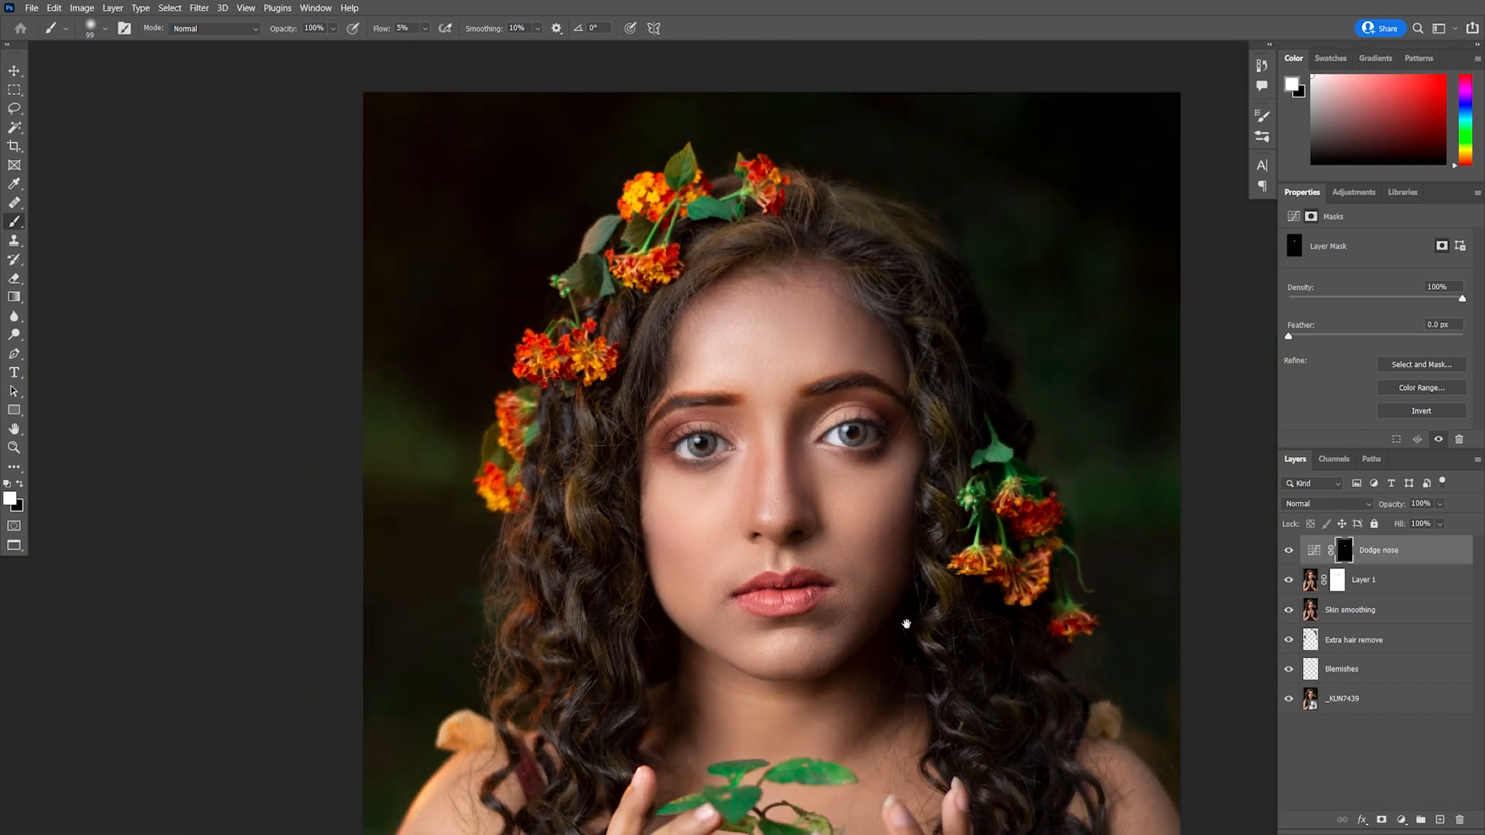
left_click_drag(897, 607, 830, 582)
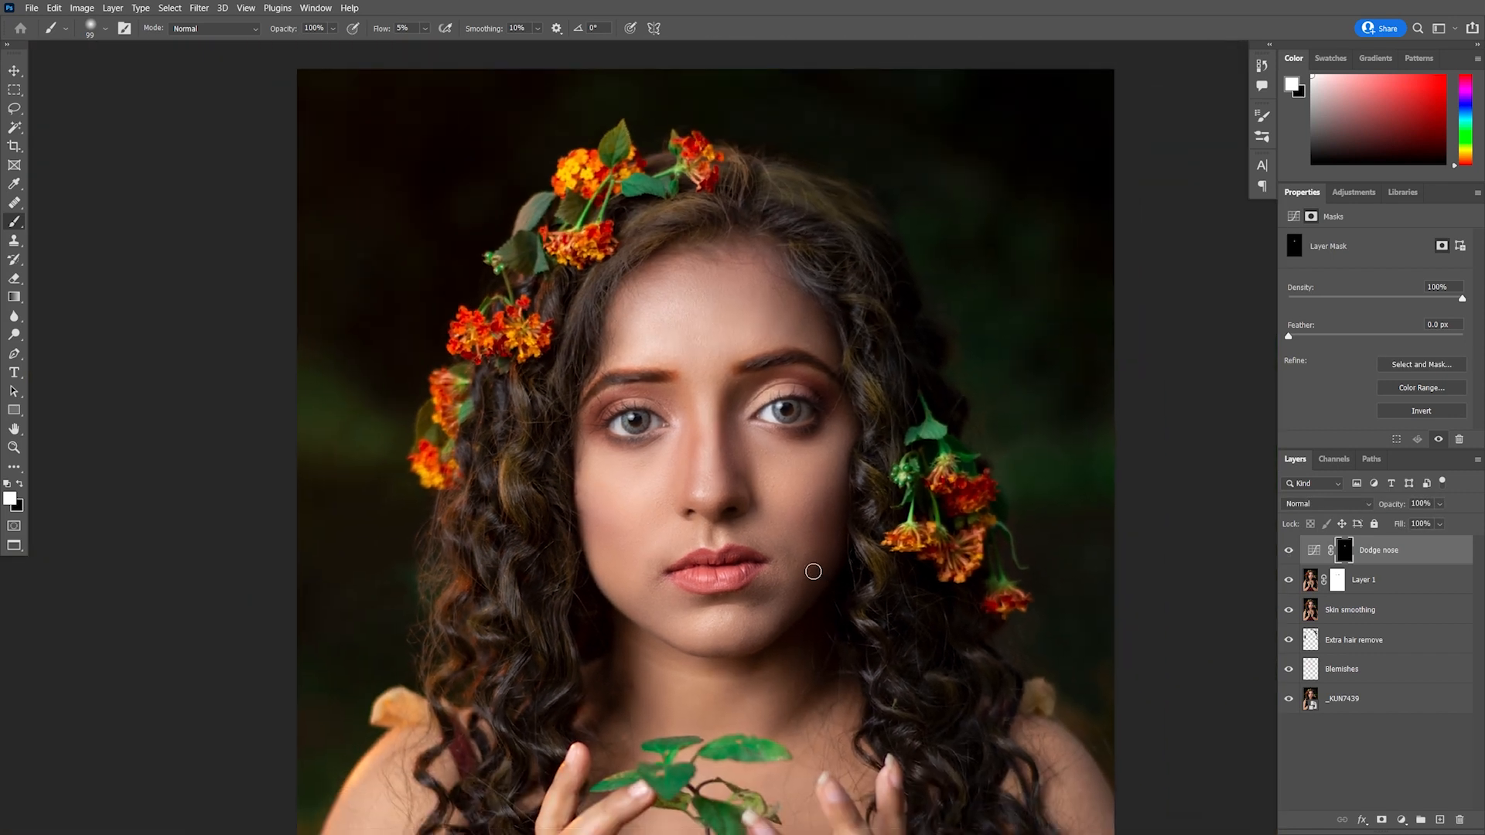
scroll(813, 573, "down", 3)
left_click(1289, 551)
left_click(1289, 551)
scroll(786, 539, "up", 3)
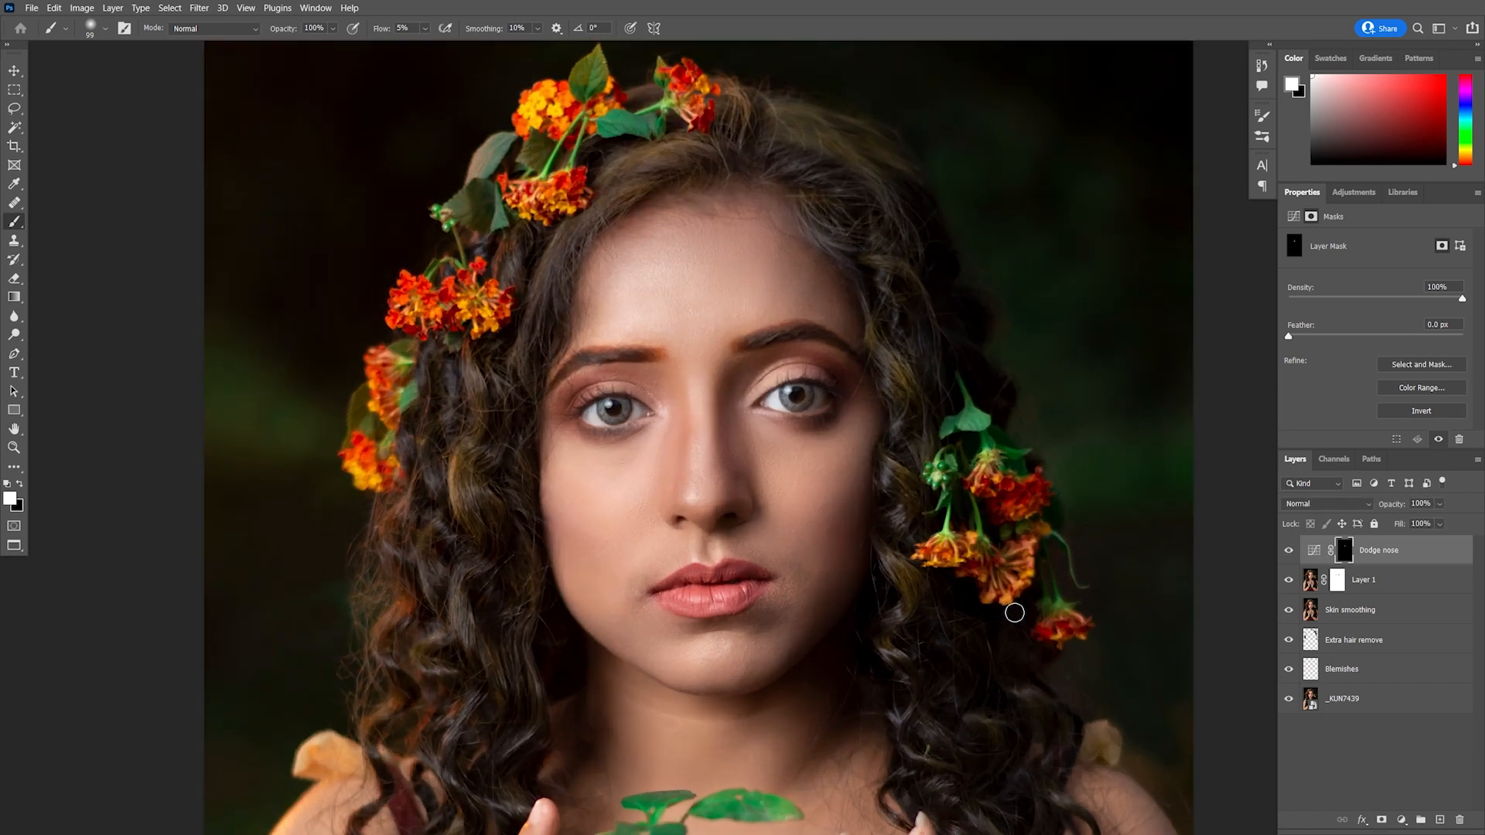
Stamp all visible layers into a new merged layer and convert it for smart filters
key("ctrl+shift+alt+e")
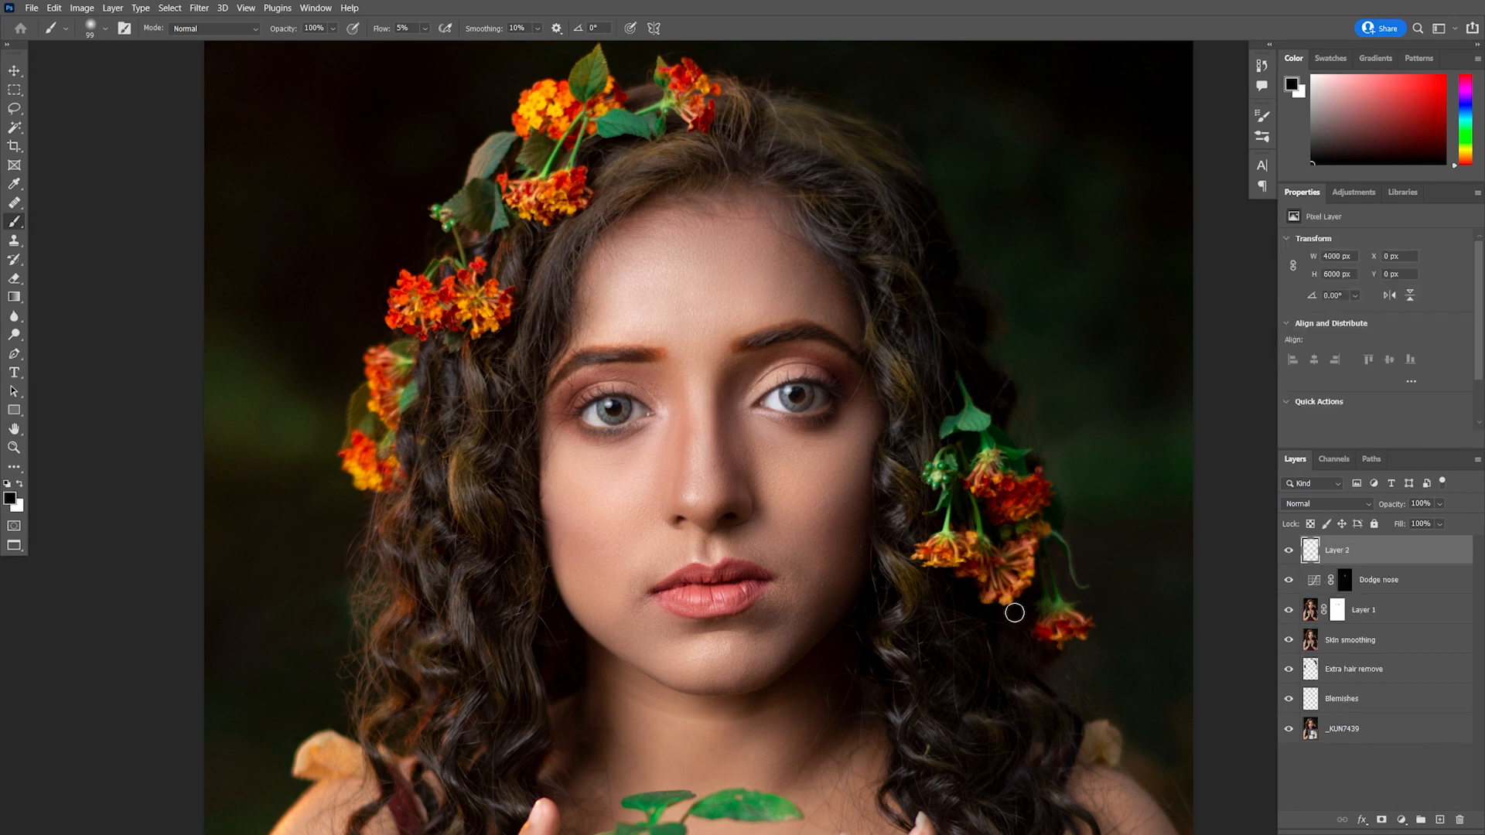
left_click(198, 9)
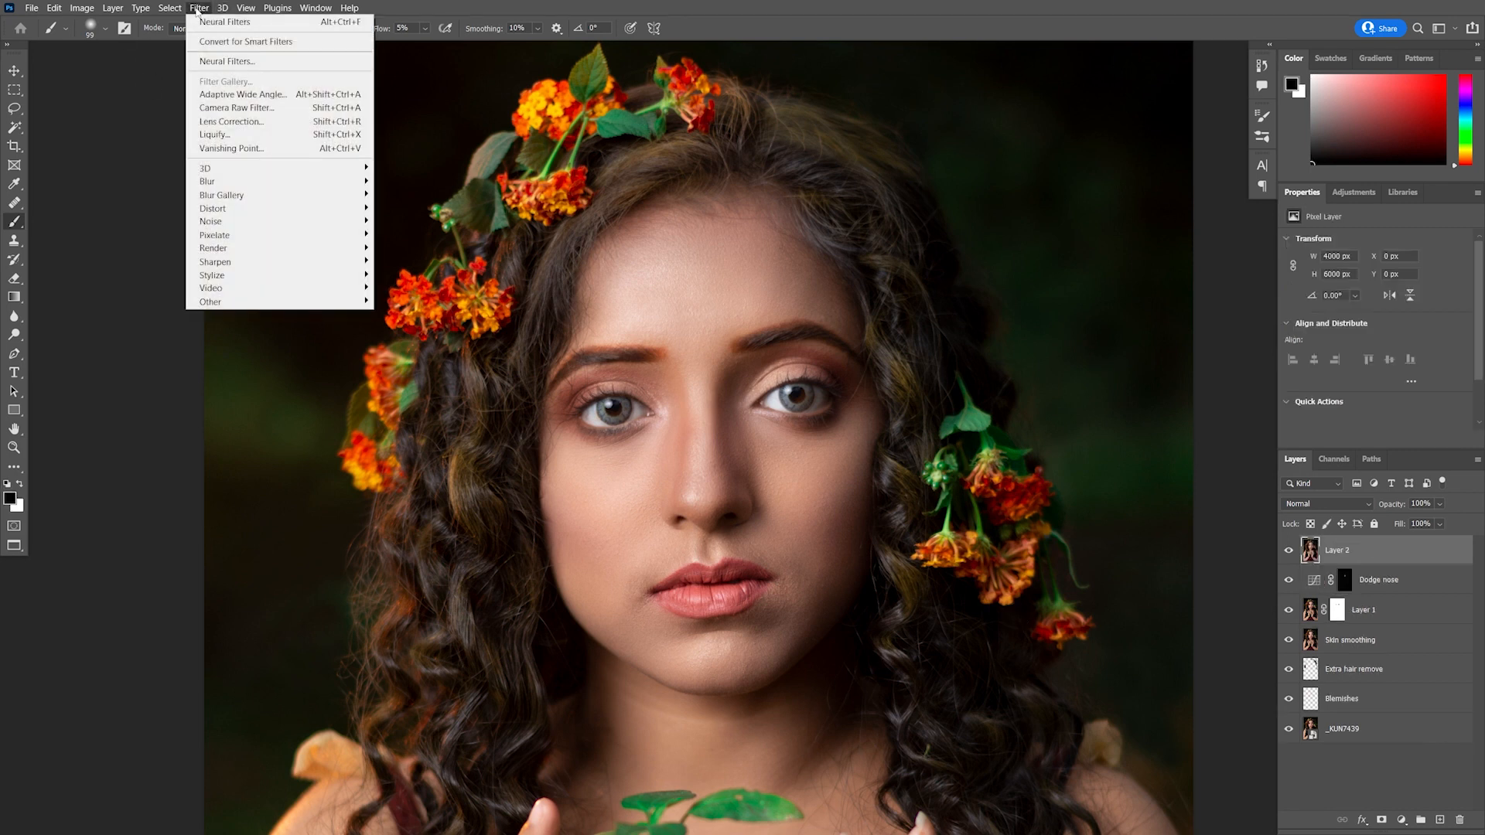
left_click(237, 42)
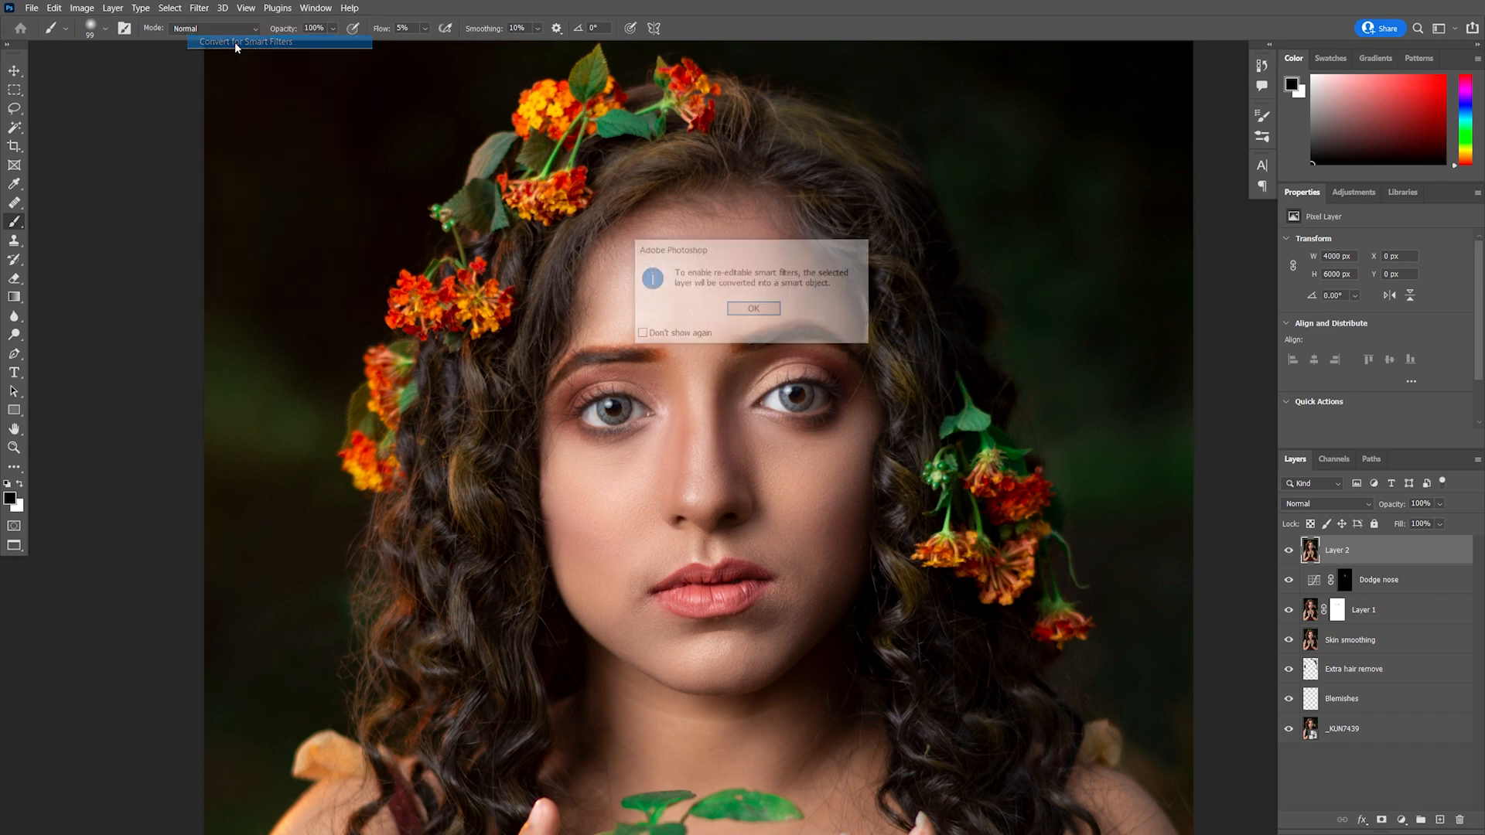
left_click(749, 309)
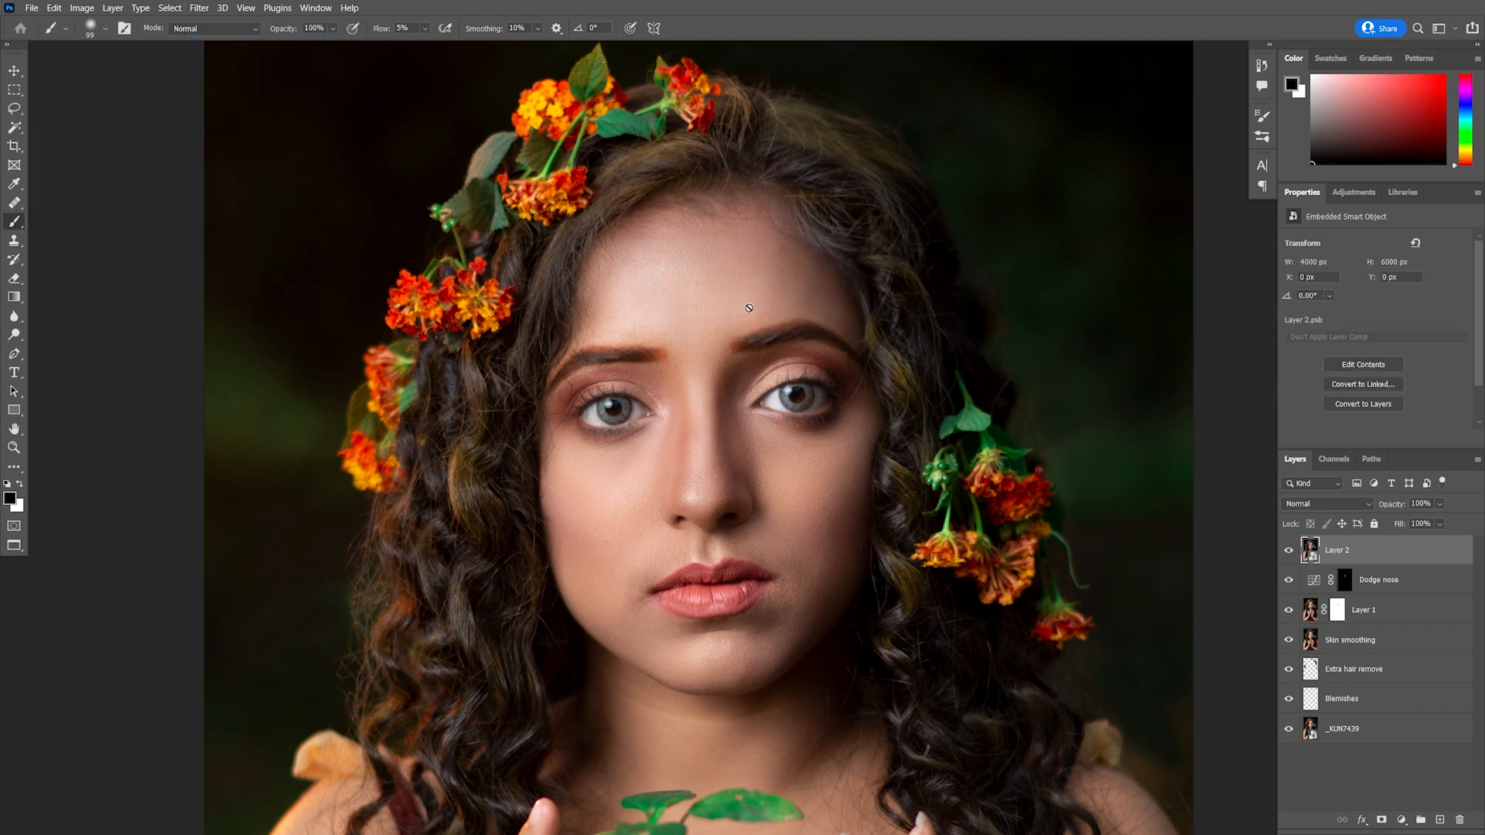
Rename the stamped smart object layer and open the Liquify filter on it
double_click(1347, 552)
type("Liquify")
key("Return")
left_click(199, 8)
left_click(224, 135)
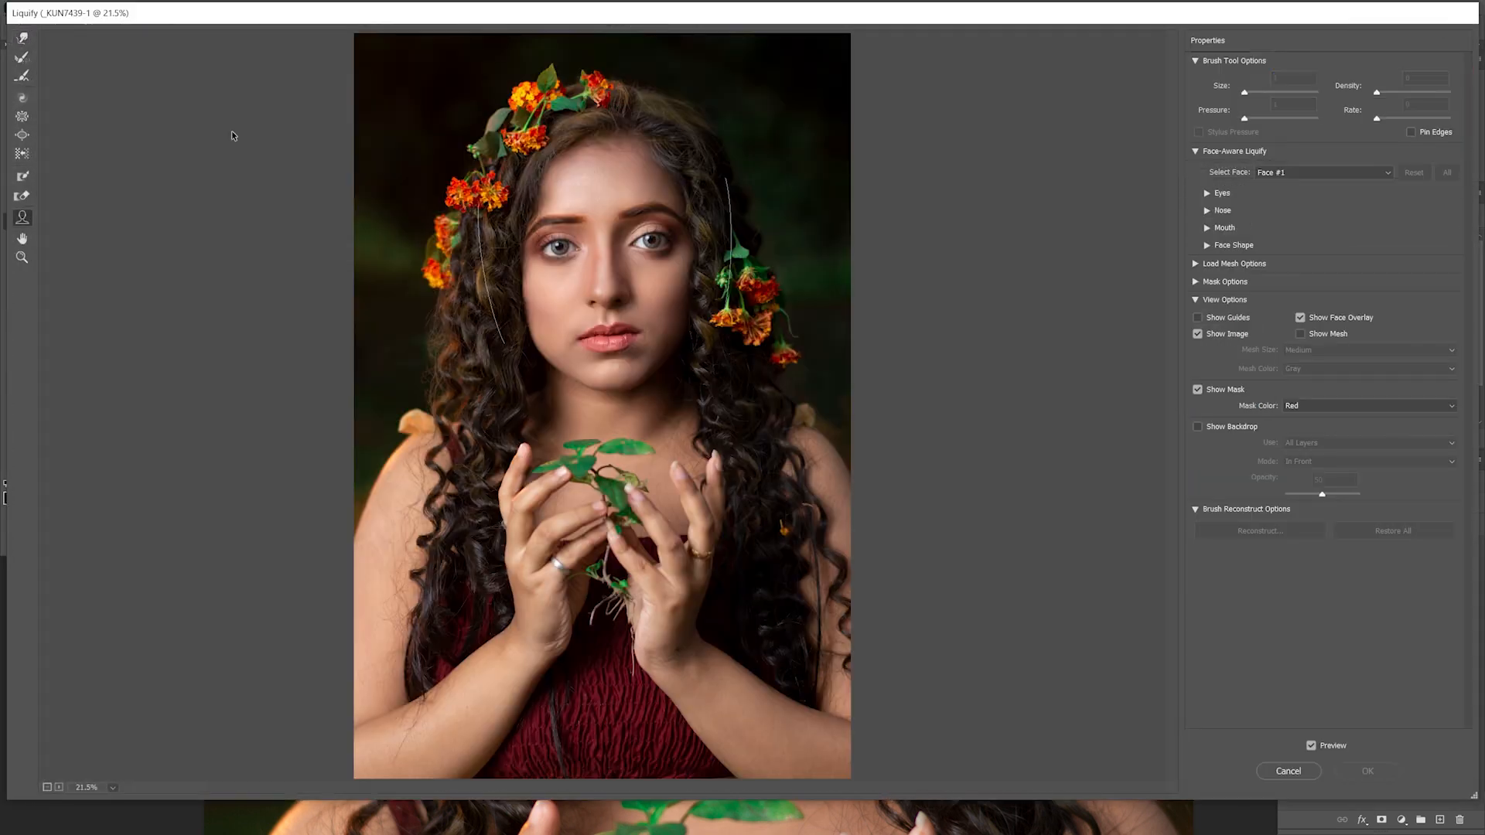
Set the Face-Aware Liquify Nose Width to -11
mouse_move(630, 226)
scroll(633, 226, "up", 5)
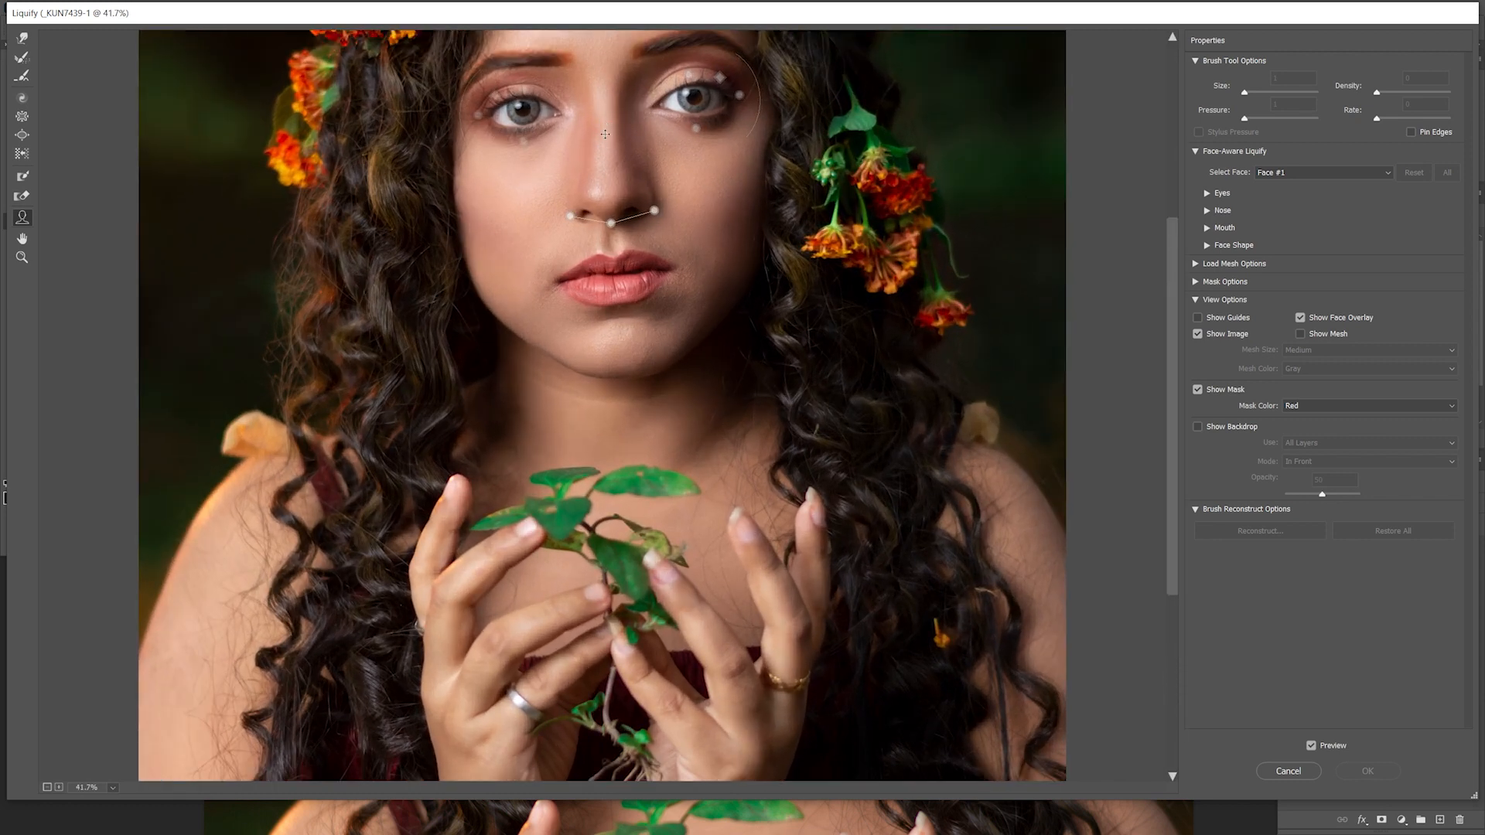
scroll(605, 134, "up", 1)
left_click_drag(605, 135, 605, 363)
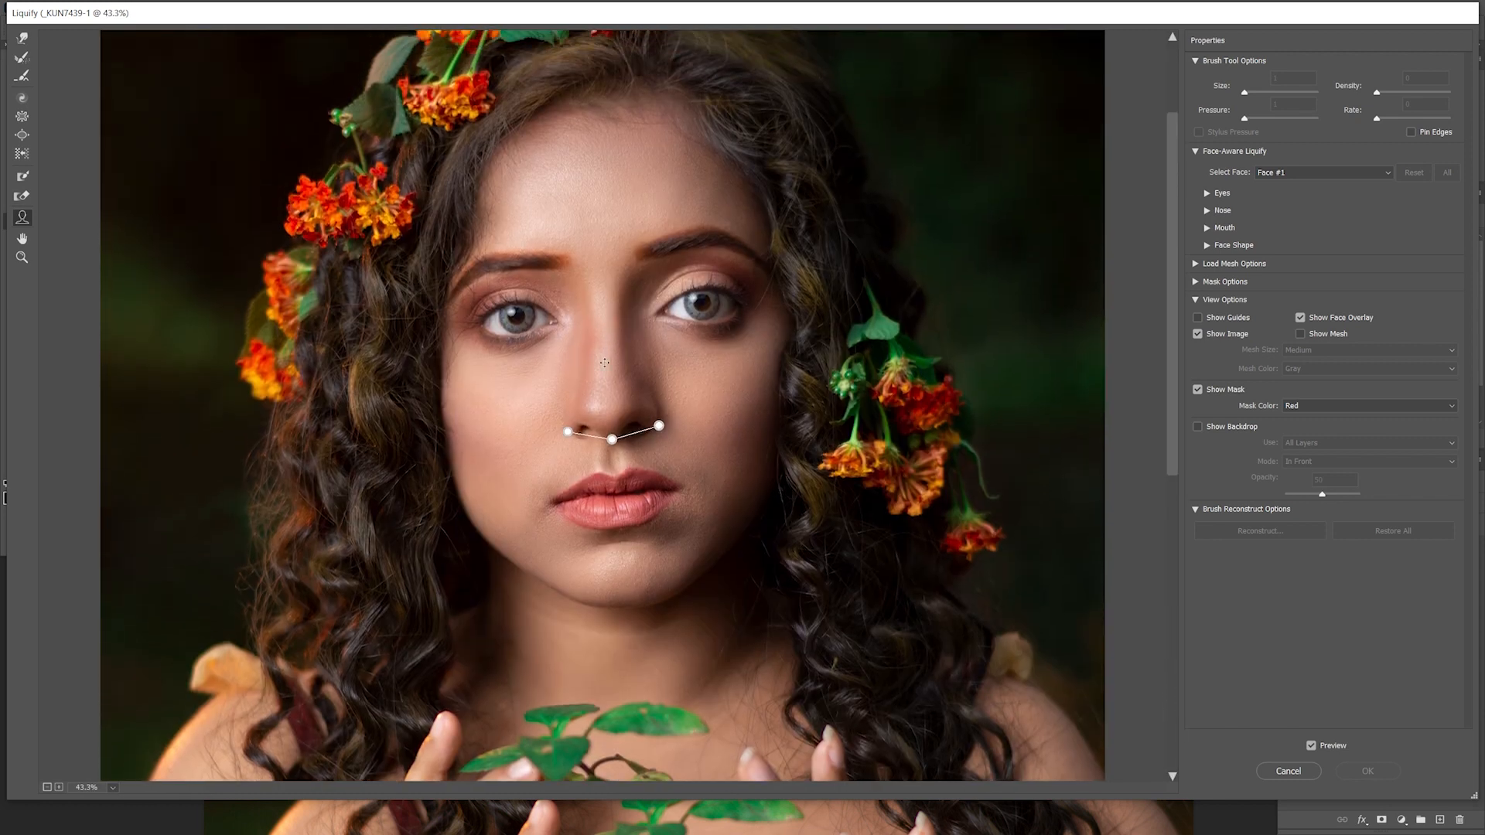
scroll(605, 363, "up", 2)
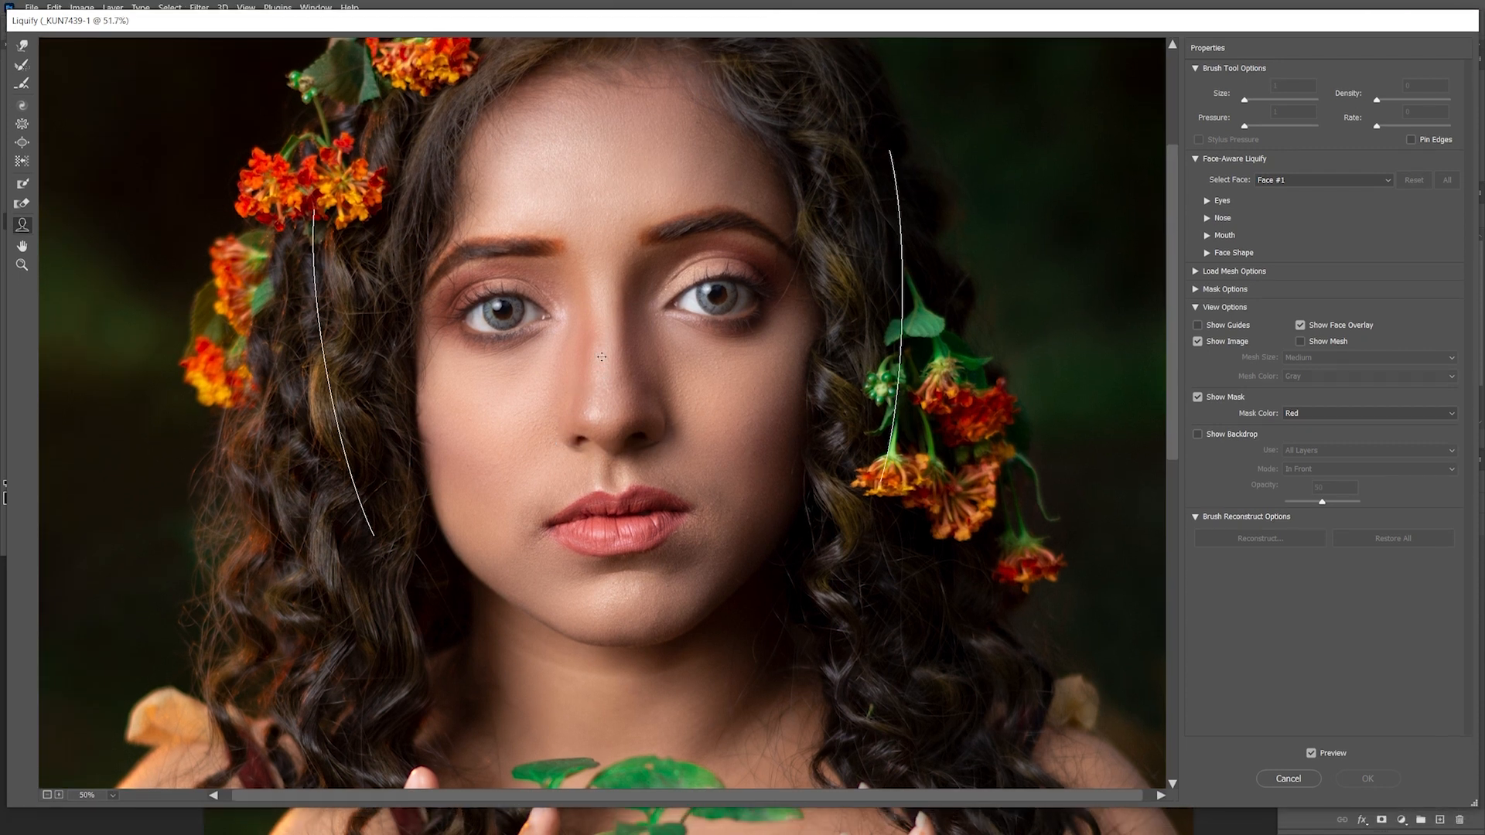
scroll(601, 356, "up", 1)
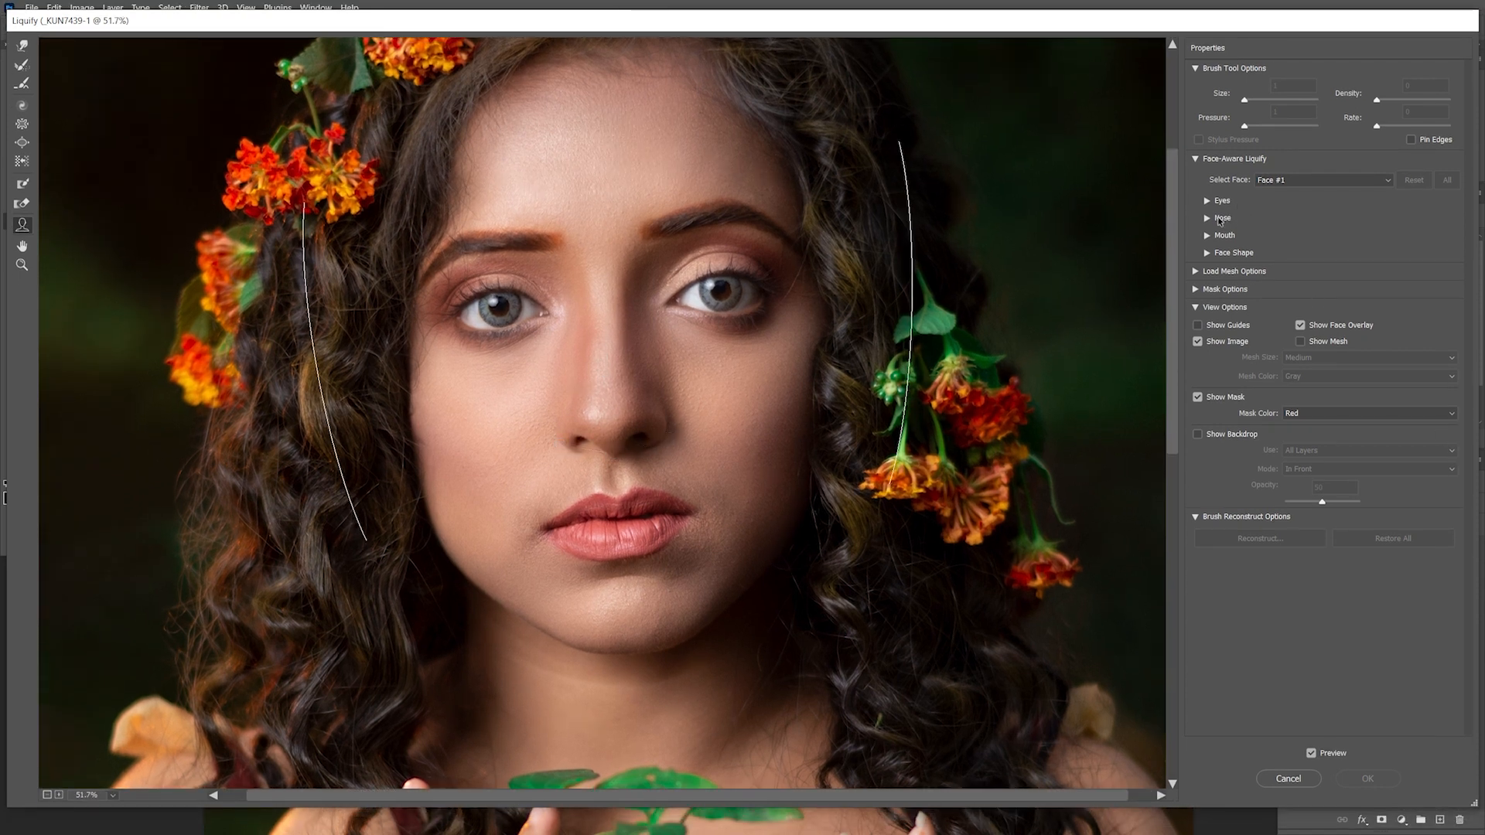
left_click(1207, 218)
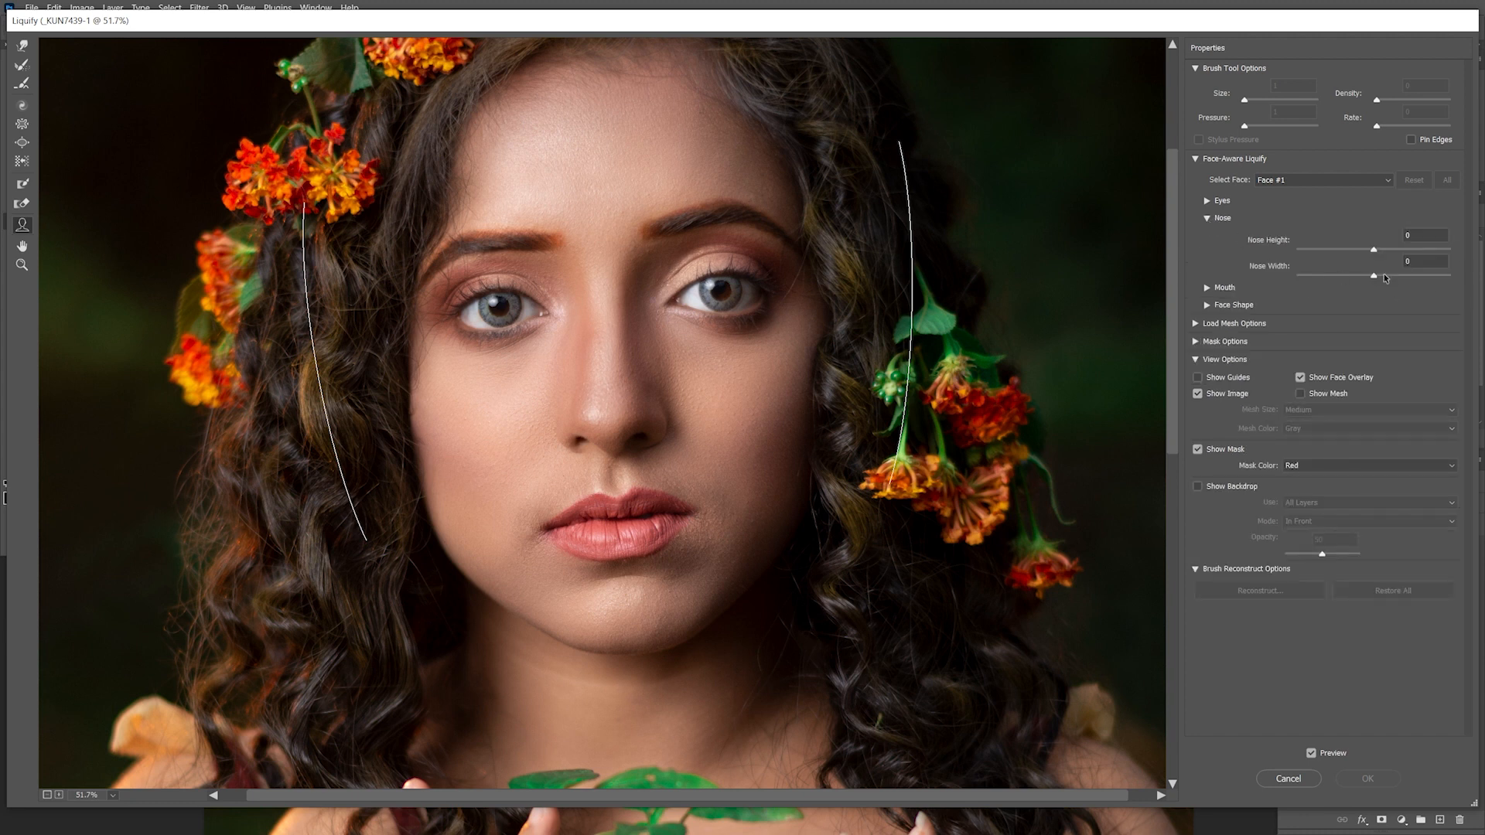
left_click_drag(1374, 276, 1367, 281)
Refine the nose and face contours with small Forward Warp pushes using a large, low-pressure brush
left_click(21, 47)
left_click_drag(575, 326, 610, 326)
left_click_drag(625, 379, 648, 364)
left_click_drag(556, 362, 572, 340)
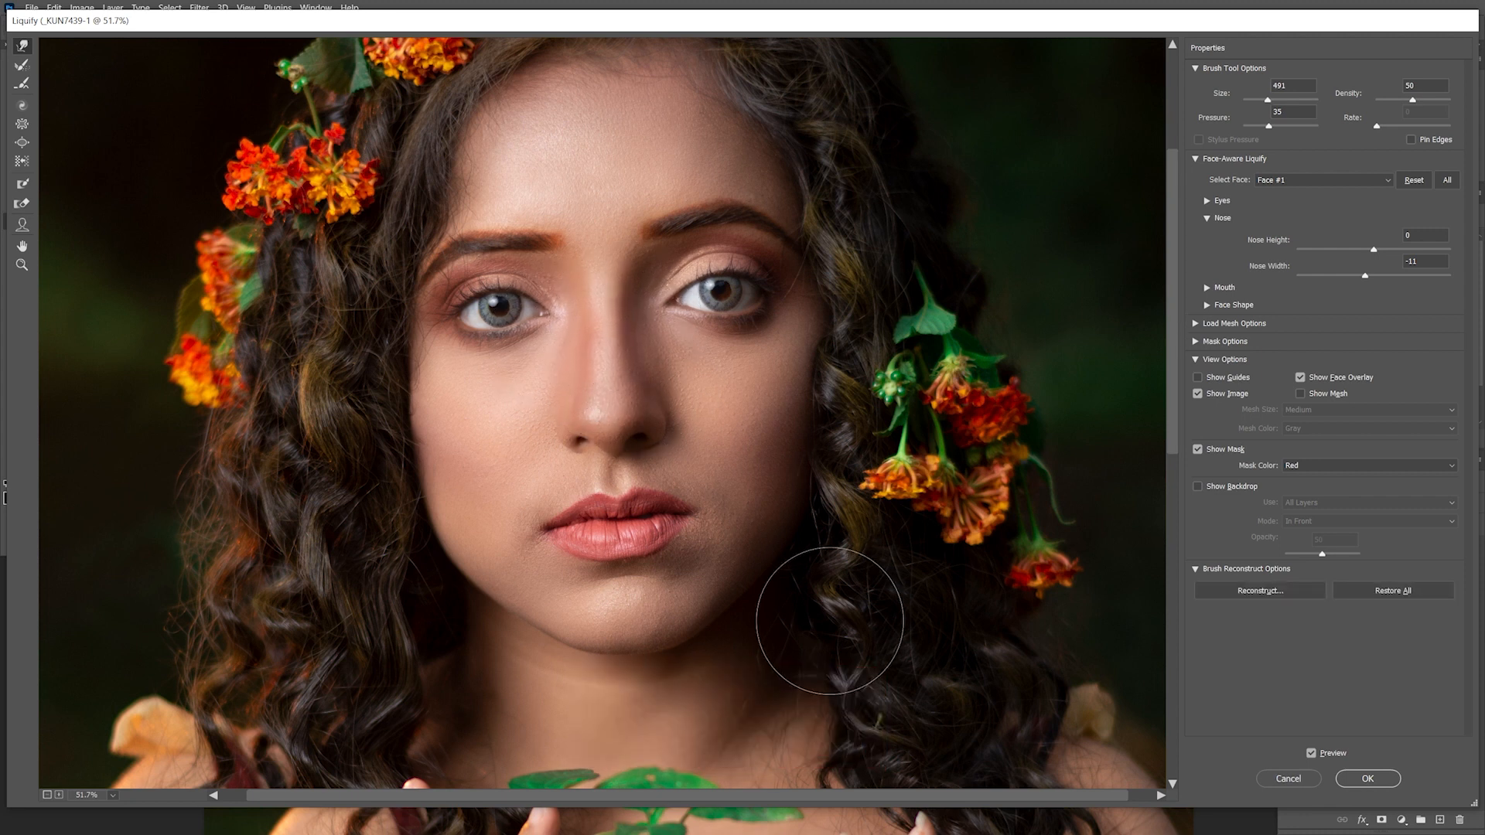
key("ctrl+0")
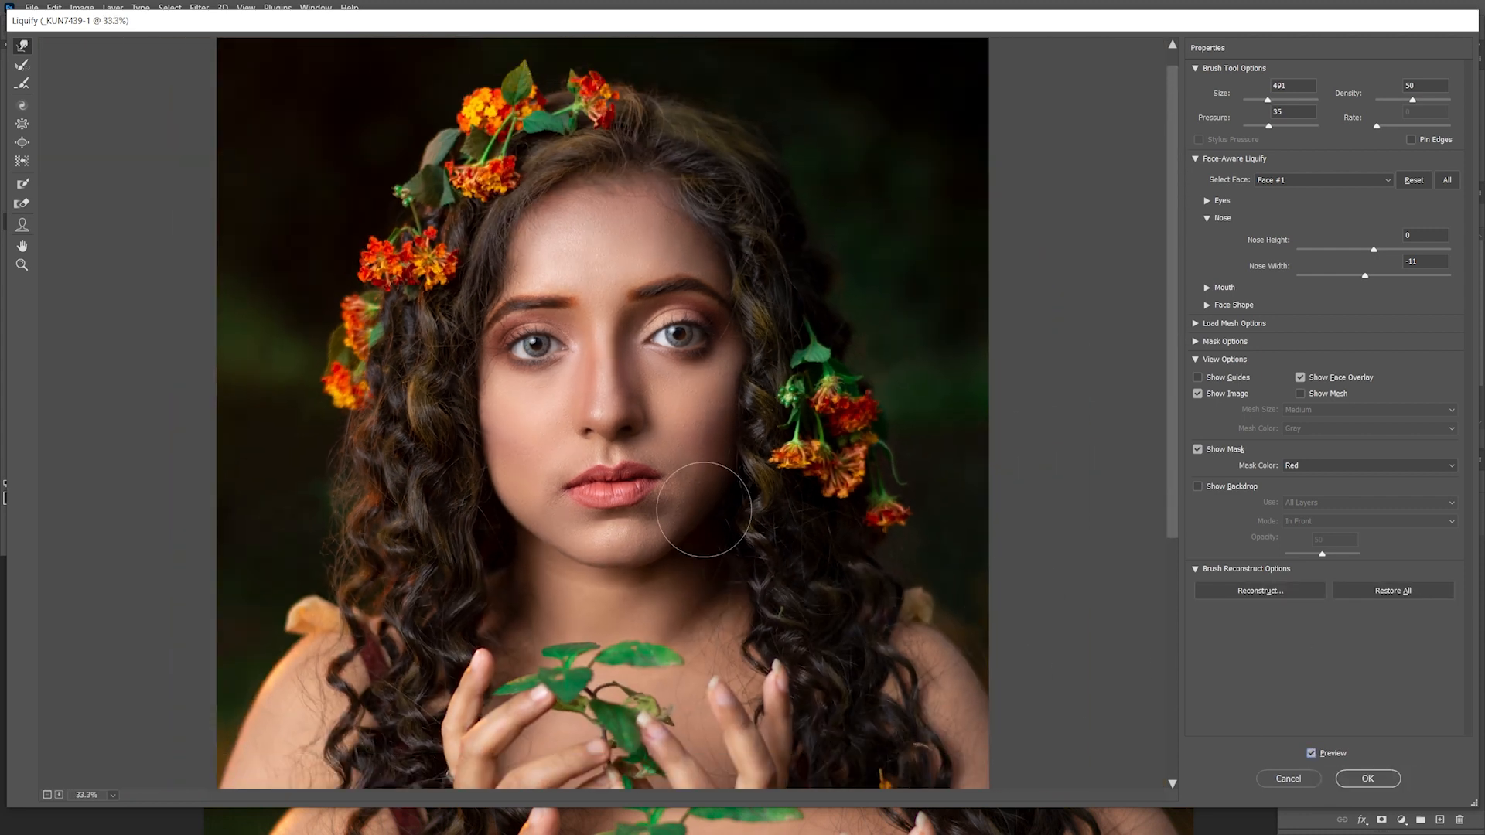
scroll(605, 406, "up", 5)
left_click_drag(647, 371, 648, 220)
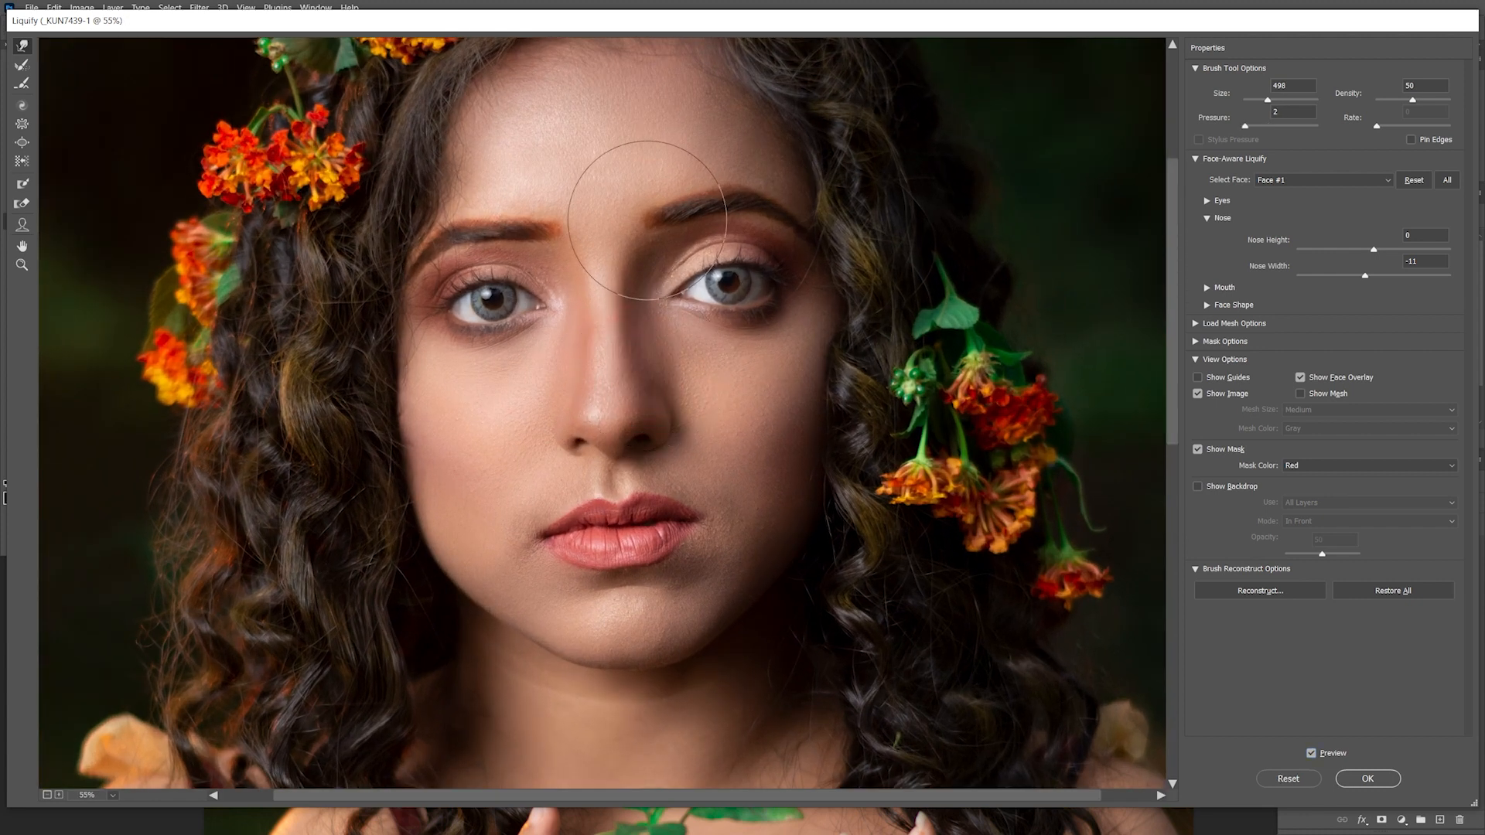
scroll(601, 358, "up", 1)
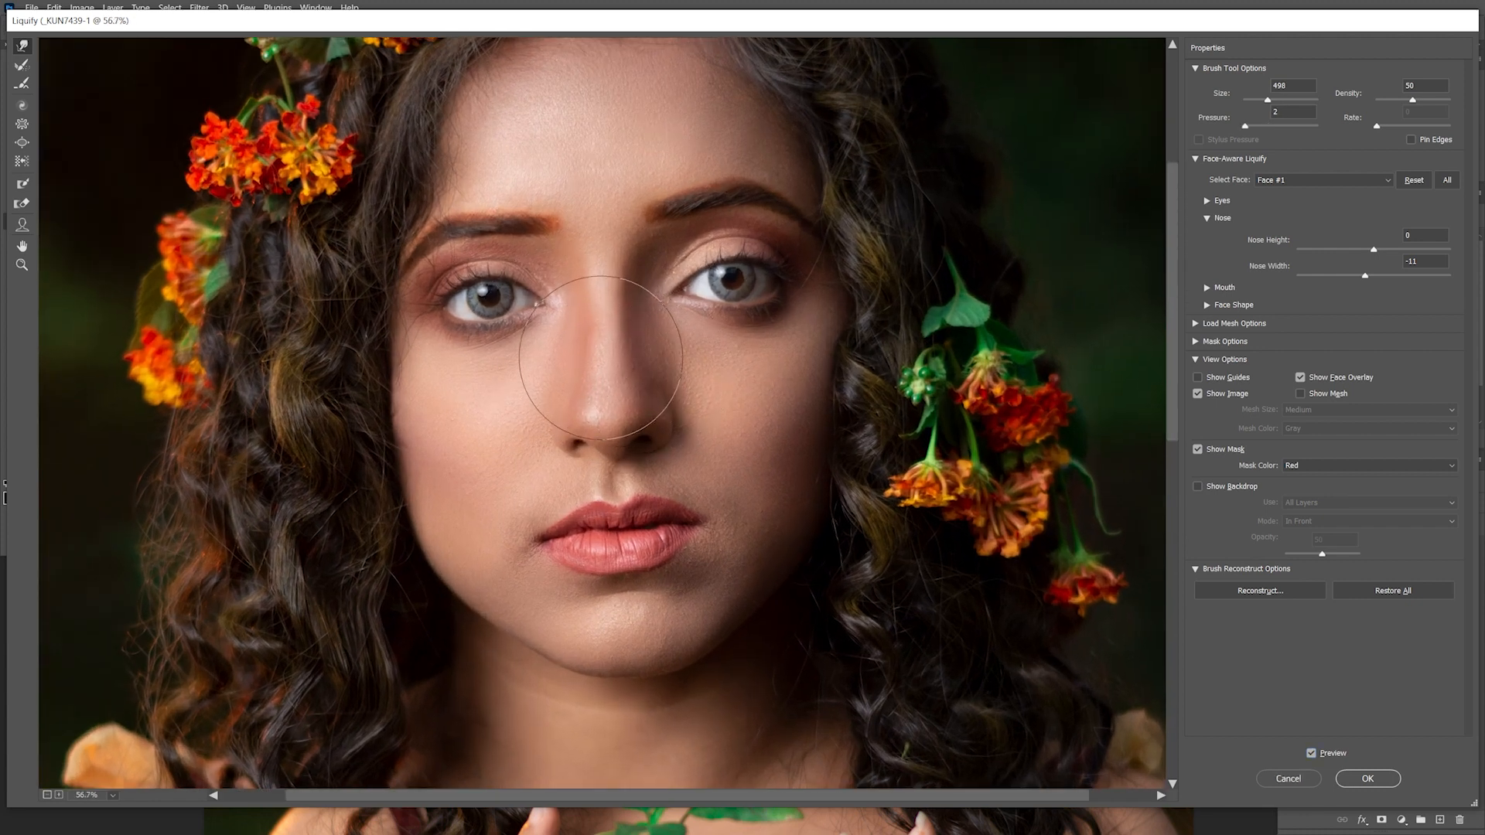
scroll(601, 358, "up", 1)
mouse_move(572, 330)
left_mouse_down()
mouse_move(545, 330)
mouse_move(587, 326)
left_mouse_up()
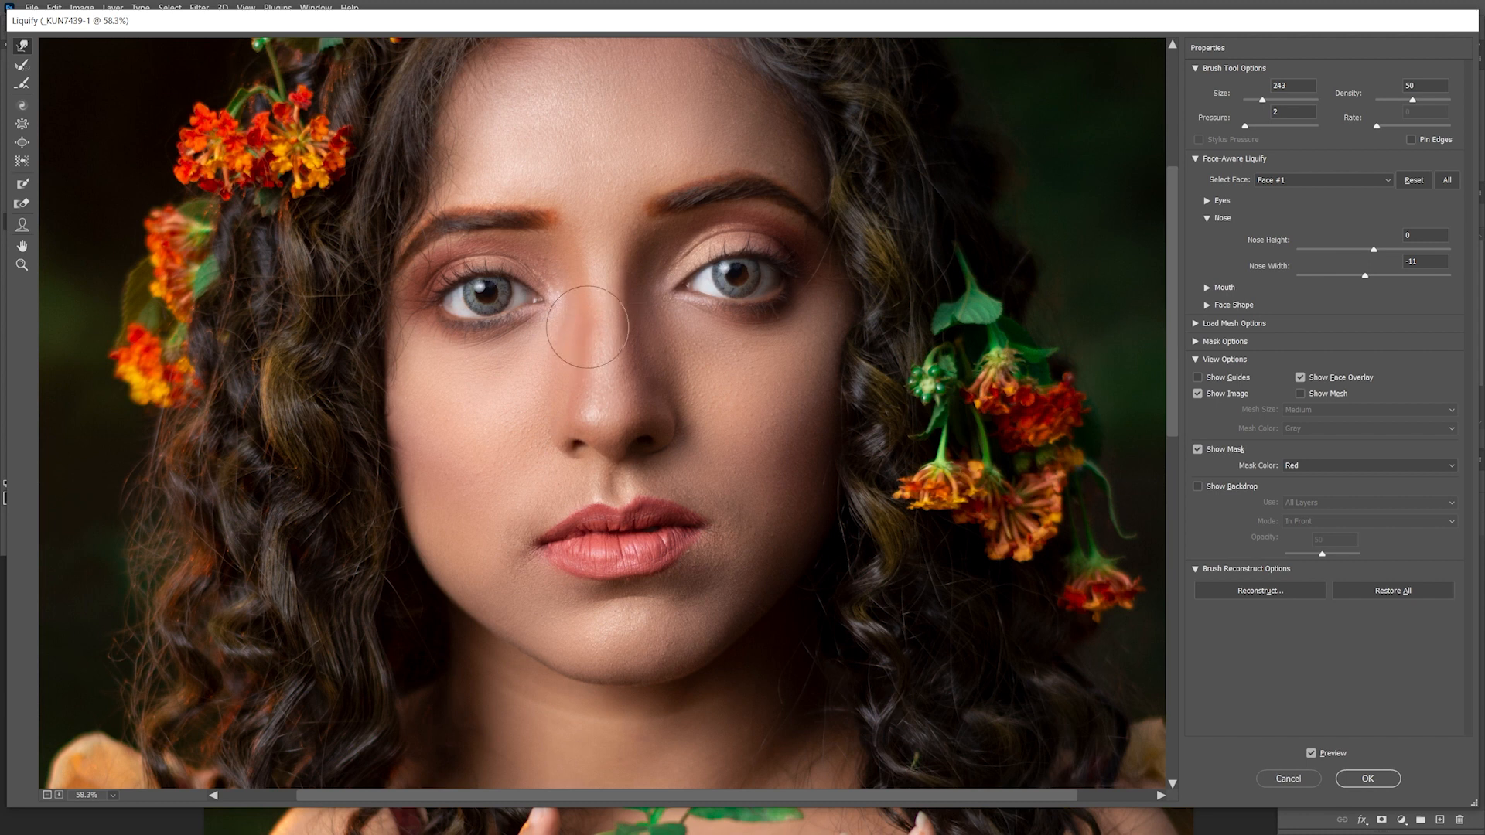
Compare the liquified result against the original preview and apply the Liquify filter
key("ctrl+0")
left_click(1326, 754)
left_click(1326, 753)
left_click(1367, 779)
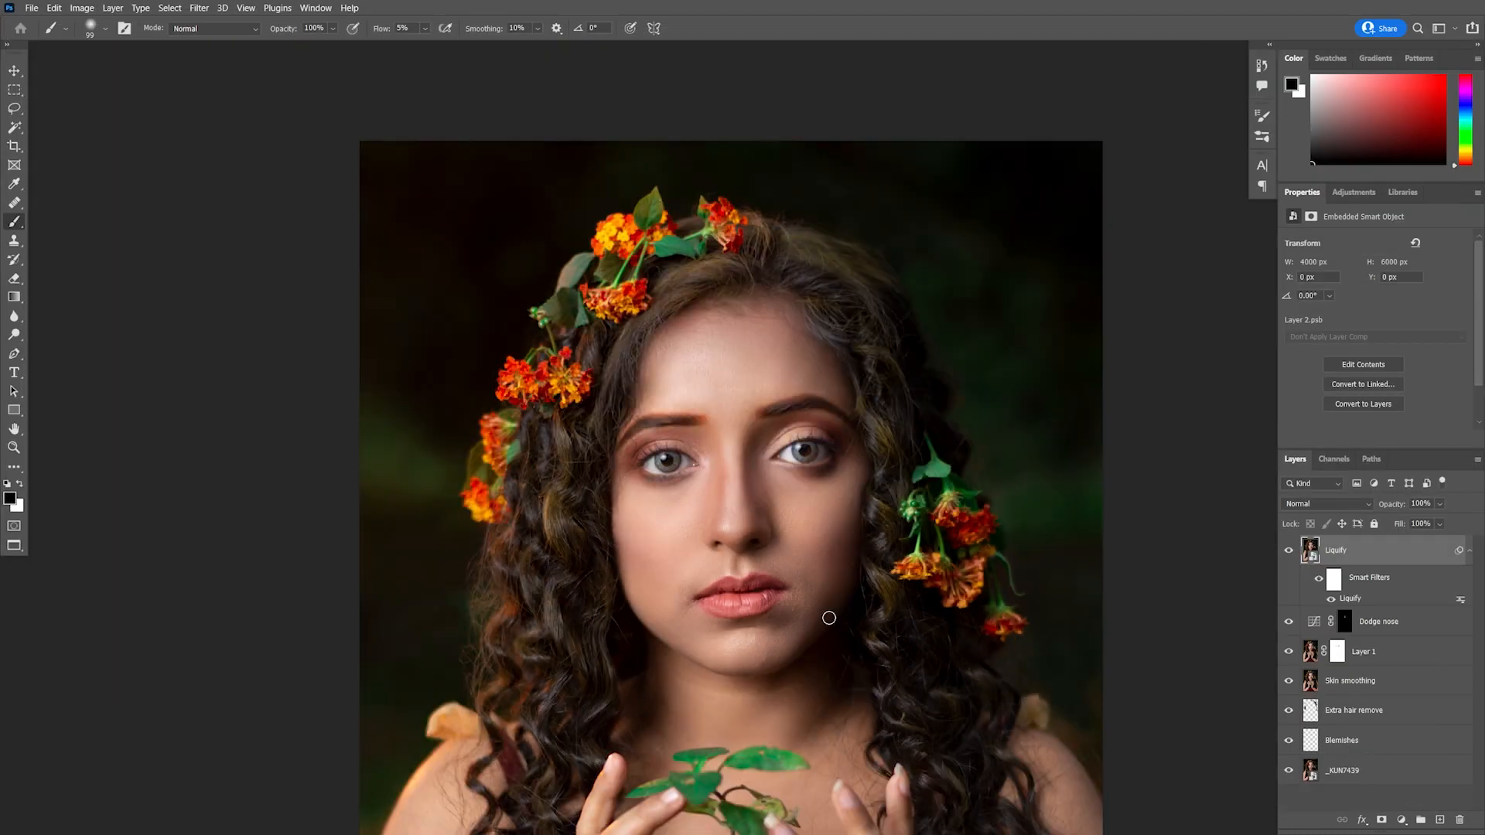
Toggle the Liquify smart filter off and on to compare before and after
scroll(569, 298, "down", 5)
scroll(734, 423, "up", 7)
left_click(1331, 600)
left_click(1331, 598)
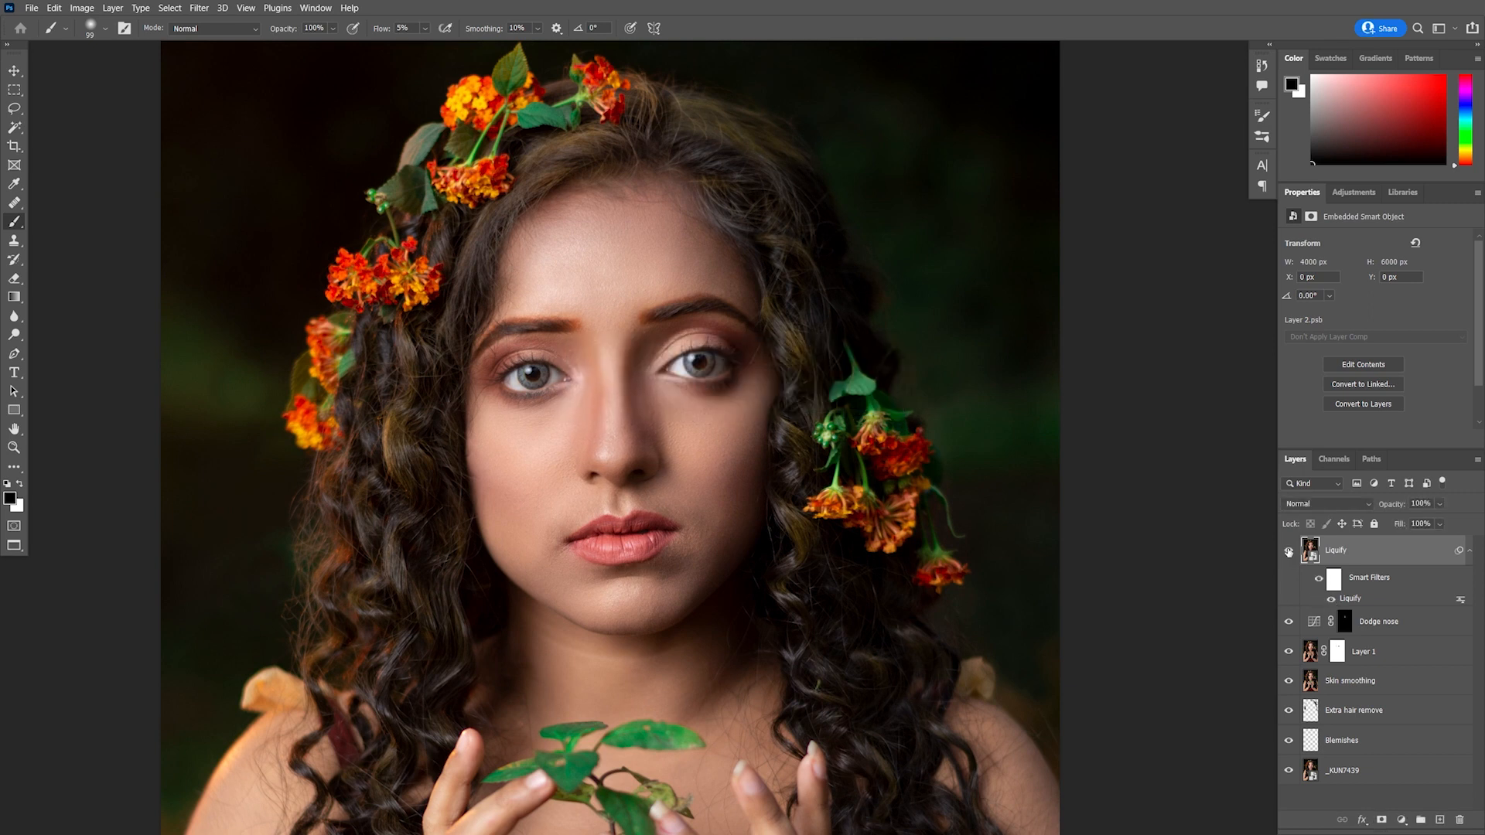
Add a Curves adjustment layer that darkens the image and invert its mask to black
left_click(1401, 820)
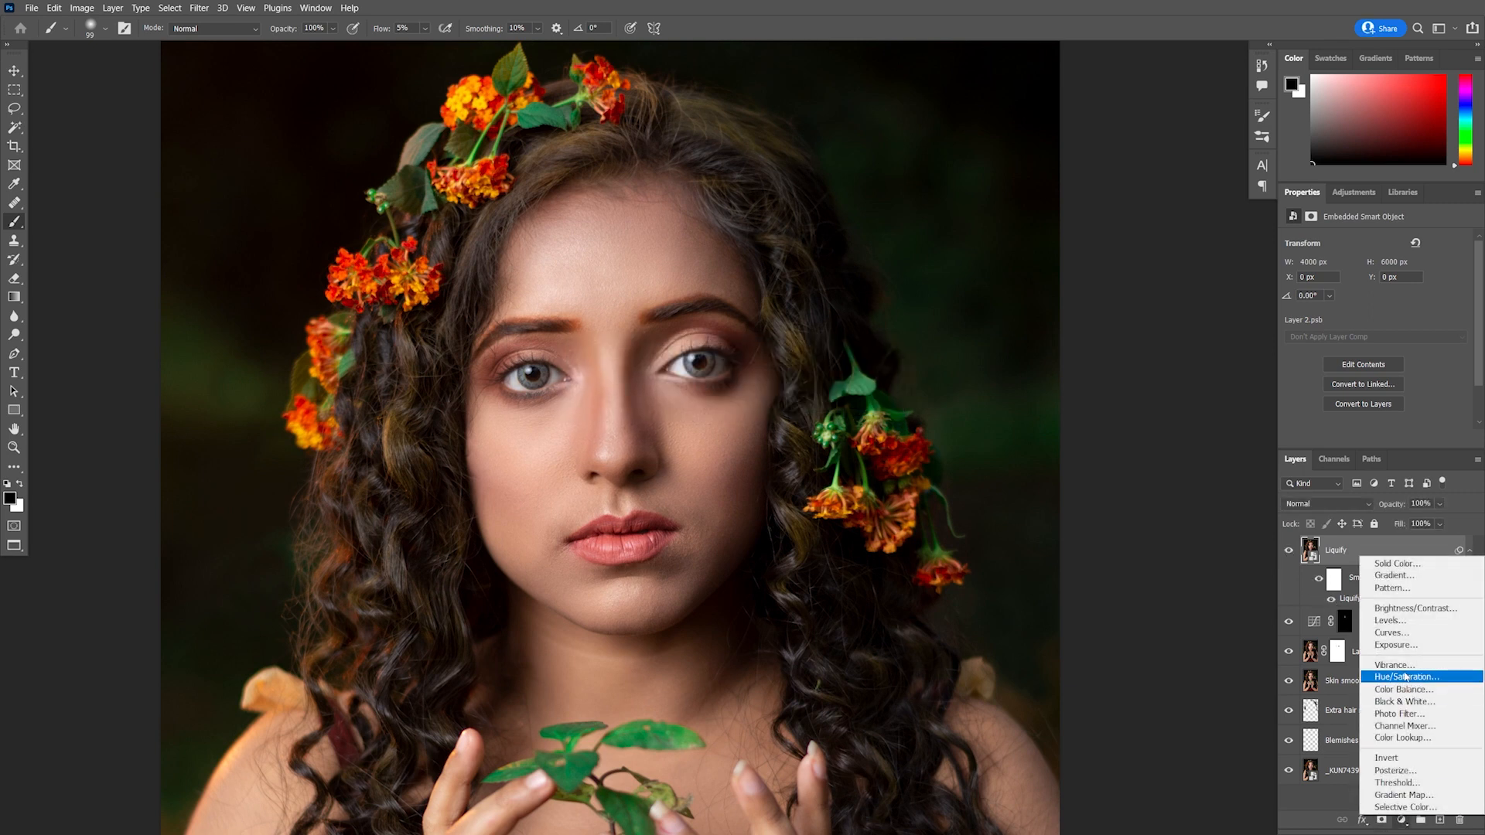
left_click(1403, 633)
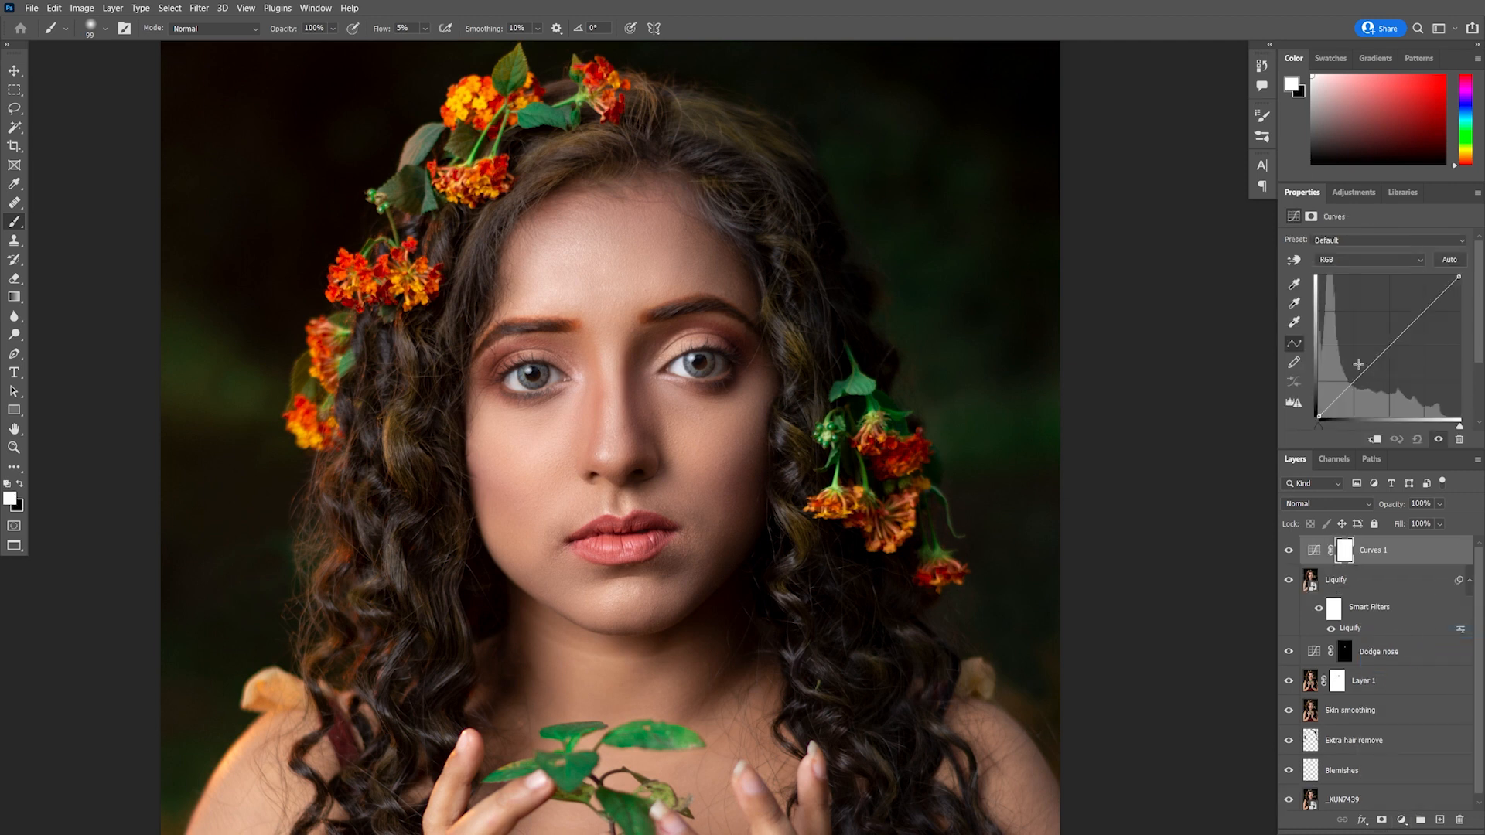
left_click_drag(1387, 350, 1394, 356)
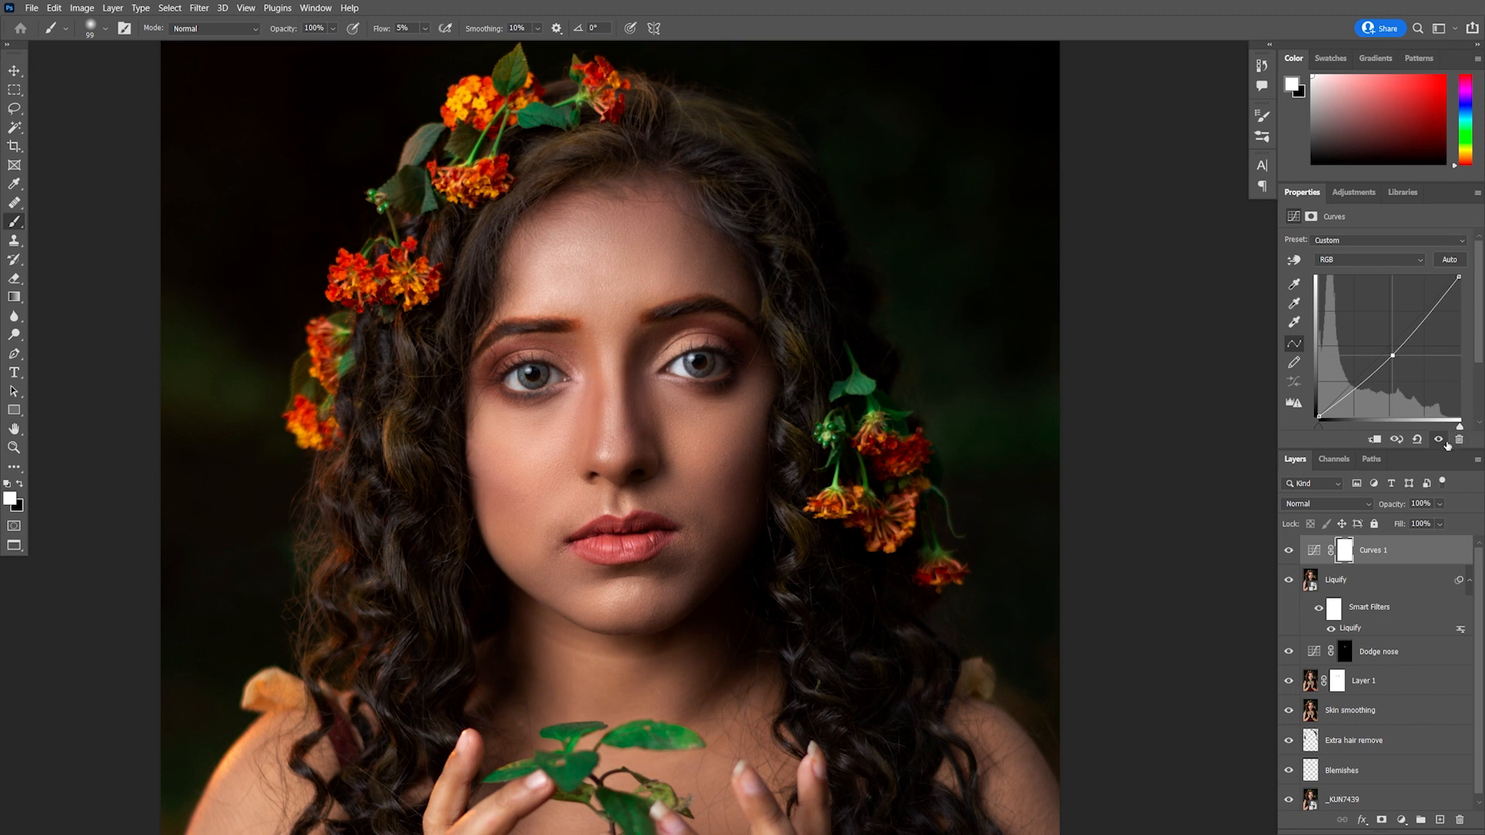
key("ctrl+i")
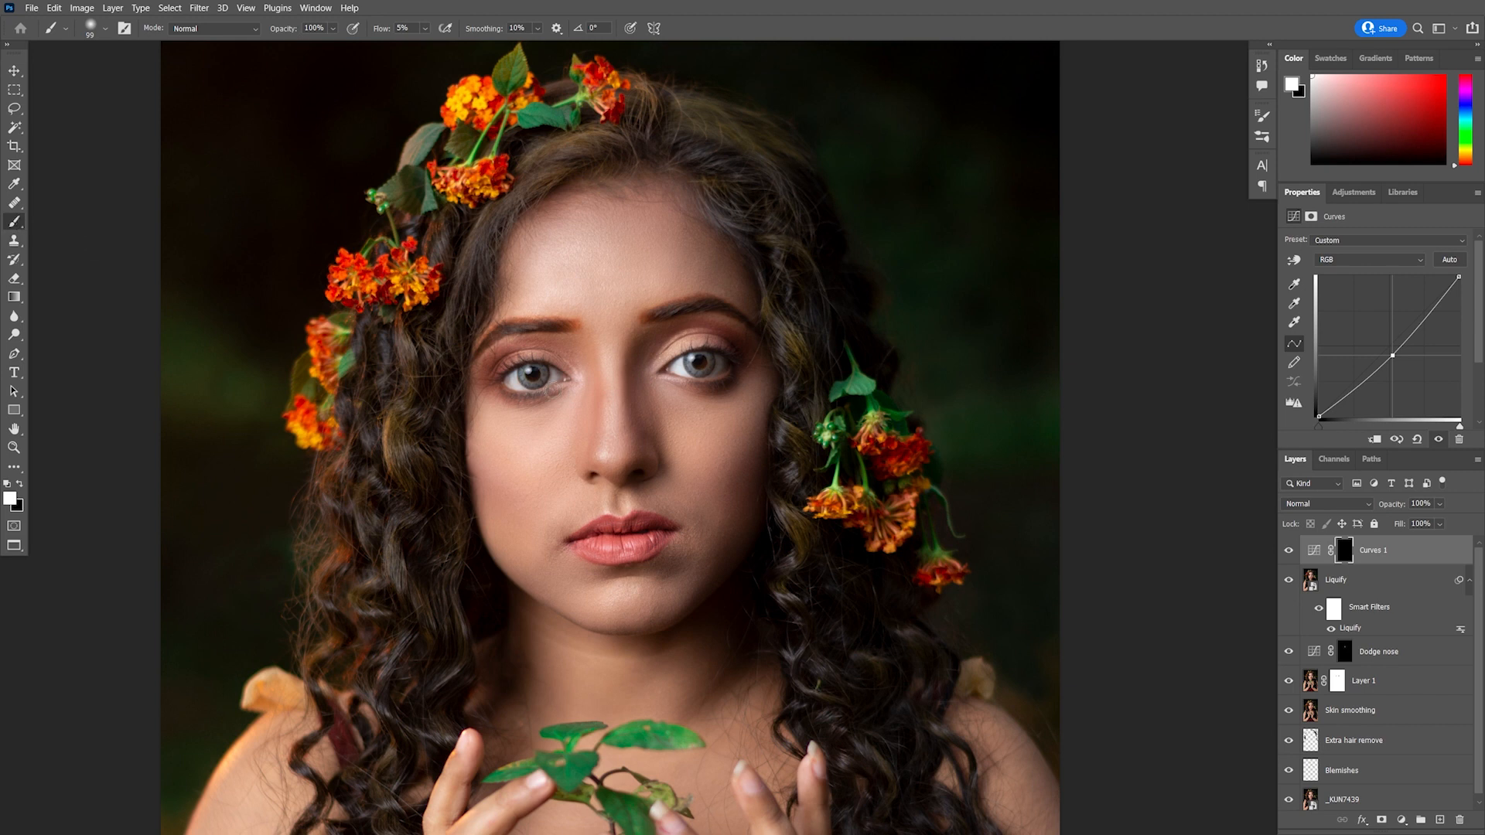
Paint white on the darkening Curves mask to burn shadows along the face edges and brows
scroll(542, 426, "up", 3)
left_click_drag(536, 442, 558, 447)
mouse_move(464, 499)
left_mouse_down()
mouse_move(471, 479)
mouse_move(479, 494)
left_mouse_up()
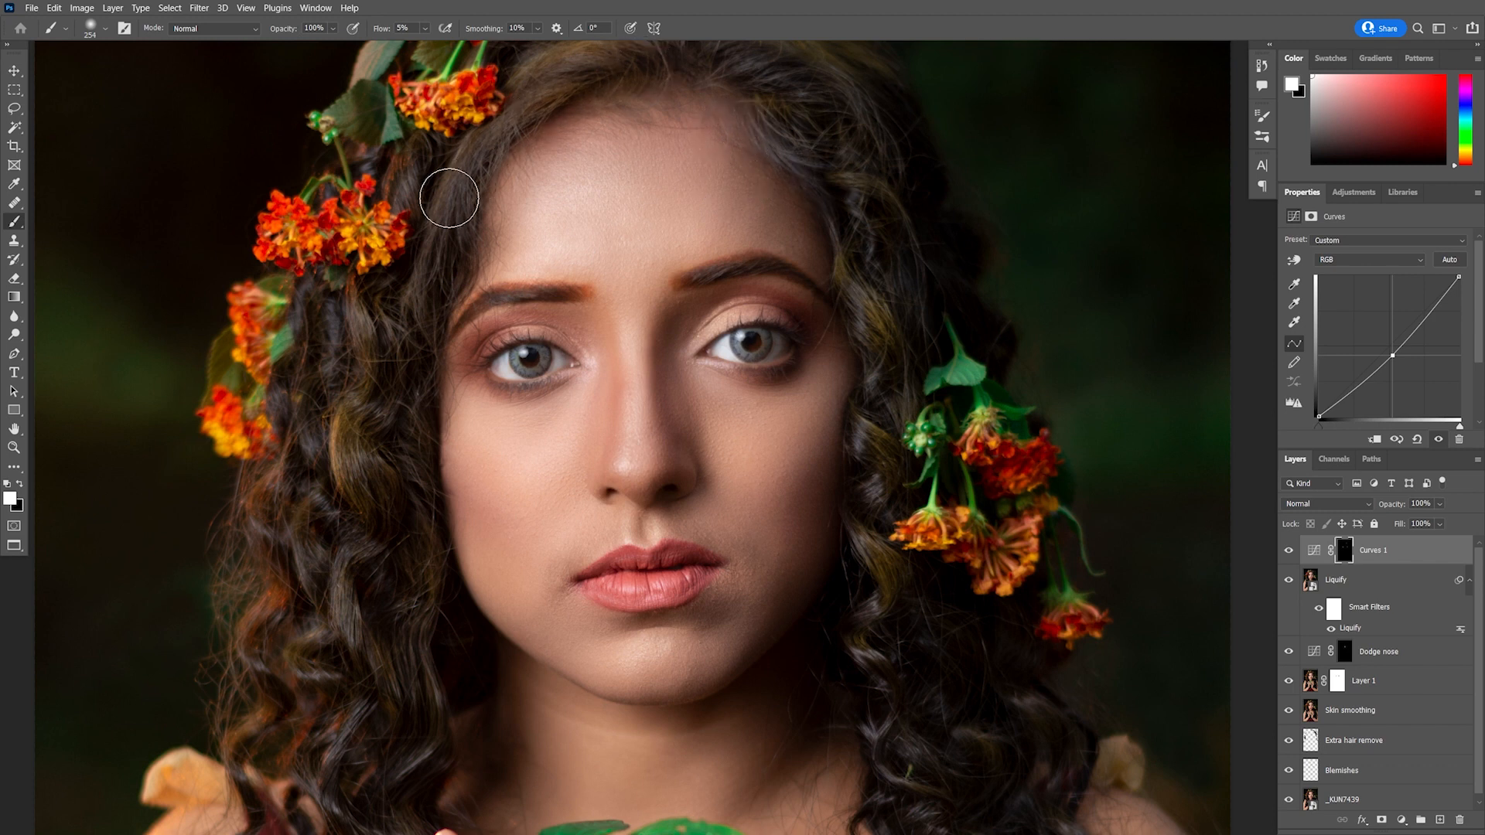
scroll(494, 307, "up", 2)
left_click_drag(516, 274, 470, 276)
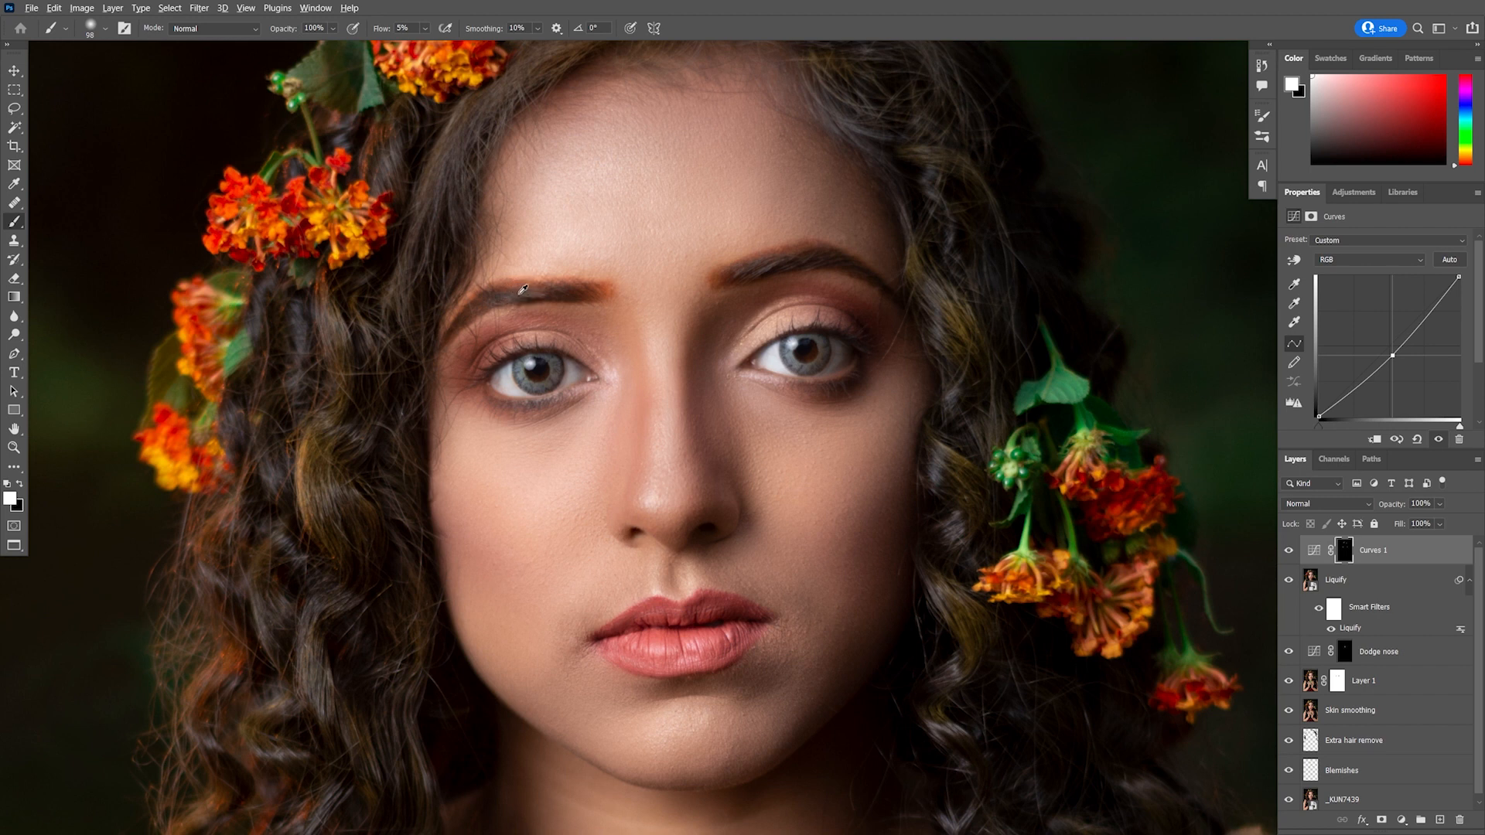
left_click_drag(521, 298, 515, 302)
Paint more shadow along the cheek and toggle the burn layer to compare, then swap the brush colours
left_click(1289, 550)
scroll(854, 468, "down", 2)
left_click_drag(915, 508, 855, 546)
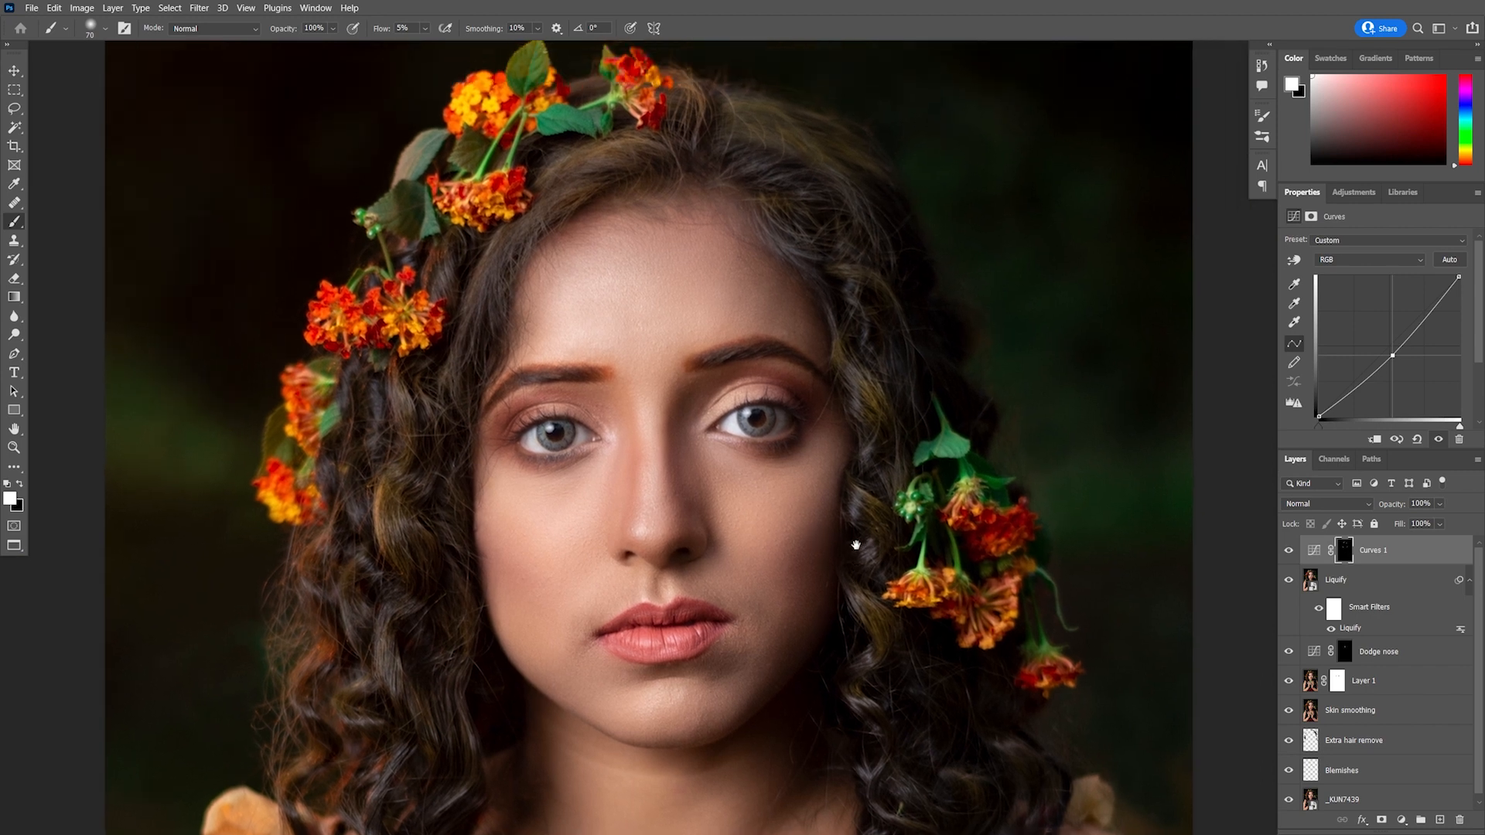
left_click(1287, 553)
left_click(1286, 553)
left_click(1286, 552)
left_click(1287, 553)
key("x")
Rename the darkening Curves layer to Burn
double_click(1372, 550)
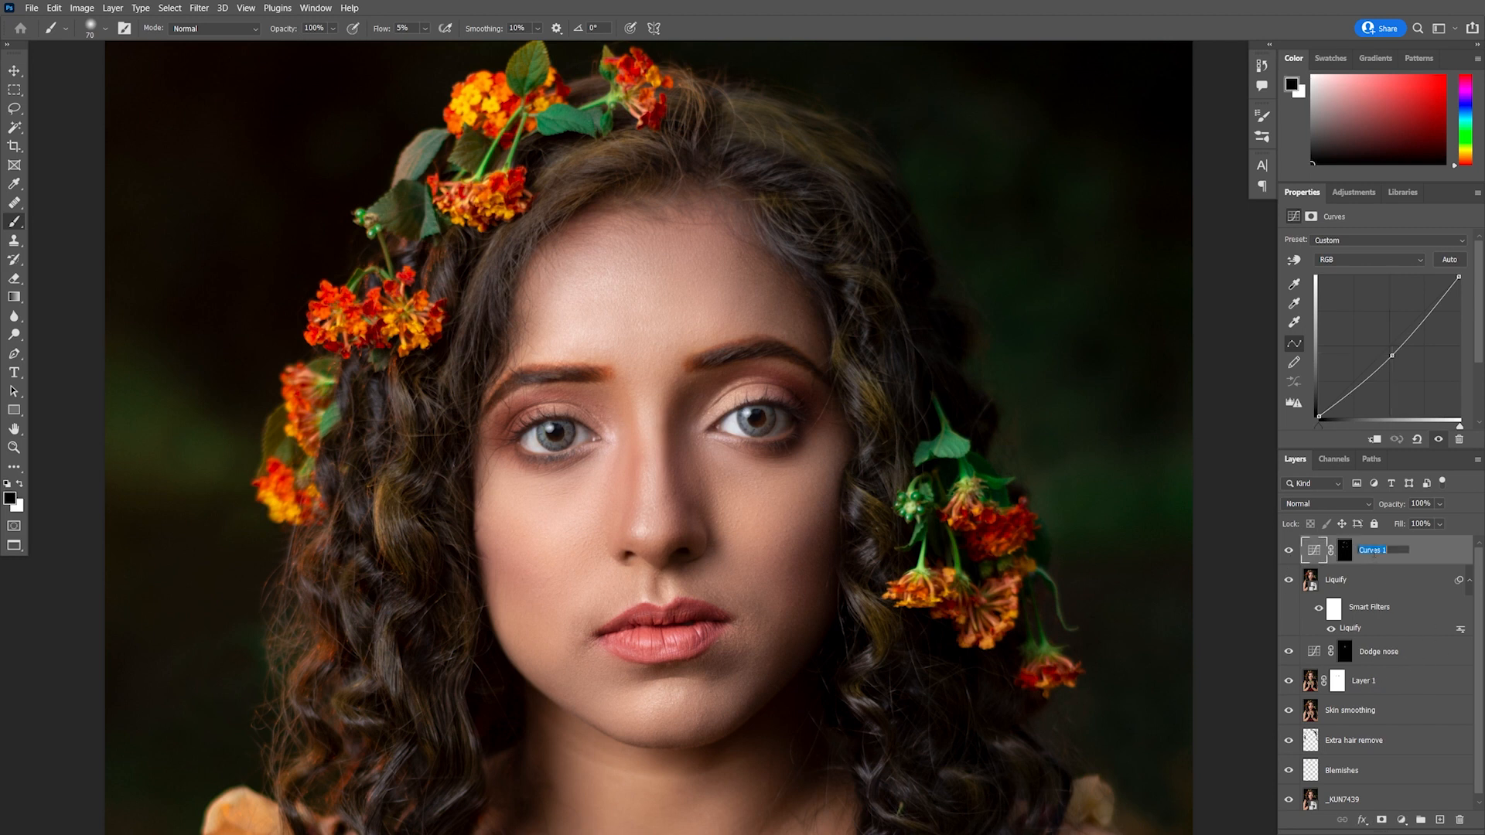
type("Burn")
key("Return")
Add another Curves adjustment layer that brightens the image and invert its mask to black
scroll(755, 532, "down", 1)
scroll(815, 551, "up", 2)
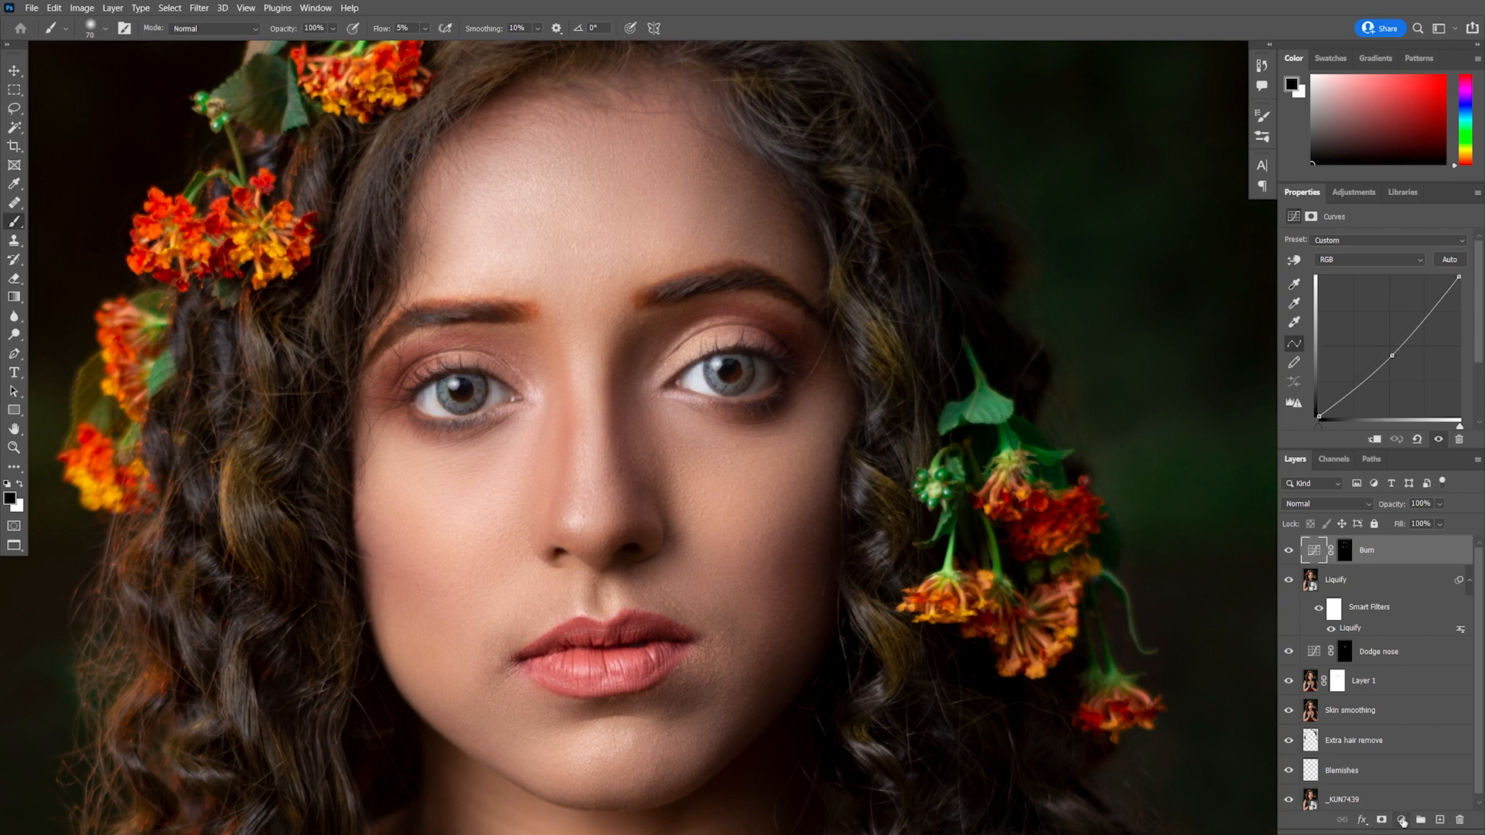
left_click(1403, 822)
left_click(1386, 635)
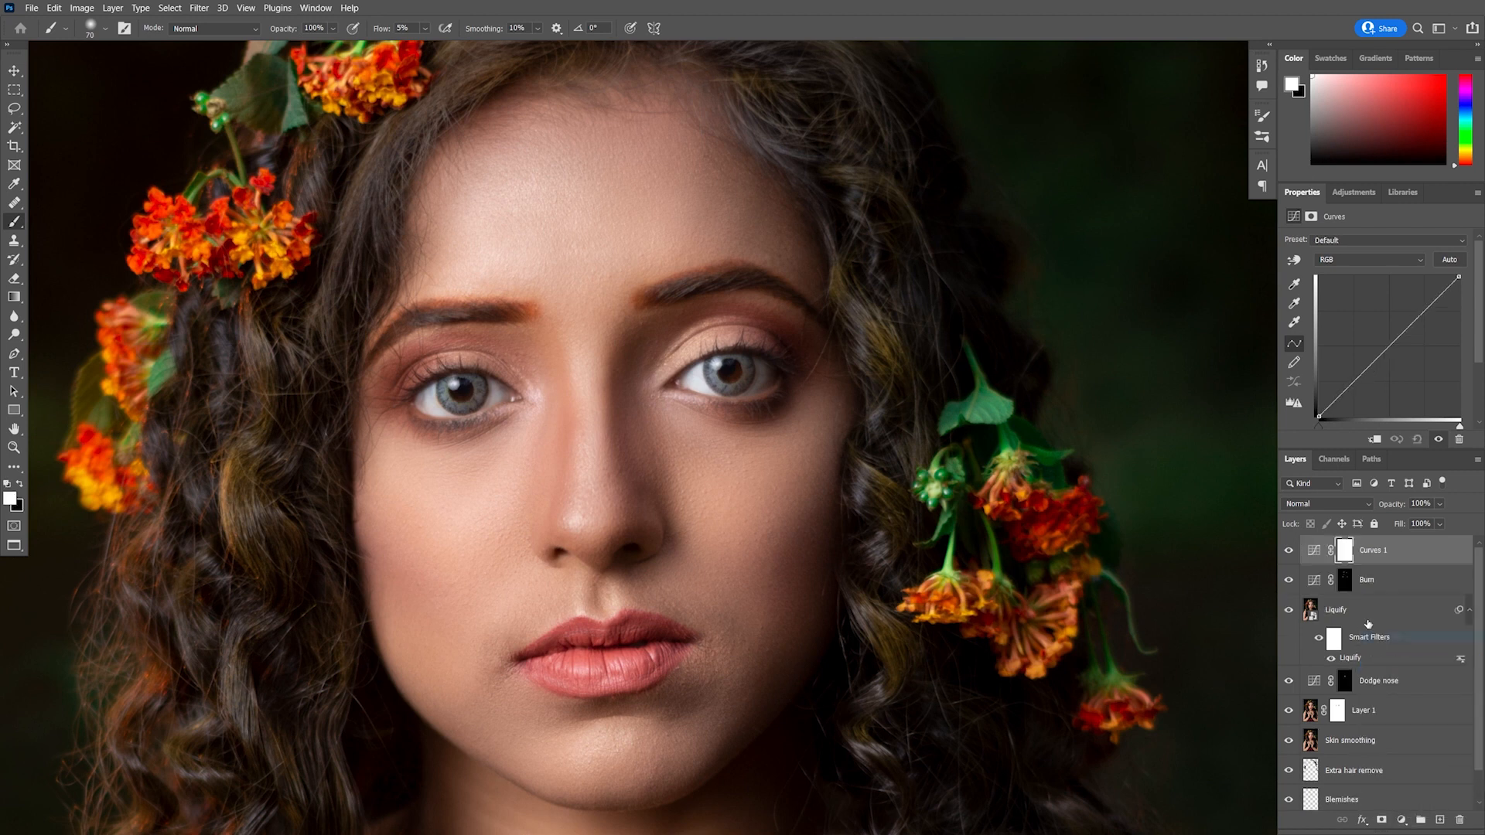
left_click_drag(1387, 349, 1385, 341)
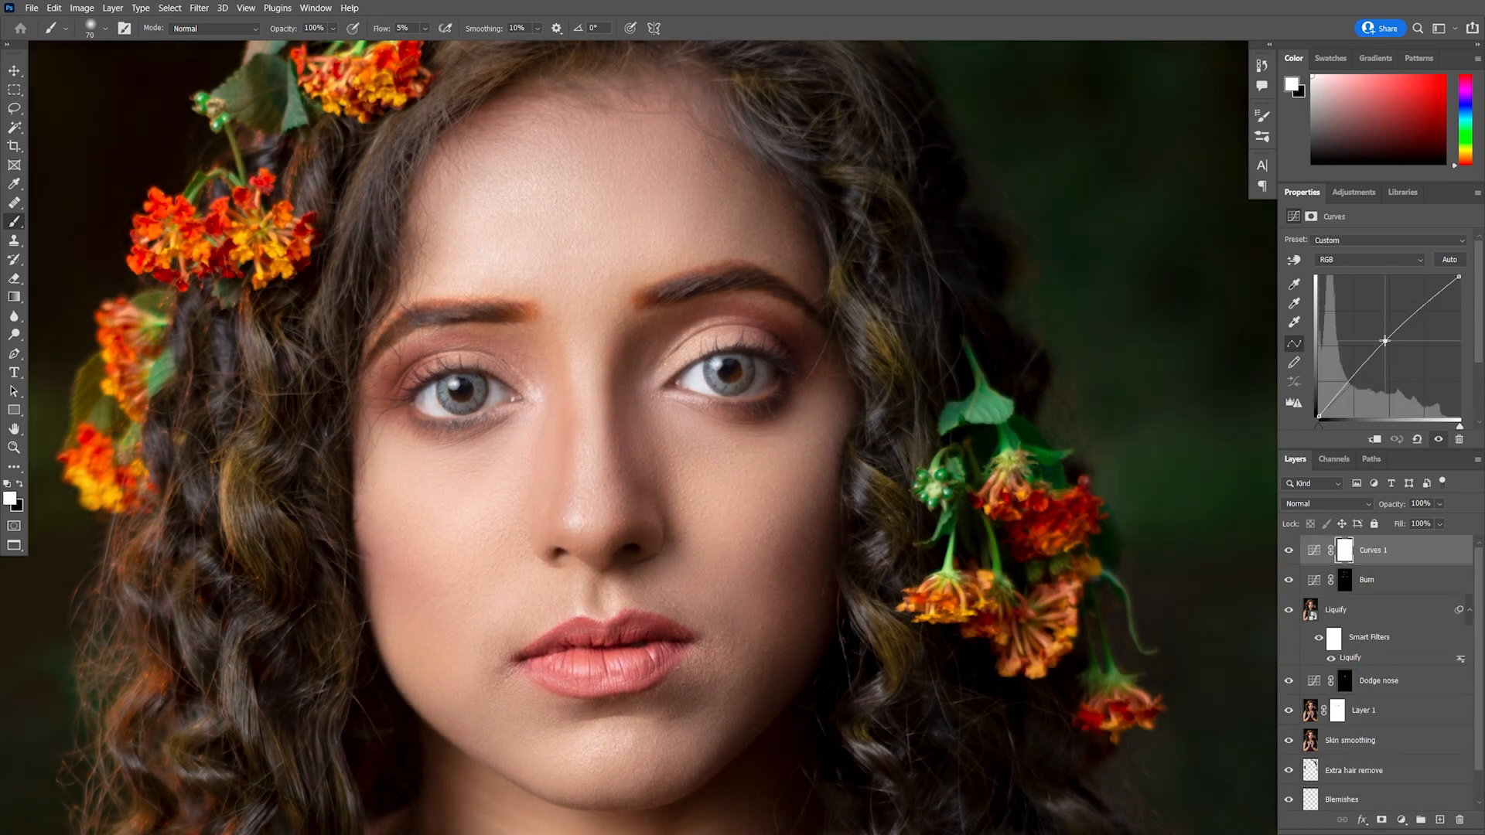
left_click(1346, 553)
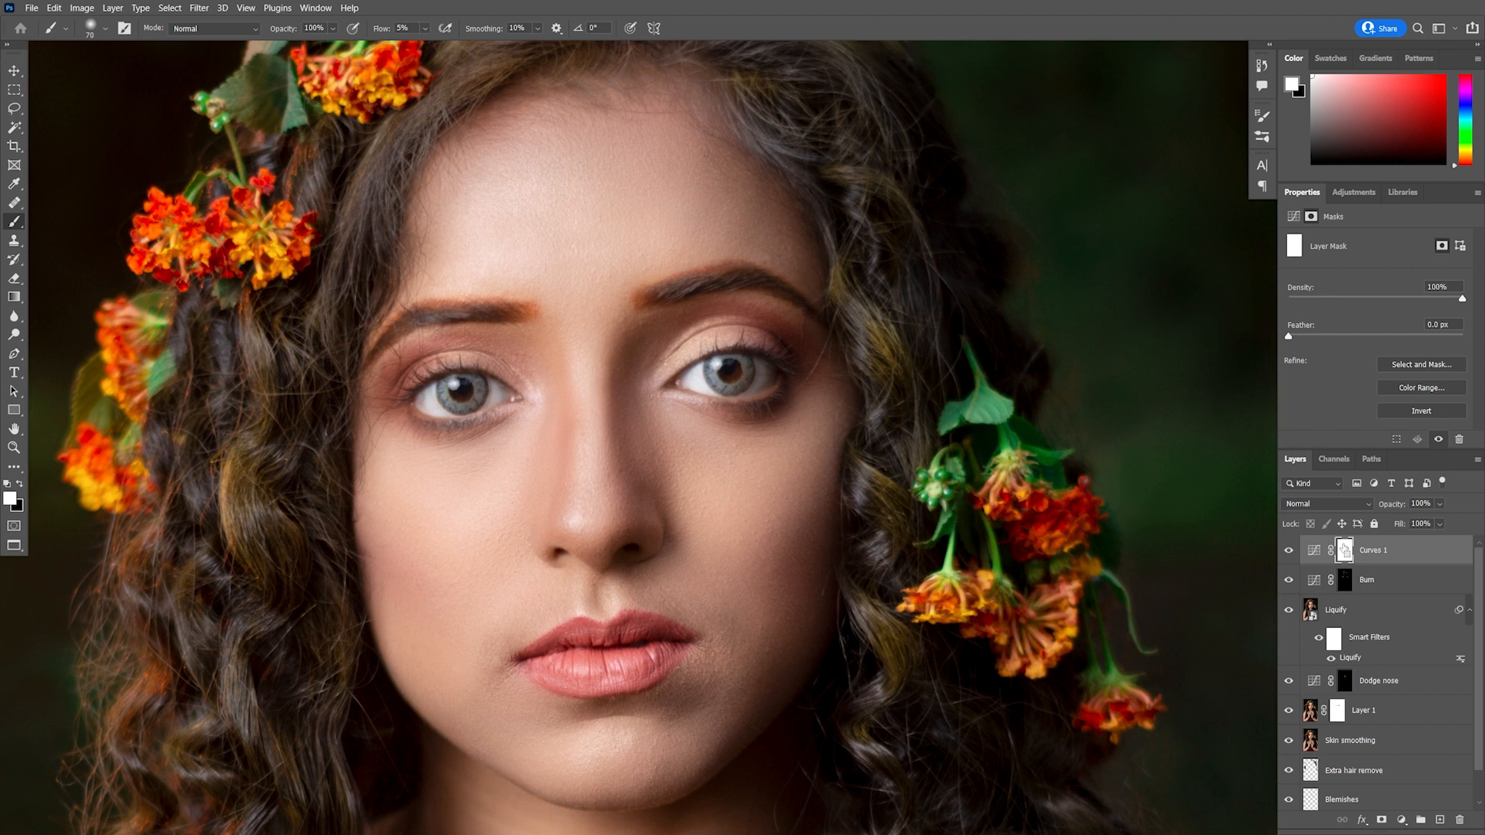
key("ctrl+i")
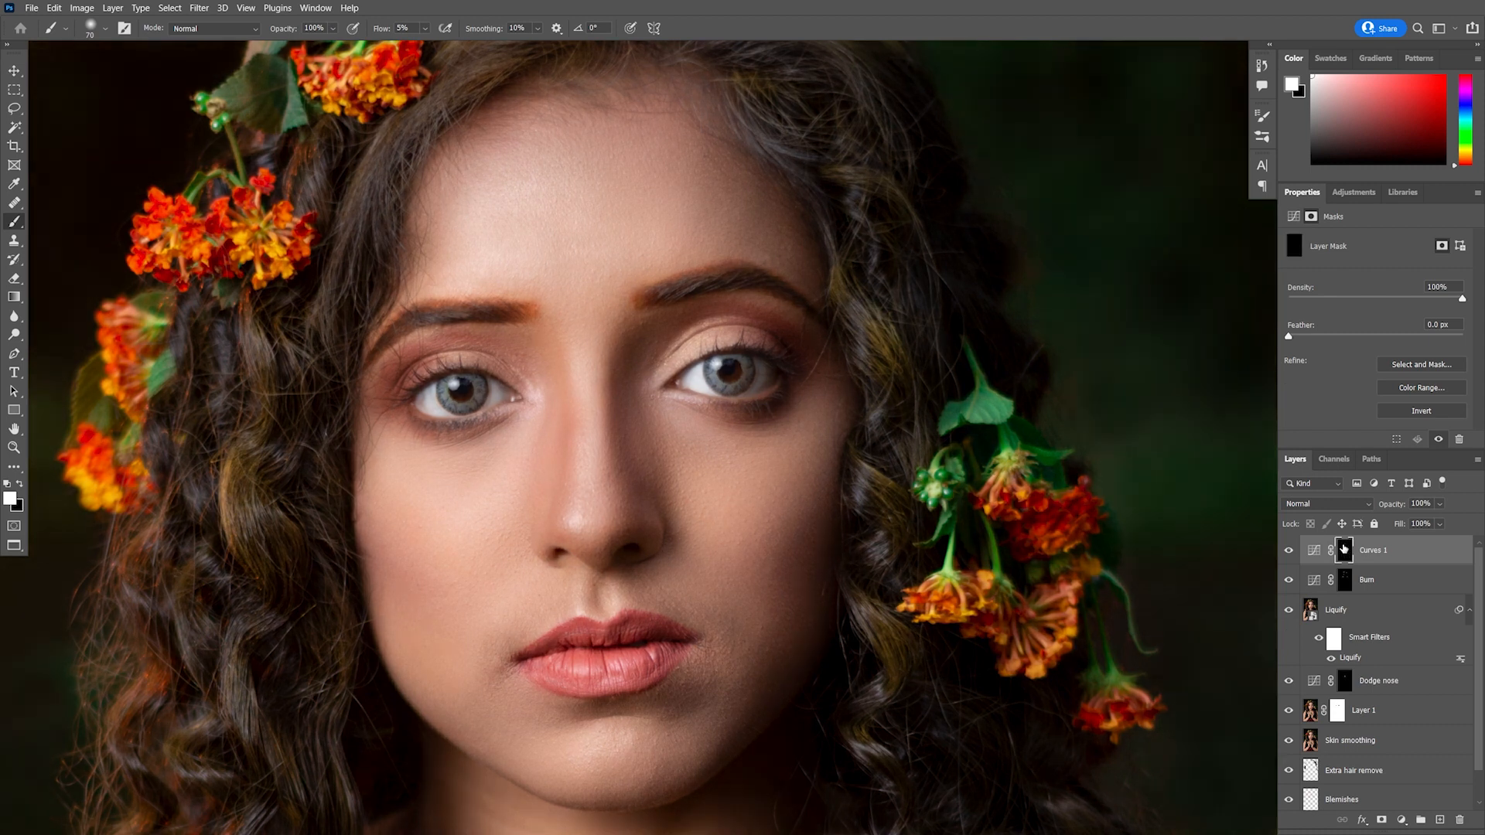
Rename the brightening Curves layer to Dodge
double_click(1376, 551)
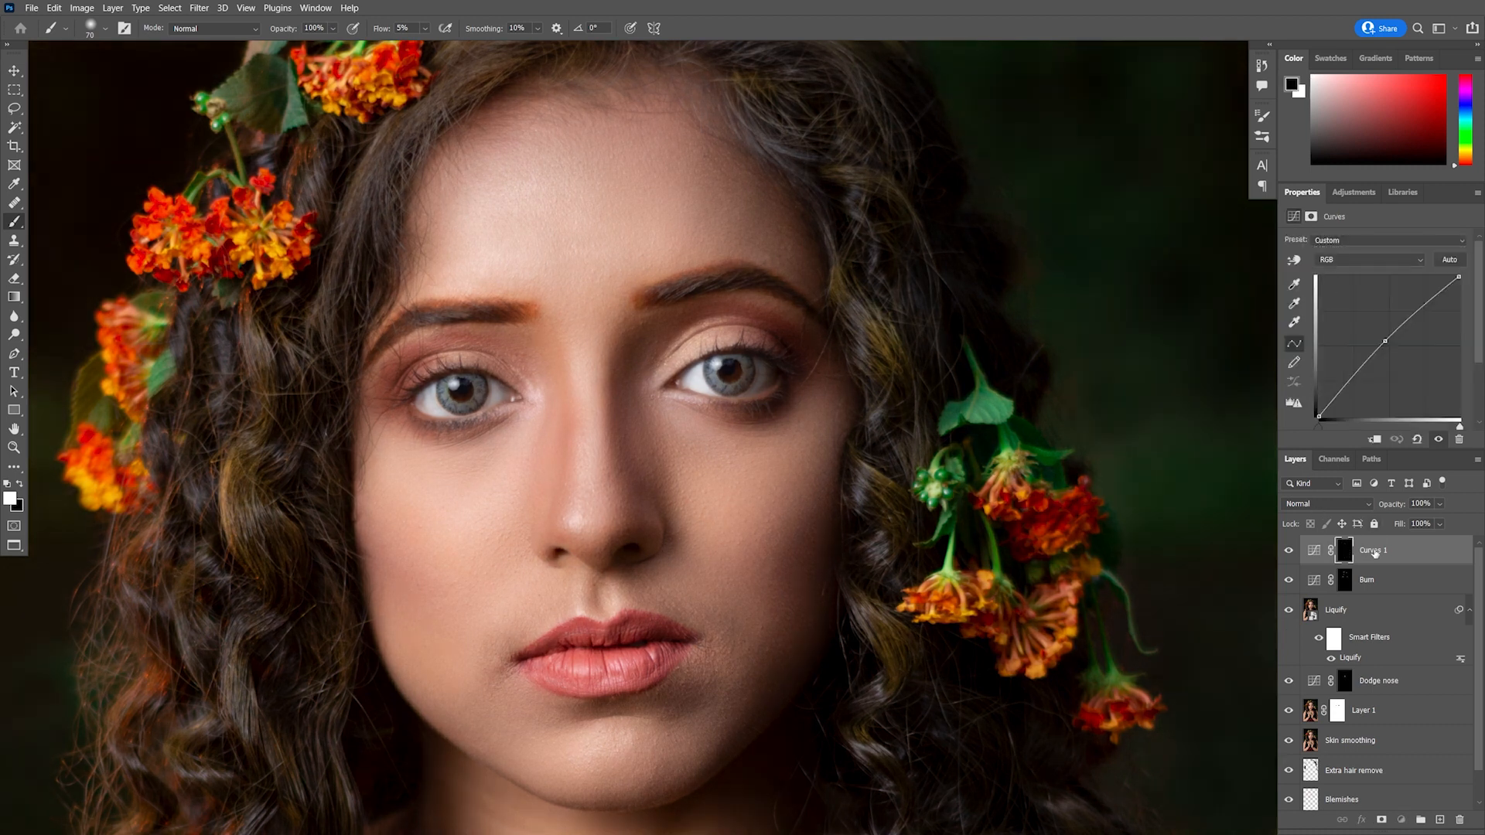
type("D")
key("Return")
Paint white on the Dodge mask to brighten highlights on the nose and cheeks
left_click(21, 484)
scroll(558, 452, "up", 1)
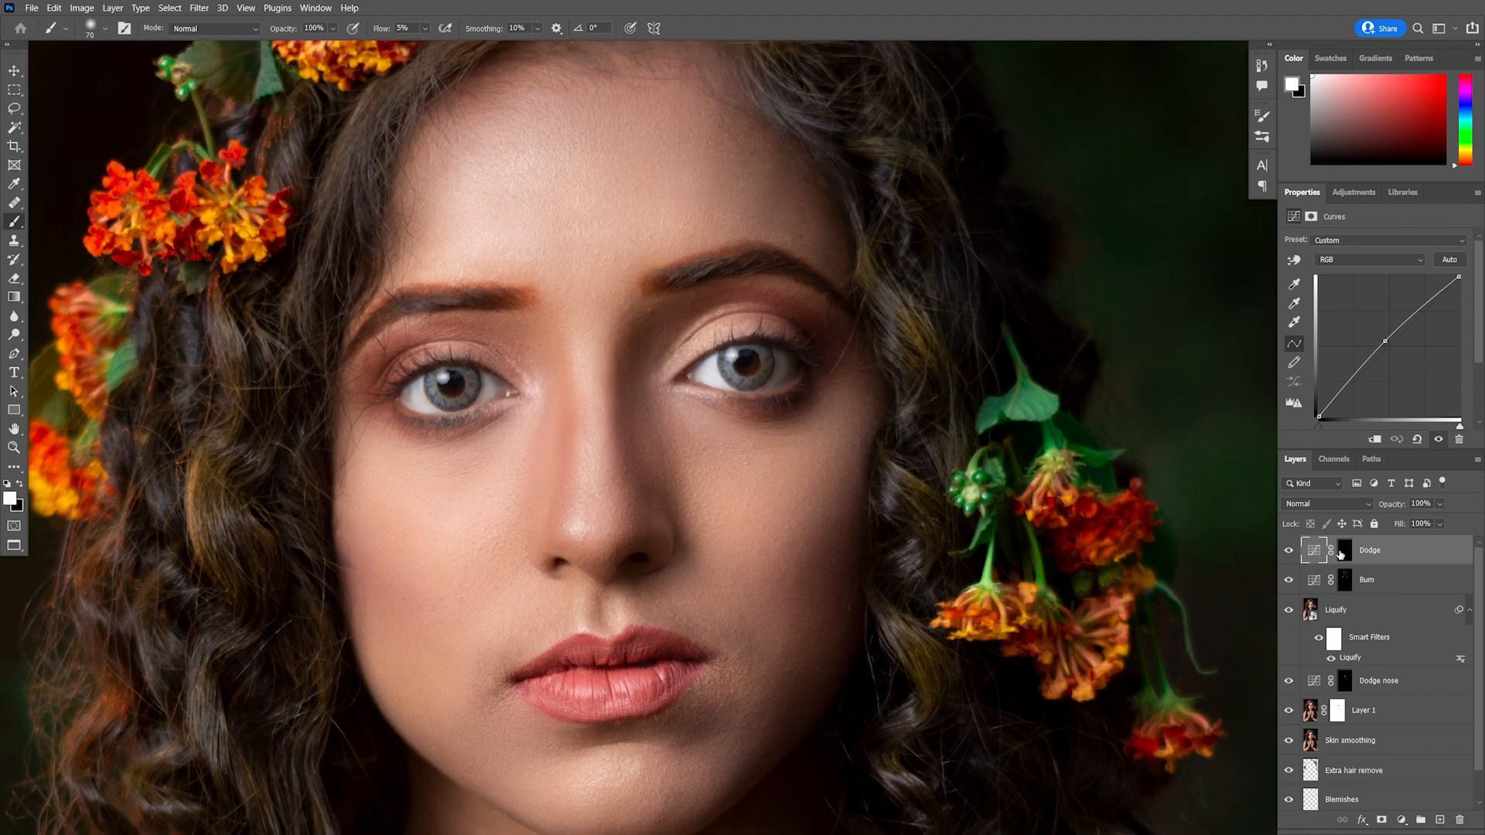
left_click(1342, 551)
left_click_drag(583, 404, 578, 404)
scroll(582, 405, "up", 3)
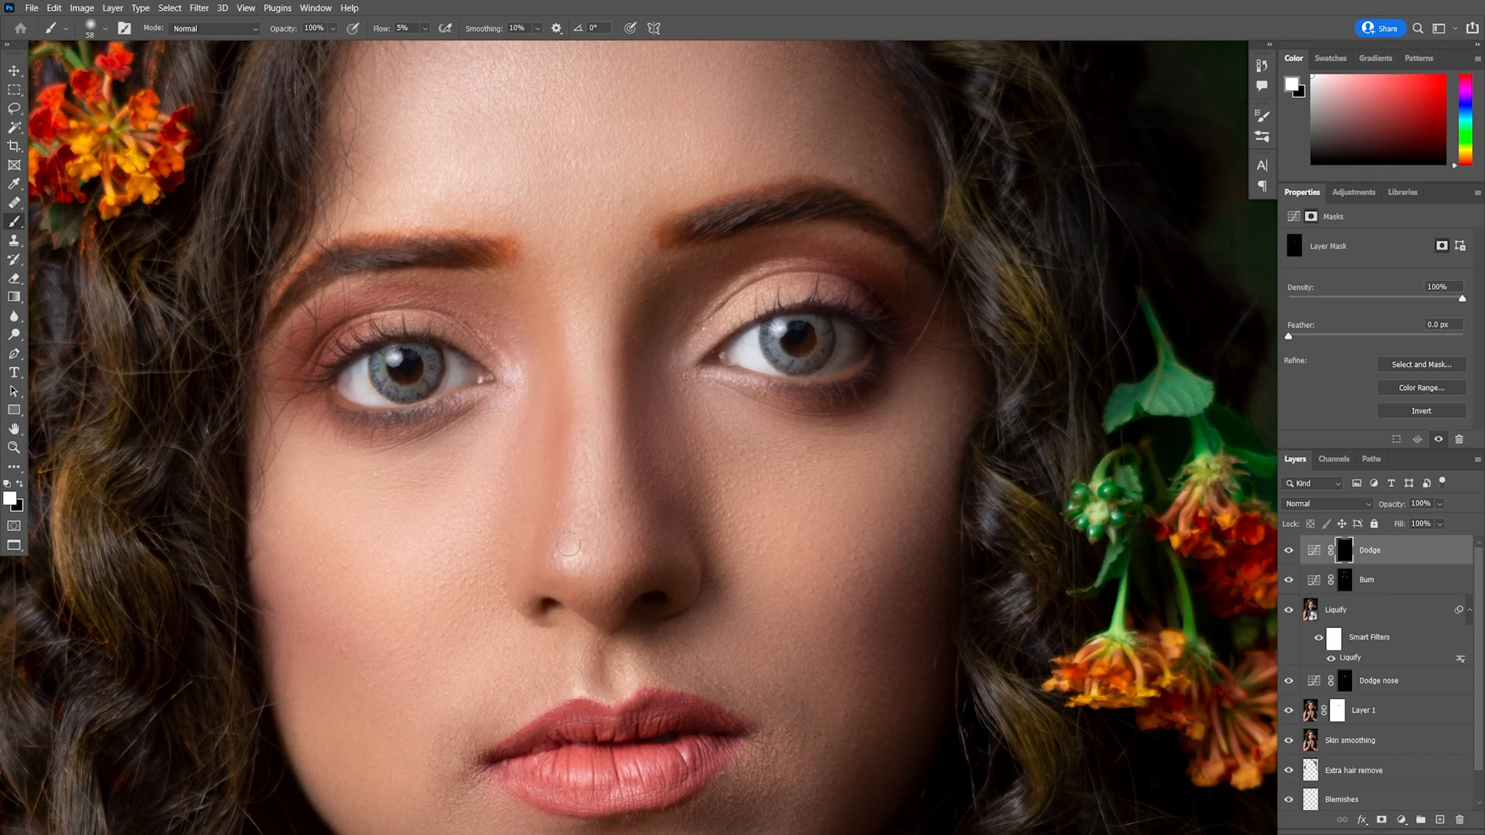
scroll(624, 590, "down", 4)
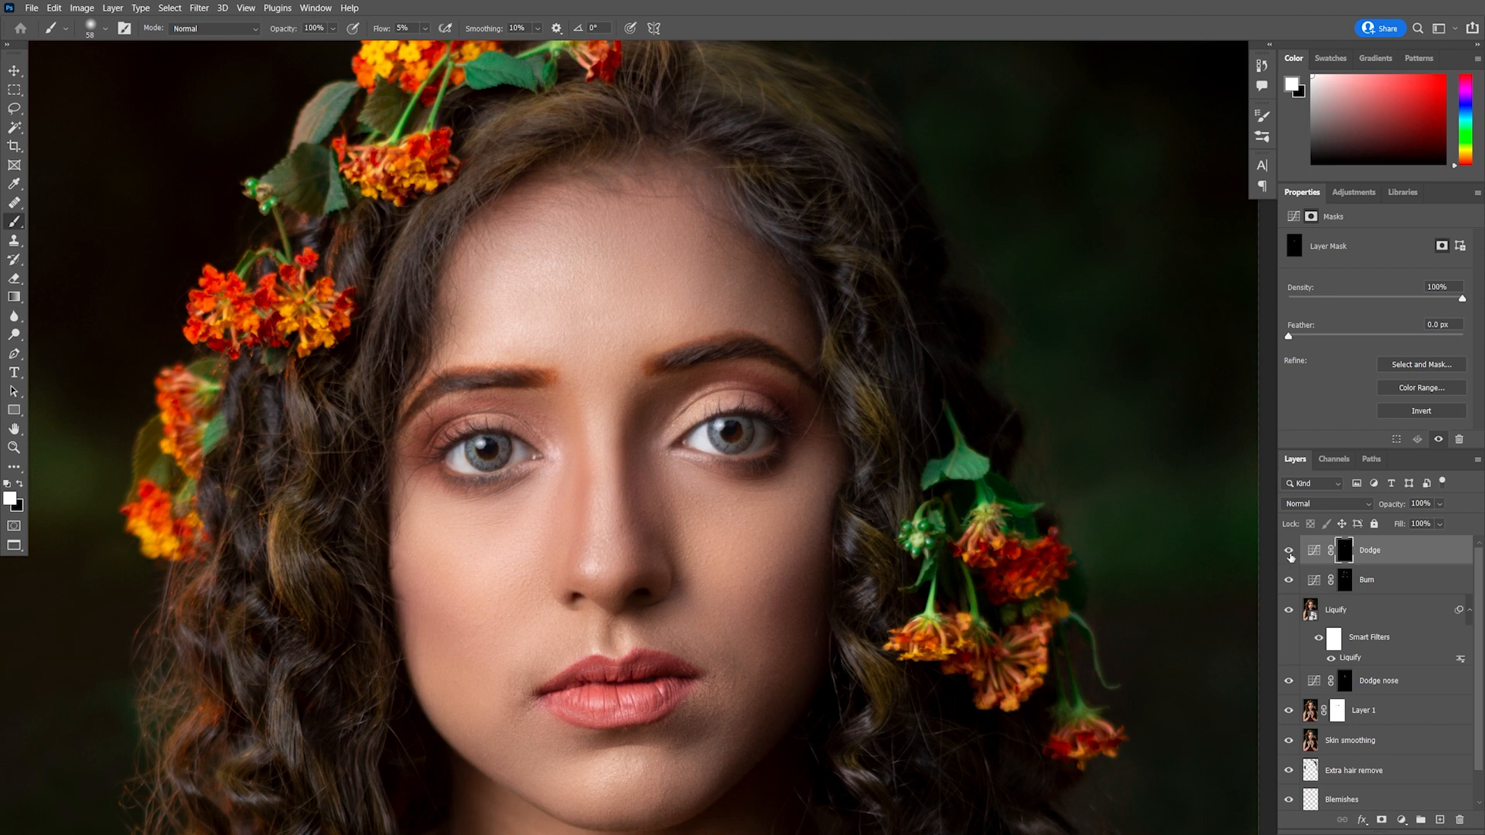
scroll(856, 597, "down", 1)
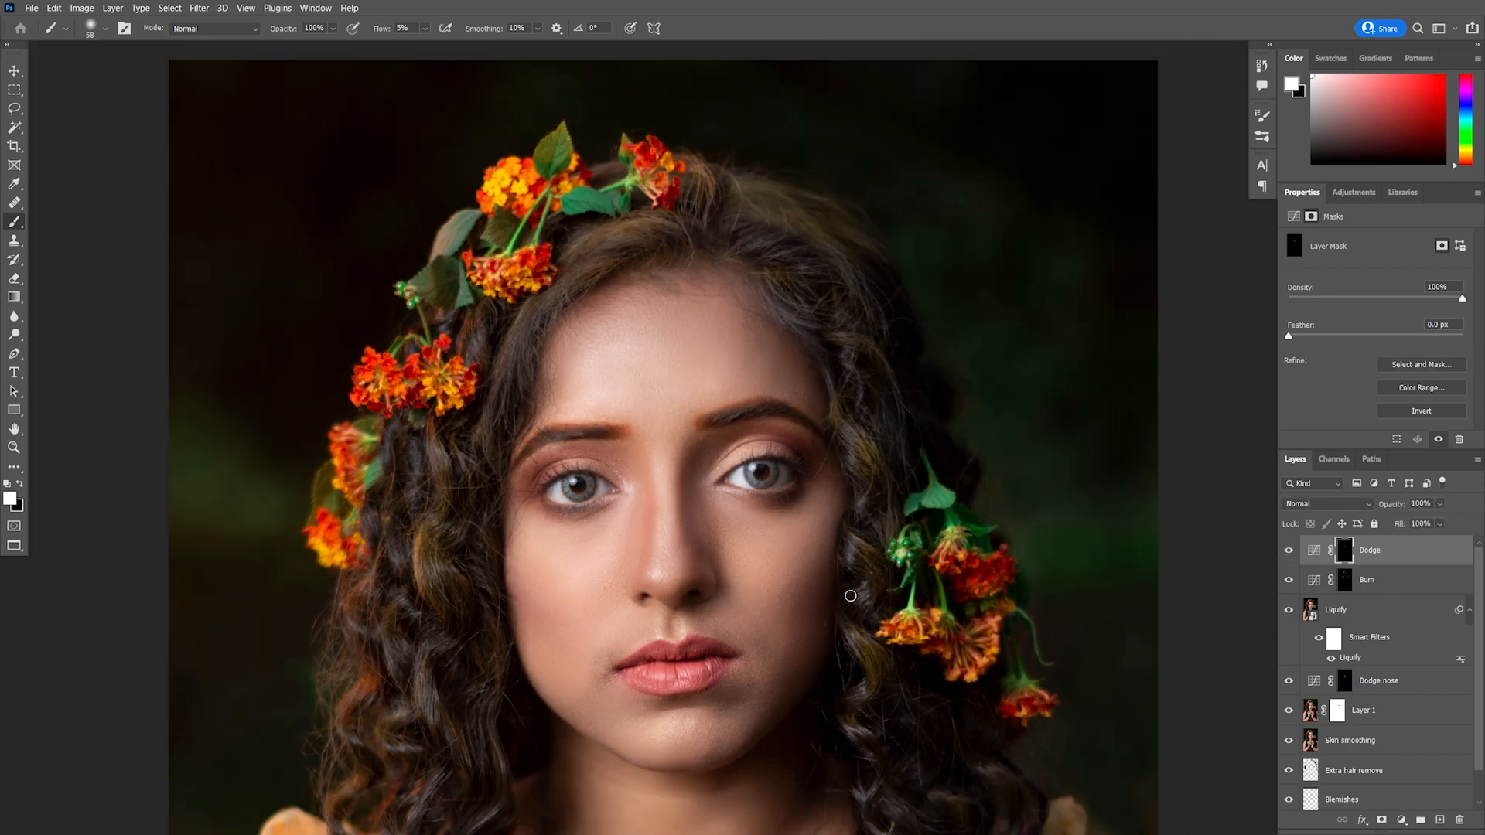
left_click_drag(832, 677, 772, 540)
scroll(772, 540, "down", 1)
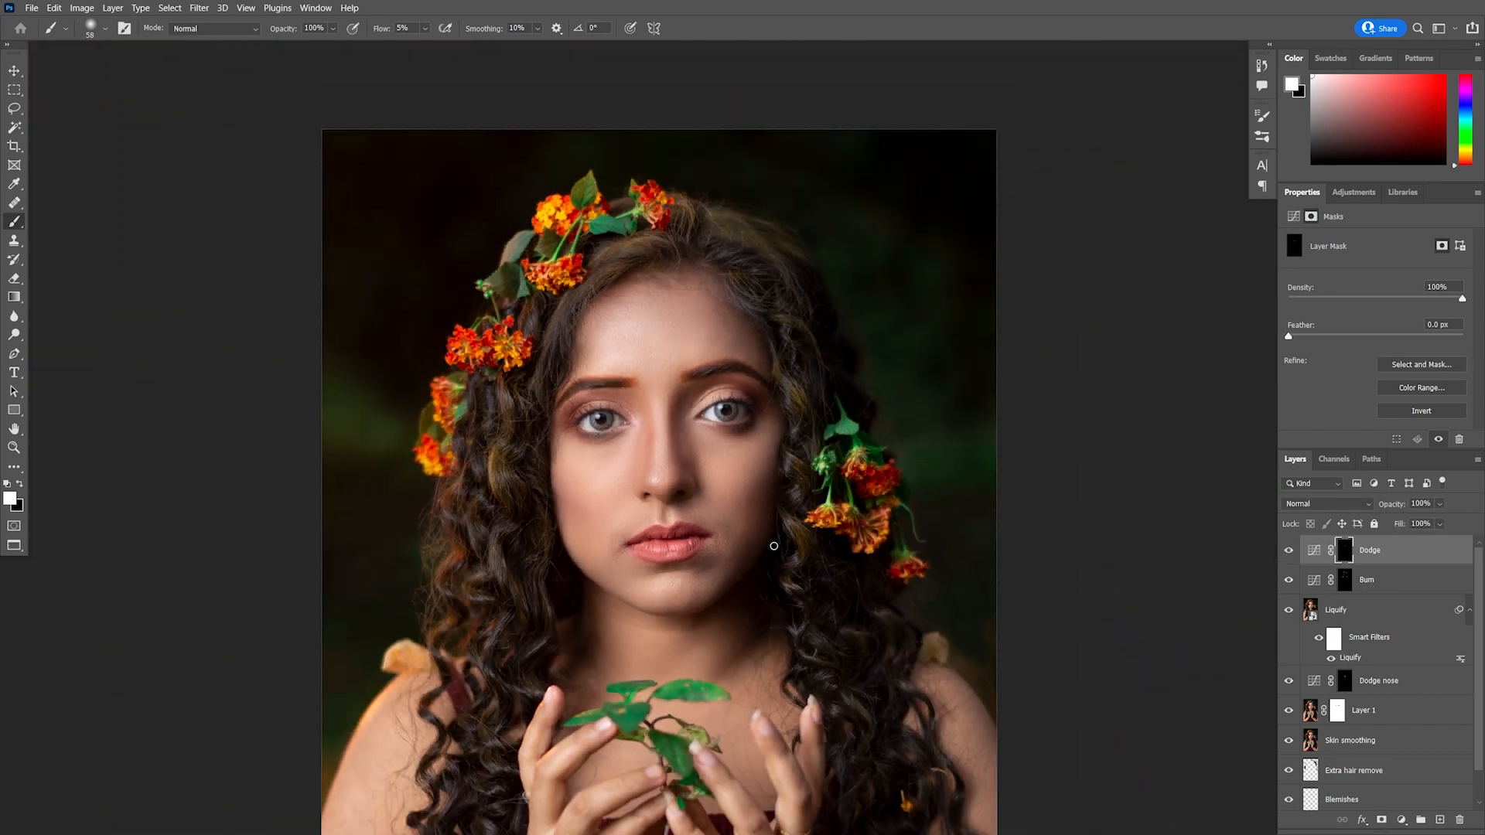
left_click_drag(775, 608, 721, 526)
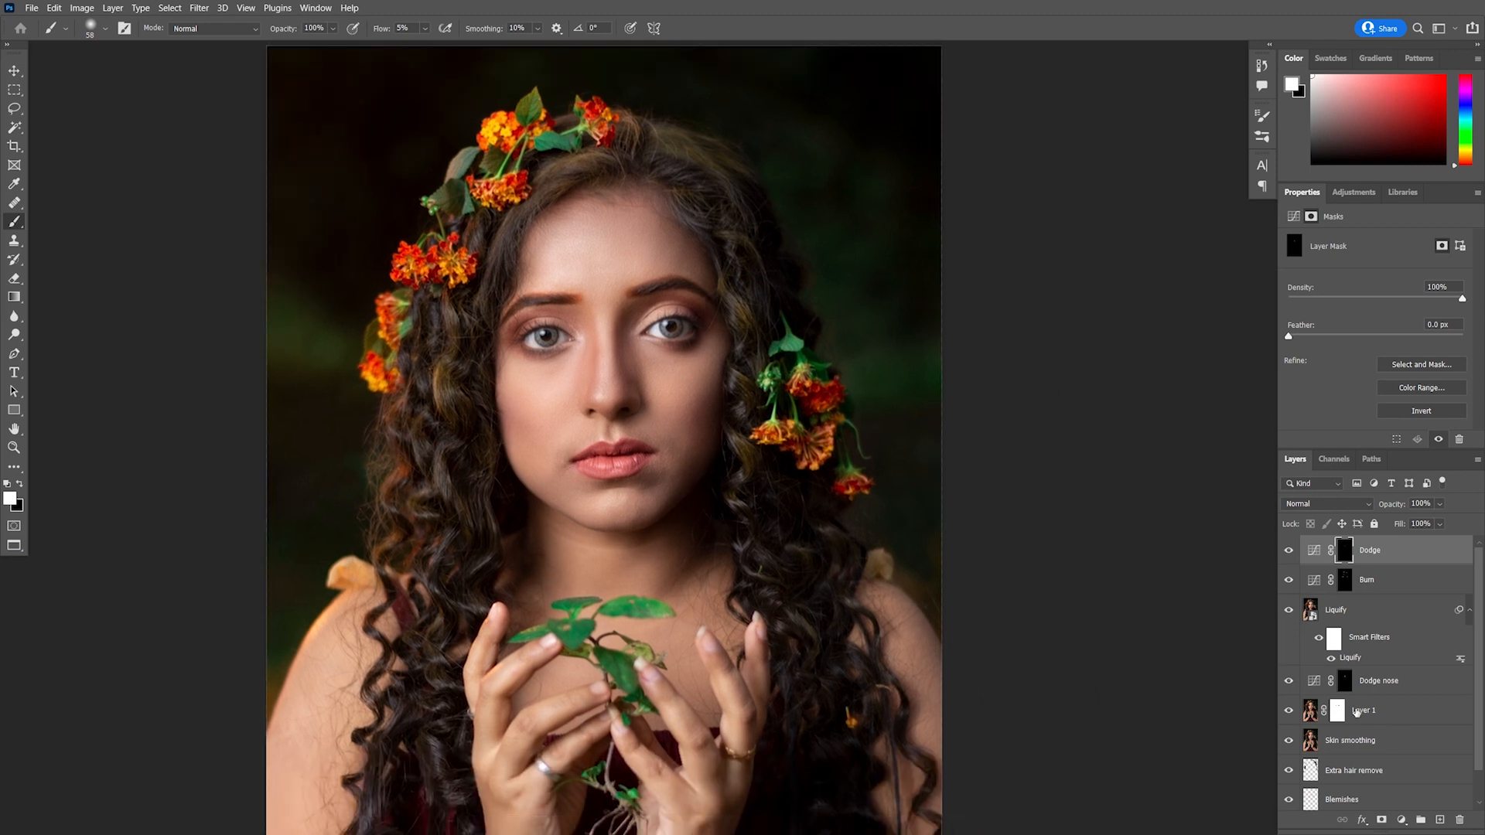
Compare the retouched image with the original background layer shown alone
scroll(1358, 713, "down", 1)
left_click(1290, 799, "alt")
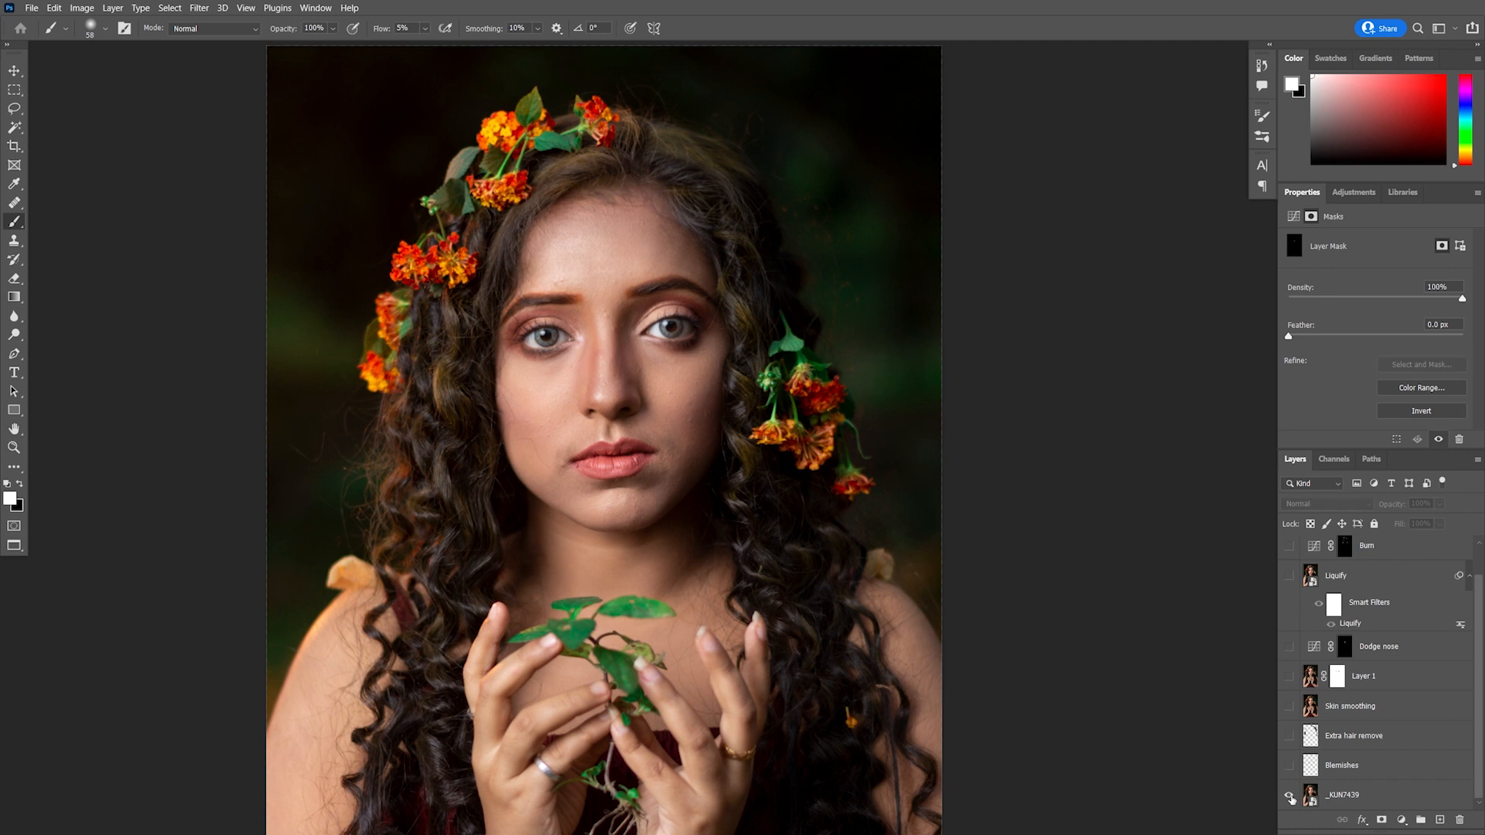
left_click(1291, 800, "alt")
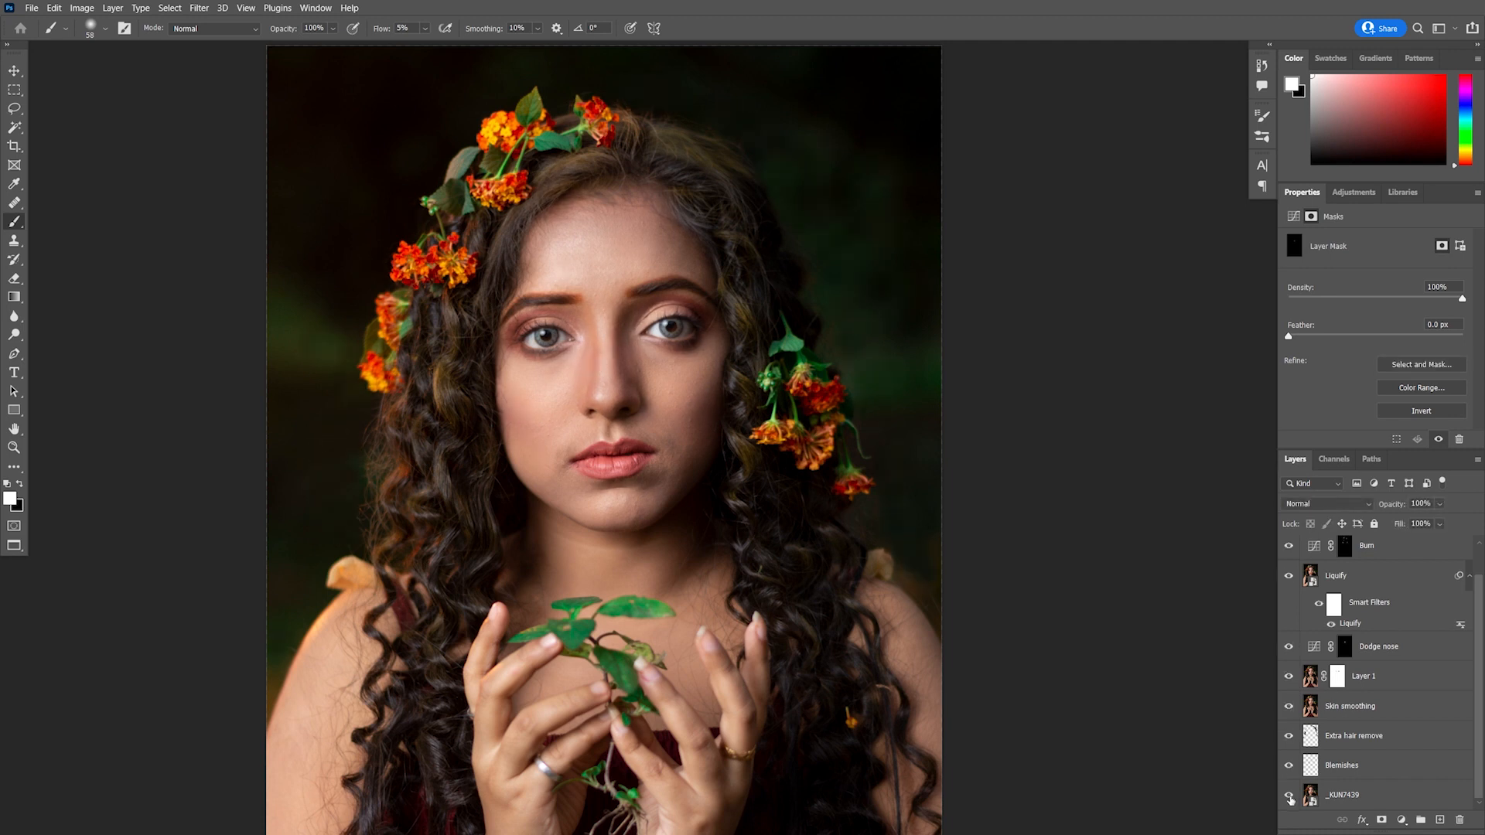
scroll(1319, 735, "up", 1)
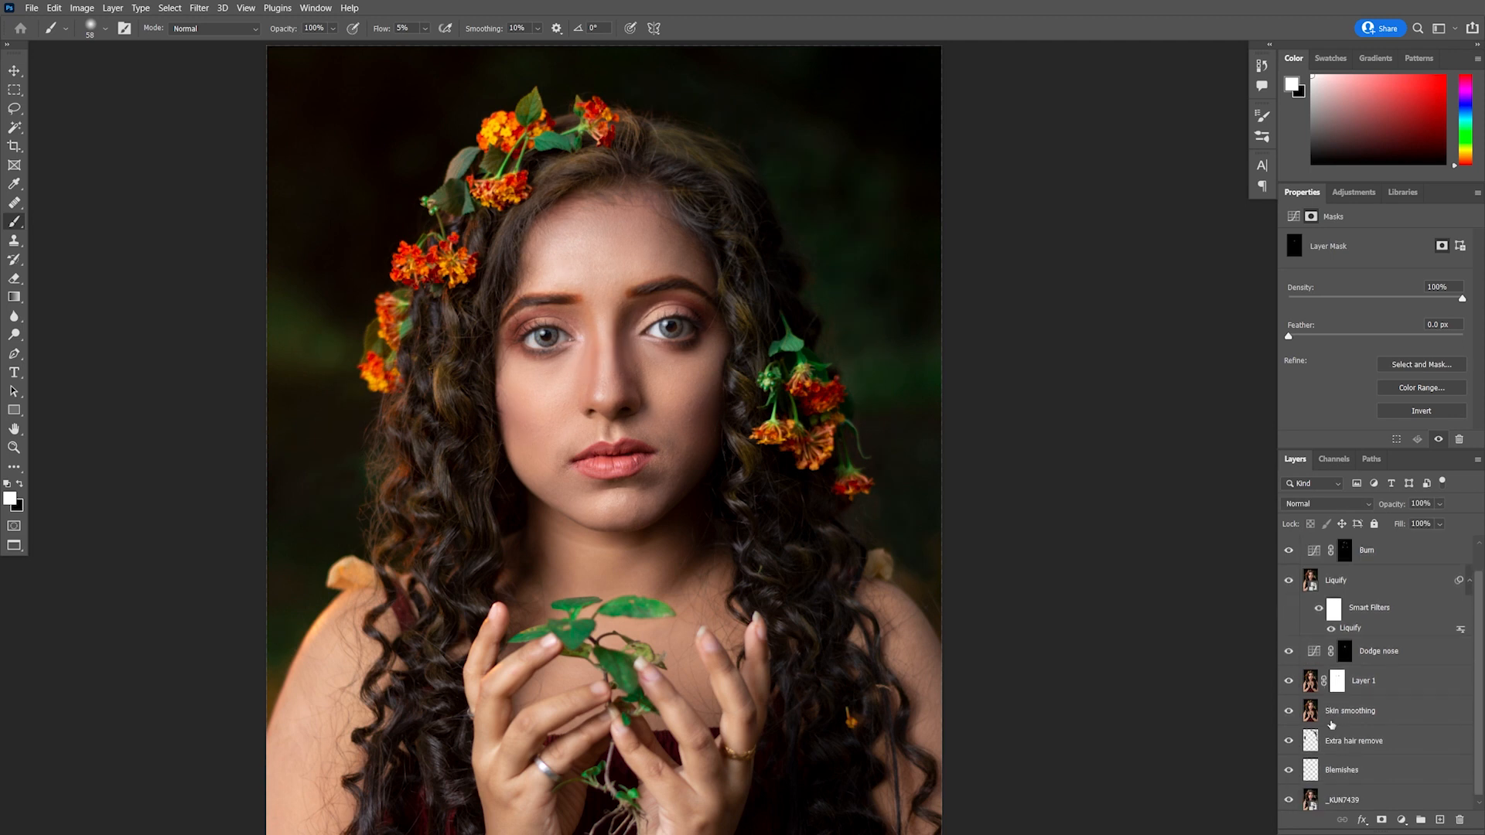
scroll(1332, 725, "up", 2)
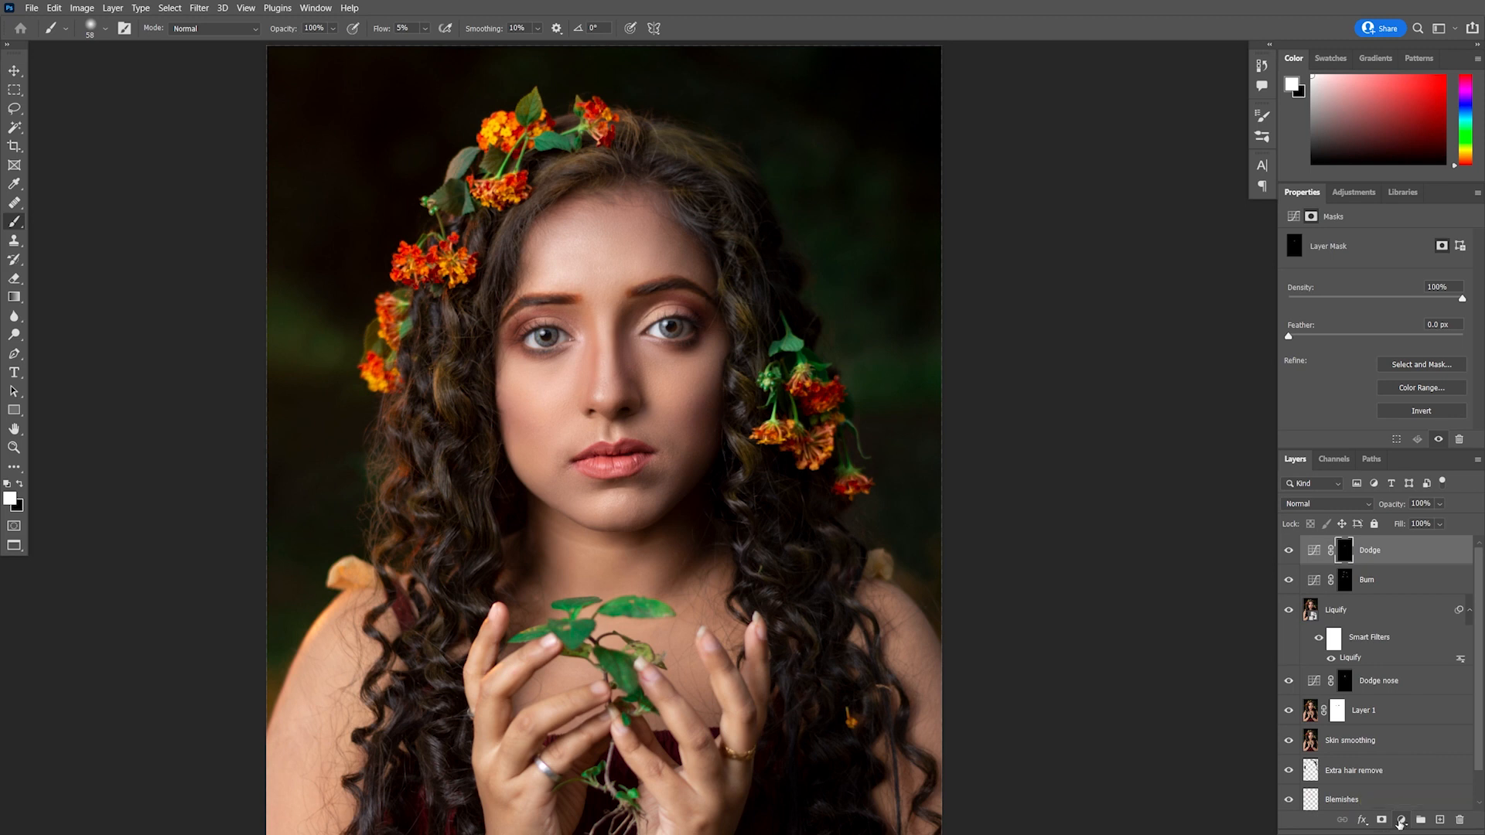
Stamp all visible layers into a new merged layer and rename it Sharp
key("ctrl+shift+alt+e")
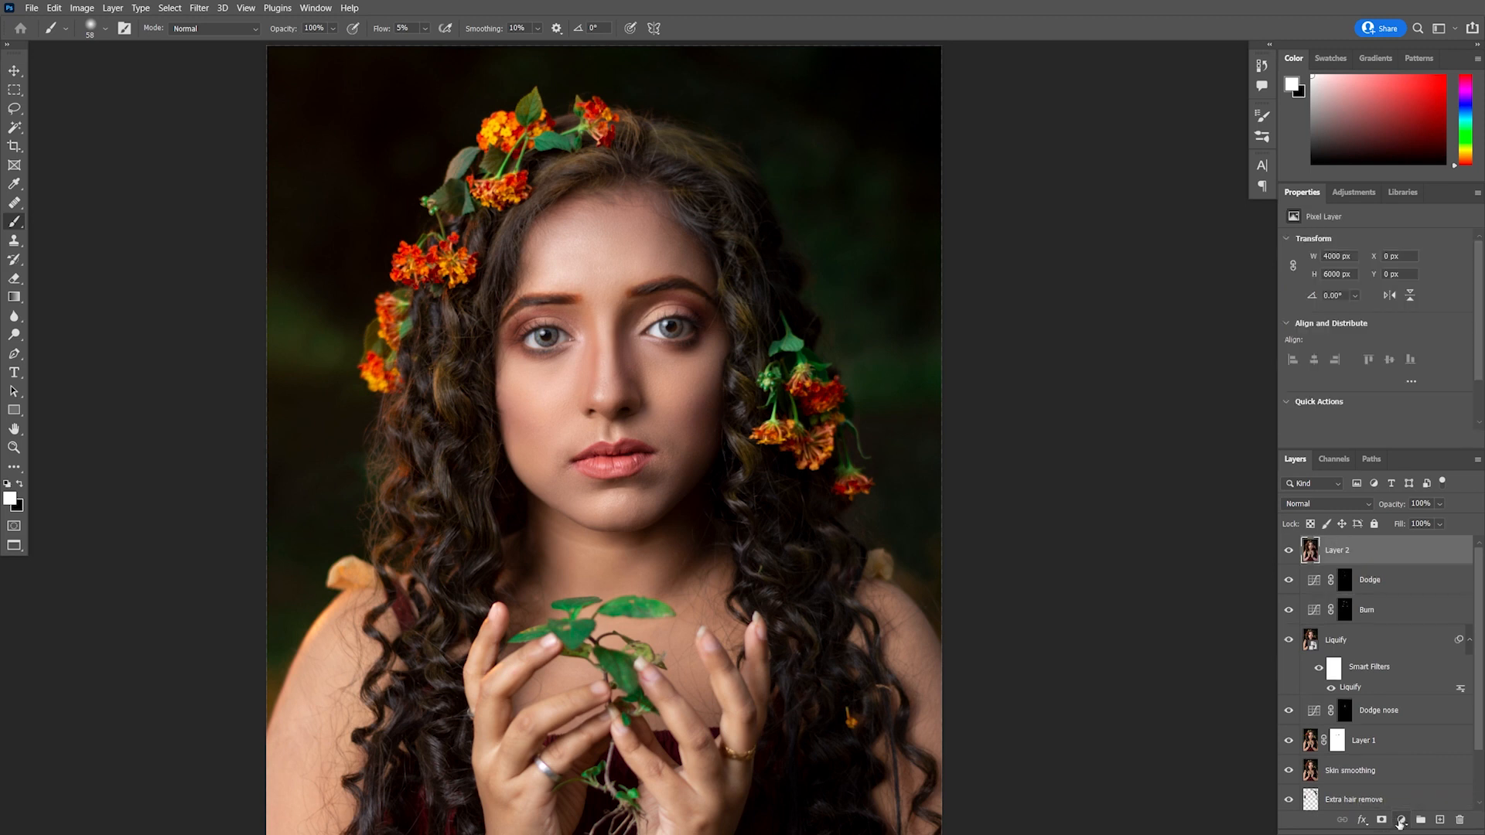
double_click(1347, 552)
type("Sharp")
key("Return")
Apply the High Pass filter to the Sharp layer with a radius of 1.5 pixels
left_click(199, 10)
left_click(398, 317)
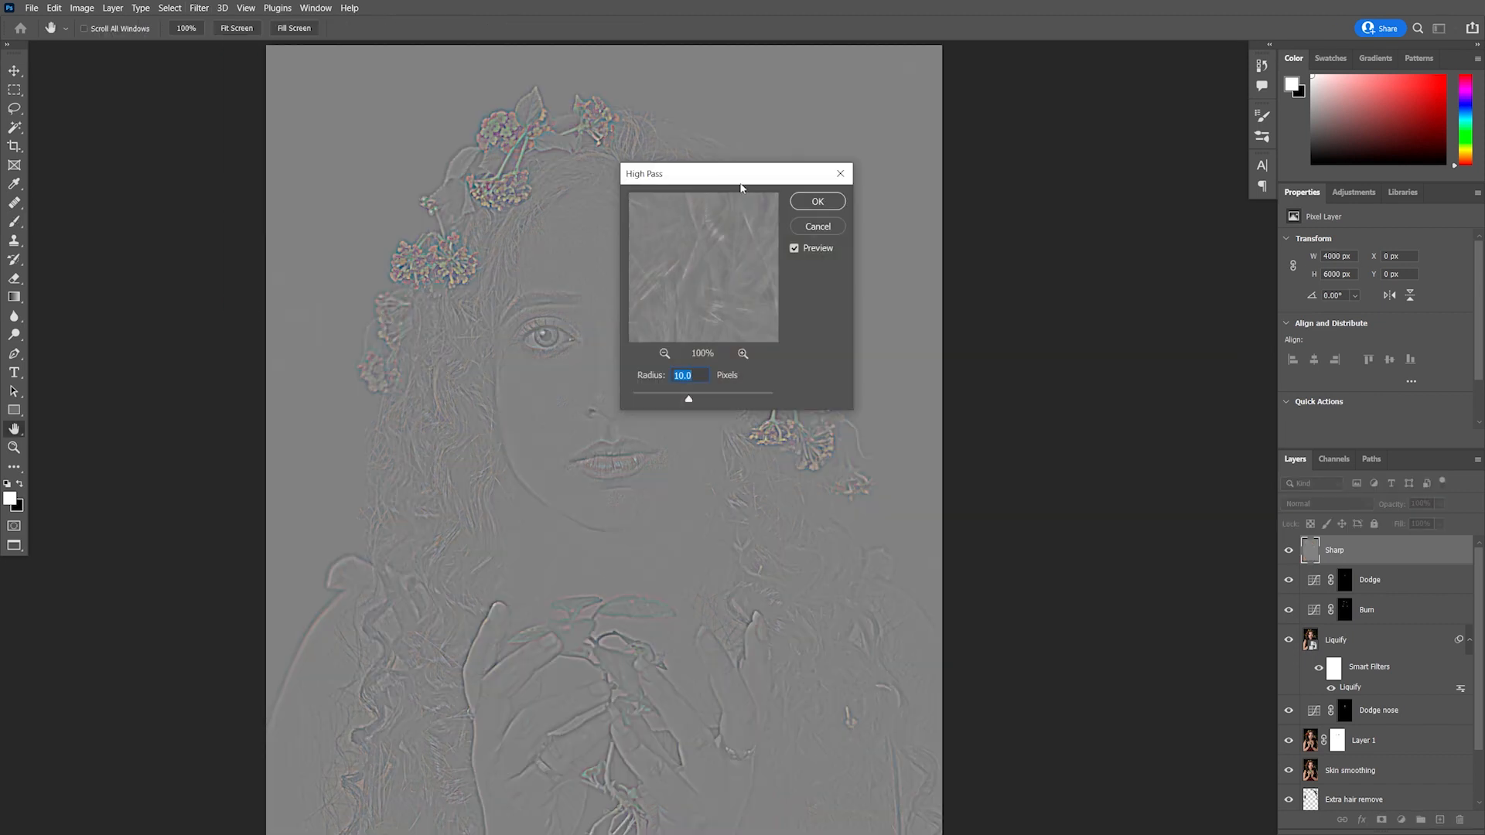
left_click_drag(741, 187, 940, 202)
left_click_drag(889, 416, 829, 414)
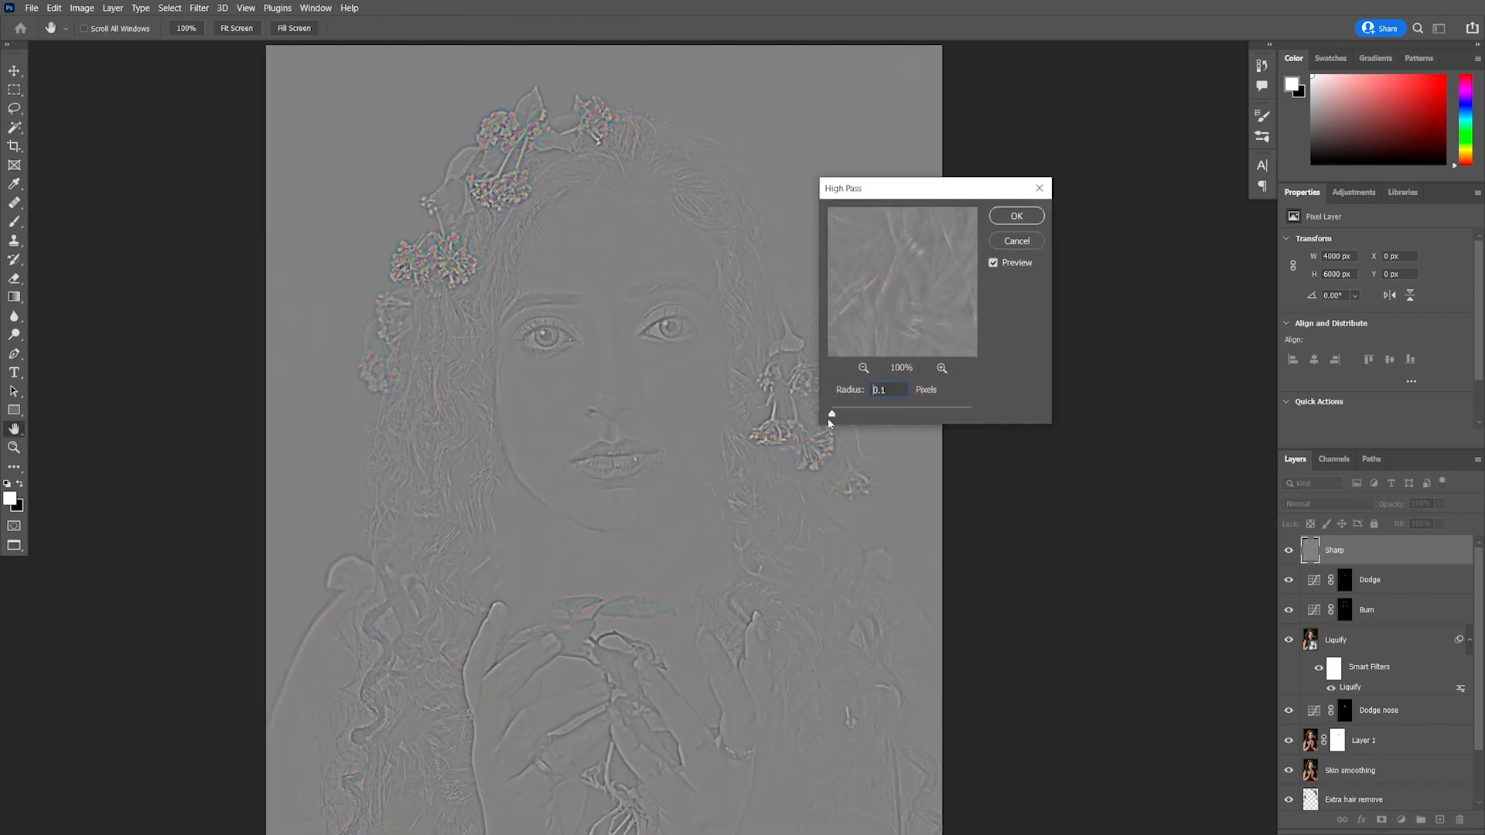
left_click_drag(835, 415, 844, 417)
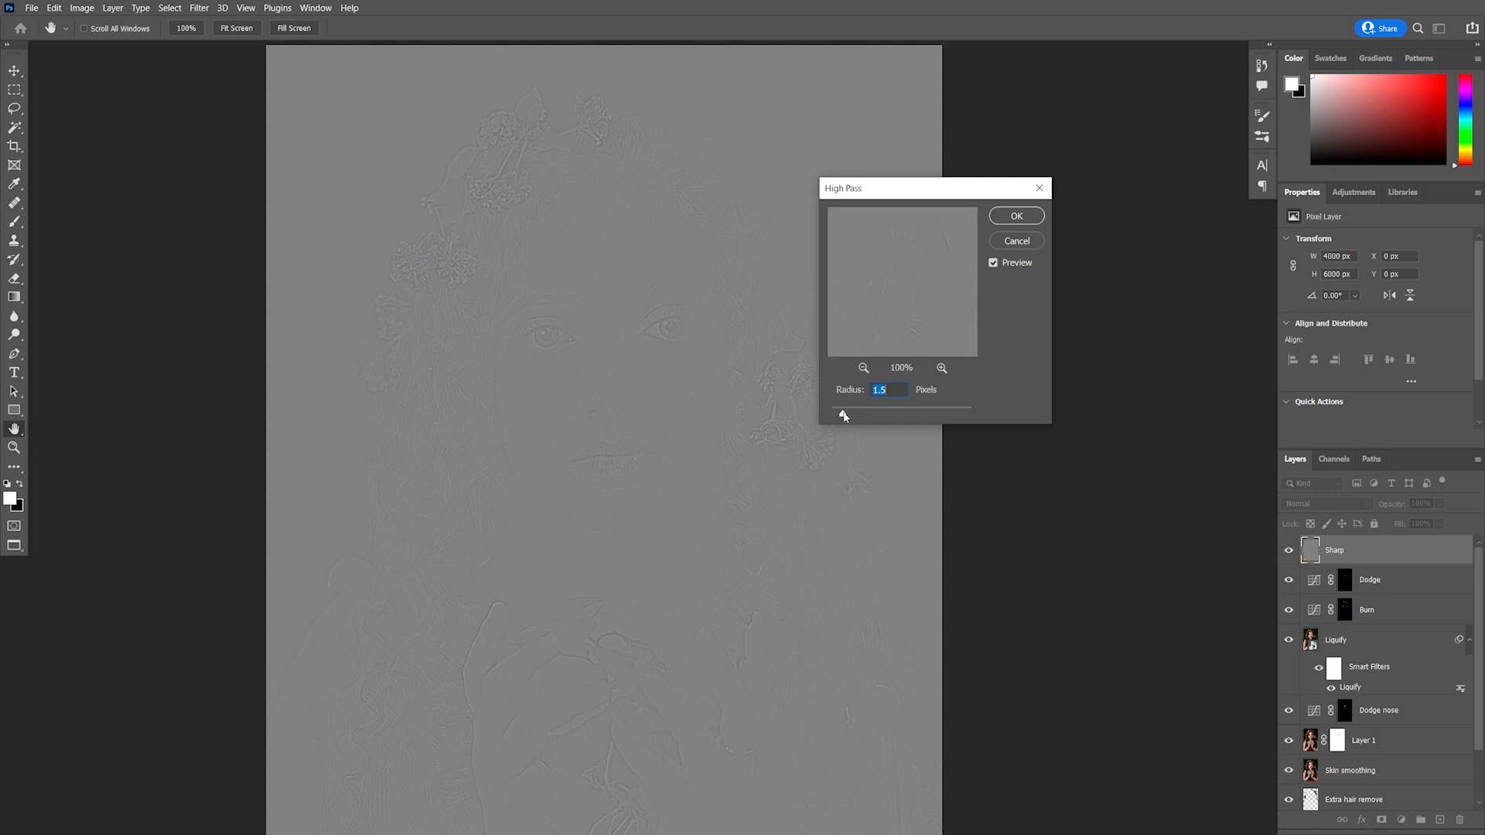
left_click(1018, 215)
Set the Sharp layer's blend mode to Overlay
key("b")
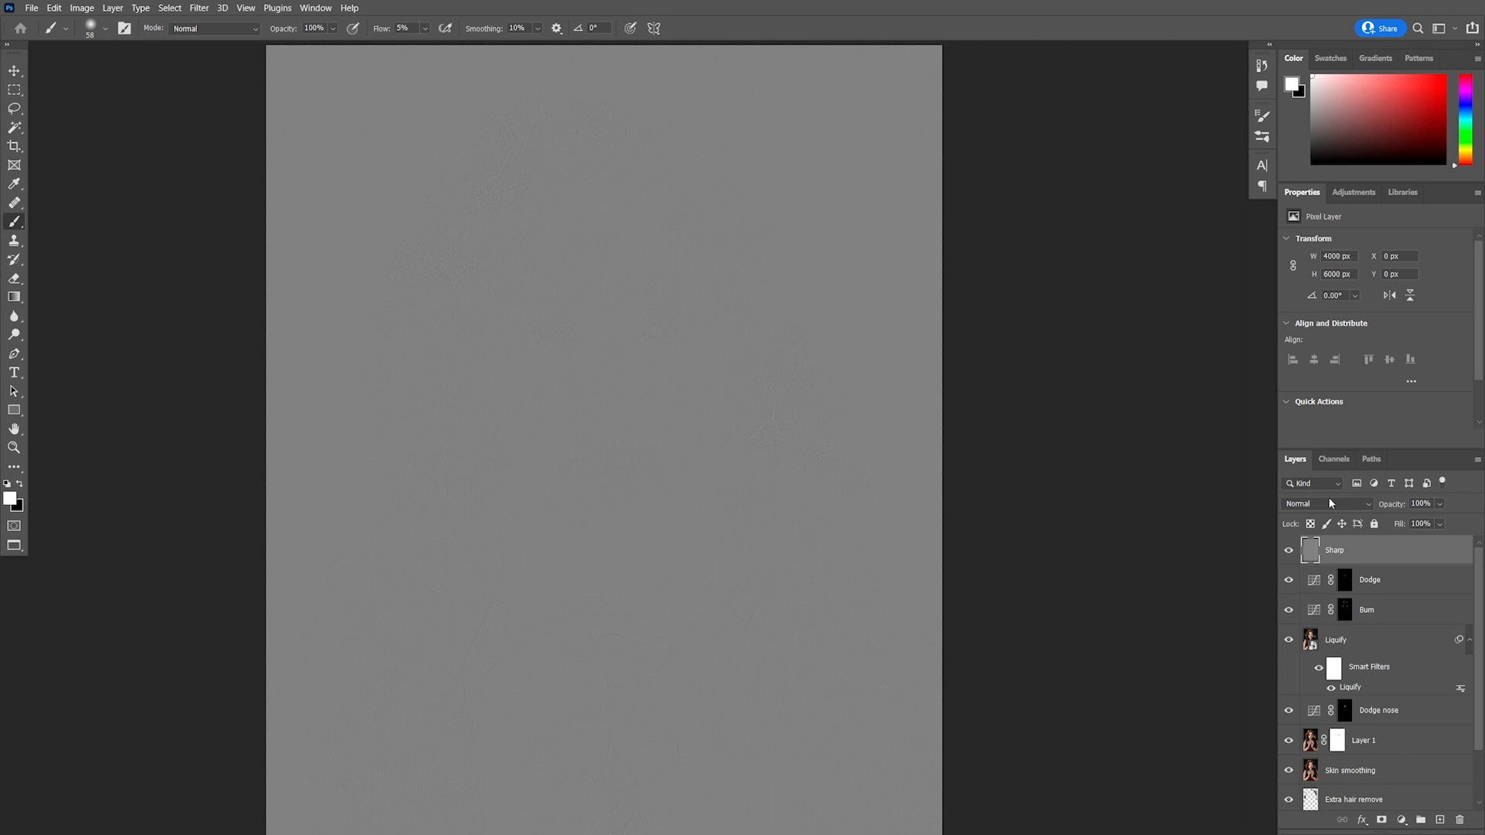
left_click(1329, 502)
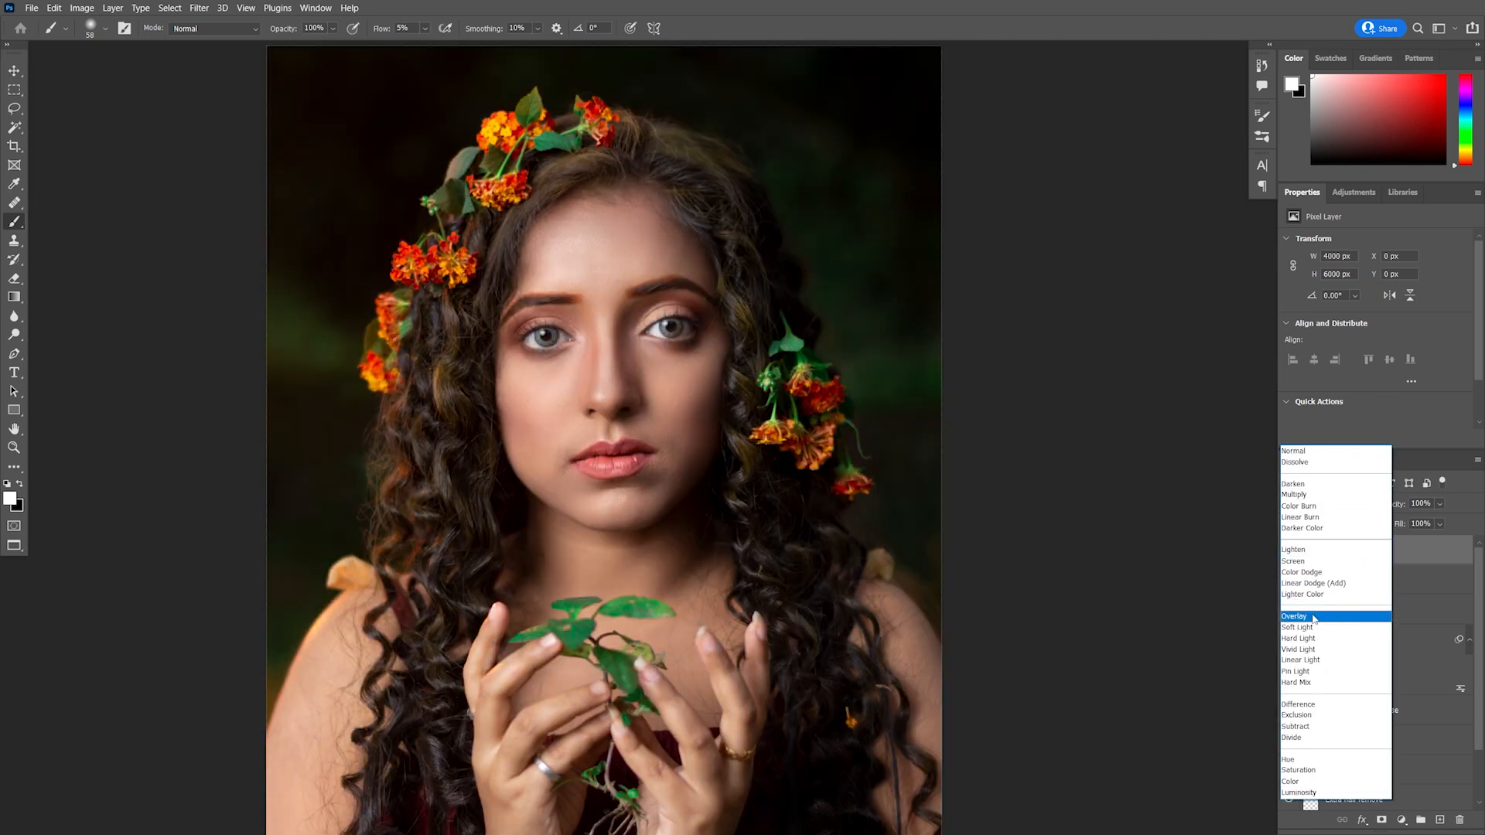
left_click(1313, 616)
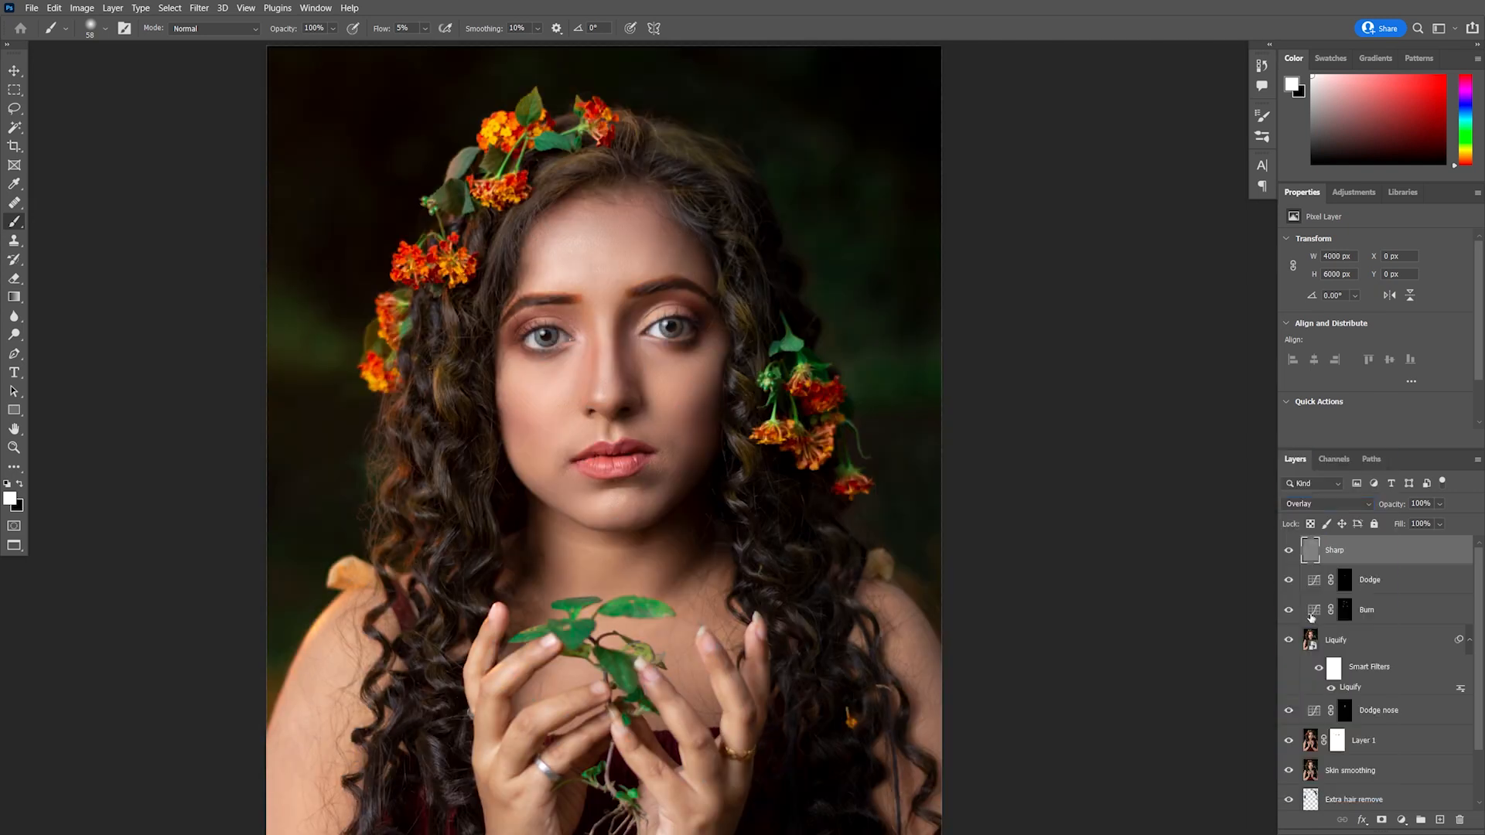
Add a layer mask to Sharp and paint black at 100% flow over the lips and chin to hide the sharpening
scroll(663, 429, "up", 3)
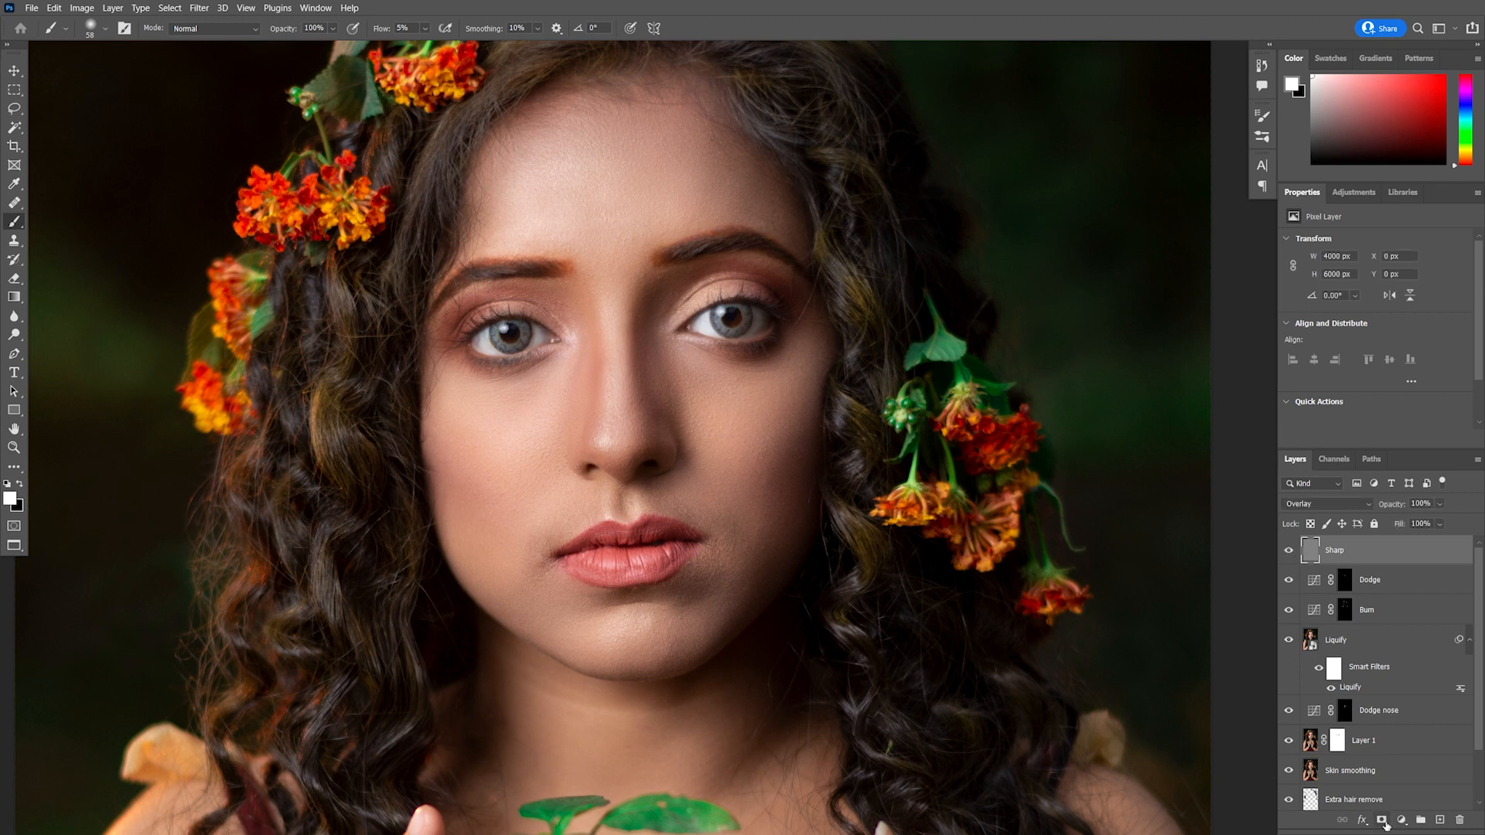
left_click(1383, 822)
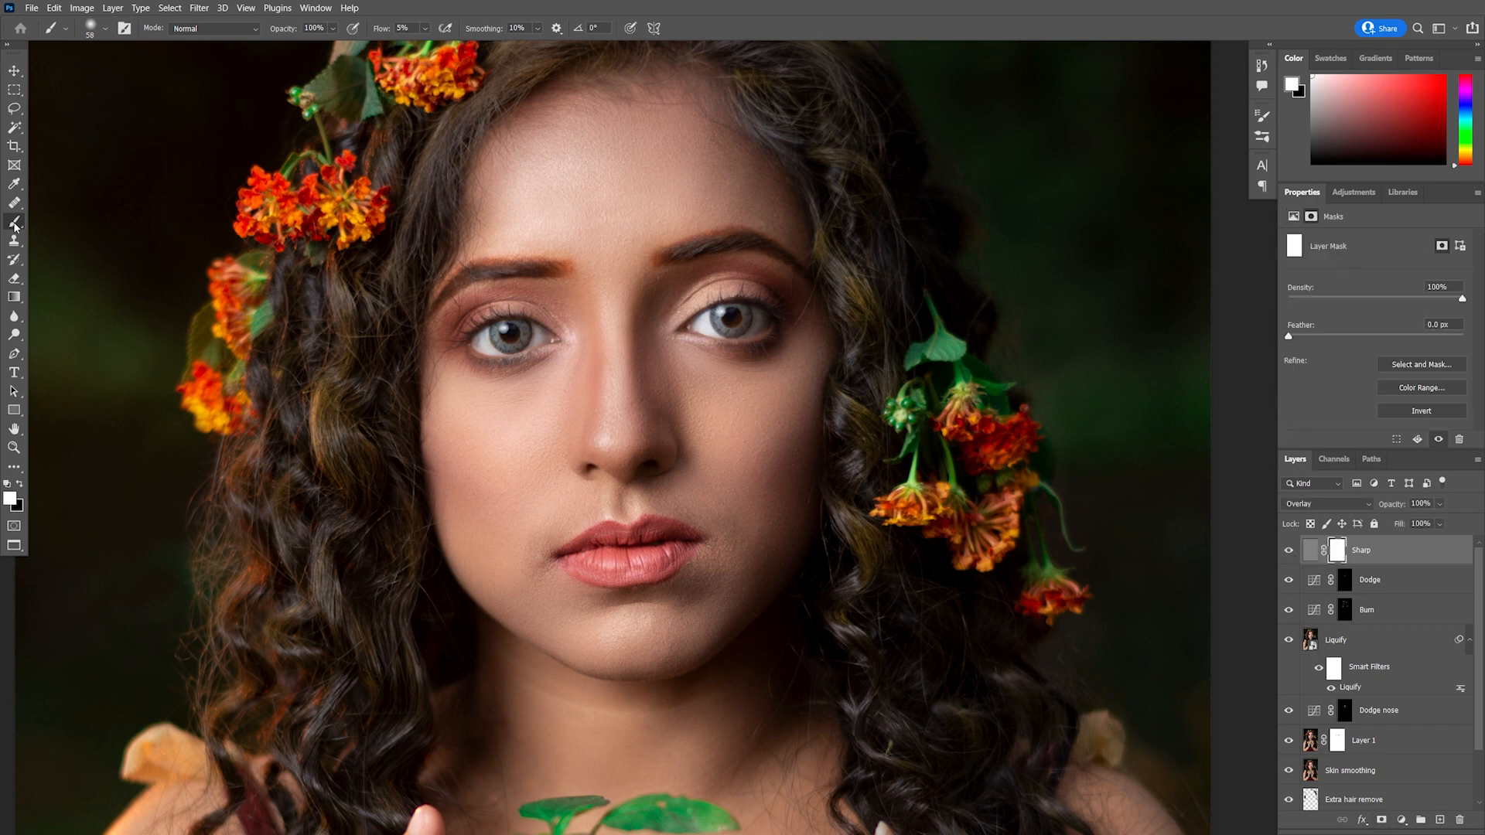
left_click(21, 485)
left_click(425, 28)
left_click_drag(428, 46, 596, 70)
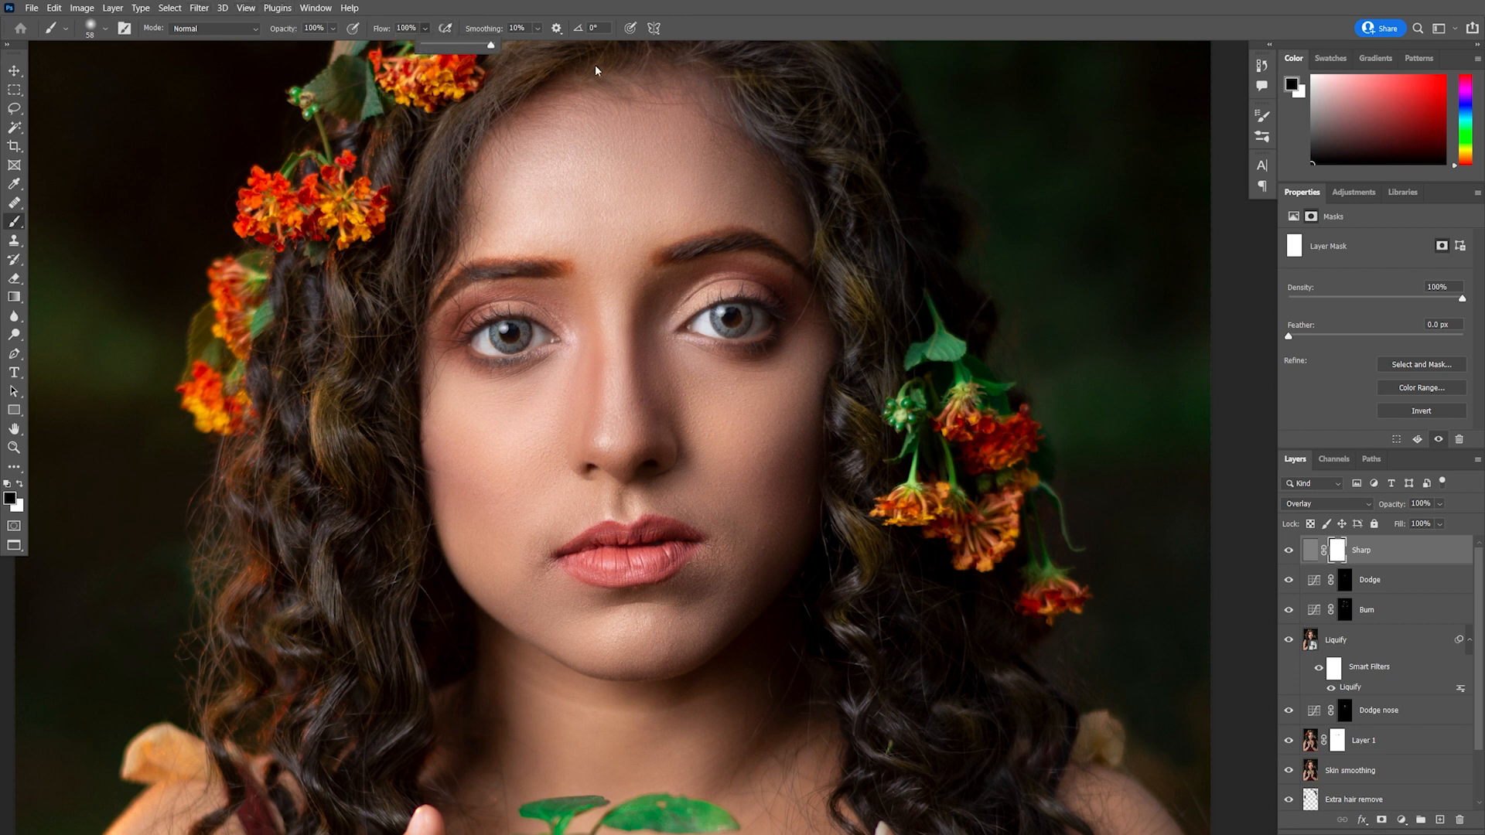
mouse_move(595, 574)
left_mouse_down()
mouse_move(619, 574)
mouse_move(542, 558)
left_mouse_up()
left_click_drag(733, 557, 713, 581)
mouse_move(697, 505)
left_mouse_down()
mouse_move(738, 537)
mouse_move(723, 593)
left_mouse_up()
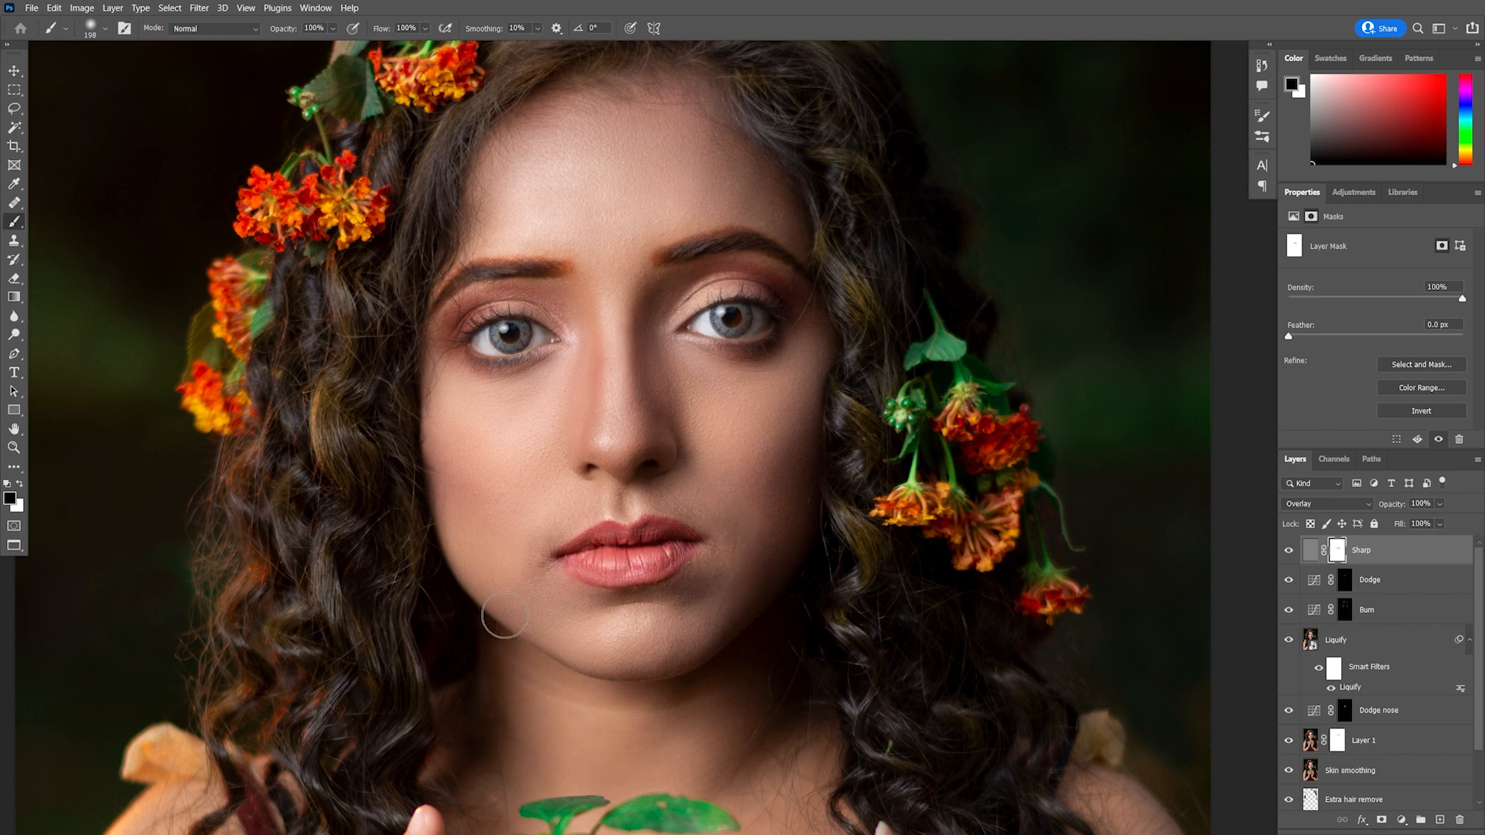
Toggle the Sharp layer's visibility to compare the sharpening before and after
left_click(1288, 550)
left_click(1288, 550)
left_click(1404, 560)
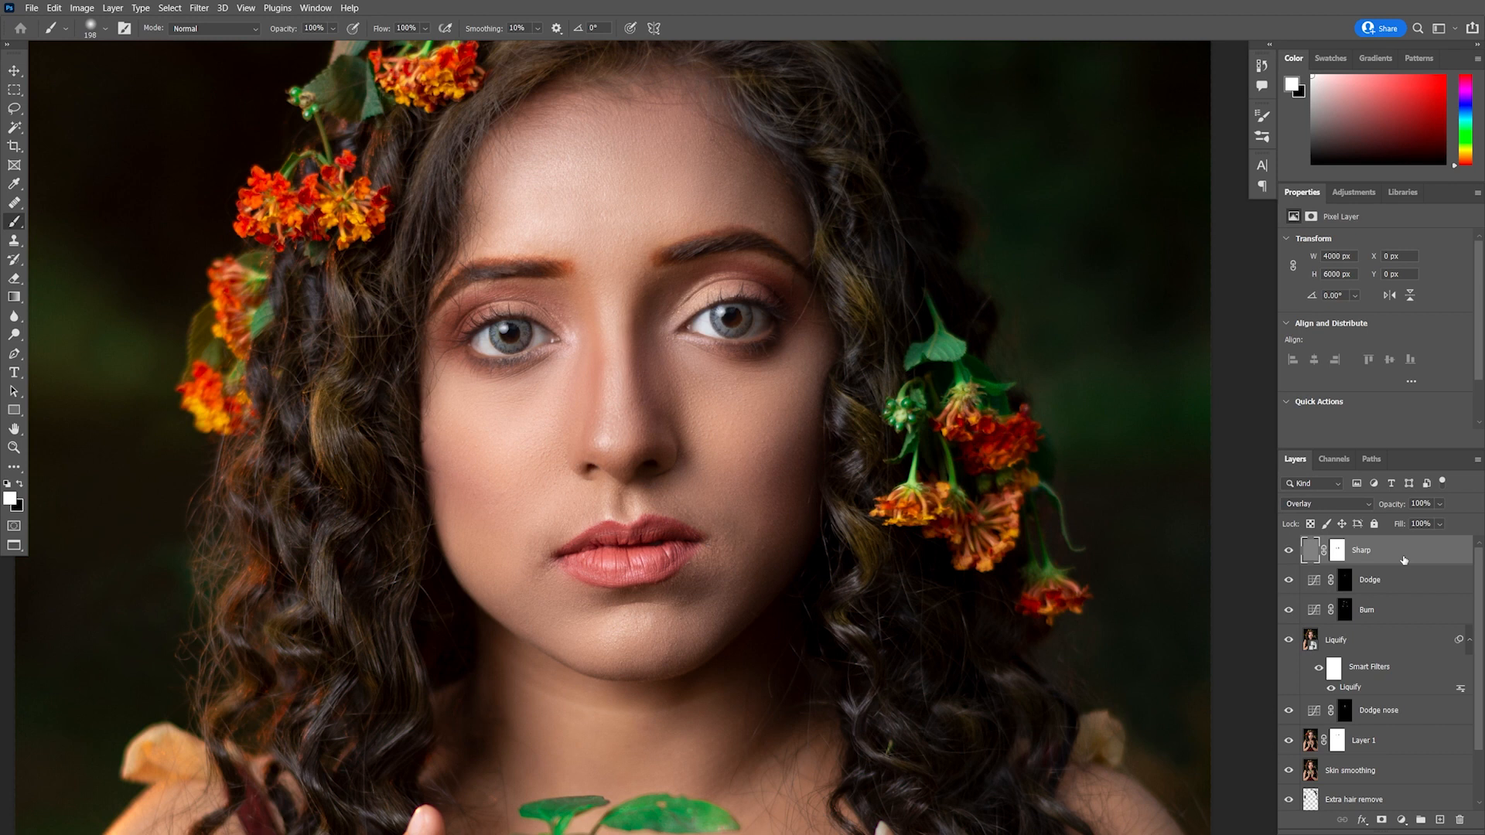
Duplicate the Sharp layer and delete the copy's layer mask without applying it
key("ctrl+j")
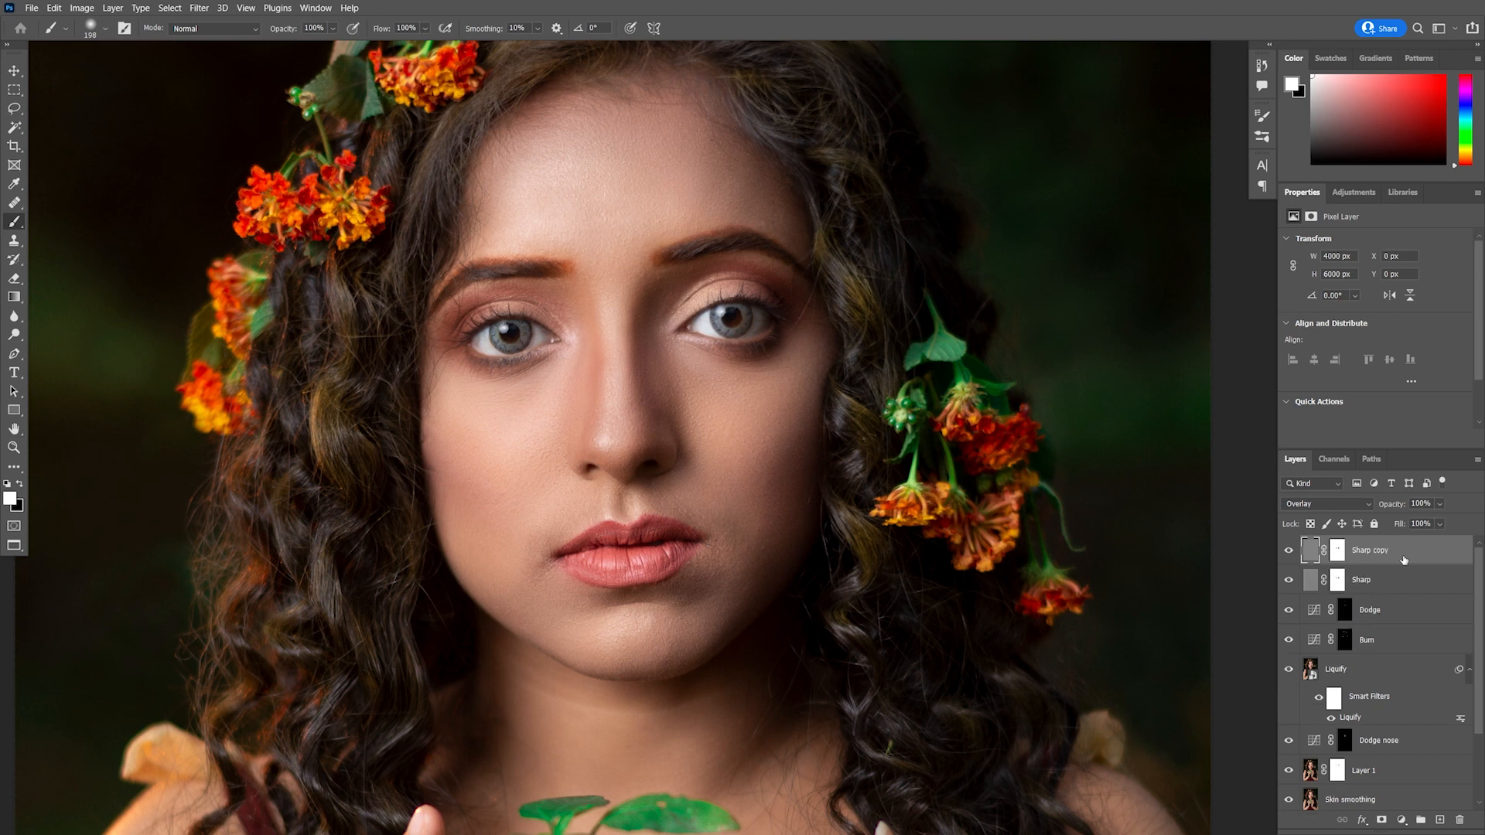
left_click(1339, 551)
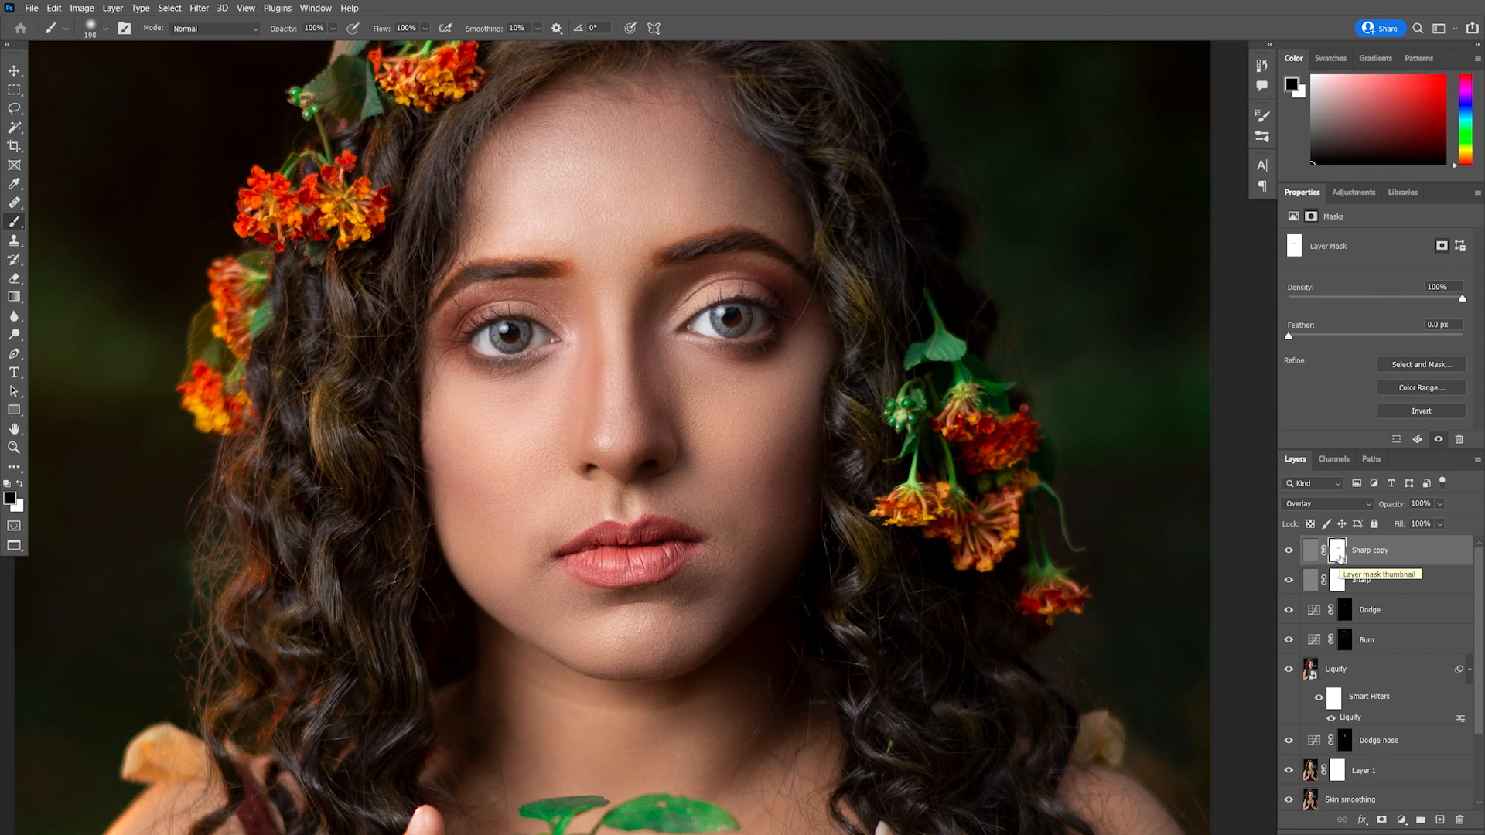
left_click_drag(1341, 558, 1460, 821)
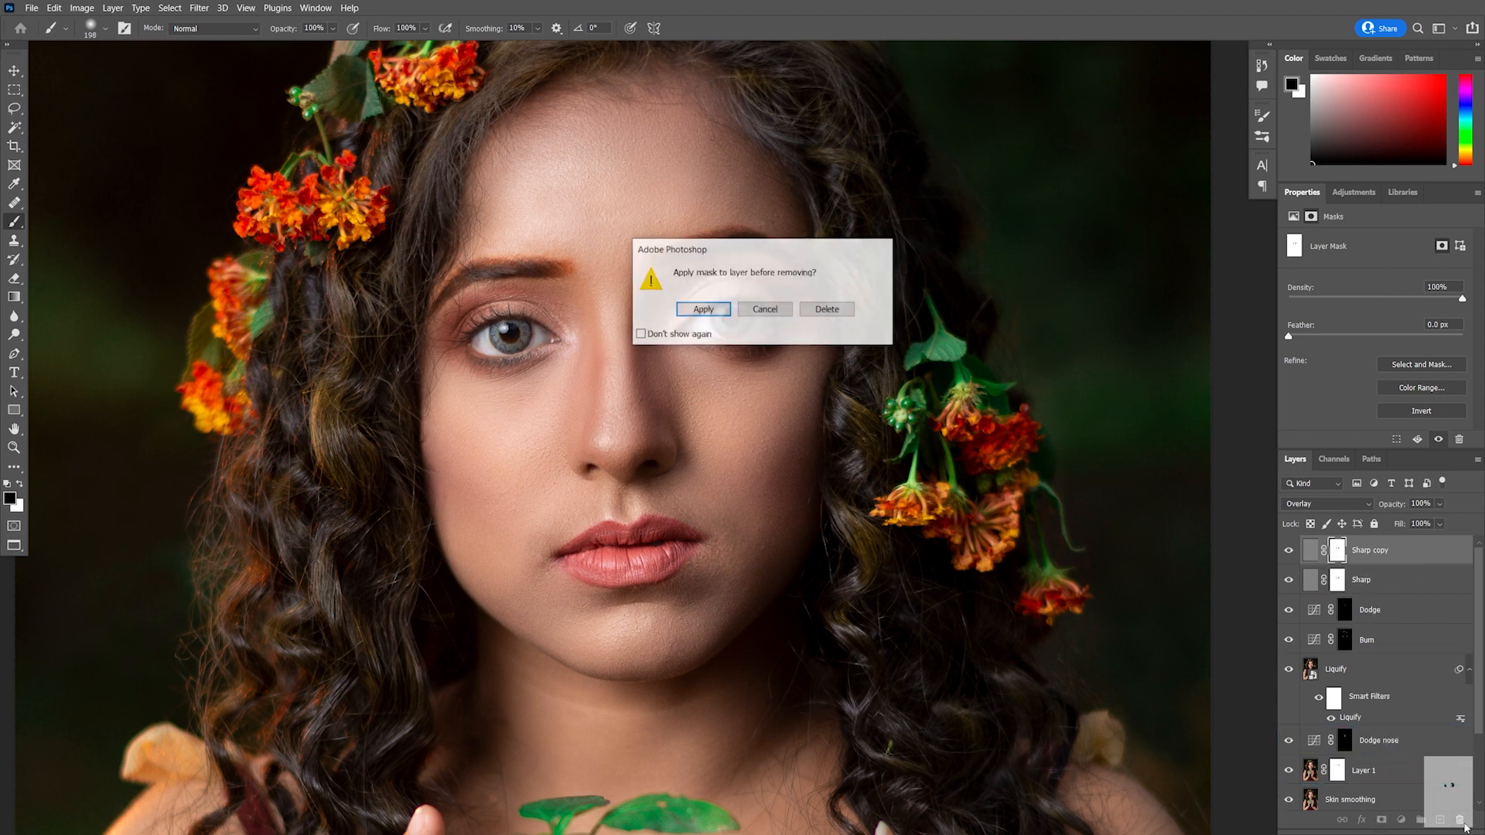
left_click(831, 311)
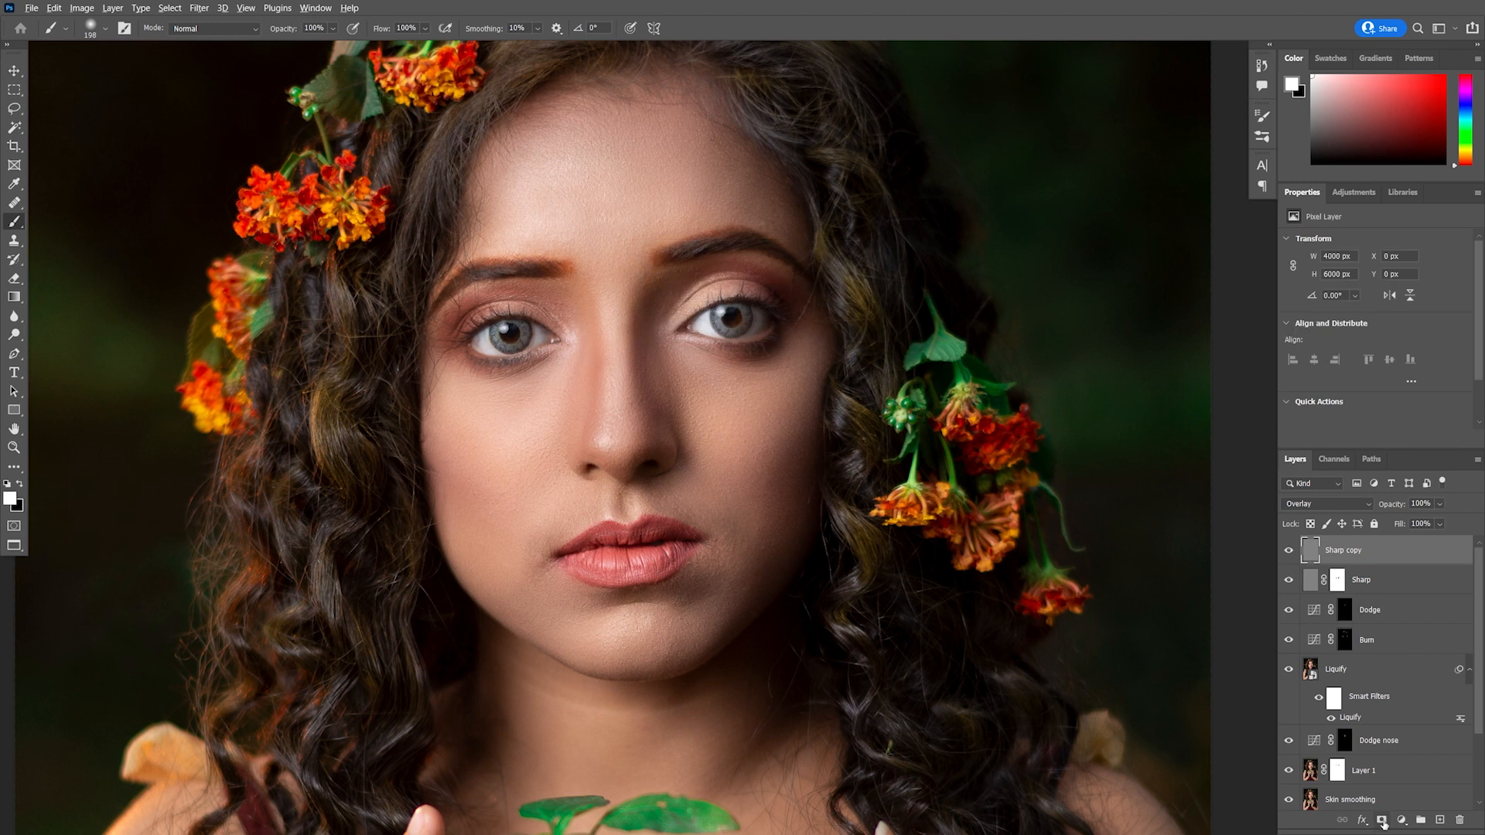
Add a black layer mask to Sharp copy and paint white over the eyes and eyebrows to sharpen them further
left_click(1383, 820, "alt")
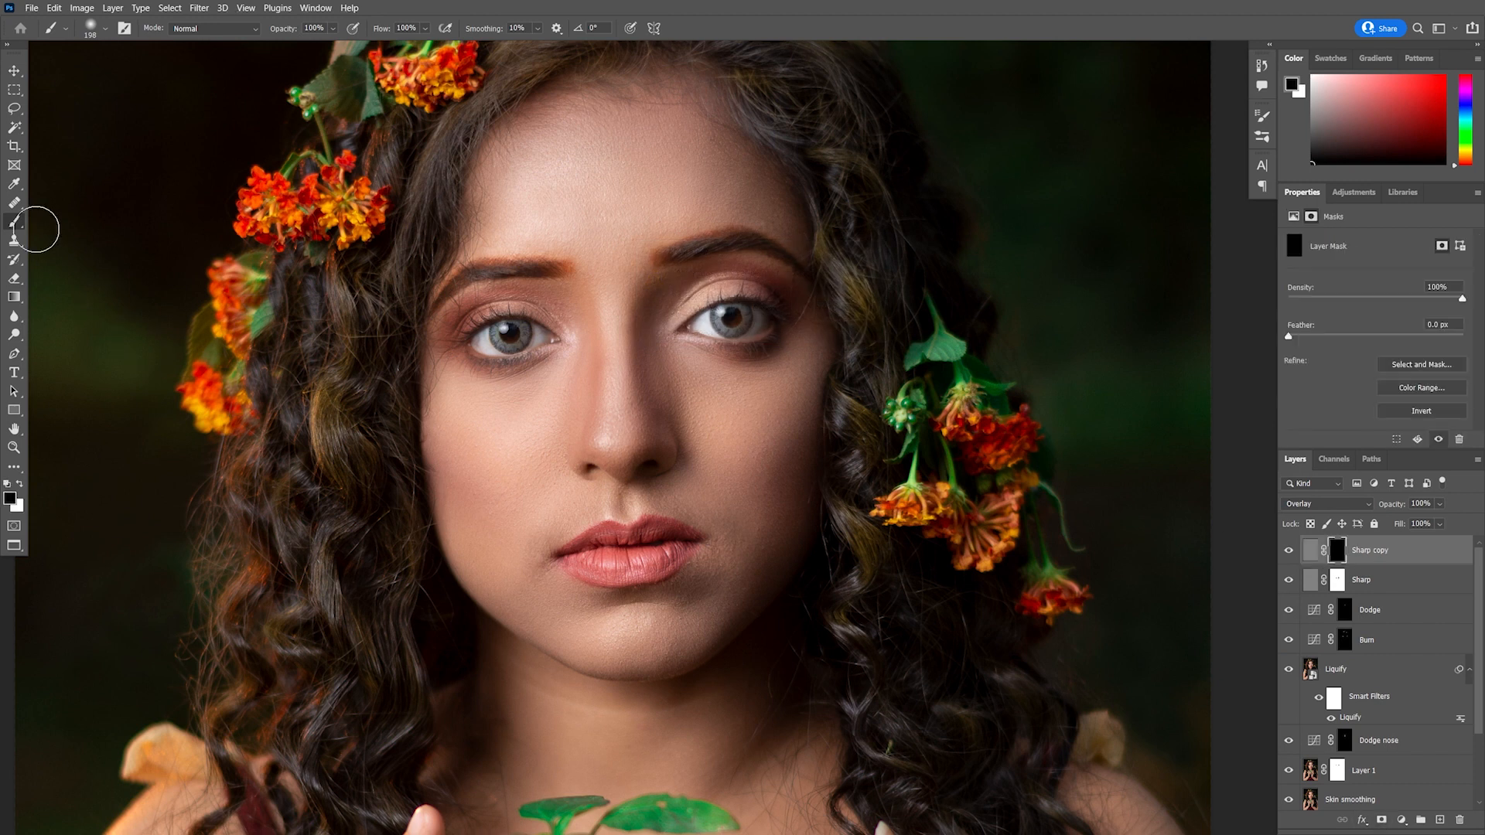
left_click(20, 483)
scroll(534, 323, "up", 1)
scroll(517, 327, "up", 1)
mouse_move(533, 327)
left_mouse_down()
mouse_move(517, 312)
mouse_move(444, 329)
mouse_move(458, 362)
mouse_move(492, 369)
mouse_move(581, 335)
left_mouse_up()
mouse_move(834, 316)
left_mouse_down()
mouse_move(790, 302)
mouse_move(799, 281)
mouse_move(855, 308)
mouse_move(839, 343)
mouse_move(782, 300)
left_mouse_up()
left_click_drag(726, 232, 786, 210)
mouse_move(580, 252)
left_mouse_down()
mouse_move(514, 246)
mouse_move(449, 277)
left_mouse_up()
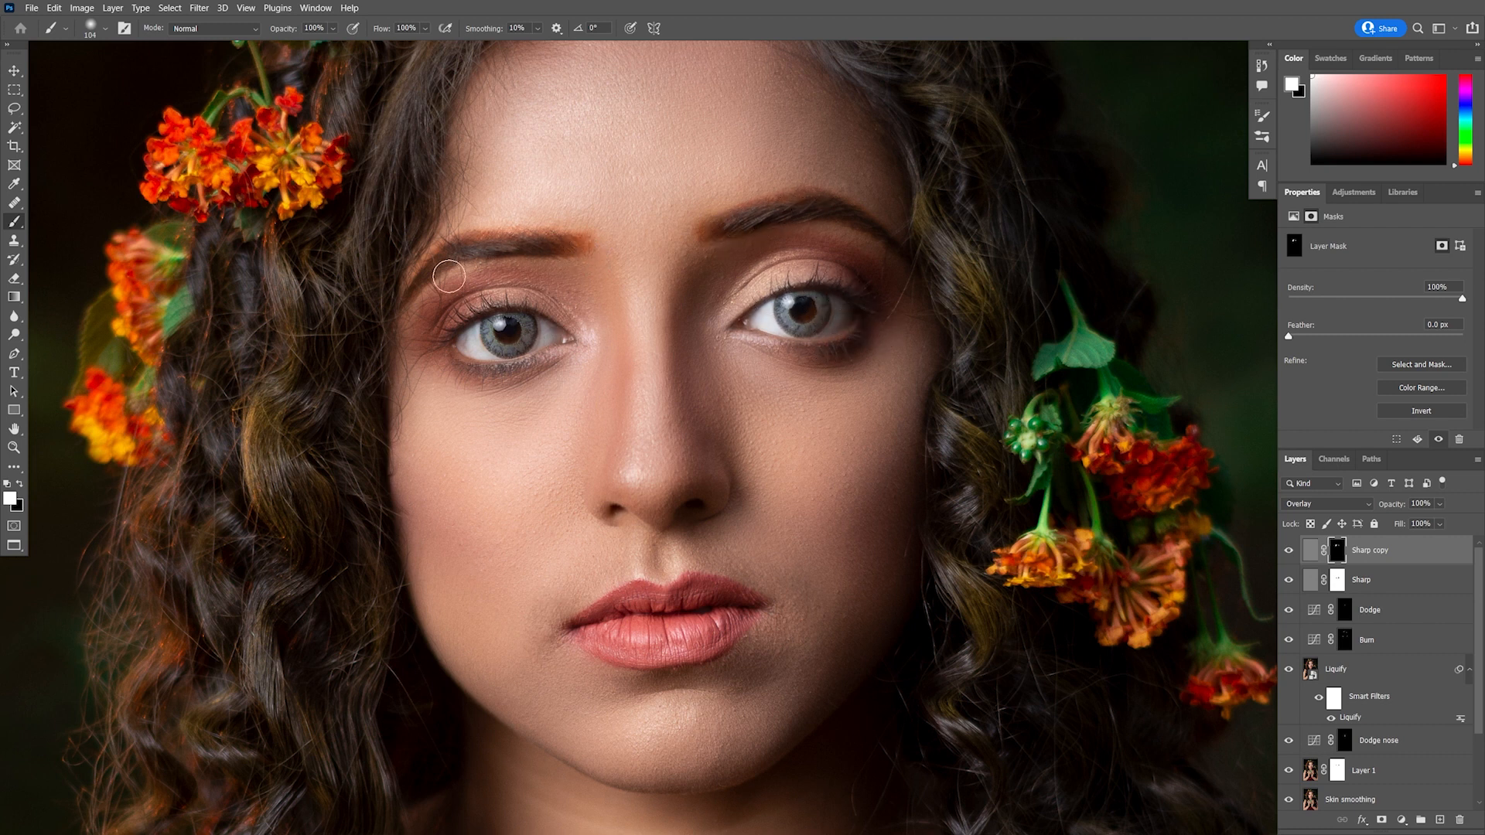
Add a new empty layer and spot-heal a blemish on the lower lip with the Spot Healing Brush
scroll(712, 504, "down", 2)
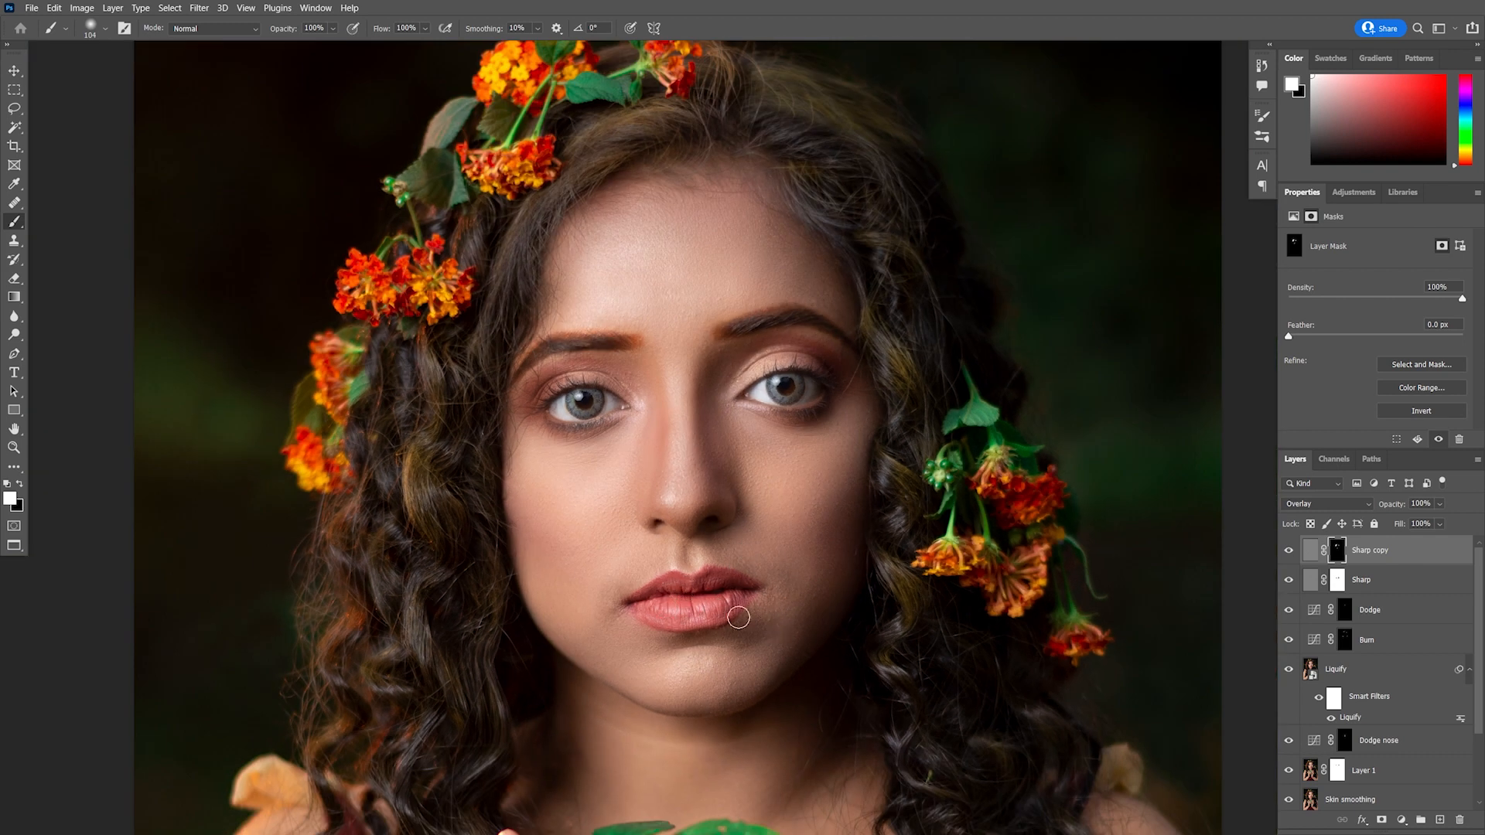
scroll(724, 613, "up", 2)
scroll(724, 613, "down", 3)
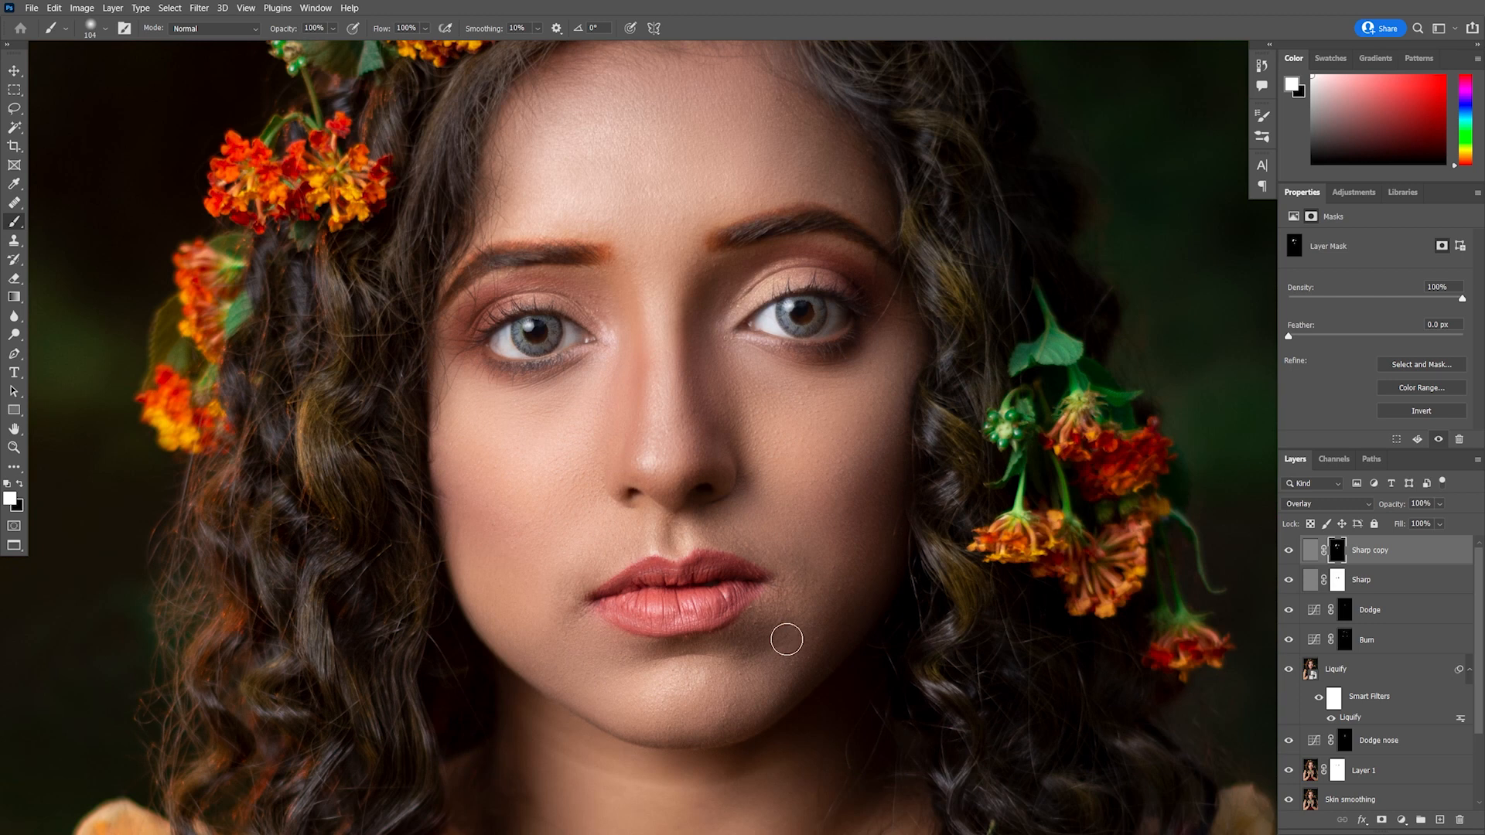
scroll(786, 637, "up", 3)
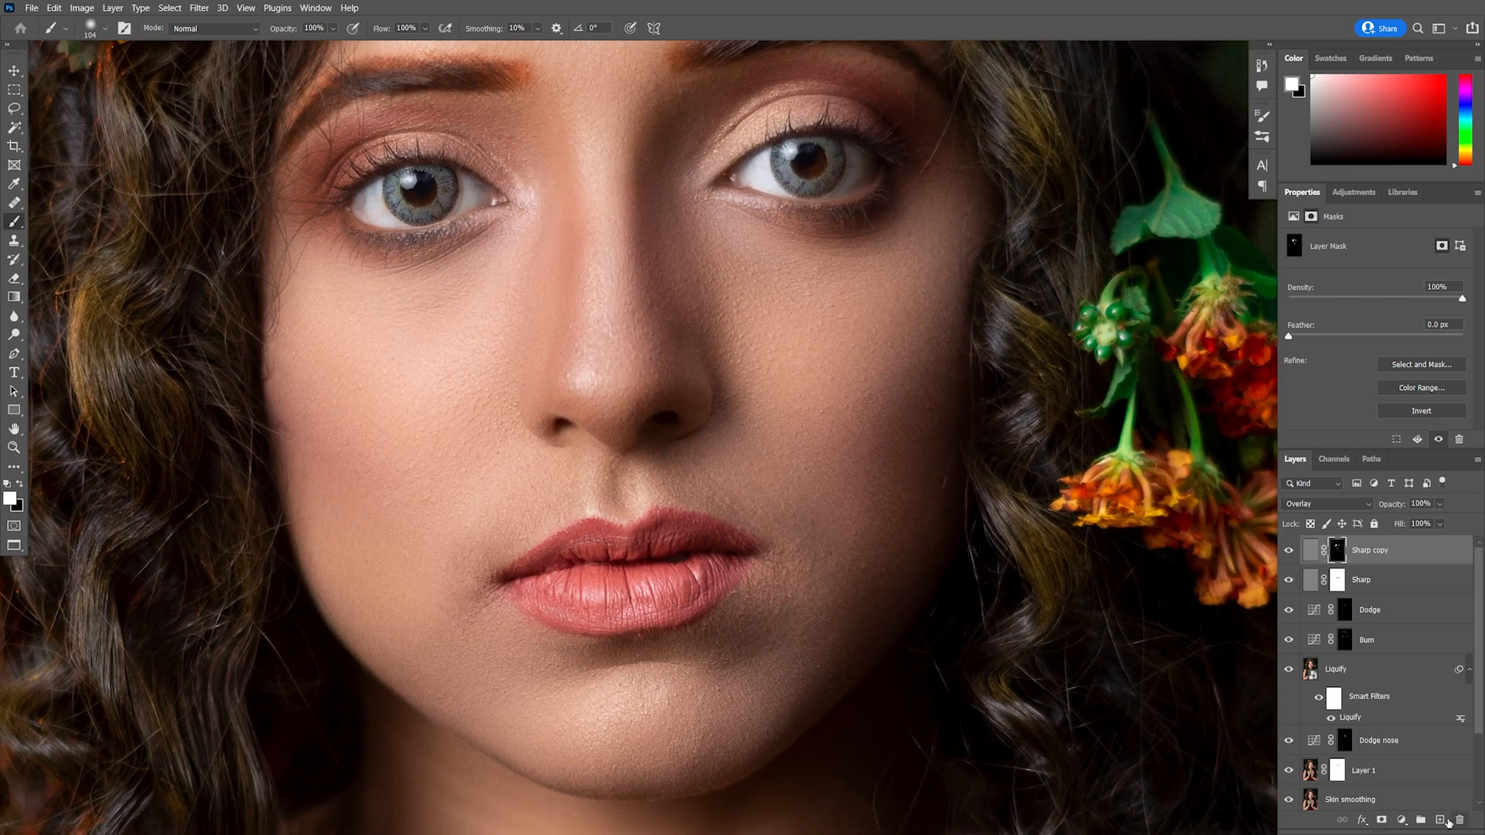
left_click(1444, 821)
left_click(17, 206)
scroll(658, 549, "up", 2)
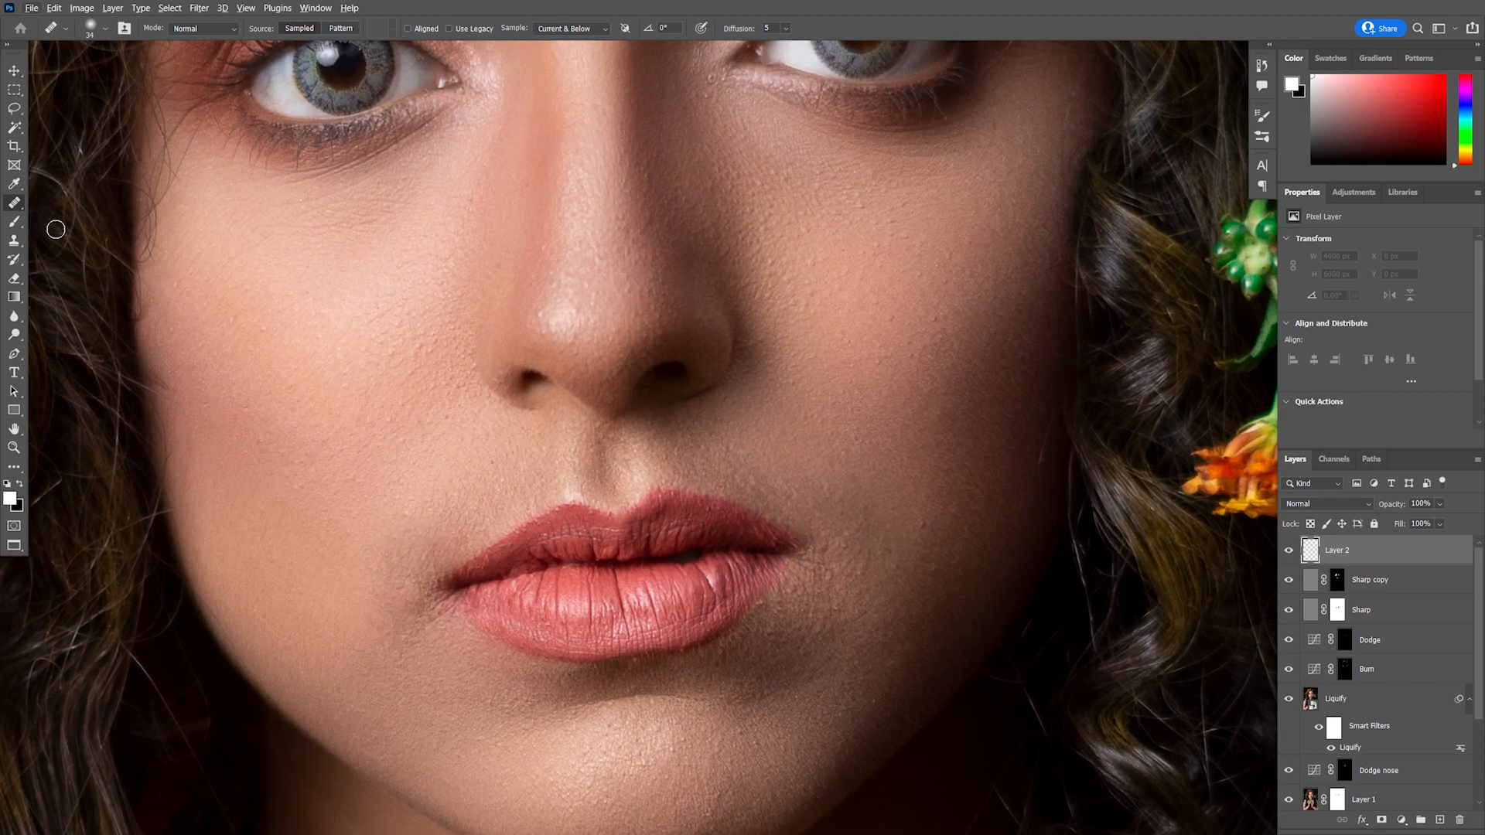
right_click(10, 206)
left_click(56, 204)
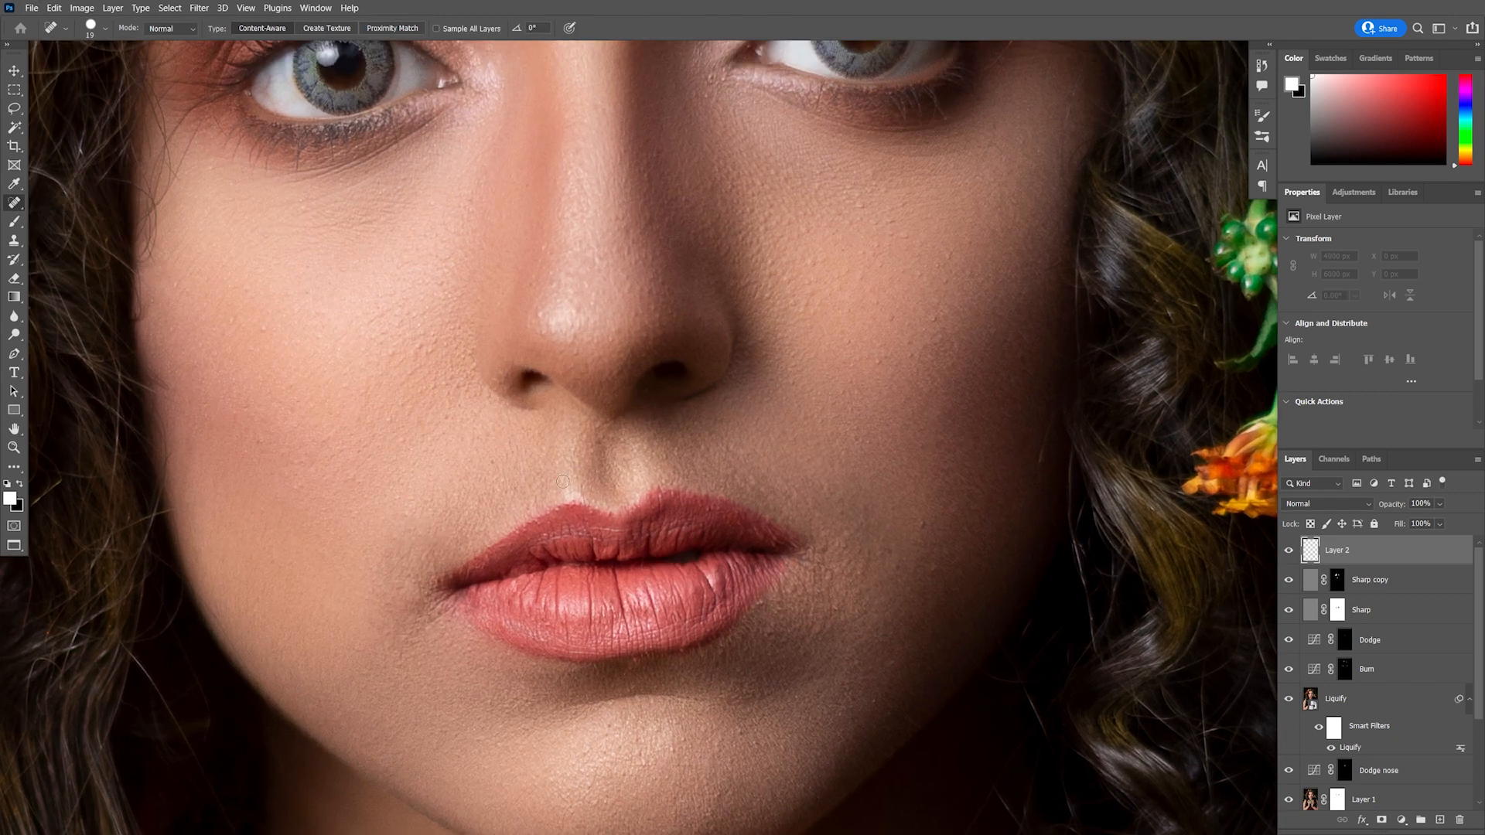
left_click_drag(689, 527, 696, 528)
Enable Sample All Layers and spot-heal more blemishes on the lips and just below the lower lip
left_click(437, 29)
left_click(661, 531)
left_click_drag(628, 536, 538, 543)
scroll(702, 612, "down", 10)
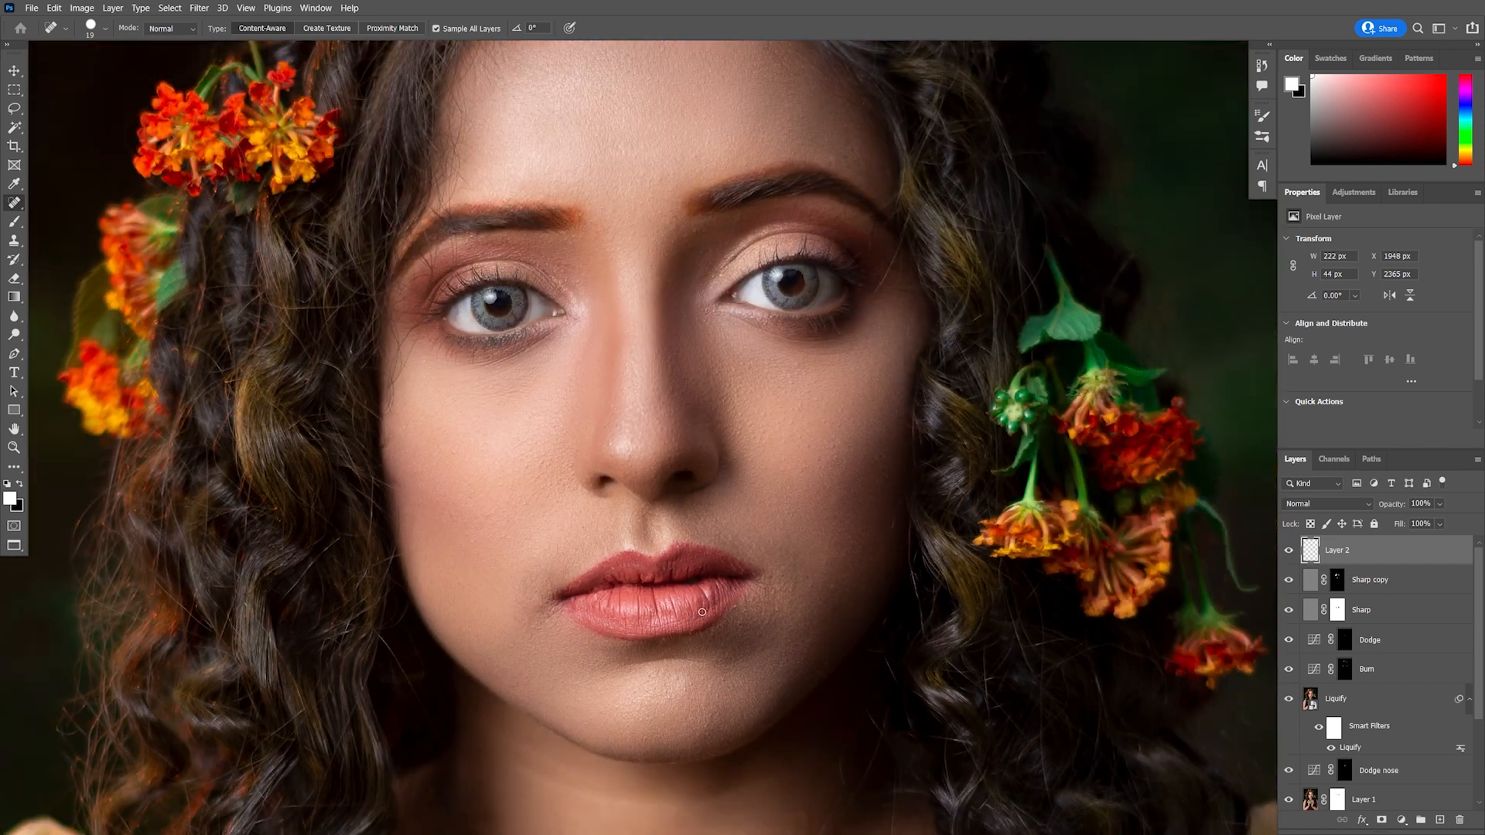
scroll(695, 630, "up", 9)
left_click(694, 630)
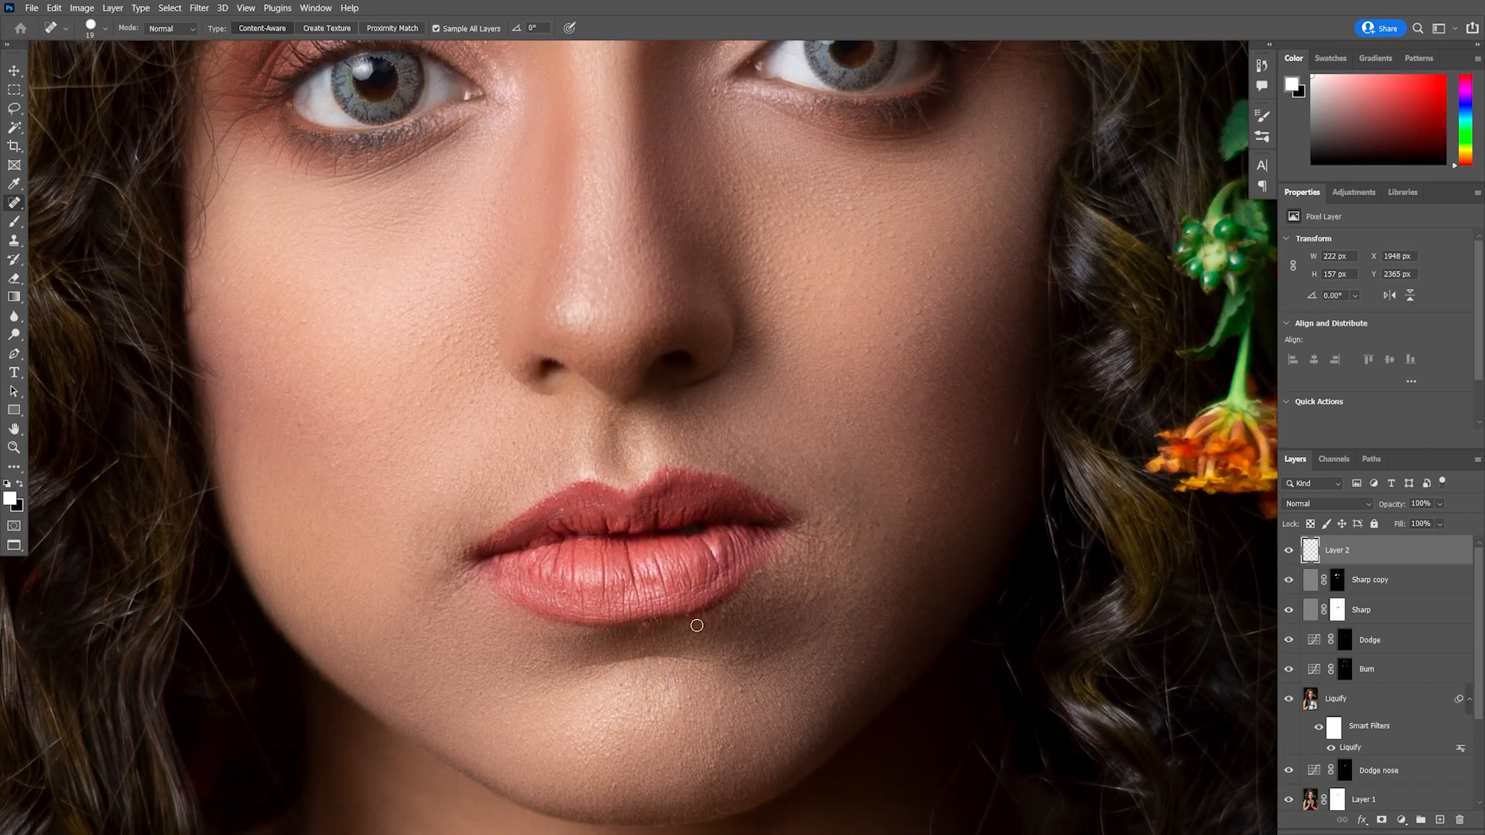
Switch to the Healing Brush, sample nearby lip texture and heal a spot on the lower lip
scroll(696, 625, "down", 10)
scroll(673, 621, "up", 12)
scroll(672, 622, "up", 1)
right_click(13, 203)
left_click(85, 219)
left_click(695, 556, "alt")
left_click(667, 566)
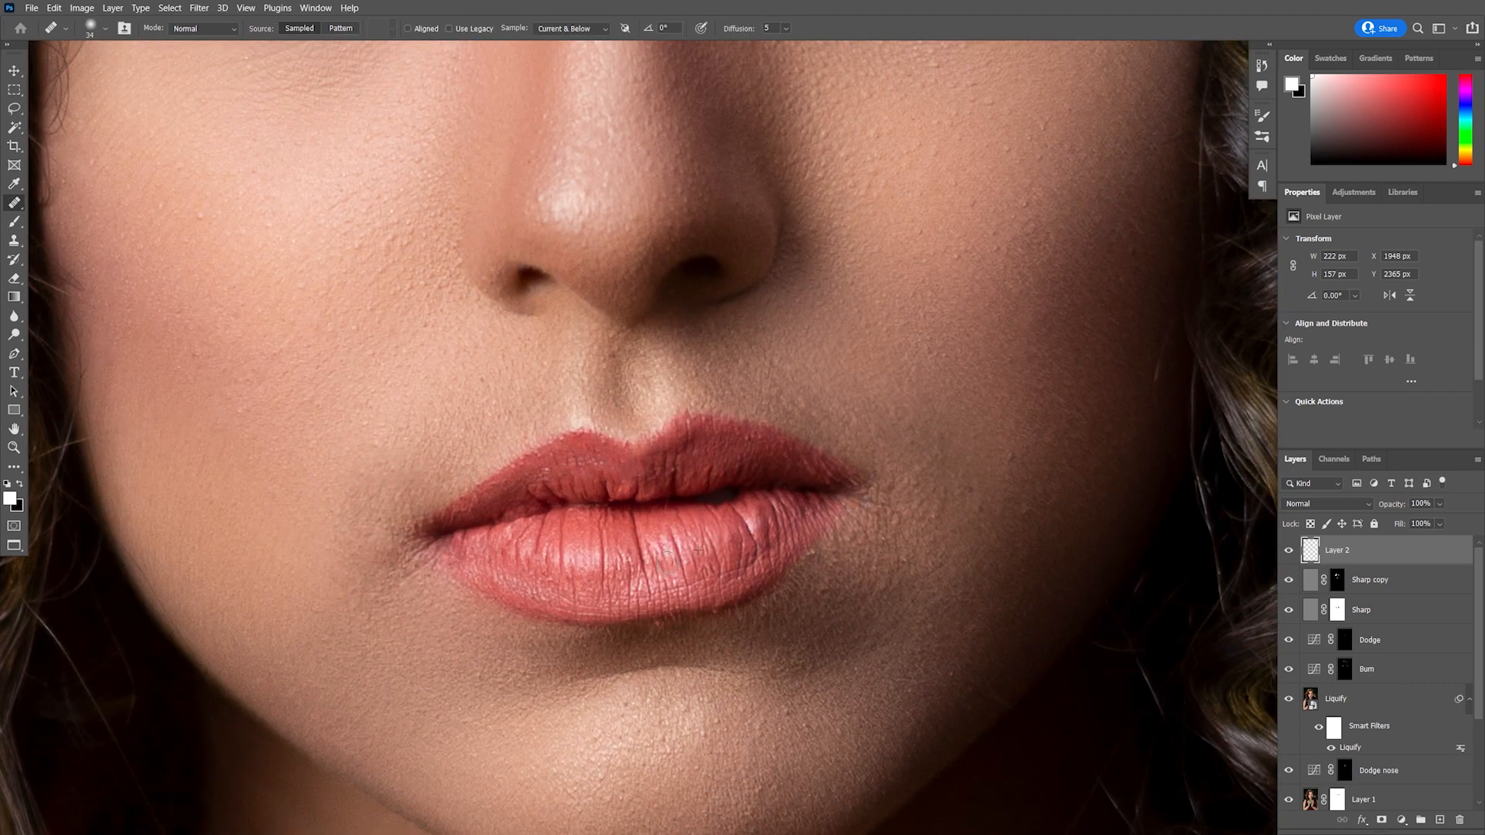
Switch to the Clone Stamp and clone over the uneven skin just below the lower lip
scroll(778, 593, "down", 10)
scroll(776, 591, "down", 5)
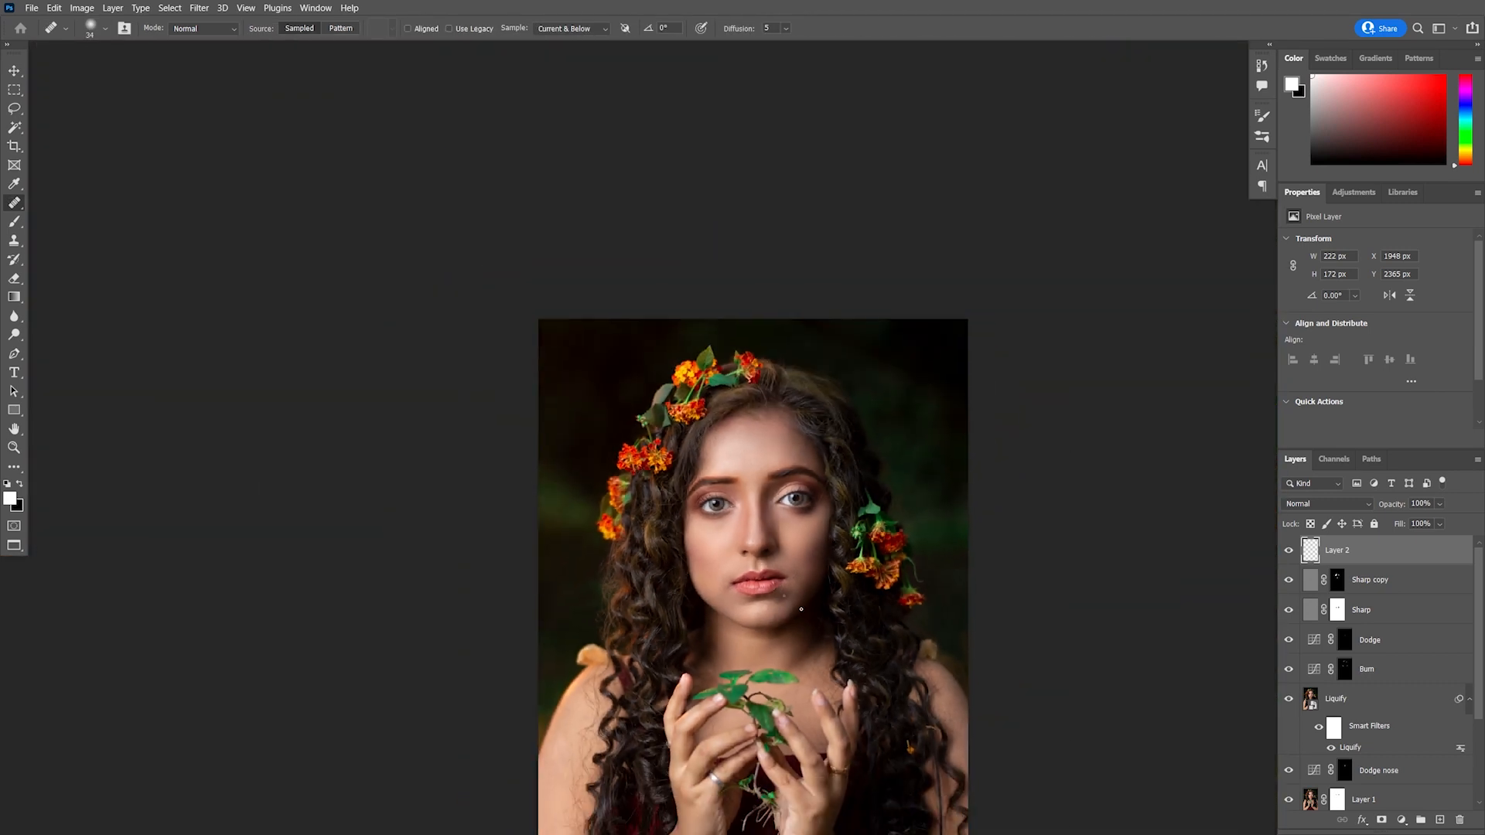
left_click_drag(816, 619, 678, 464)
scroll(649, 458, "up", 3)
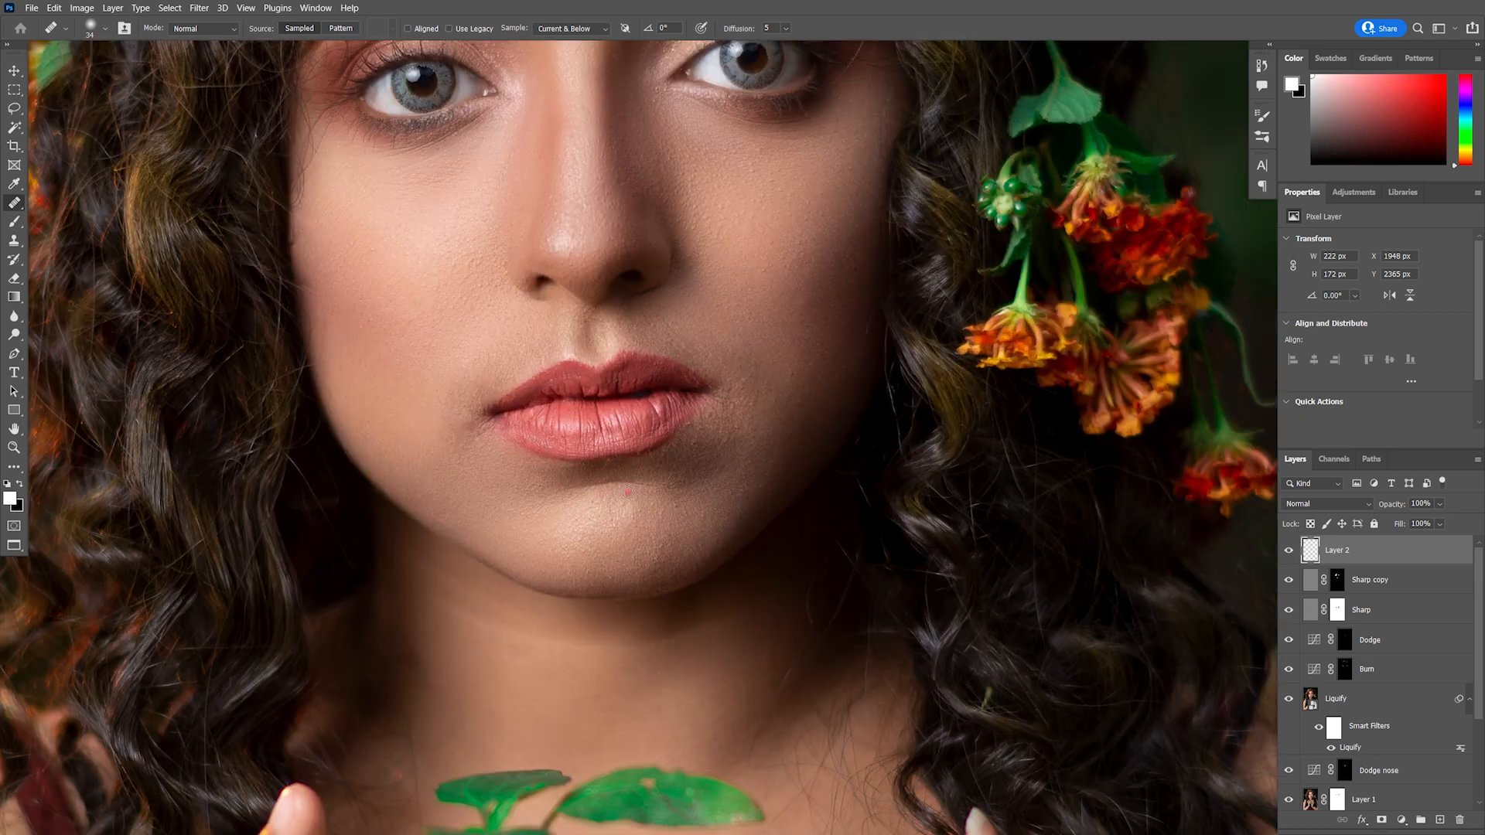
scroll(632, 497, "up", 1)
left_click(14, 241)
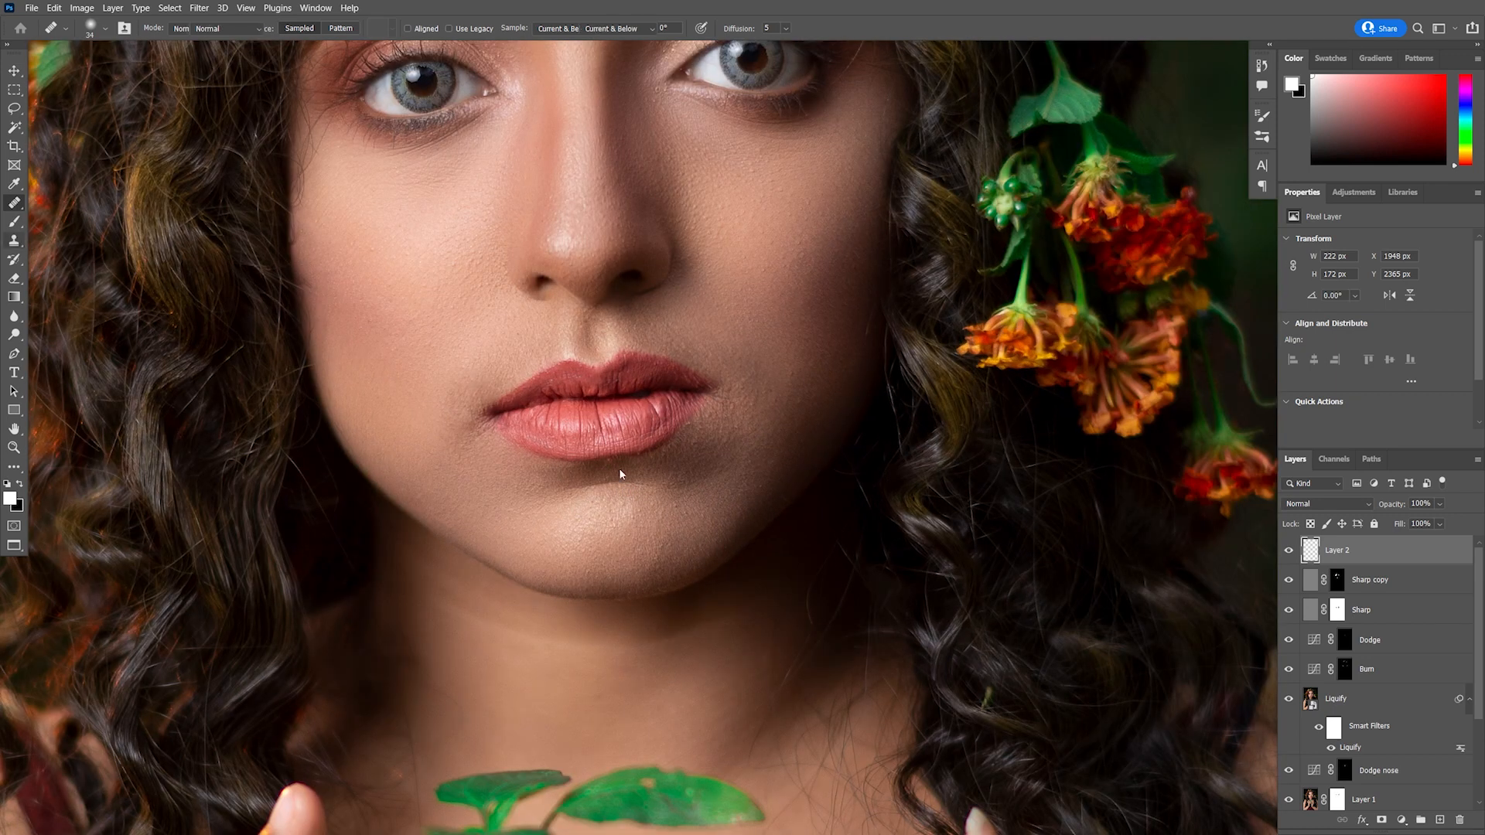
scroll(619, 464, "up", 1)
left_click_drag(608, 426, 498, 434)
scroll(583, 429, "up", 1)
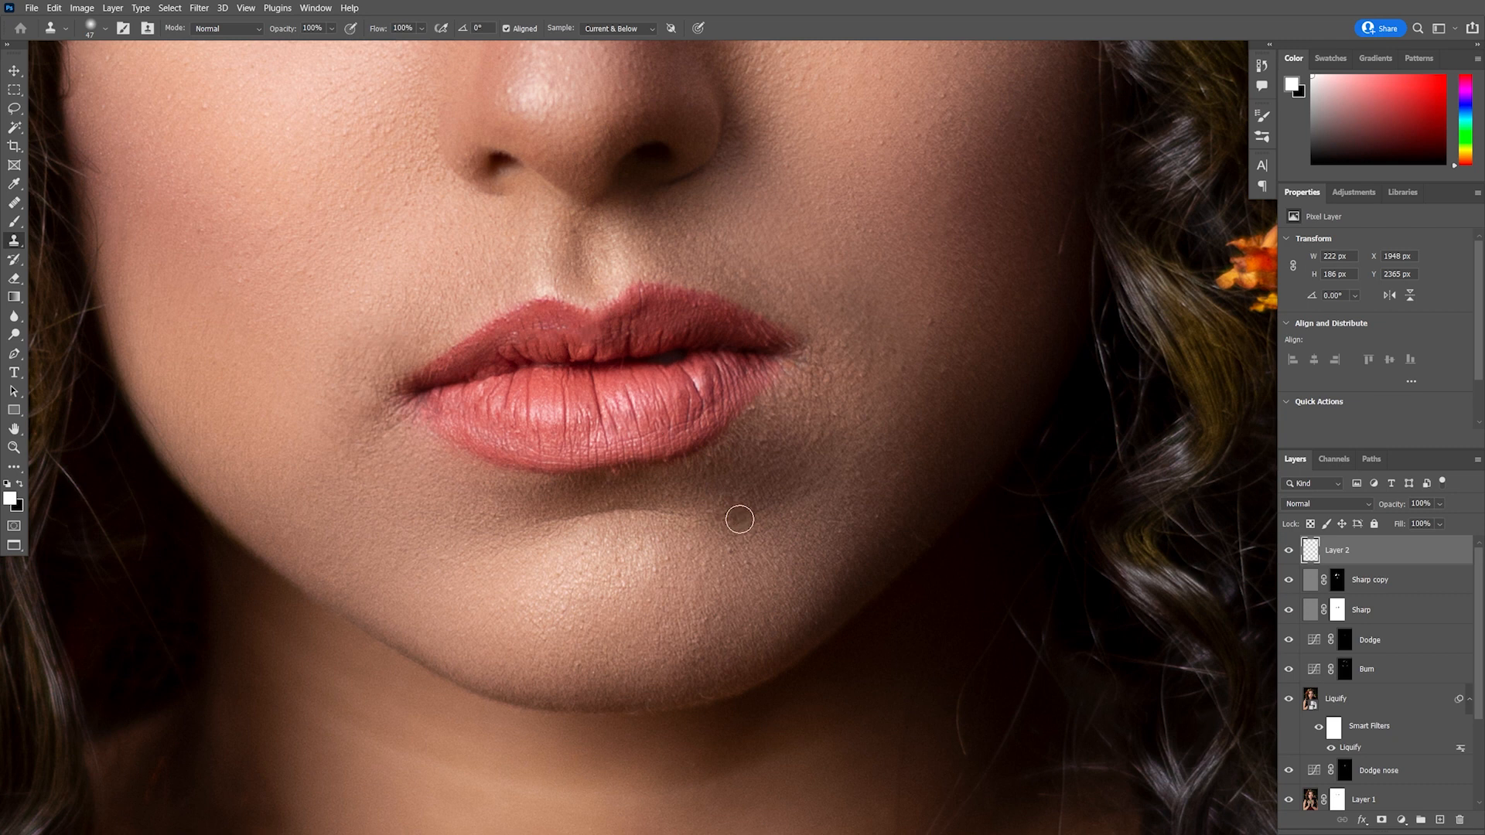
scroll(736, 517, "down", 1)
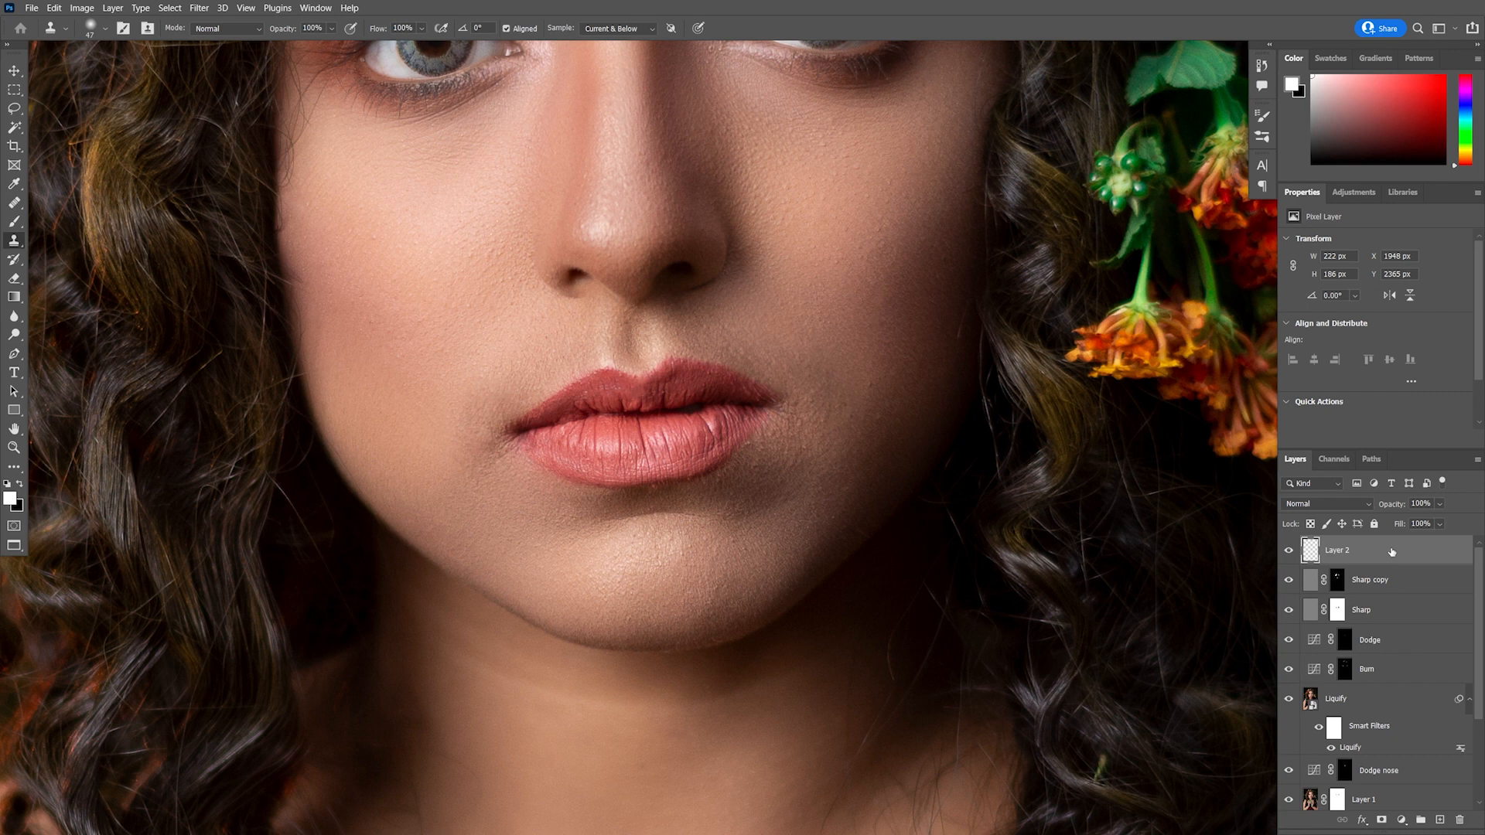
Add a new layer and stamp all visible layers into it as a merged copy
key("ctrl+shift+alt+n")
key("ctrl+shift+alt+e")
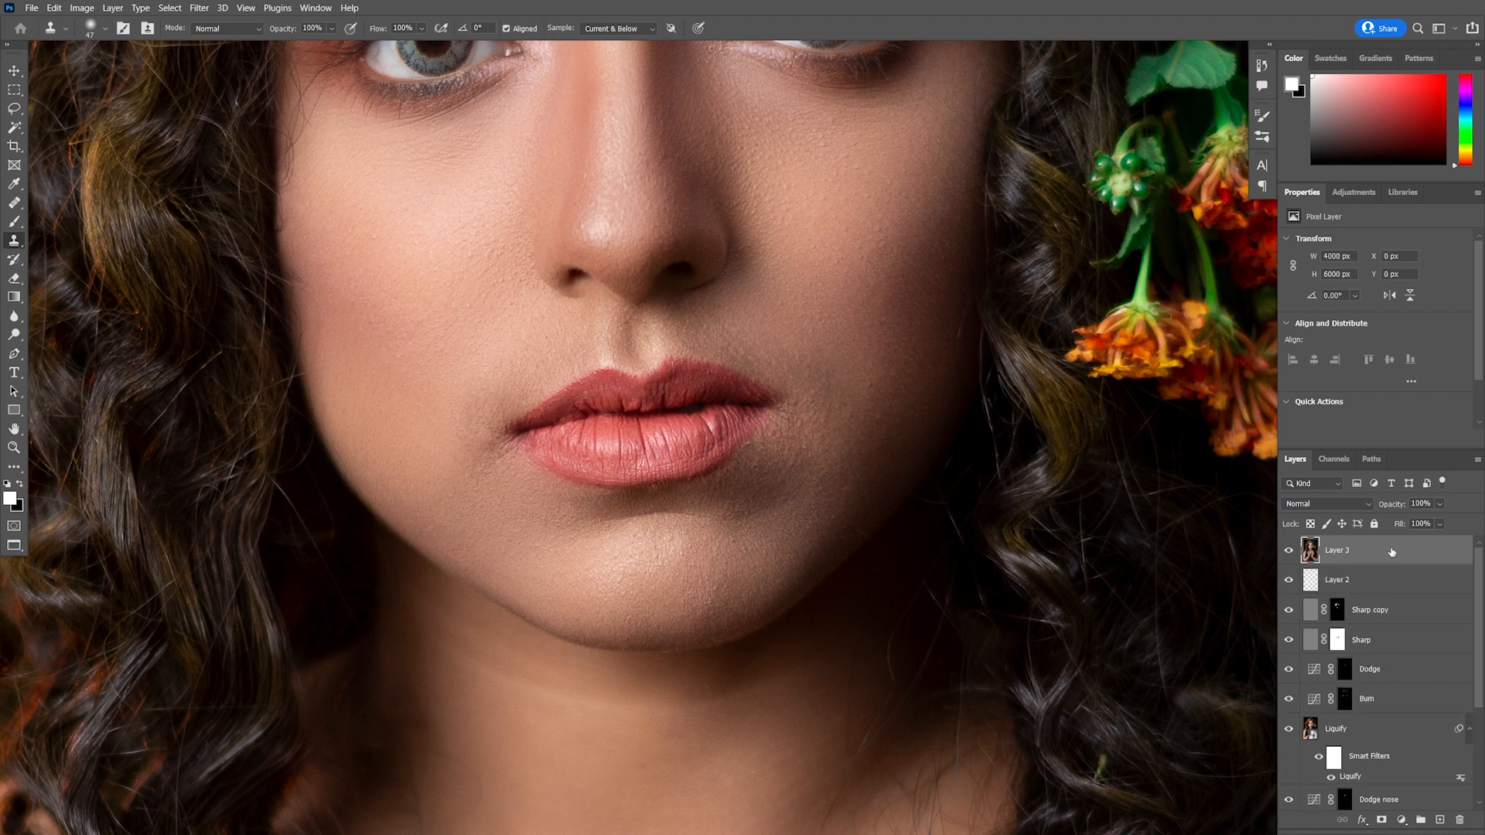
Open Liquify on the merged layer, zoom in on the lips and set the brush size to 106
left_click(200, 9)
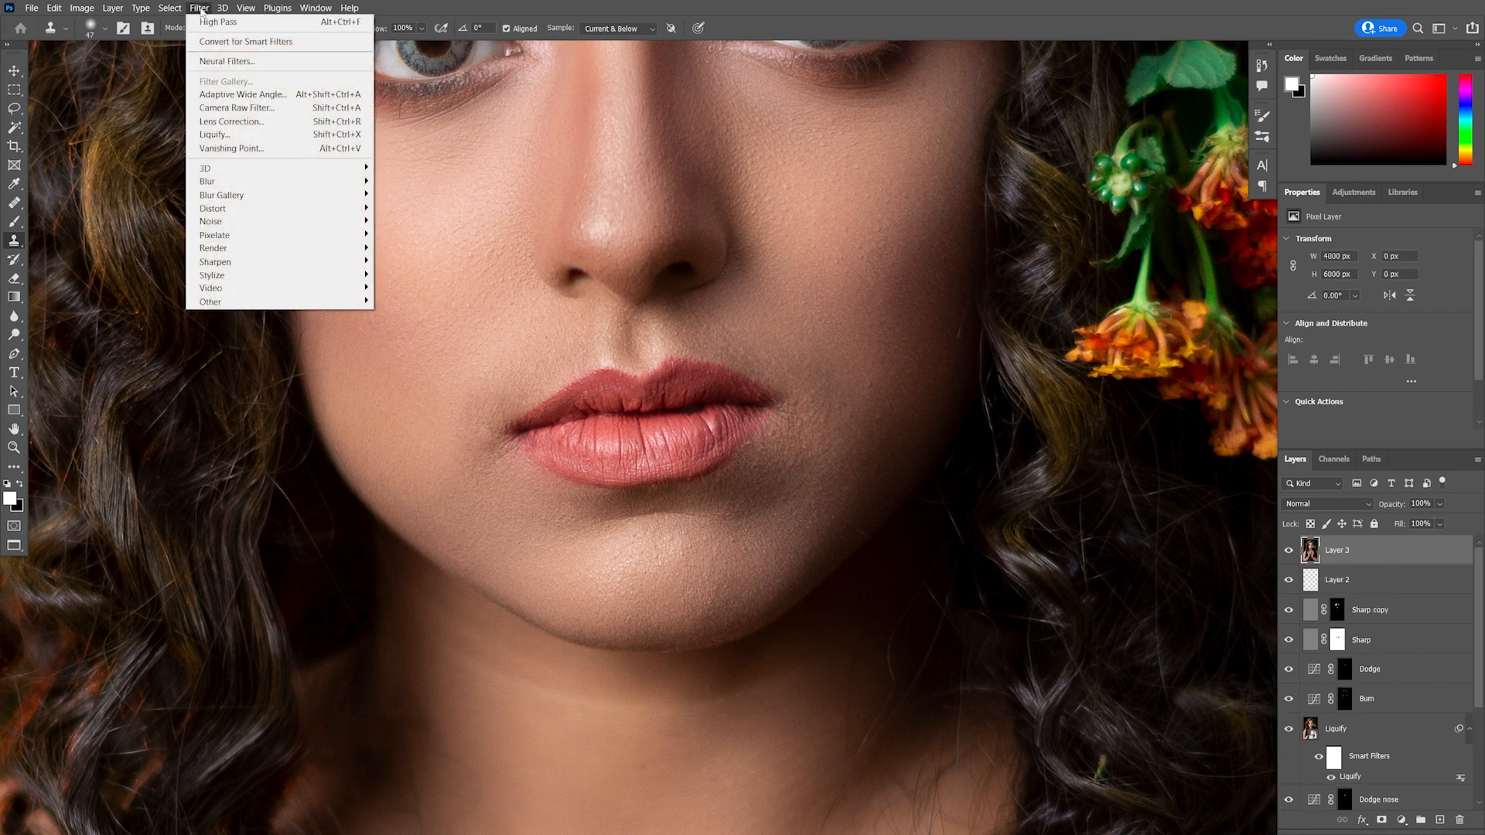
left_click(233, 136)
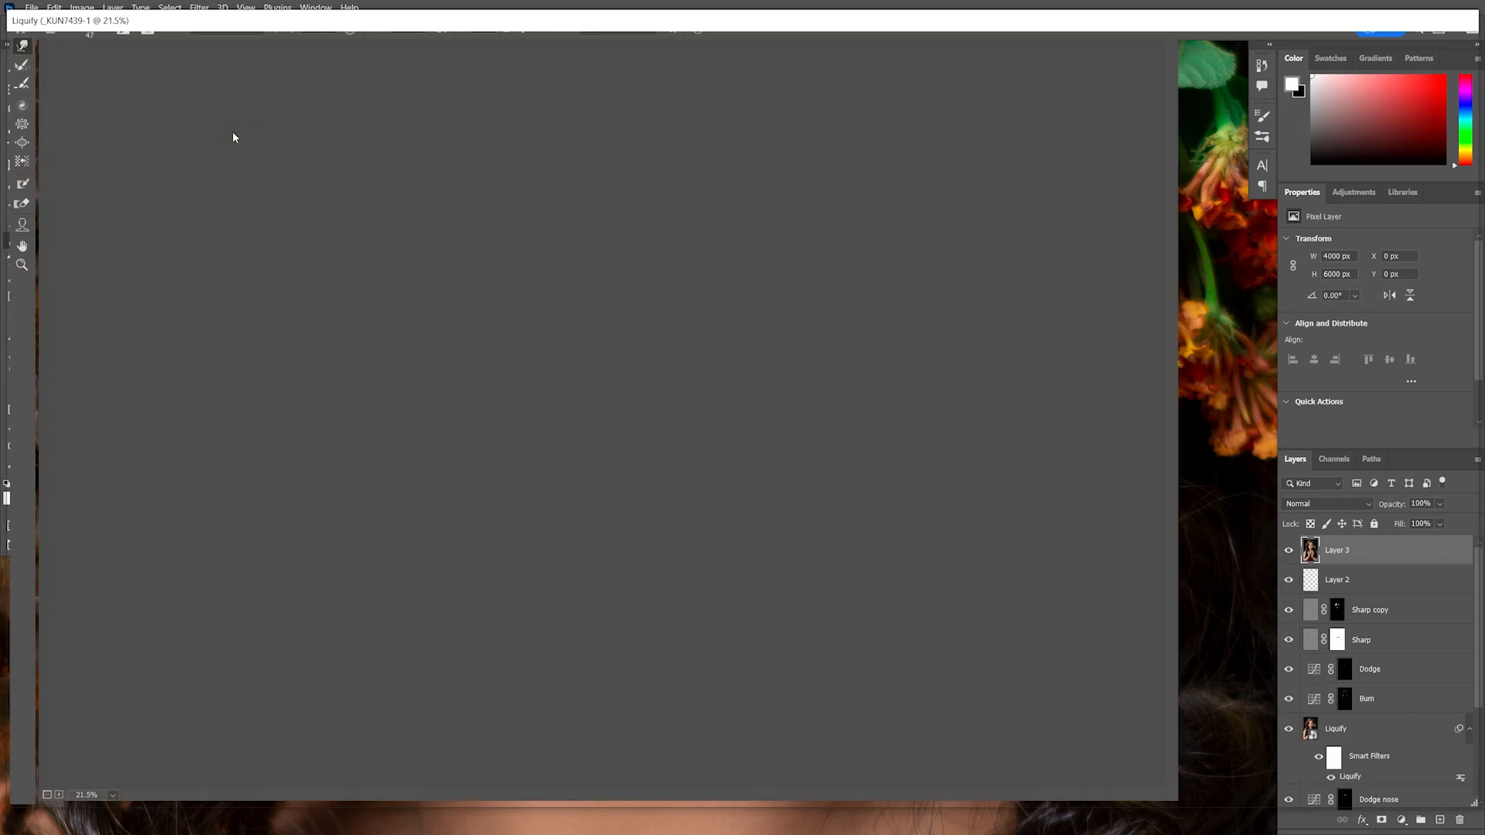
scroll(586, 311, "up", 5)
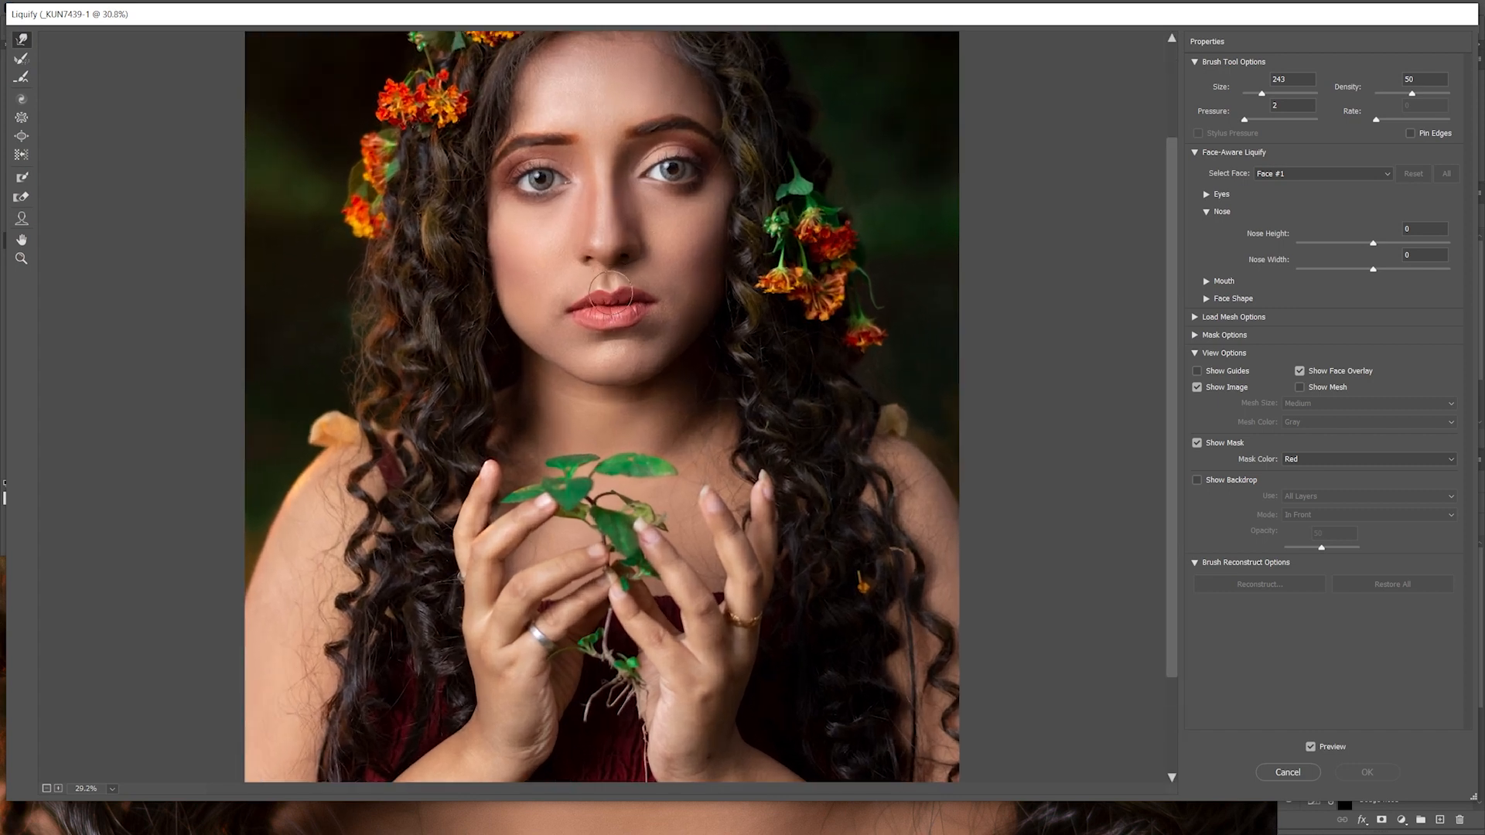
scroll(611, 255, "up", 6)
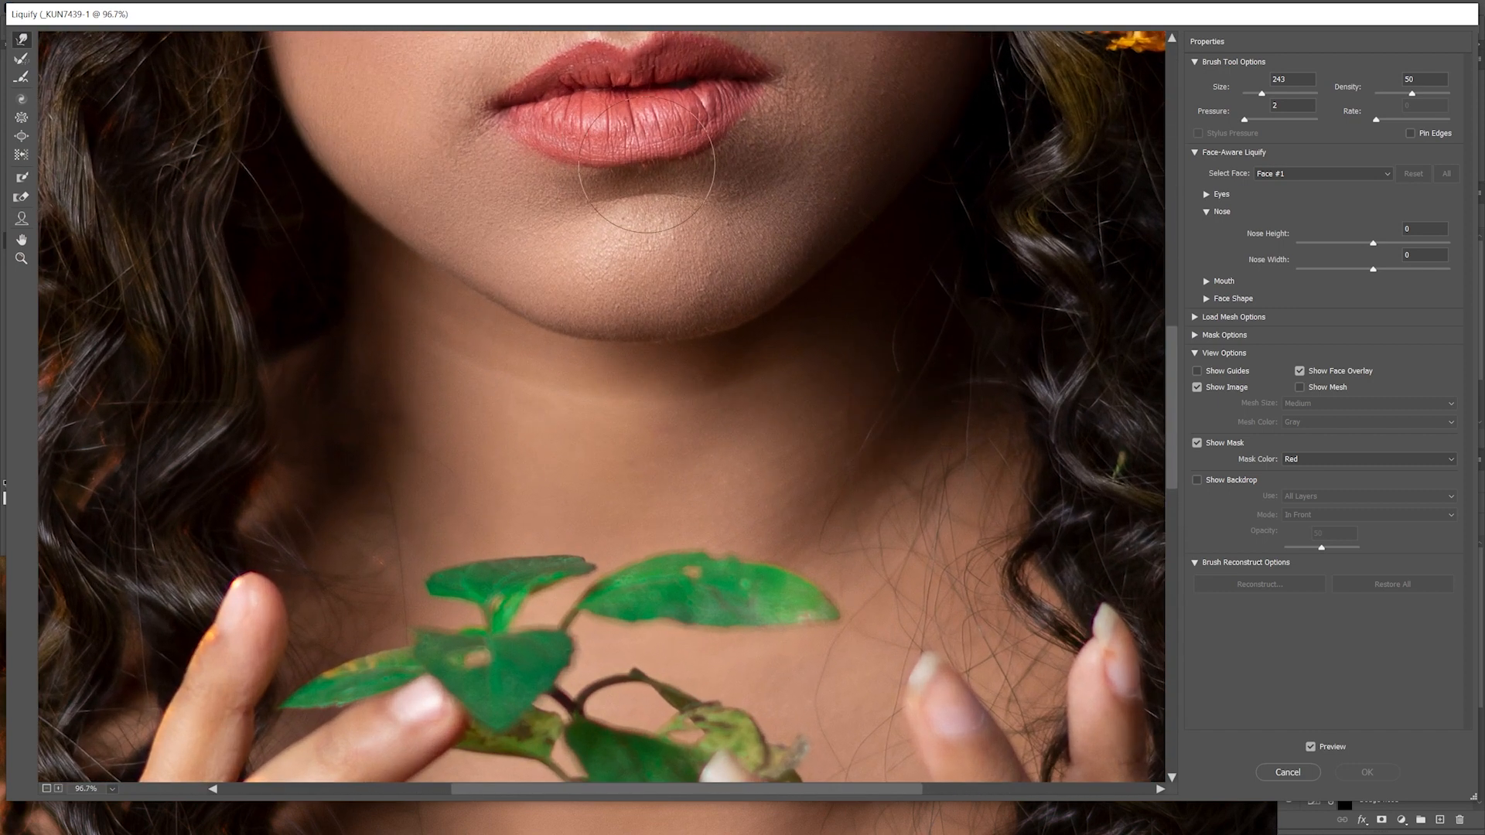
scroll(615, 328, "up", 3)
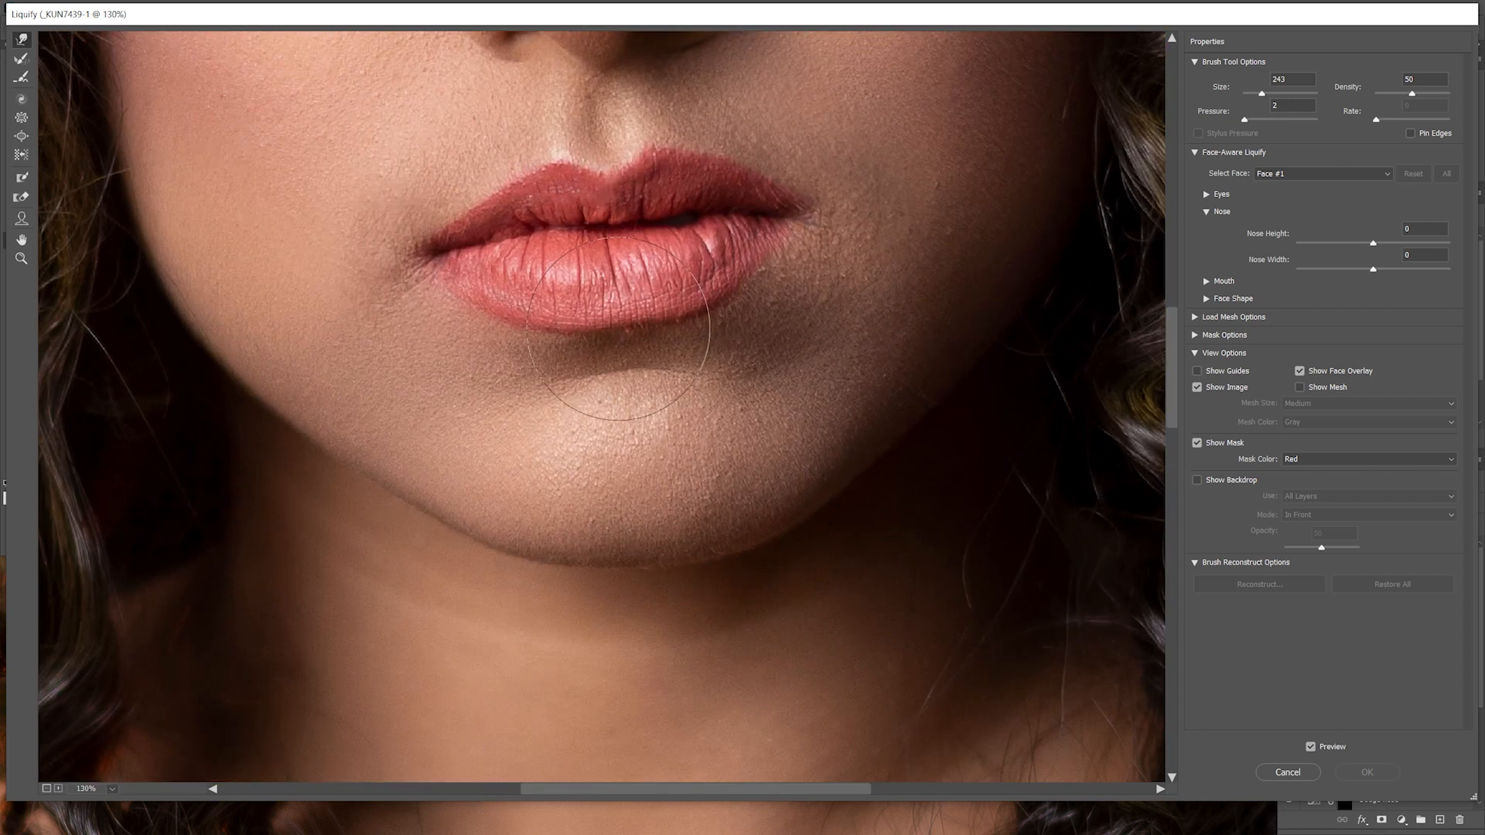
scroll(619, 328, "up", 1)
left_click_drag(627, 309, 572, 309)
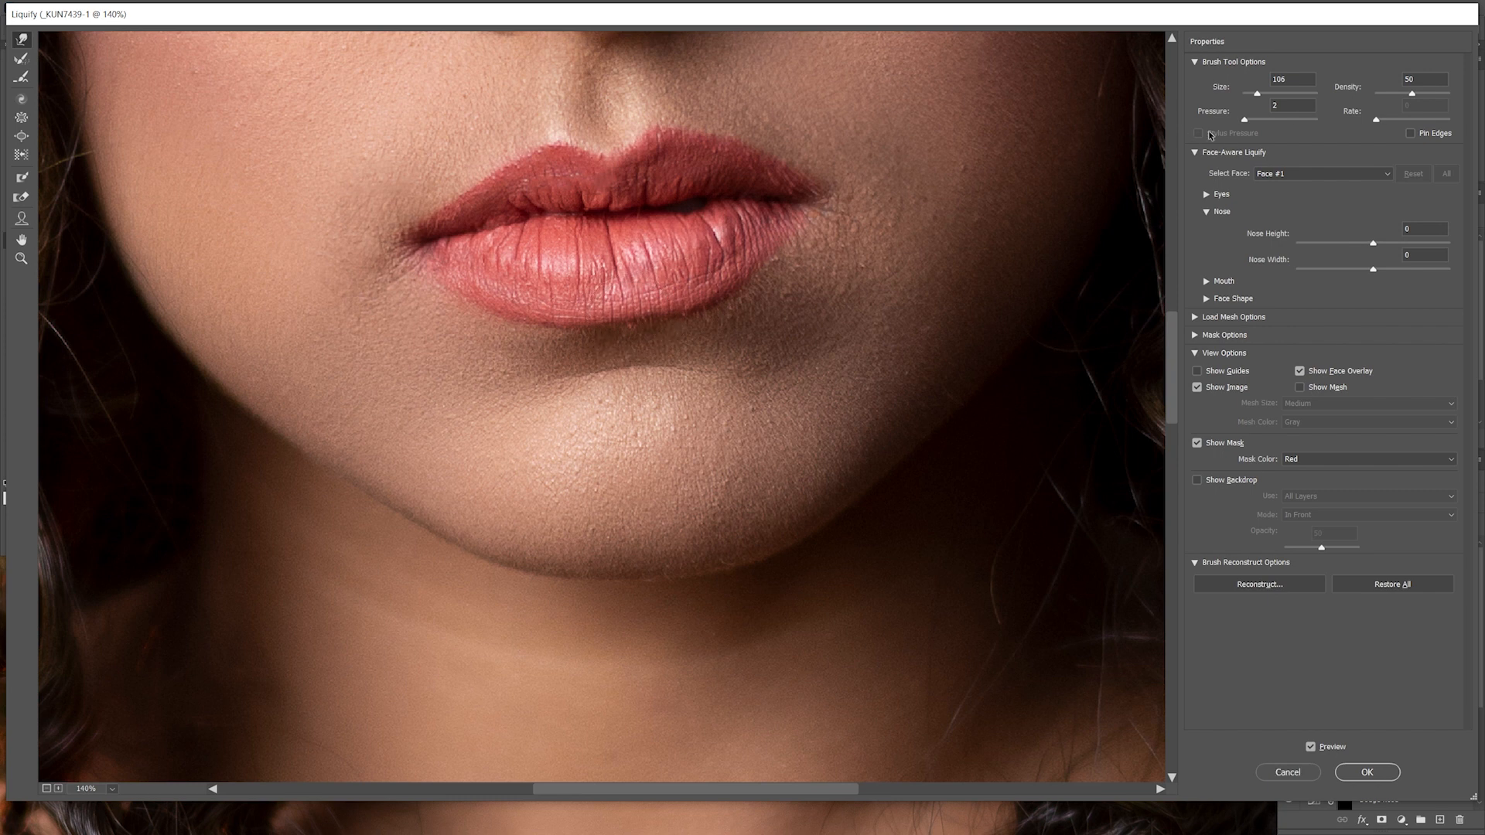
Set the brush pressure to 10, gently warp the lower lip's edge, and apply the Liquify
left_click_drag(1246, 123, 1252, 121)
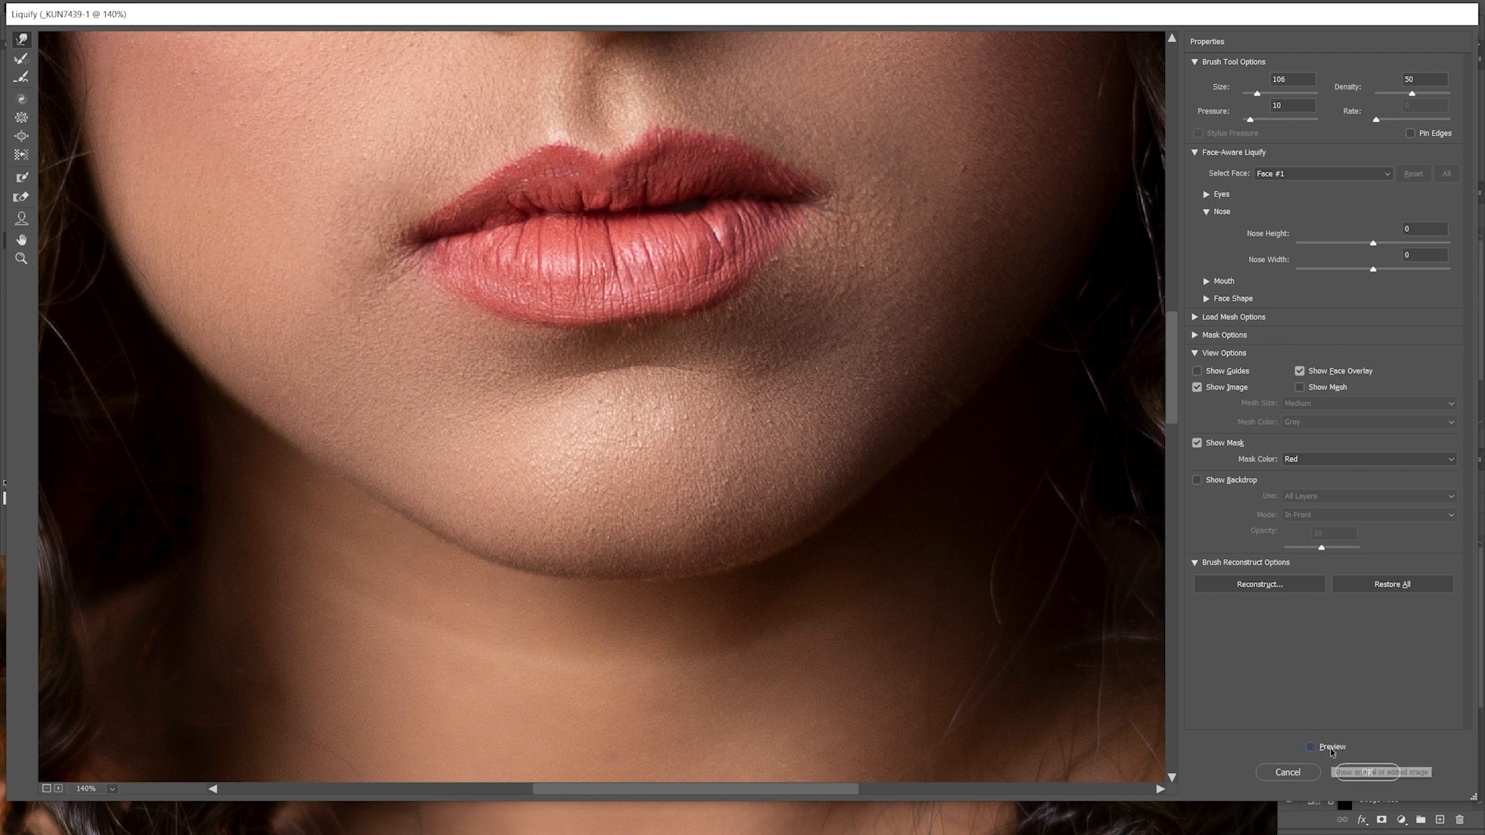
key("alt")
left_click_drag(634, 316, 652, 319, "alt")
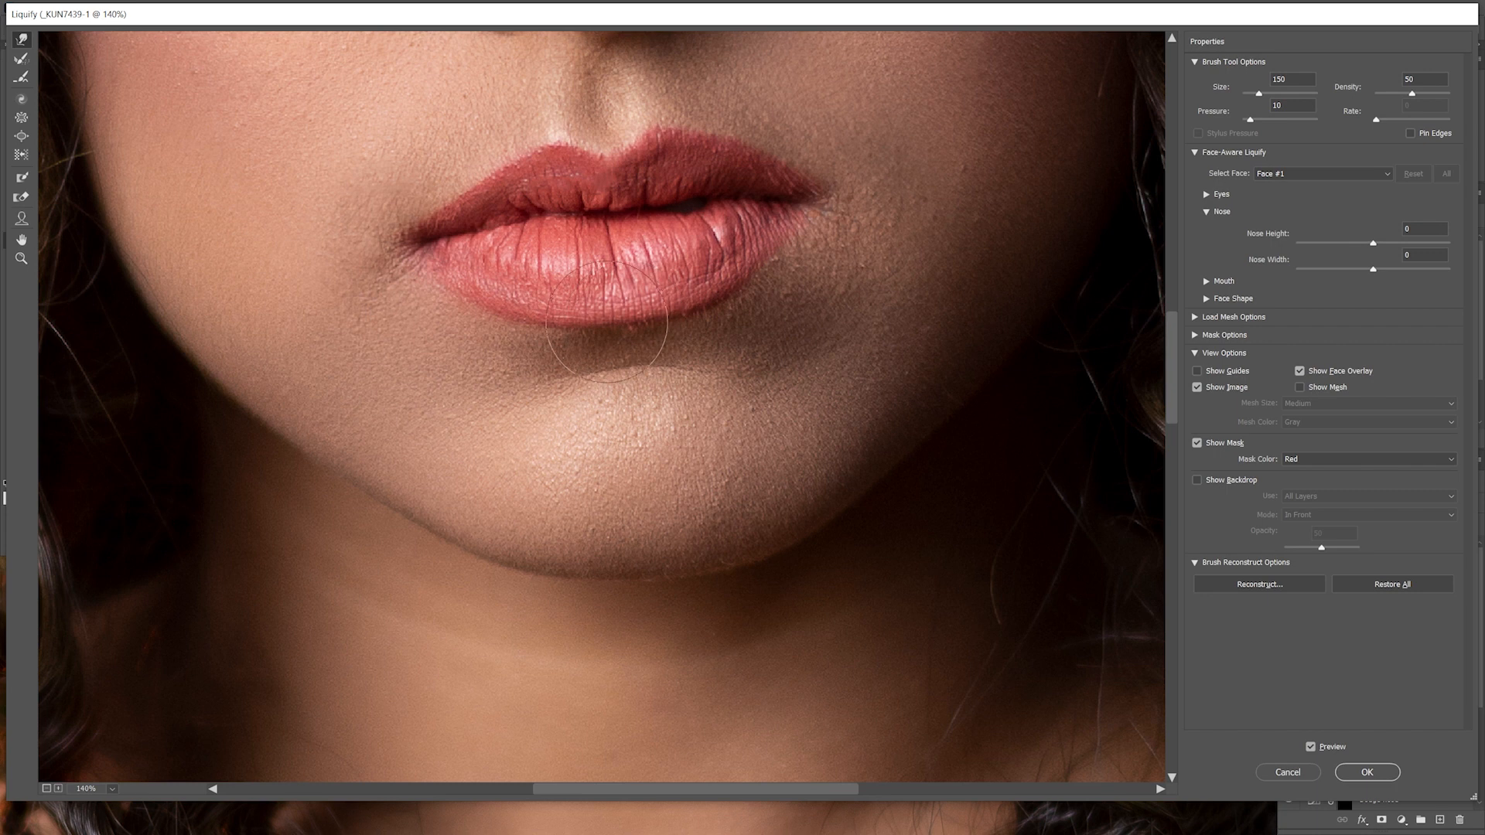
left_click(1393, 773)
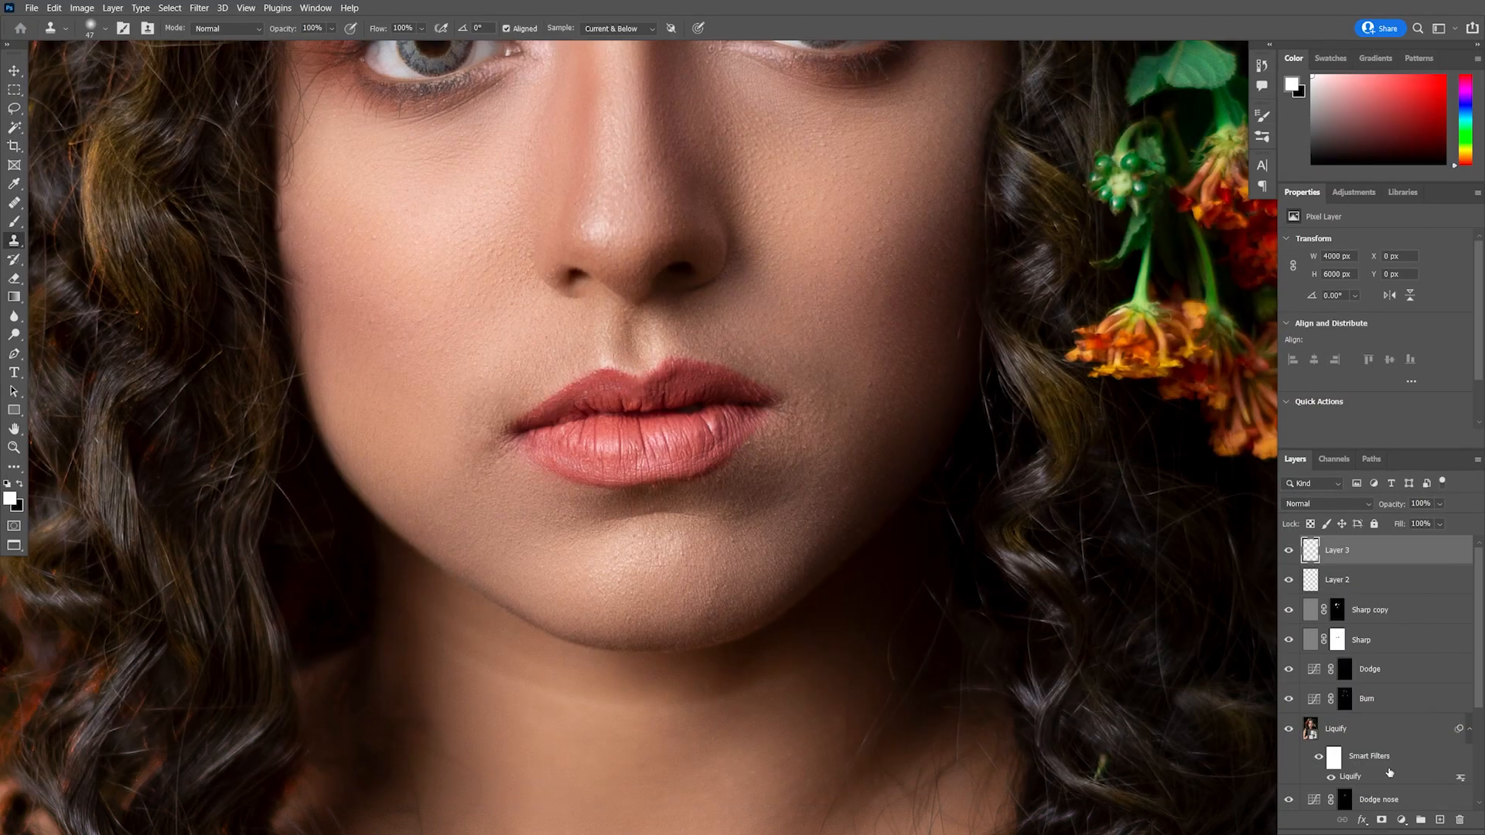
Fit the image to the screen and compare the retouch against the original by toggling the base layer's visibility
key("ctrl+0")
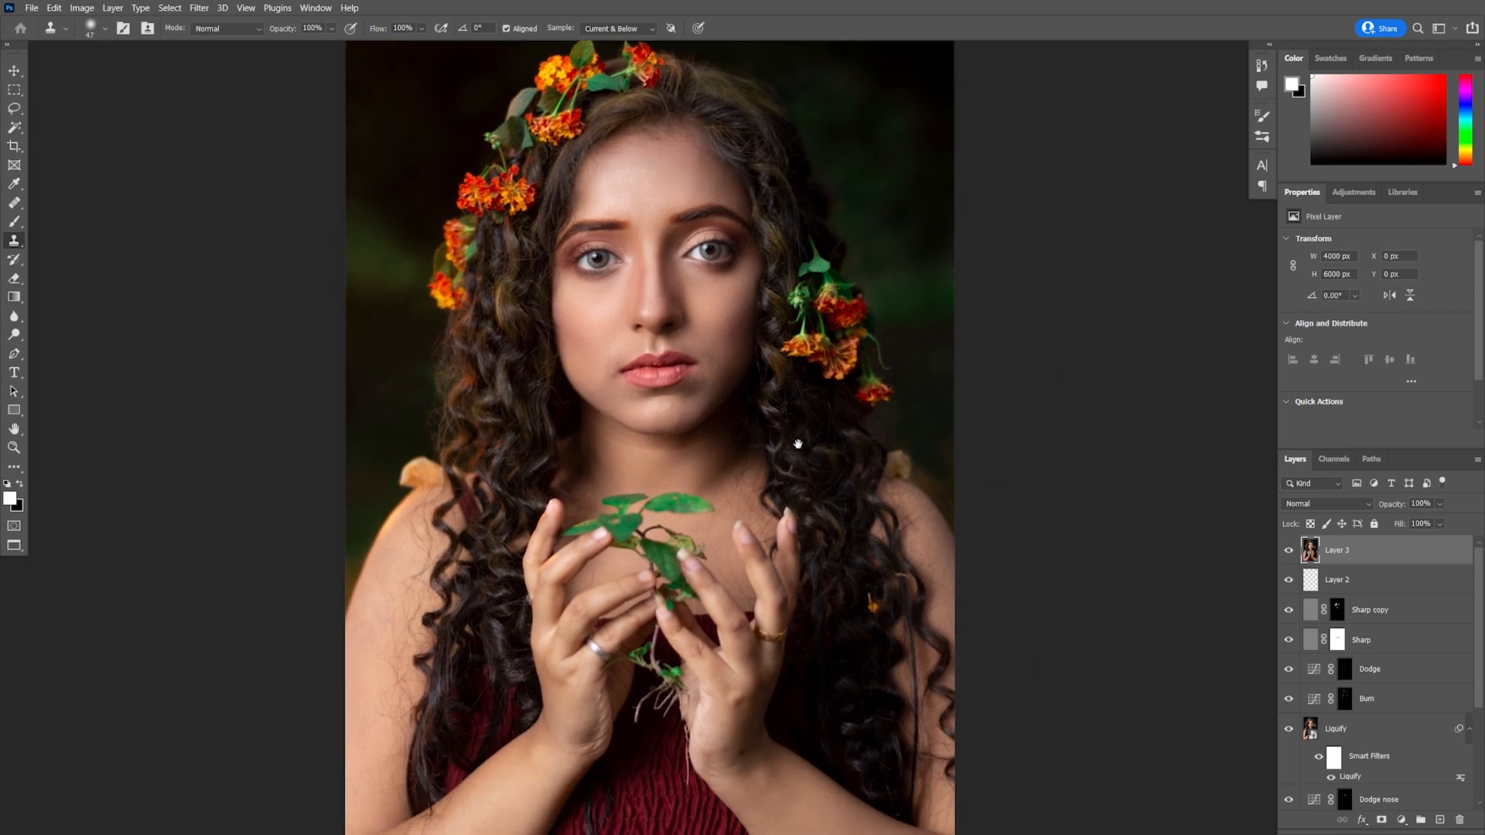
left_click_drag(838, 458, 792, 471)
scroll(1408, 697, "down", 5)
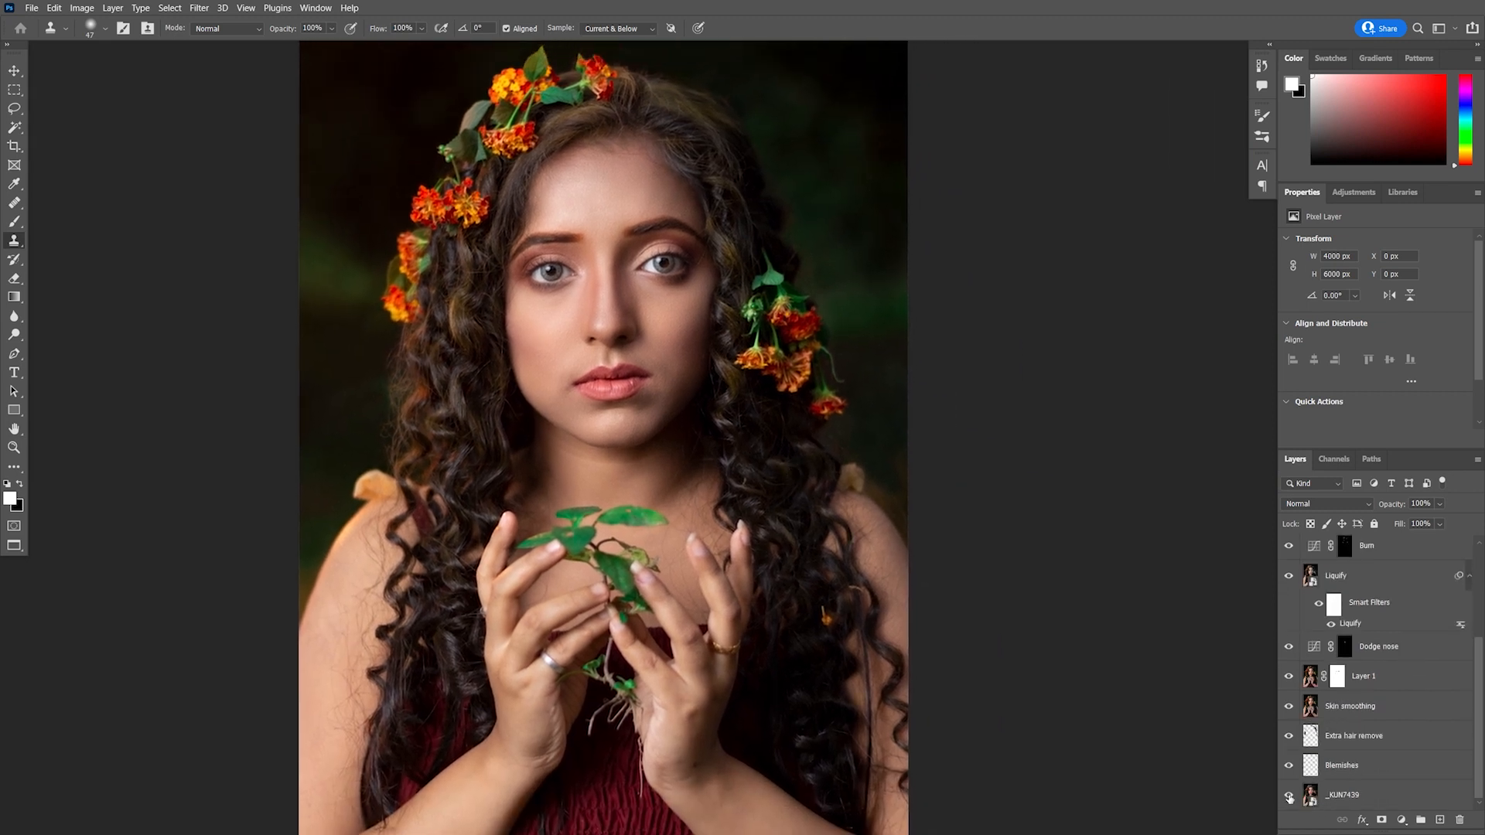
left_click(1288, 796, "alt")
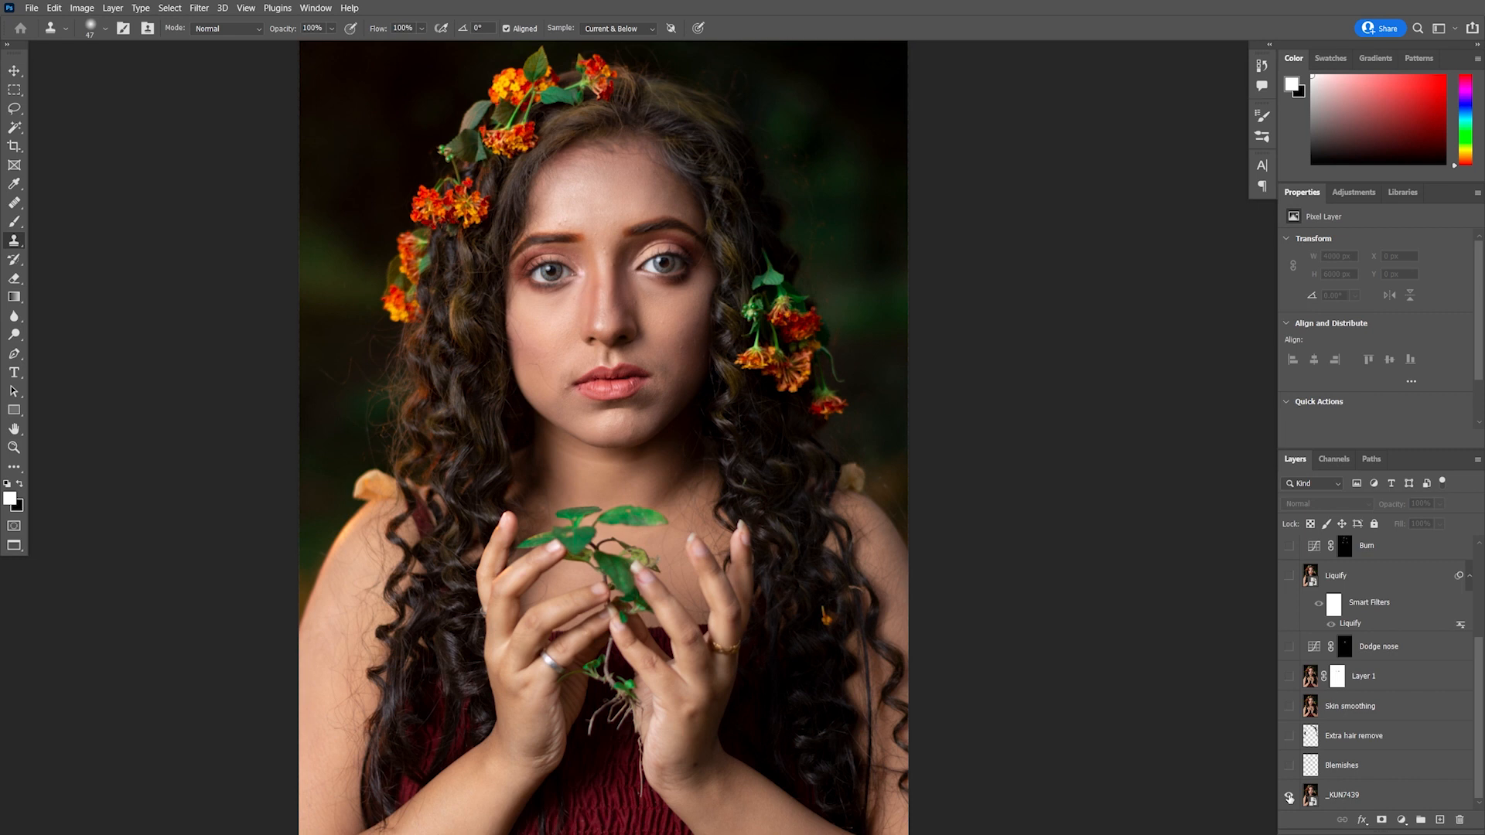
left_click(1289, 797, "alt")
left_click(1289, 796, "alt")
left_click(1289, 796, "alt")
left_click(1289, 796, "alt")
left_click(1288, 796, "alt")
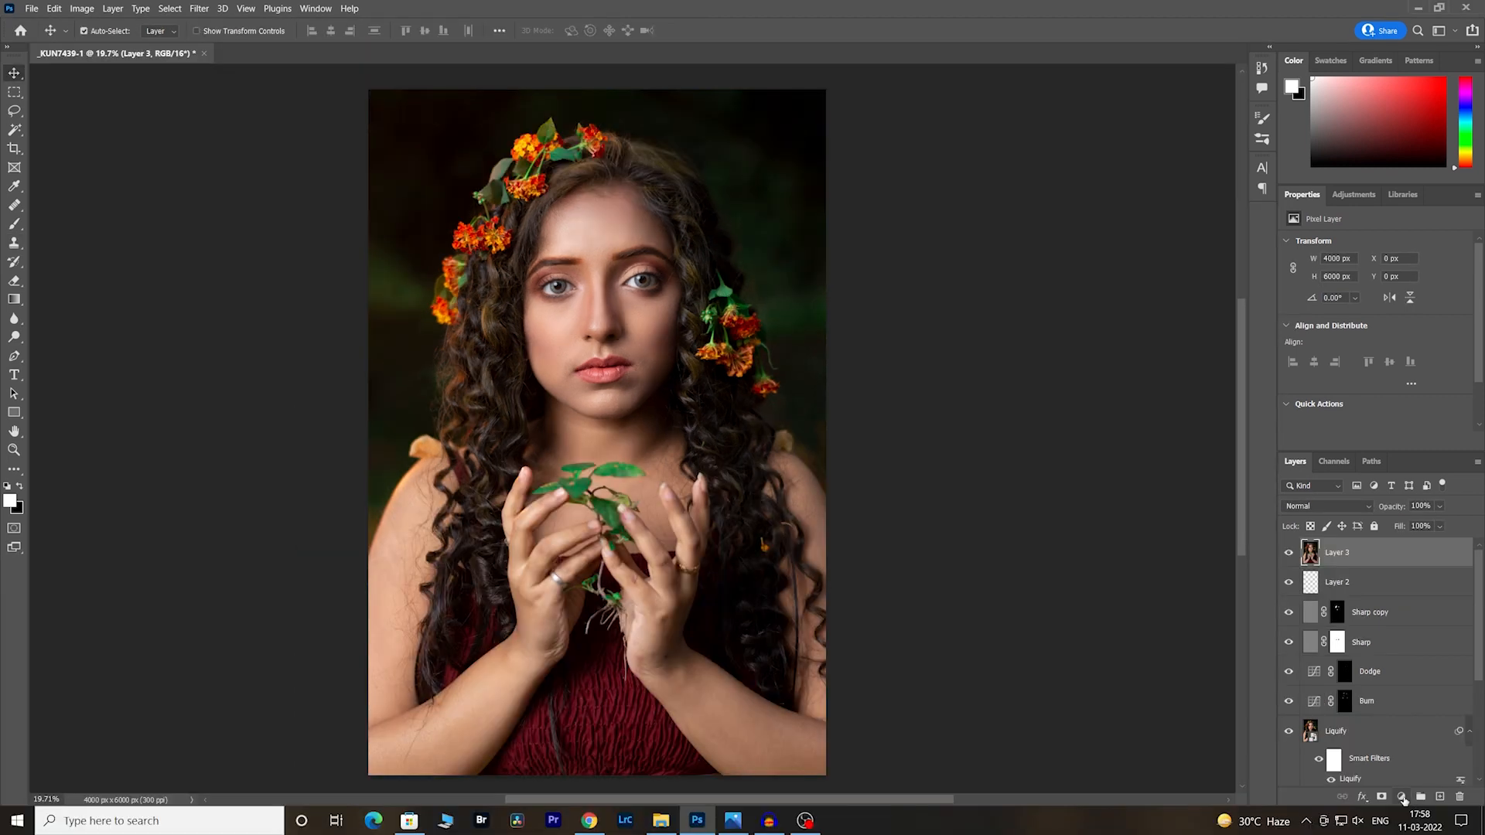
Add a Color Balance adjustment layer and shift the Shadows toward Blue by +2
left_click(1402, 798)
left_click(1402, 671)
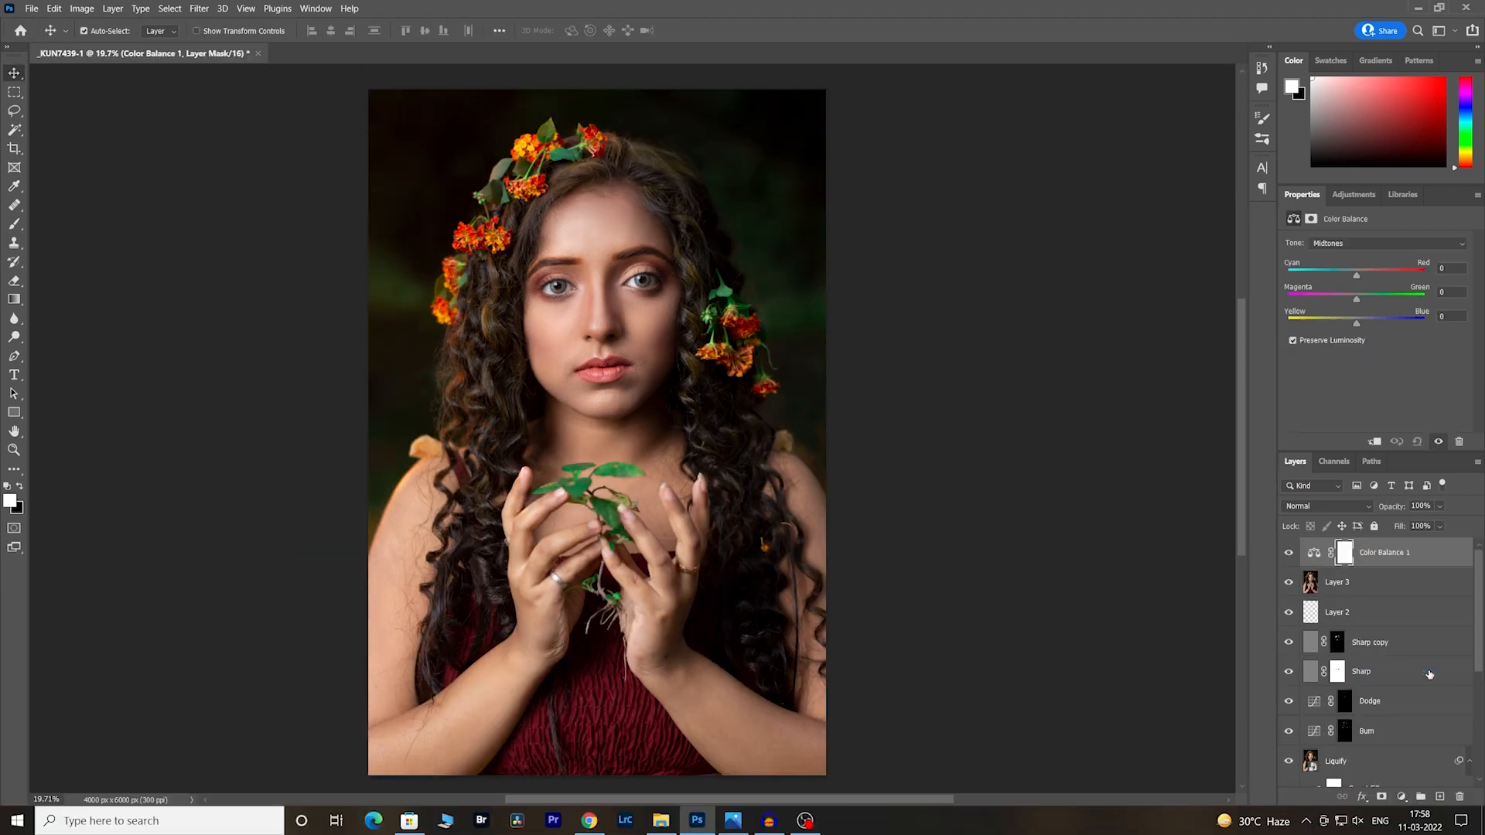
left_click(1359, 242)
left_click(1351, 248)
left_click(1351, 249)
left_click(1361, 273)
key("Down")
key("Down")
left_click(1390, 244)
left_click(1385, 248)
Compare the edit with the original by toggling the Color Balance and base layers while zooming around the portrait
left_click(1290, 554)
left_click(1289, 554)
scroll(1346, 737, "down", 5)
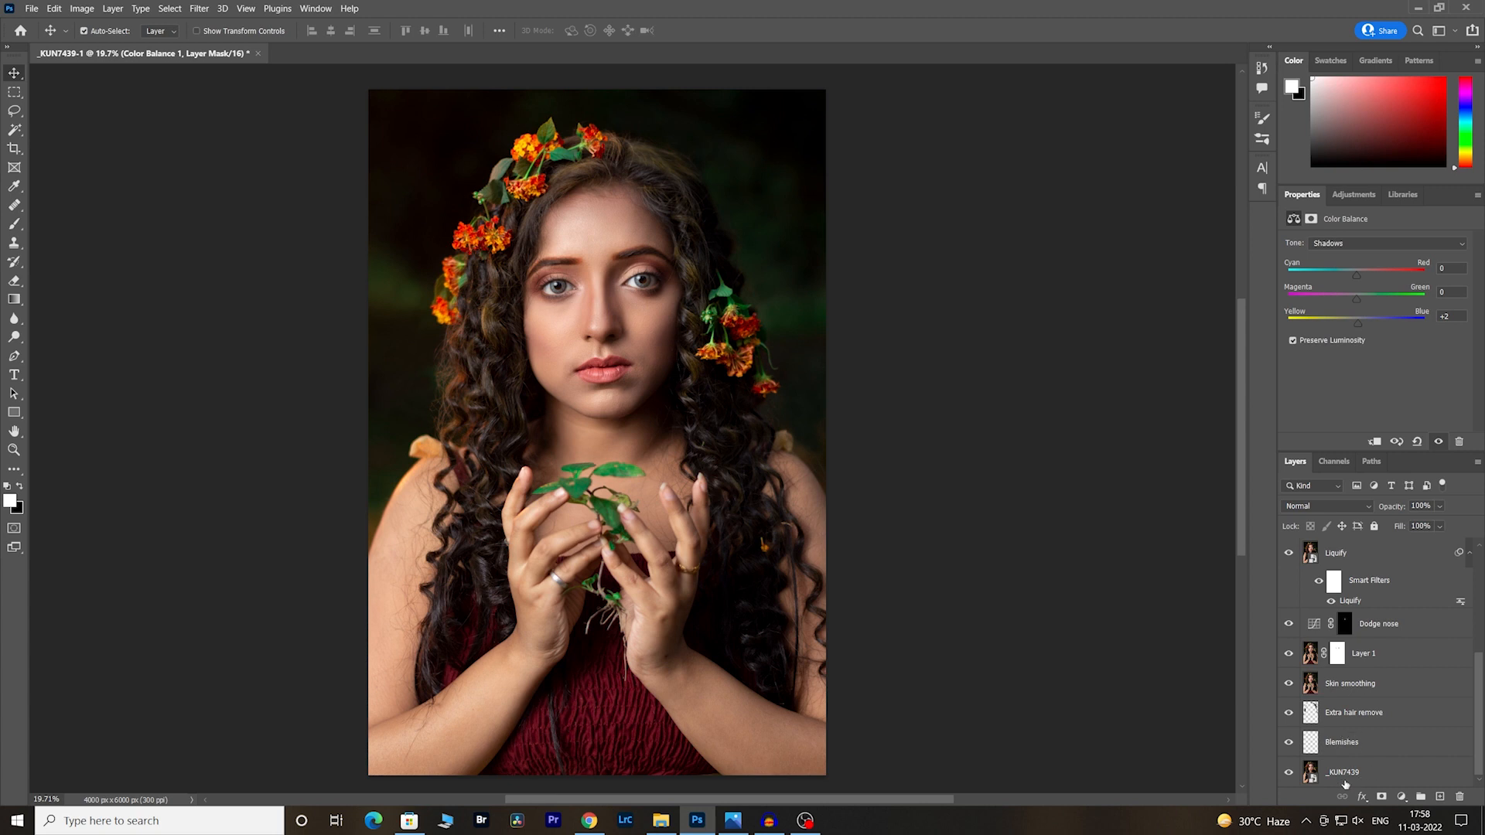
left_click(1290, 773, "alt")
left_click(1290, 773, "alt")
scroll(588, 308, "up", 3)
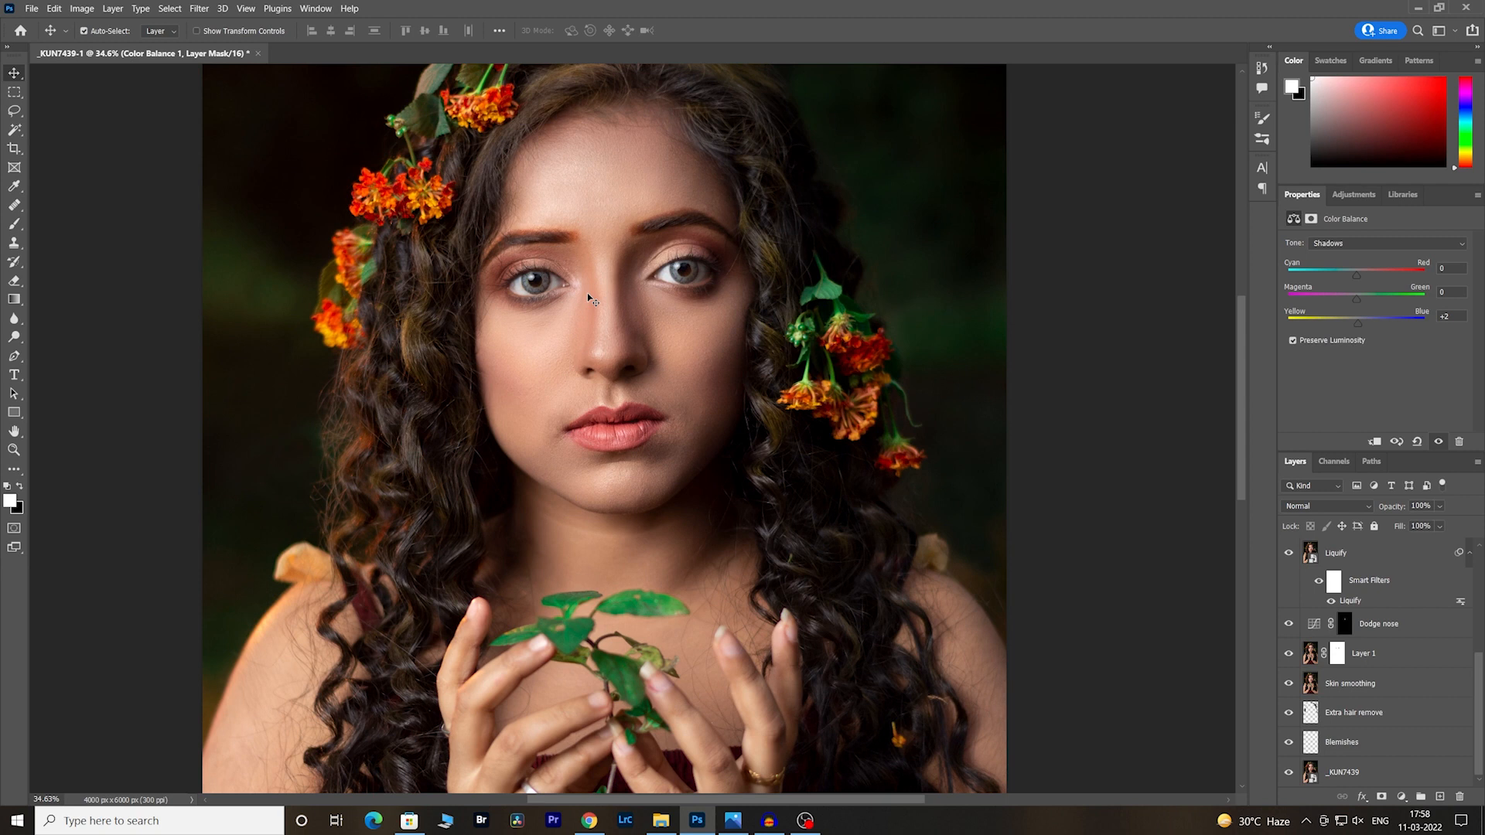
left_click(1289, 776, "alt")
left_click(1289, 776, "alt")
scroll(1377, 730, "up", 5)
scroll(1377, 730, "down", 5)
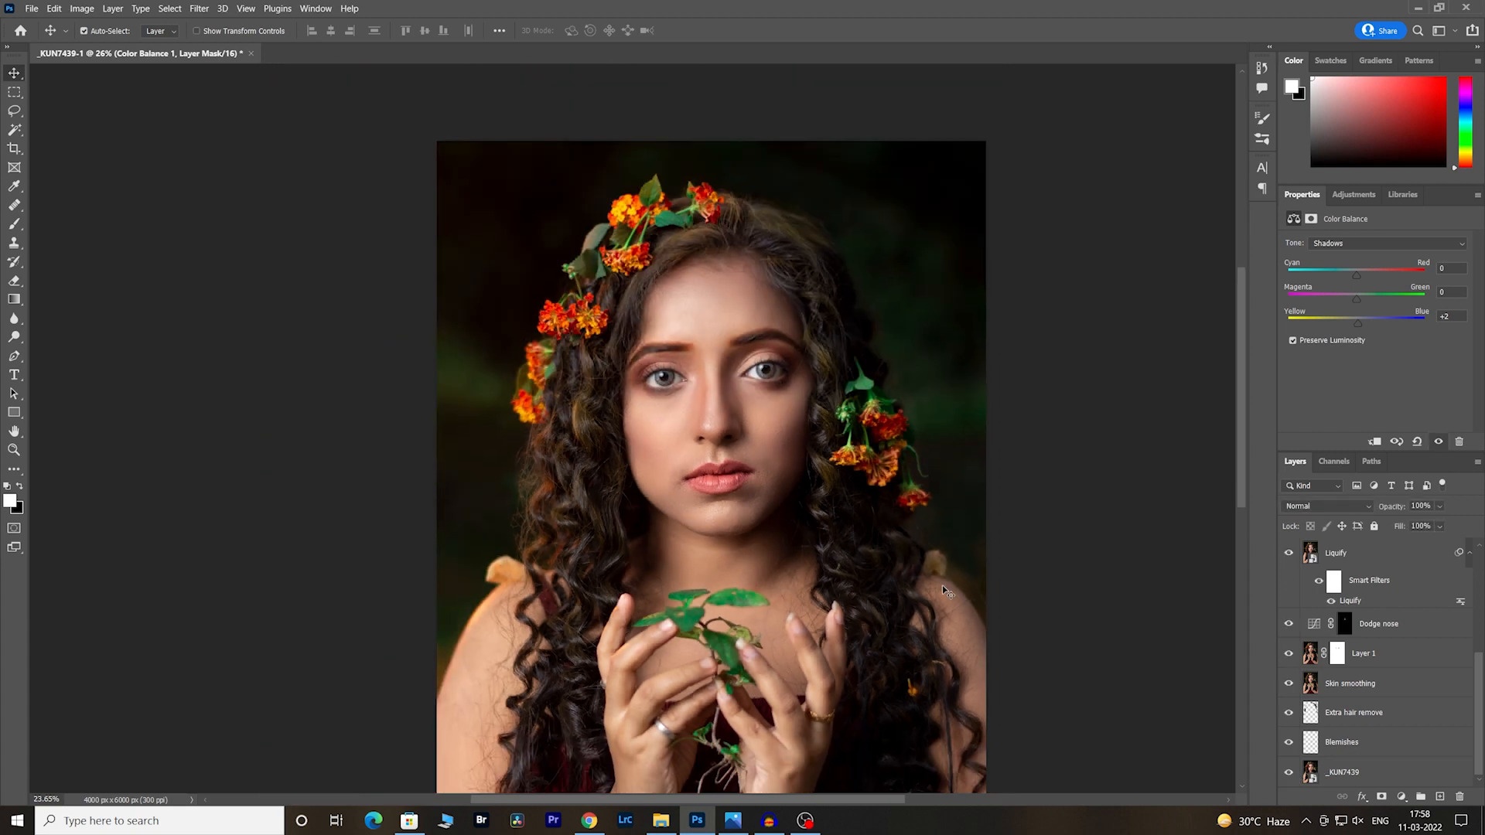
scroll(944, 588, "down", 2)
left_click_drag(971, 580, 868, 481)
scroll(868, 482, "down", 2)
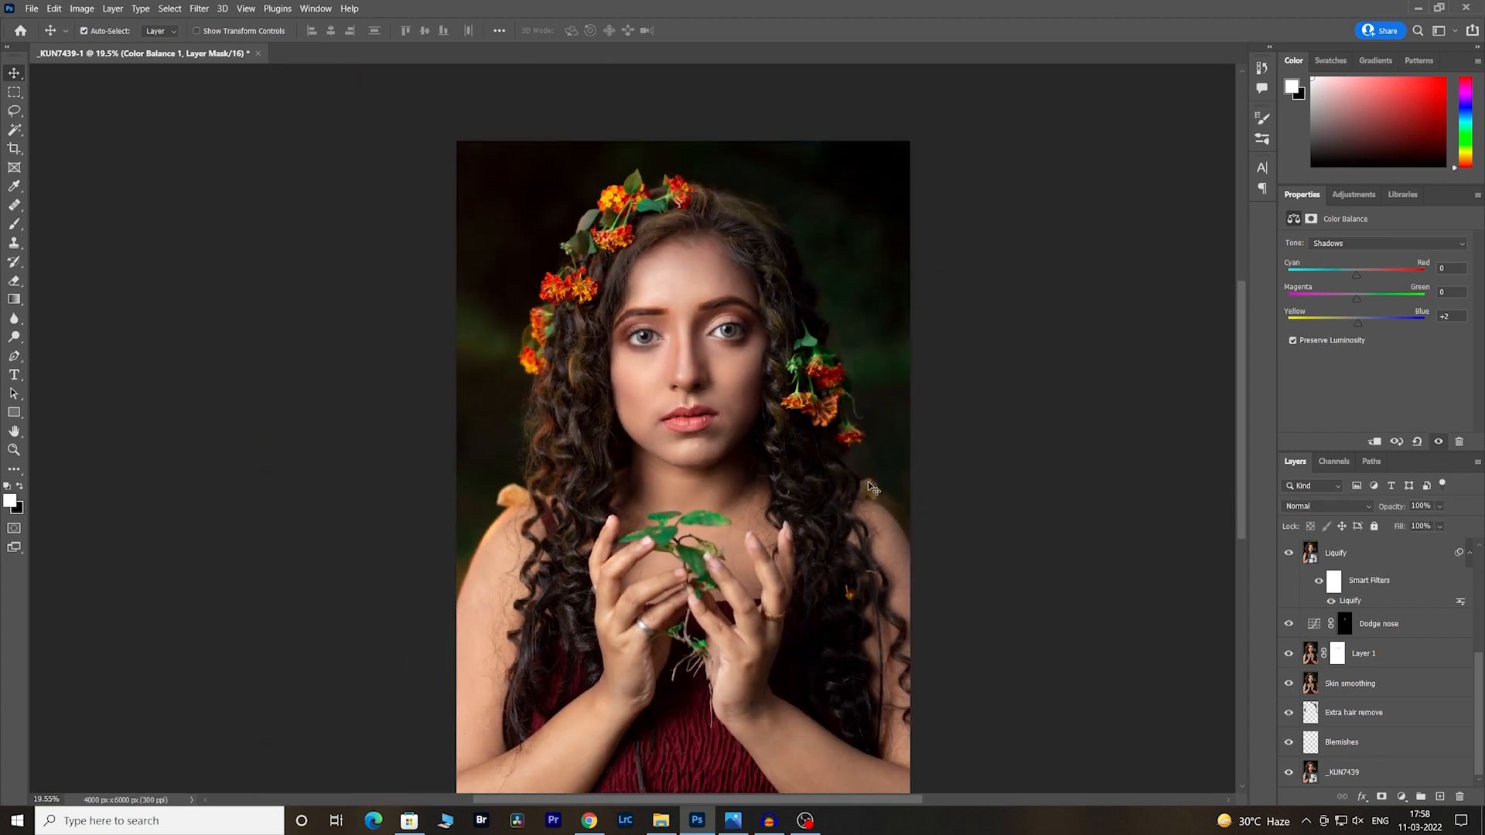